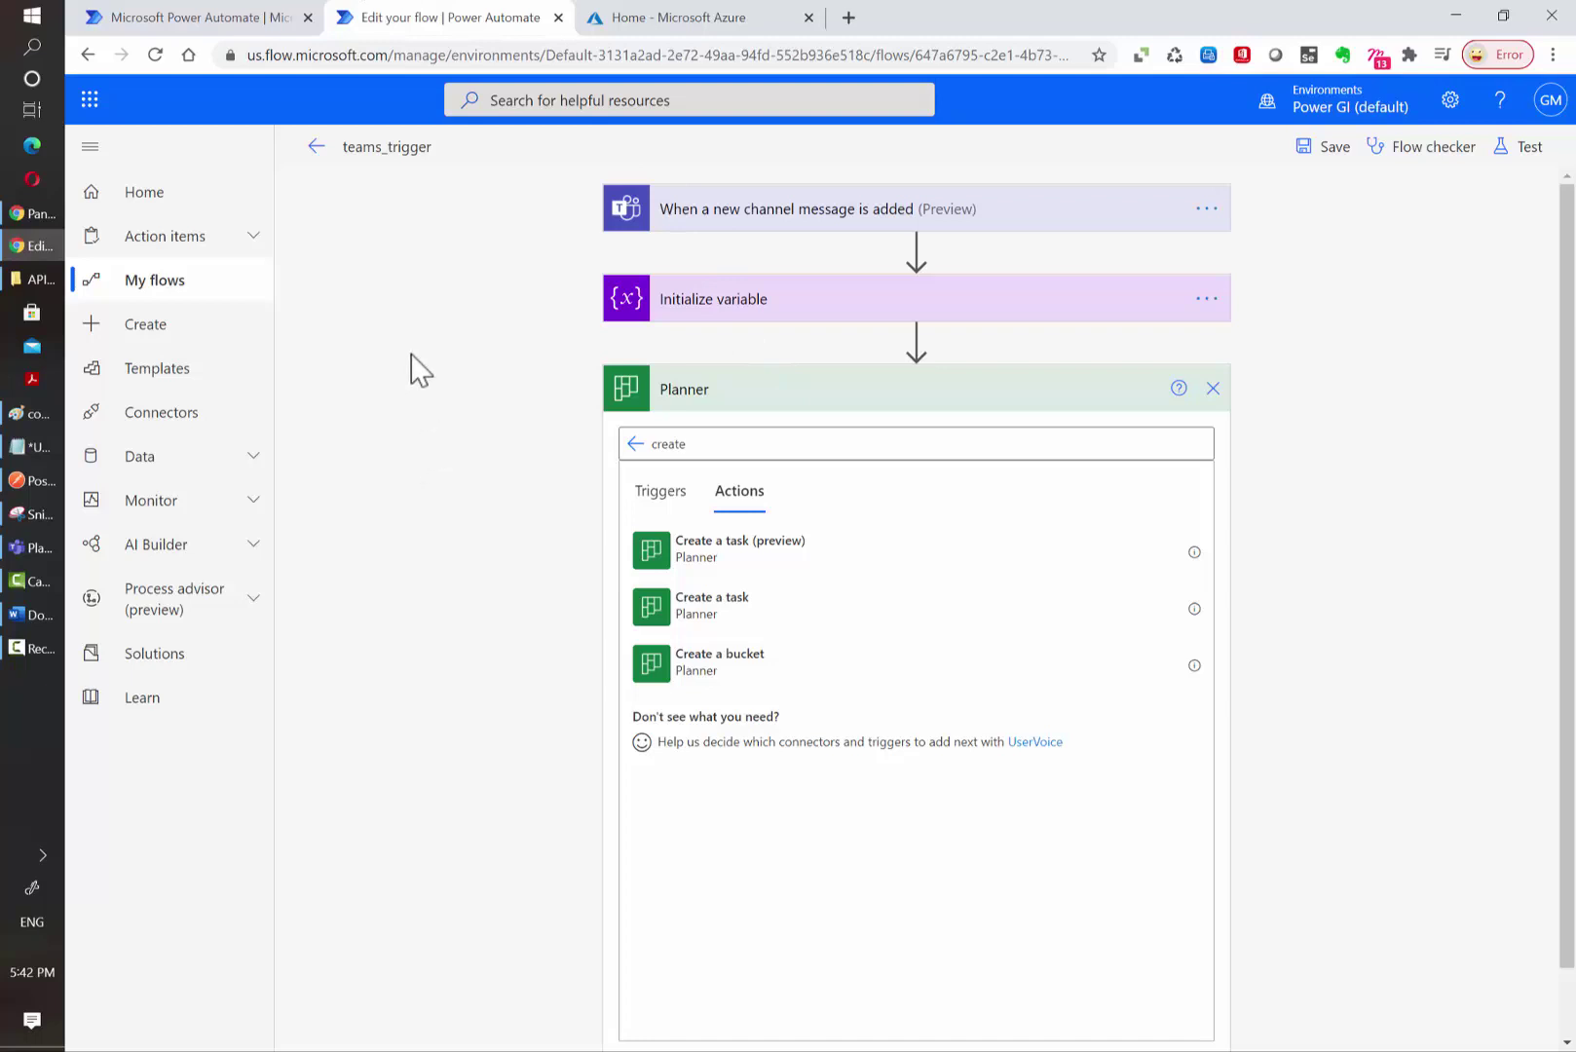
Register a new single-tenant Azure app named 'createplan' under App registrations
{"action": "left_click", "coordinate": [714, 26]}
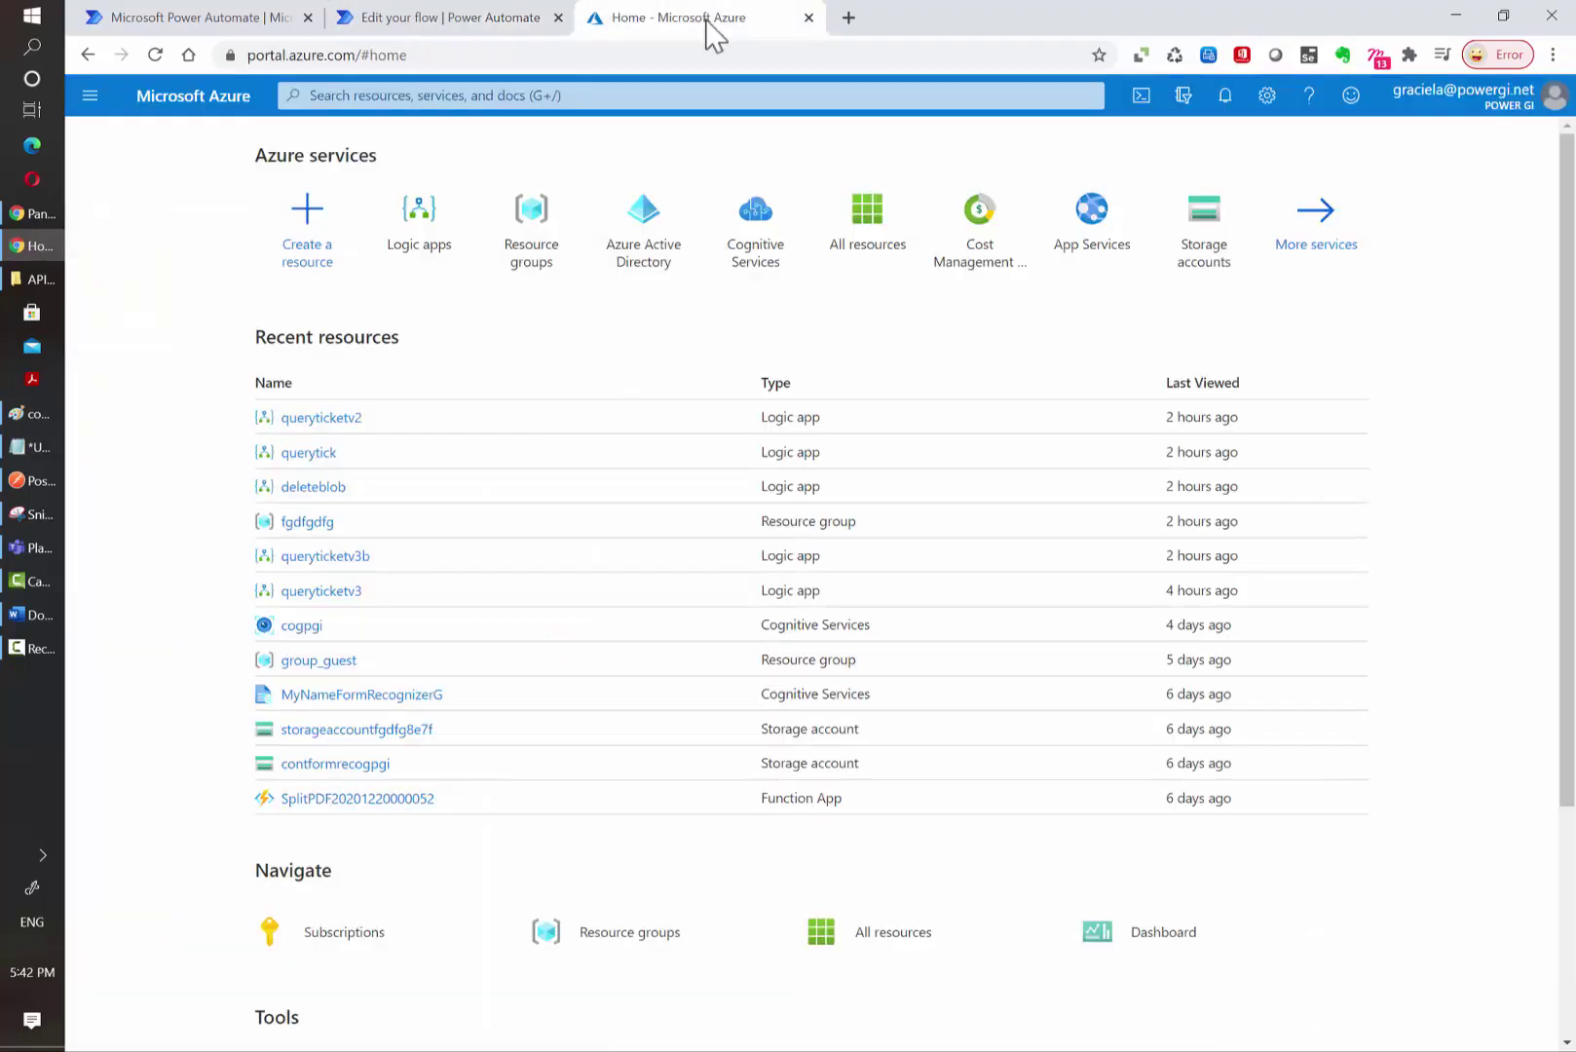
{"action": "left_click", "coordinate": [459, 96]}
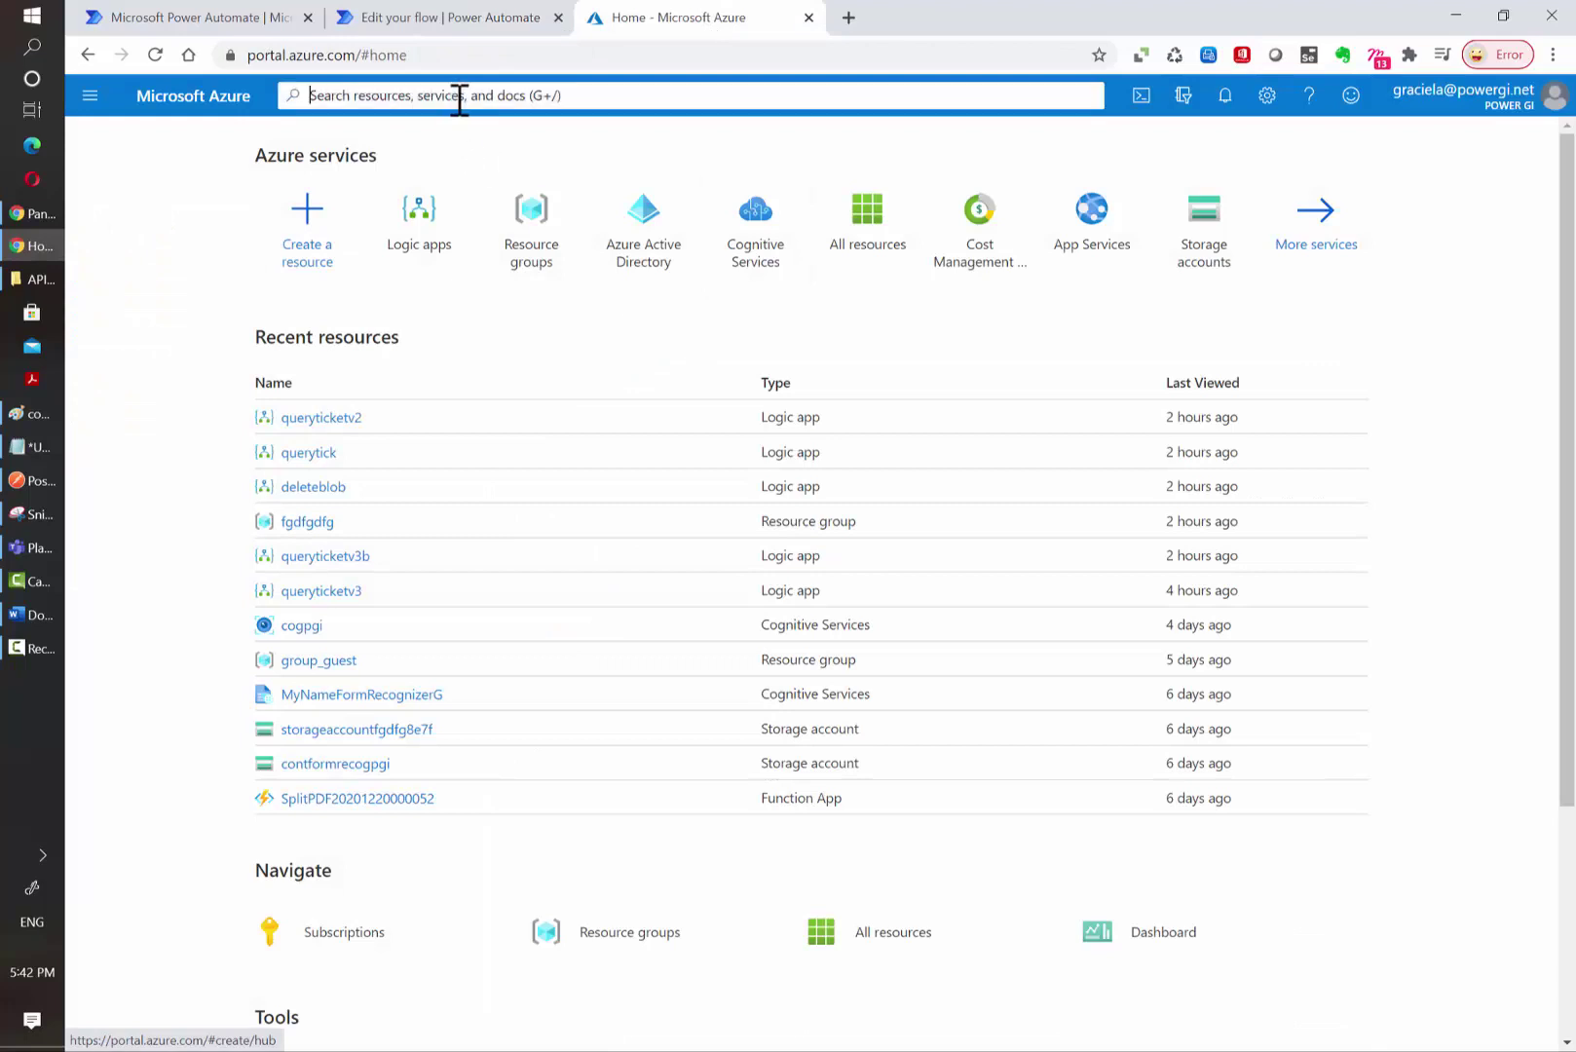
{"action": "type", "text": "a"}
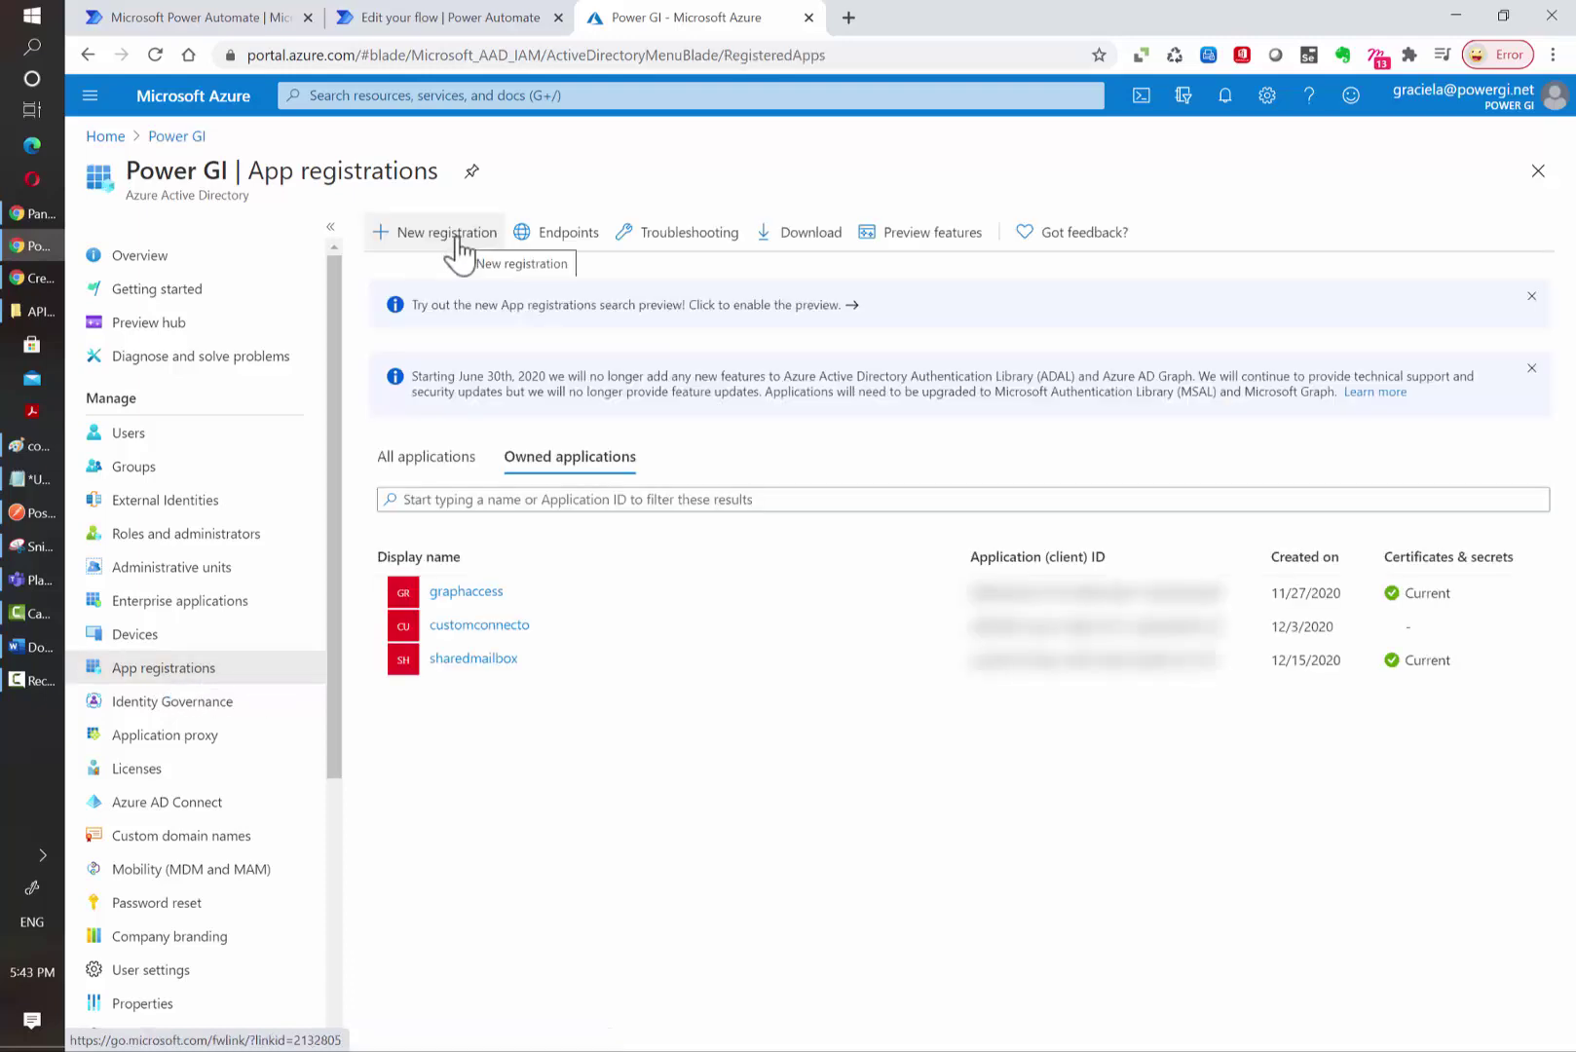
{"action": "left_click", "coordinate": [462, 253]}
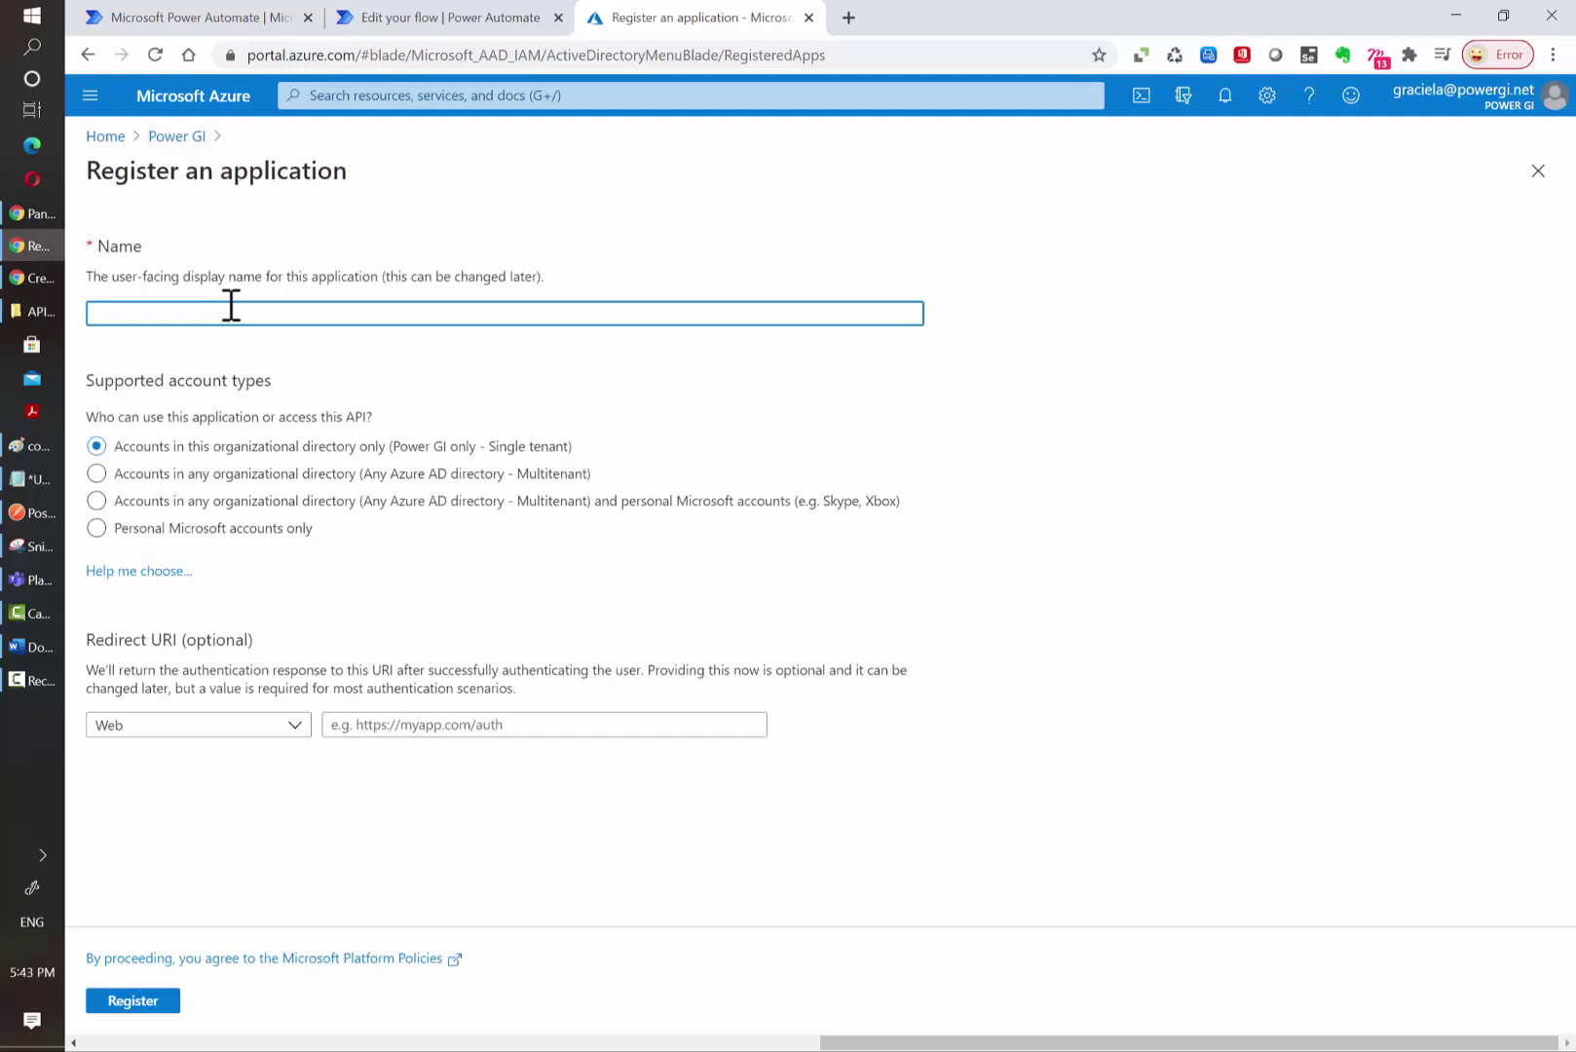
{"action": "type", "text": "createplan"}
{"action": "left_click", "coordinate": [153, 1005]}
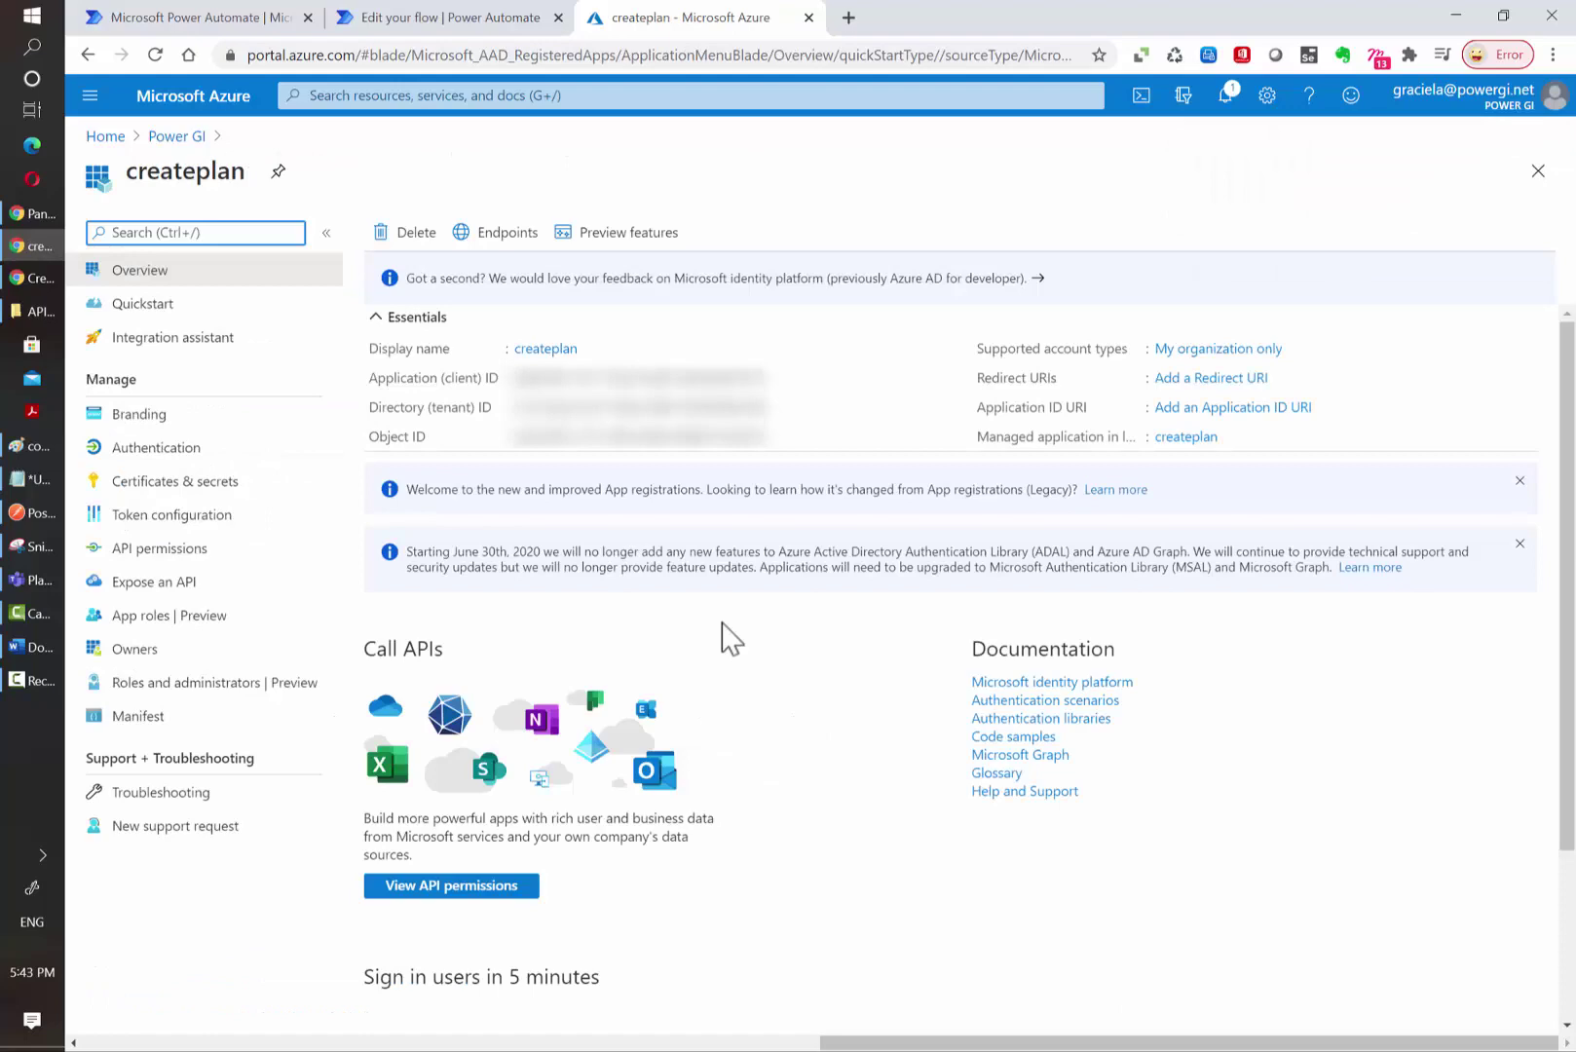
Add a never-expiring client secret 'cliente_secret', copy its value, then go to API permissions
{"action": "left_click", "coordinate": [222, 487]}
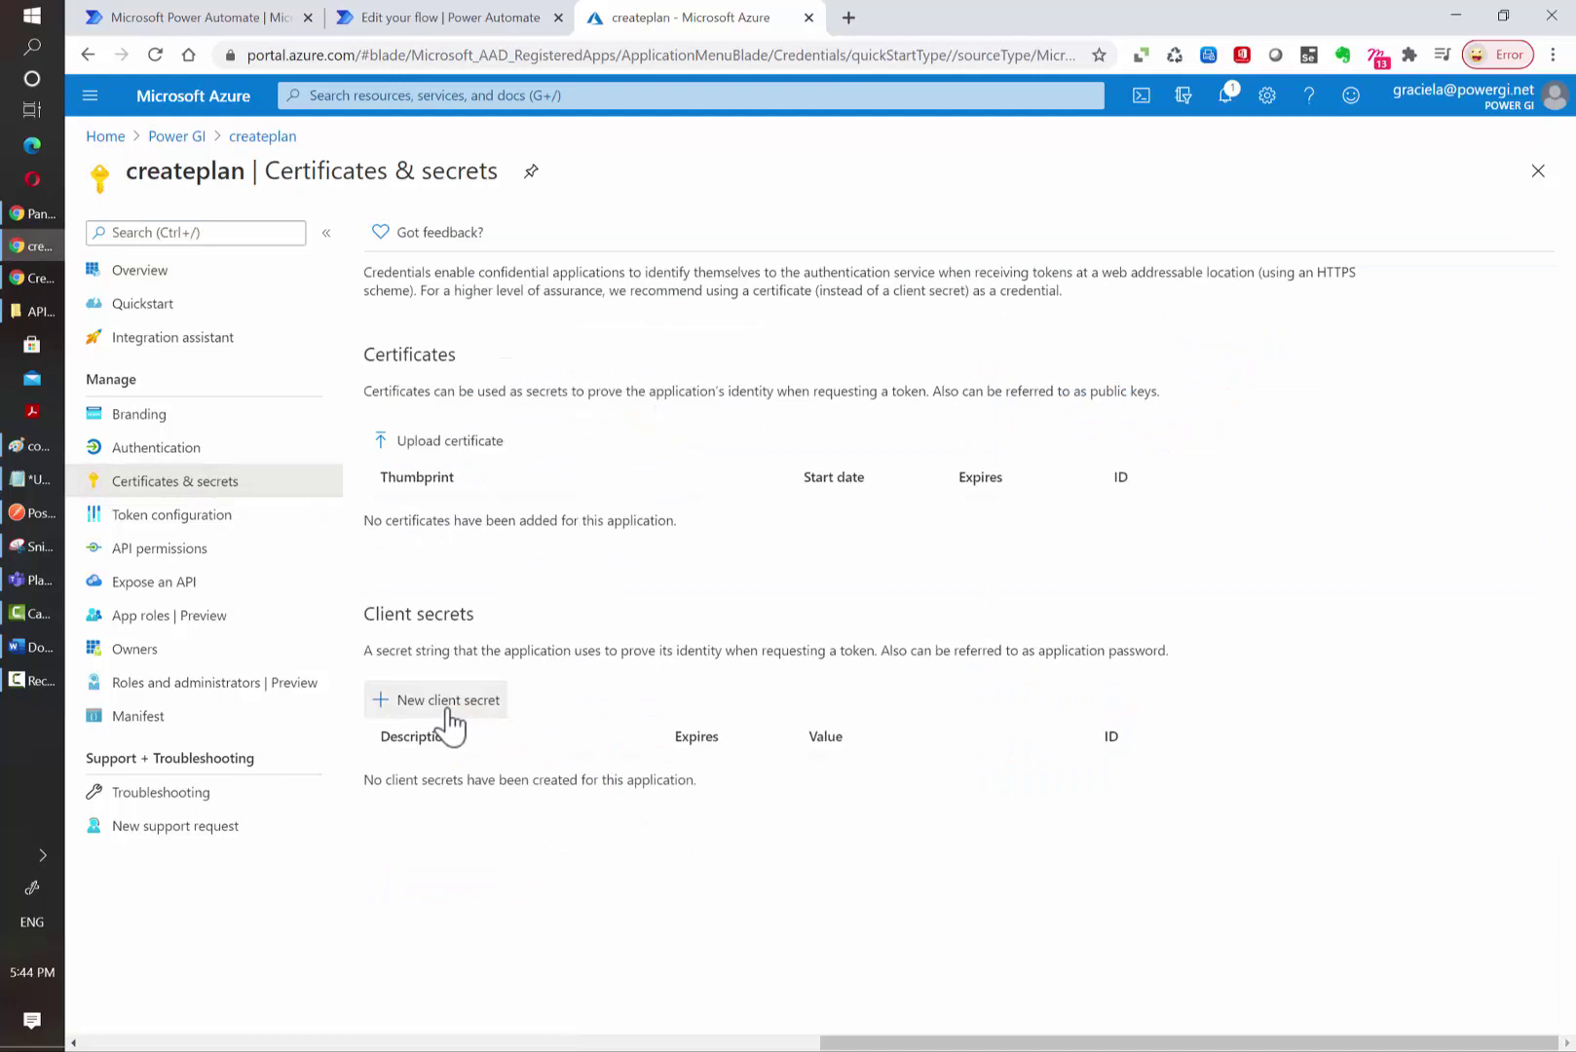
{"action": "left_click", "coordinate": [448, 711]}
{"action": "left_click", "coordinate": [397, 451]}
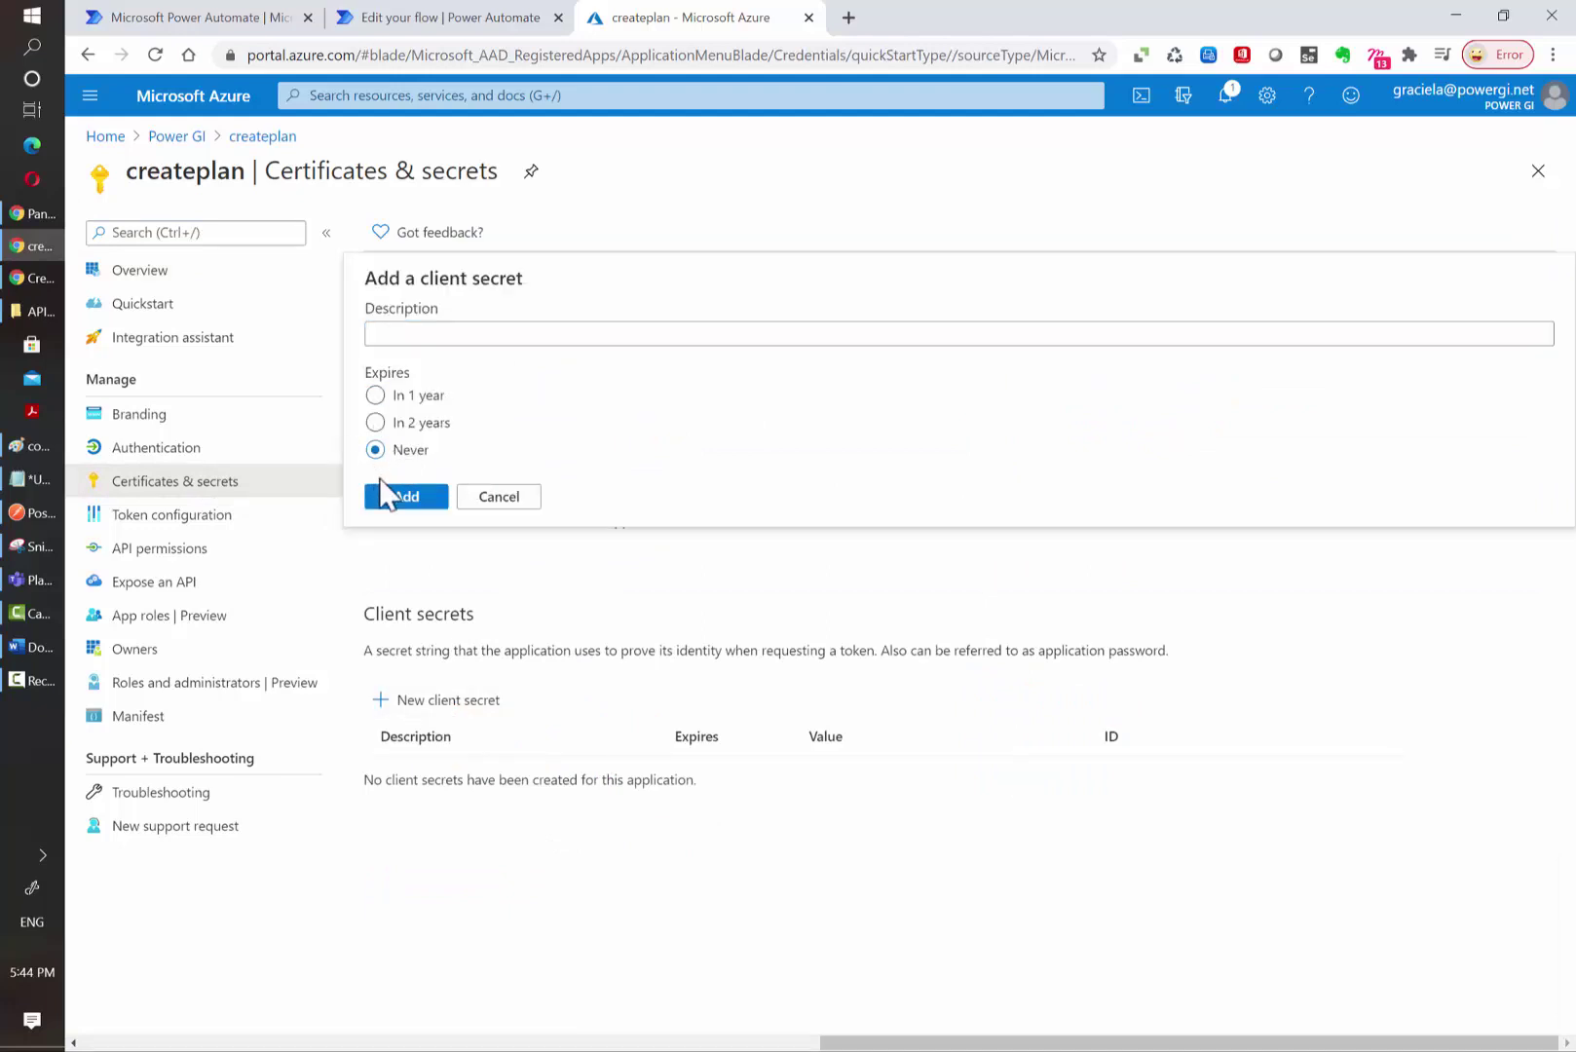
{"action": "left_click", "coordinate": [390, 498]}
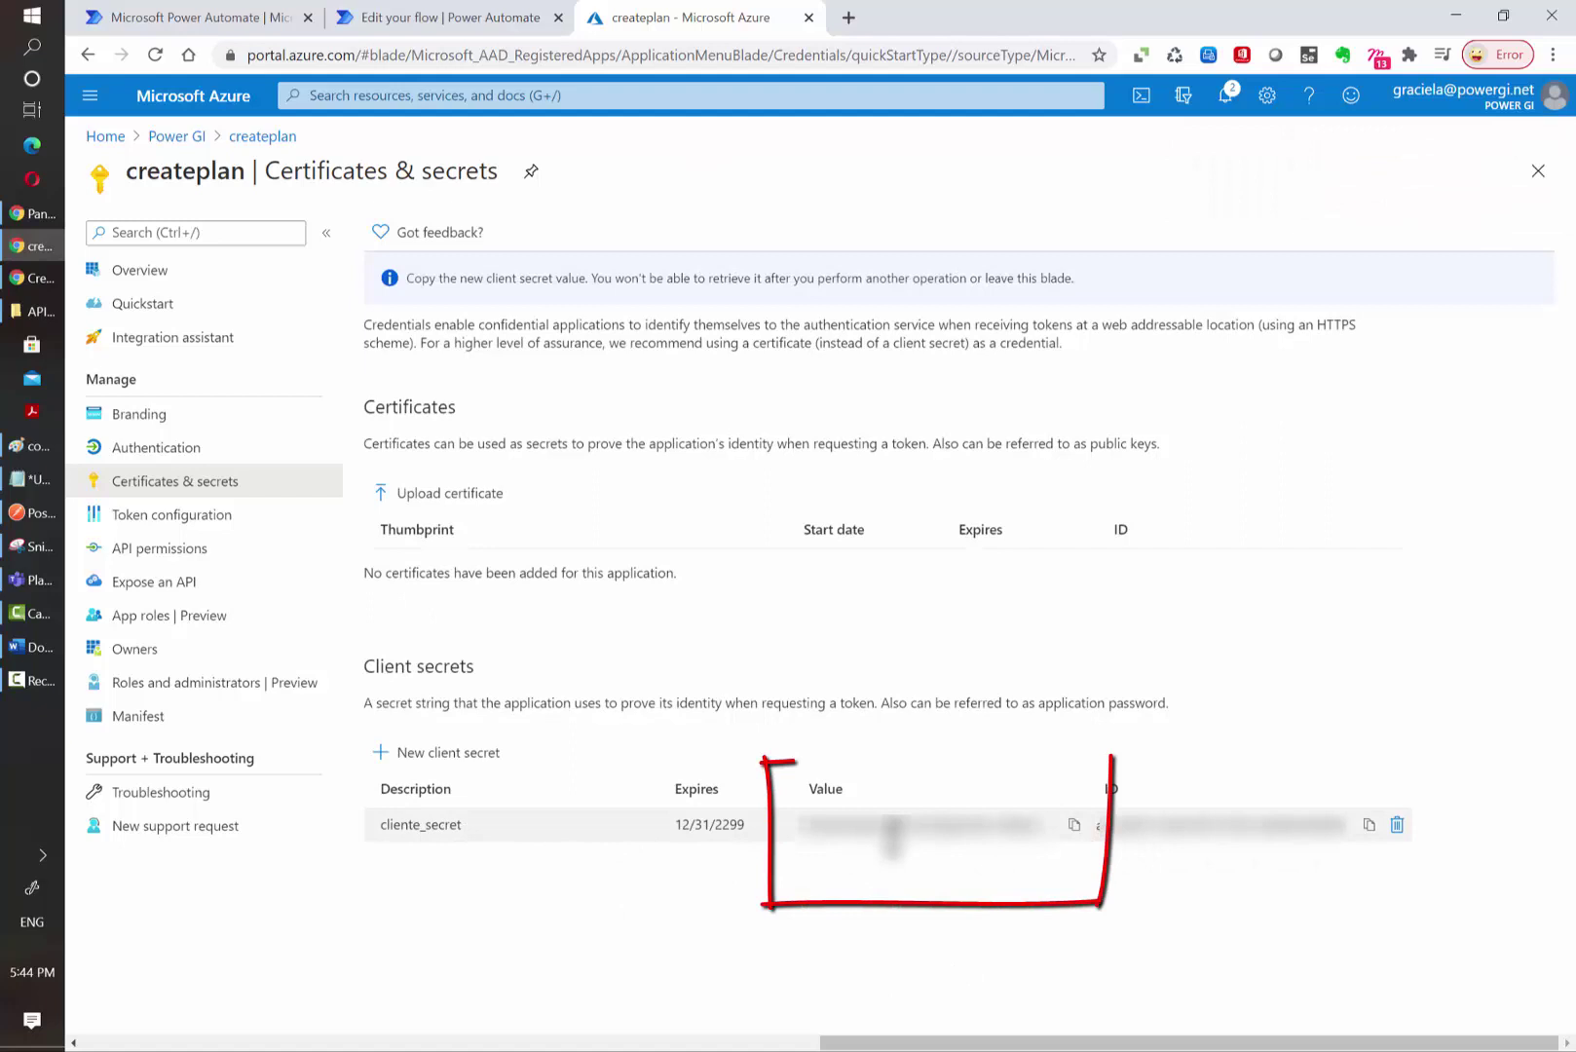
{"action": "left_click", "coordinate": [1073, 824]}
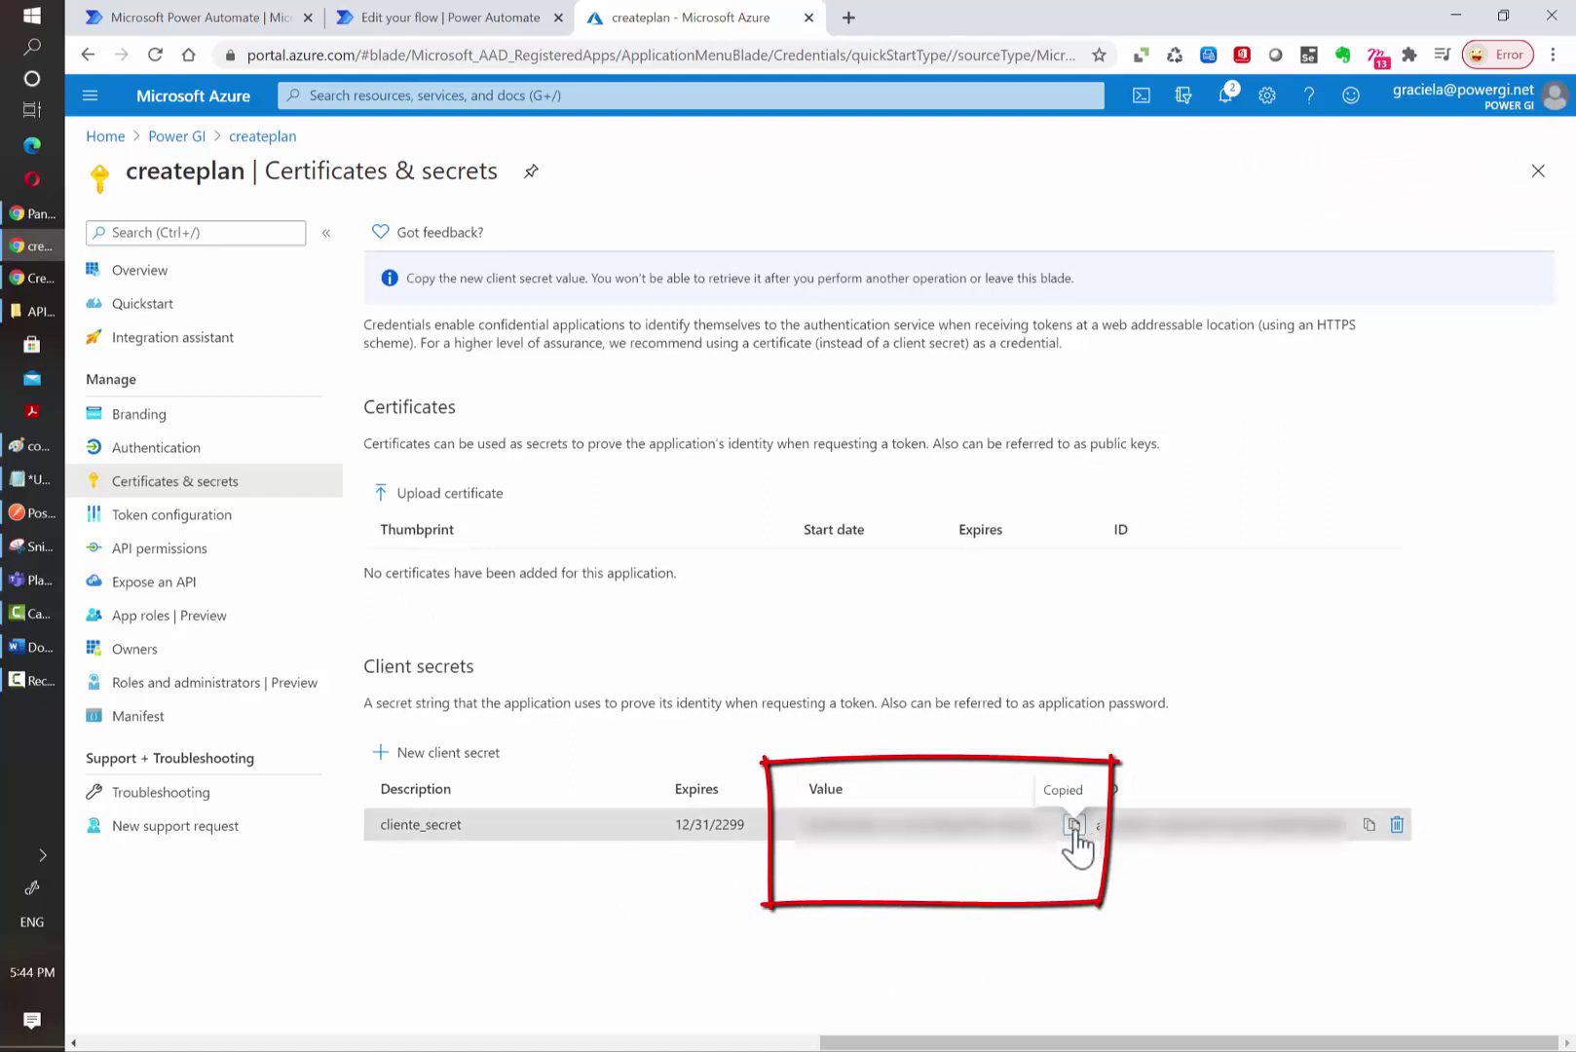
{"action": "left_click", "coordinate": [233, 551]}
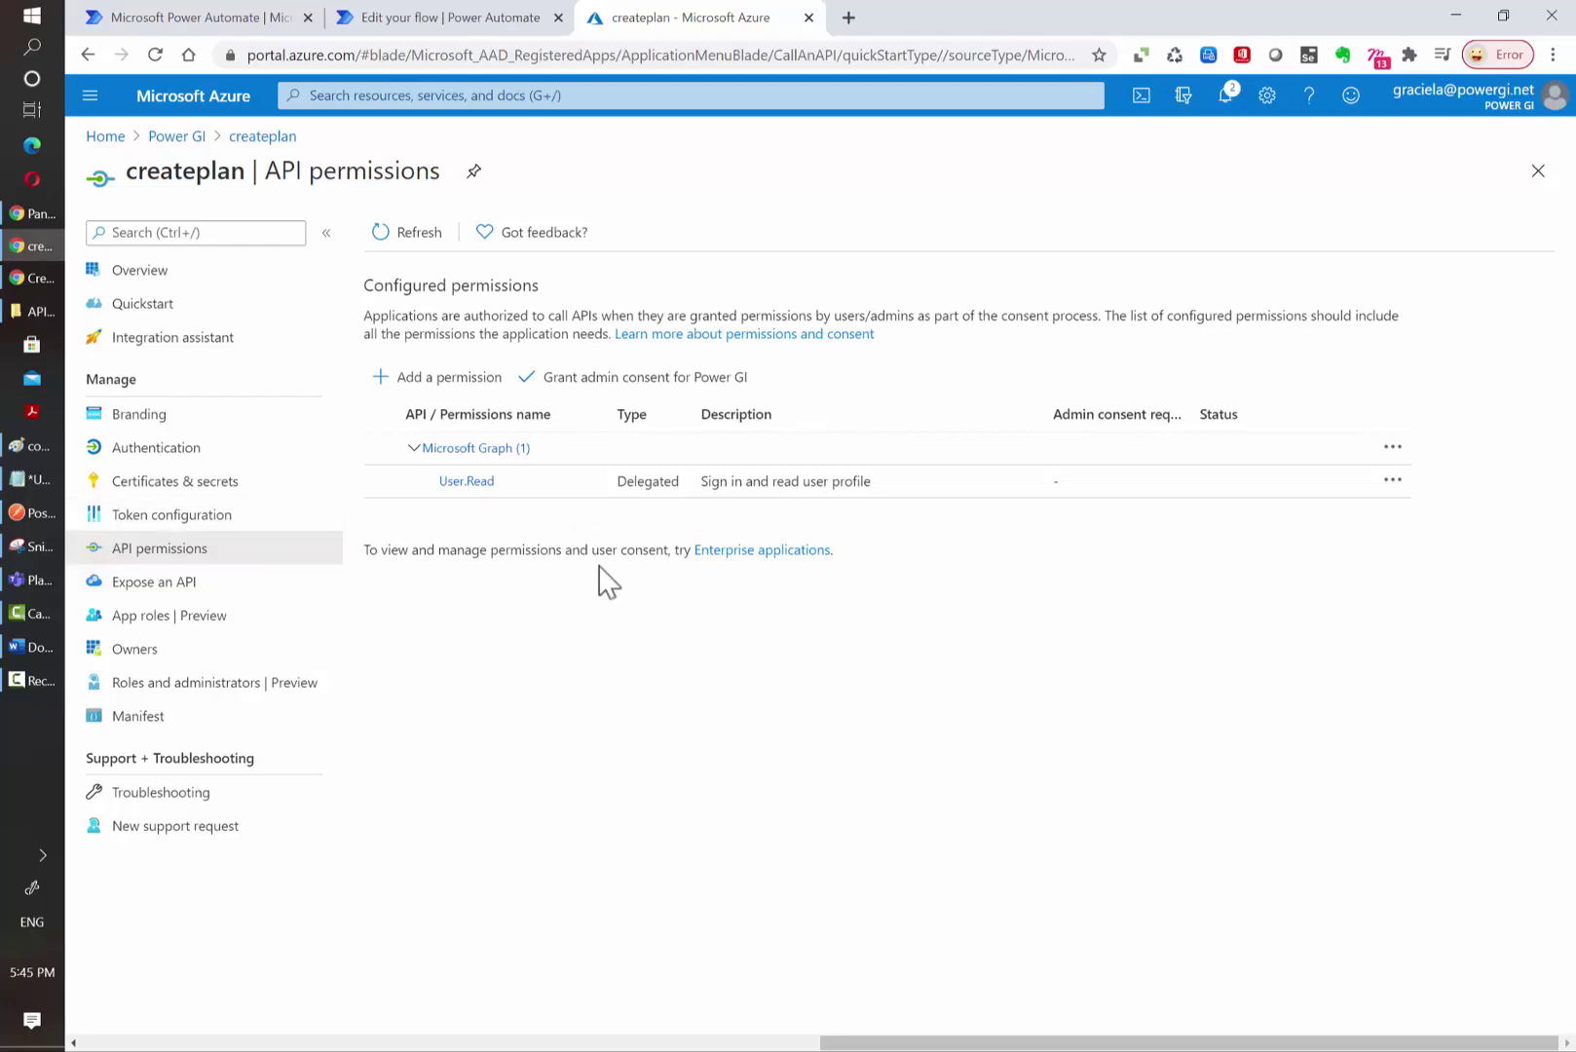
Show the Create plannerPlan Permissions table requiring delegated Group.ReadWrite.All
{"action": "left_click", "coordinate": [37, 279]}
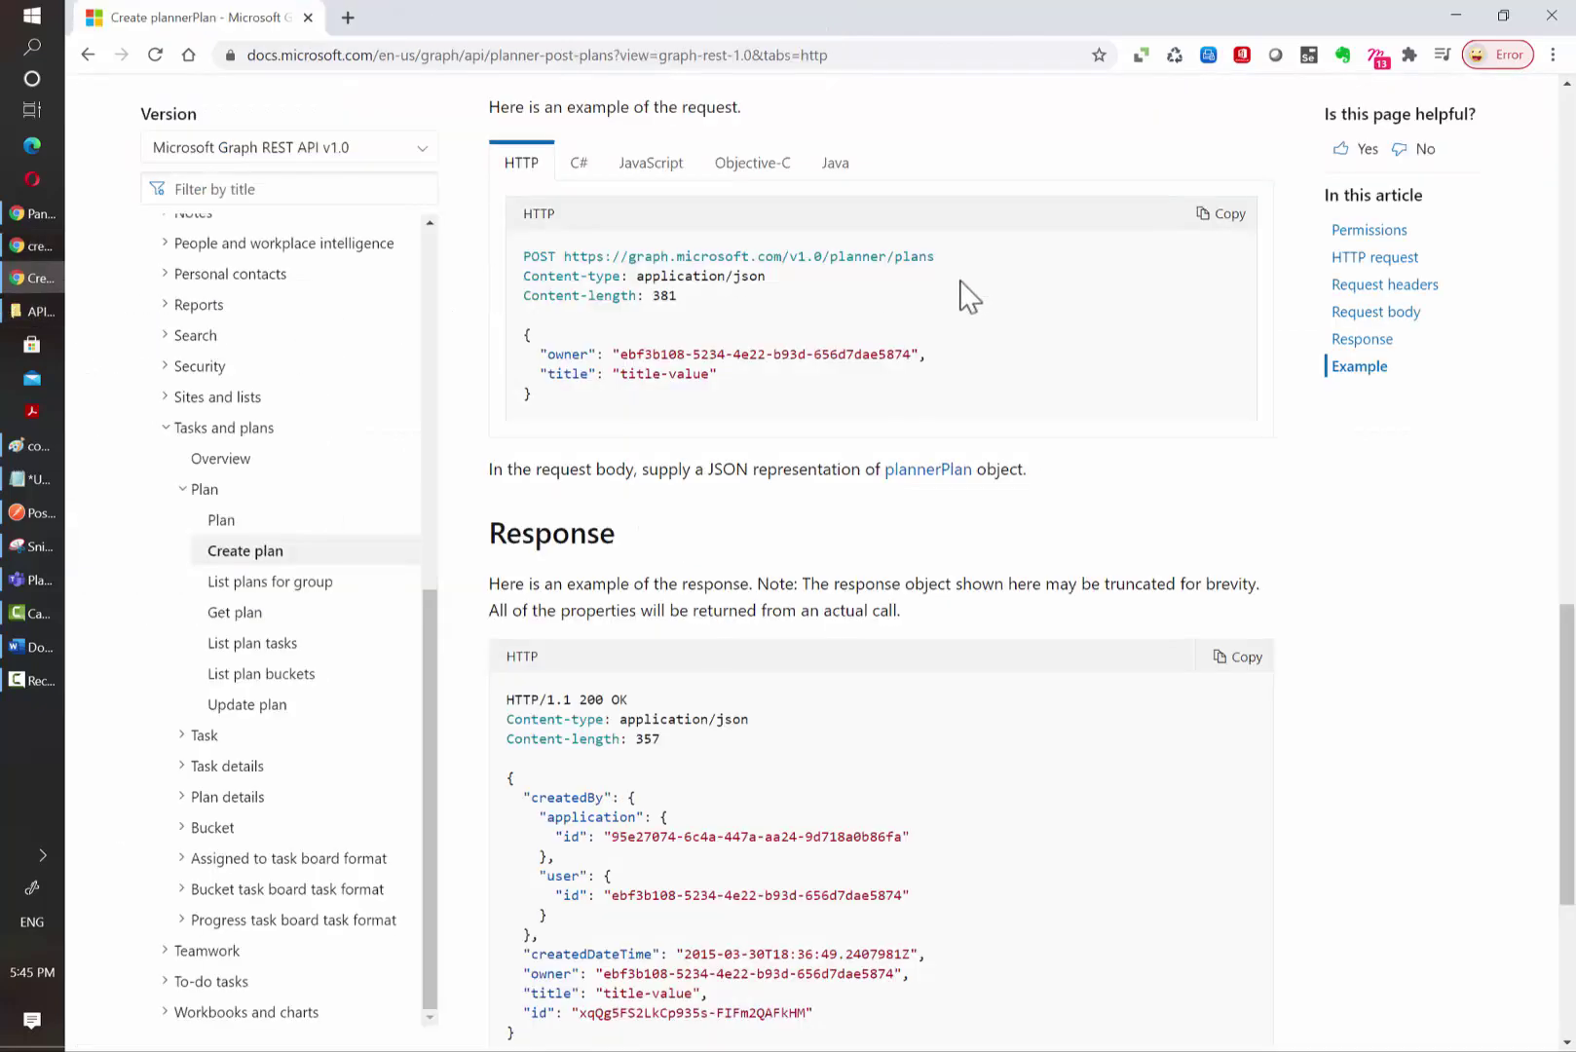
{"action": "scroll", "coordinate": [955, 370], "scroll_direction": "up", "scroll_amount": 15}
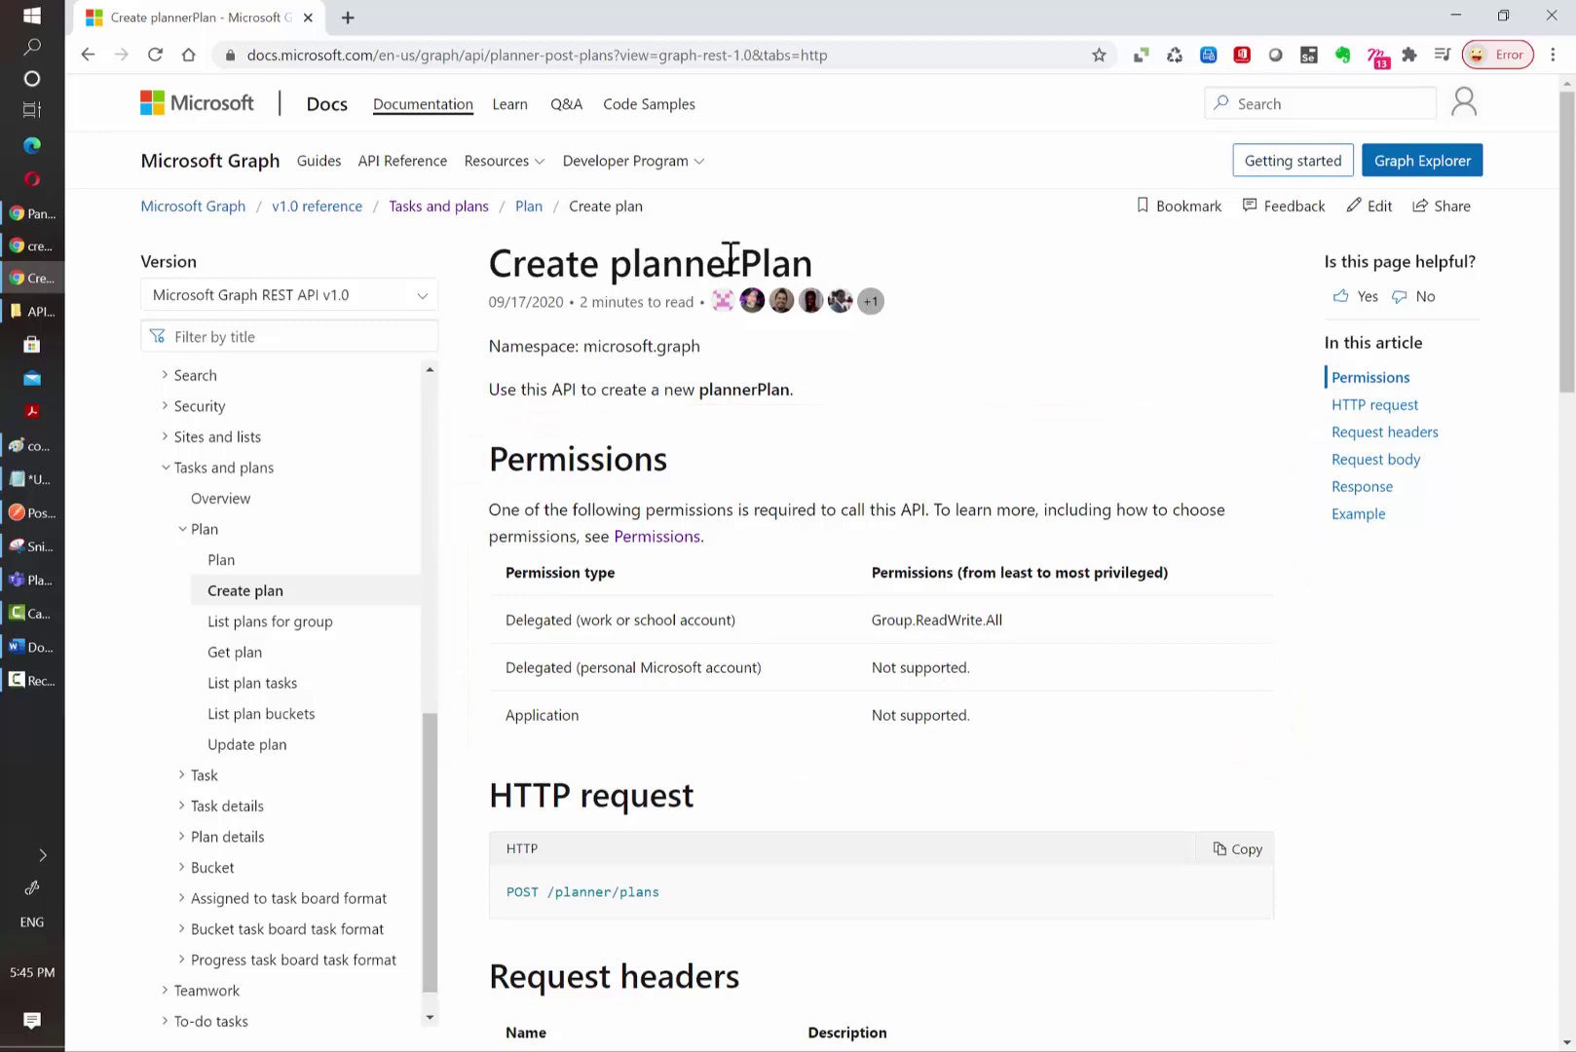
Start a new API permission request on createplan and choose Microsoft Graph
{"action": "left_click", "coordinate": [23, 246]}
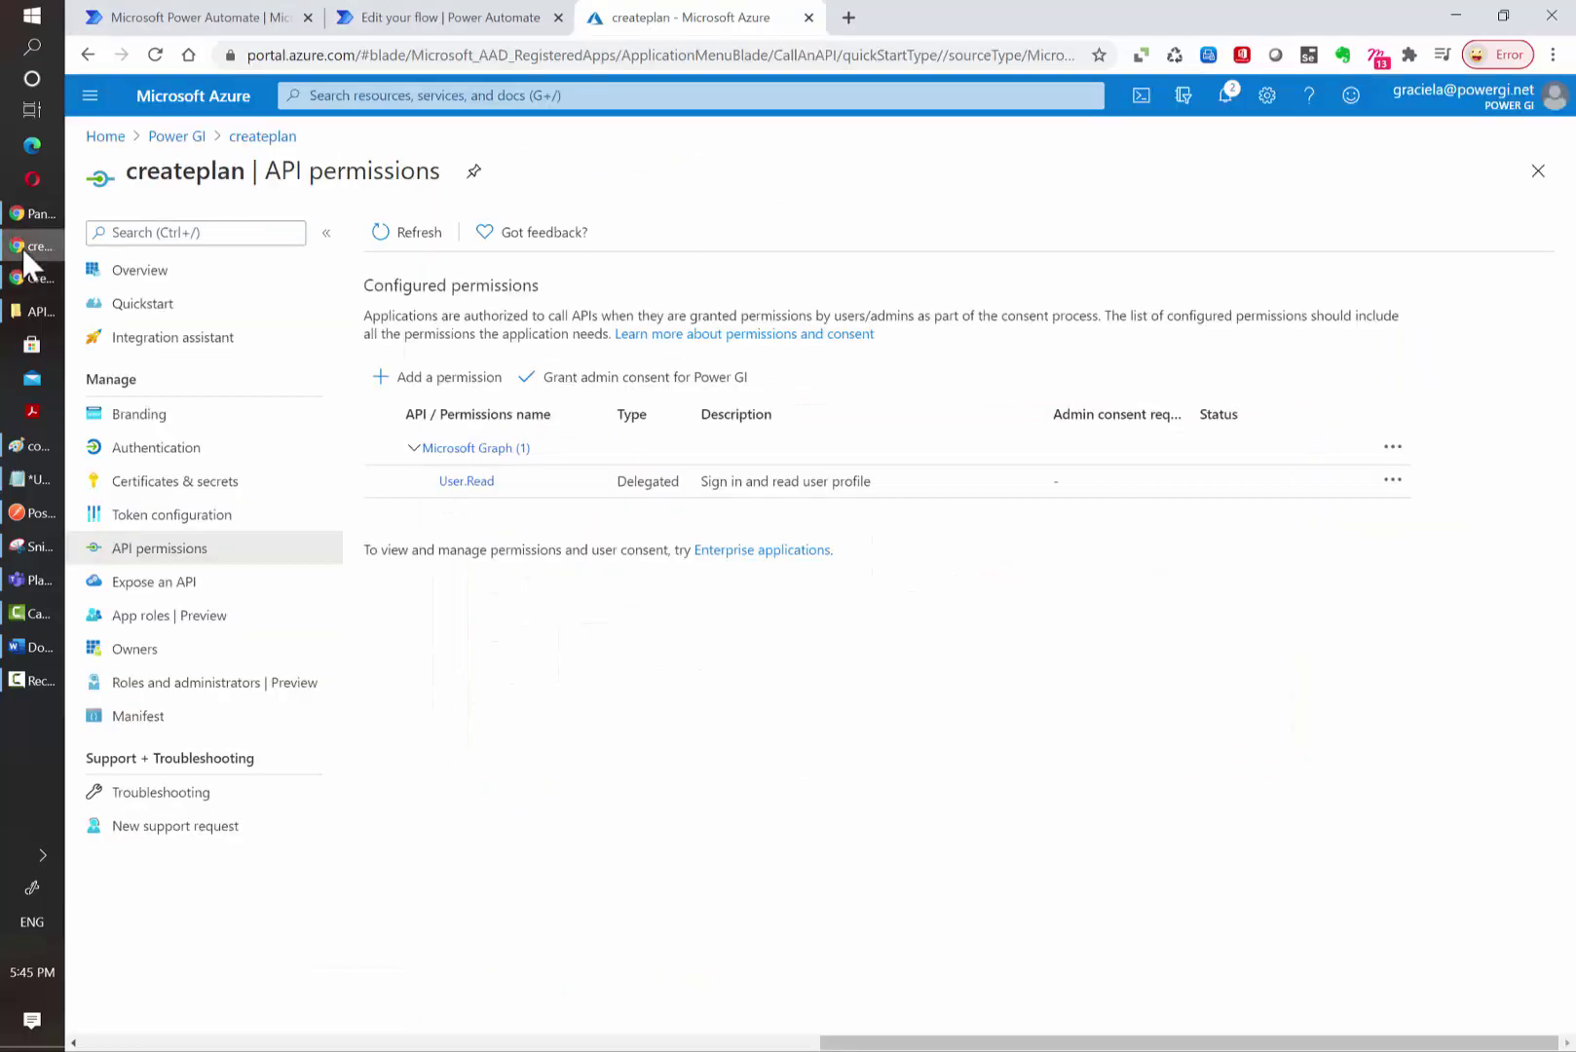
{"action": "left_click", "coordinate": [471, 380]}
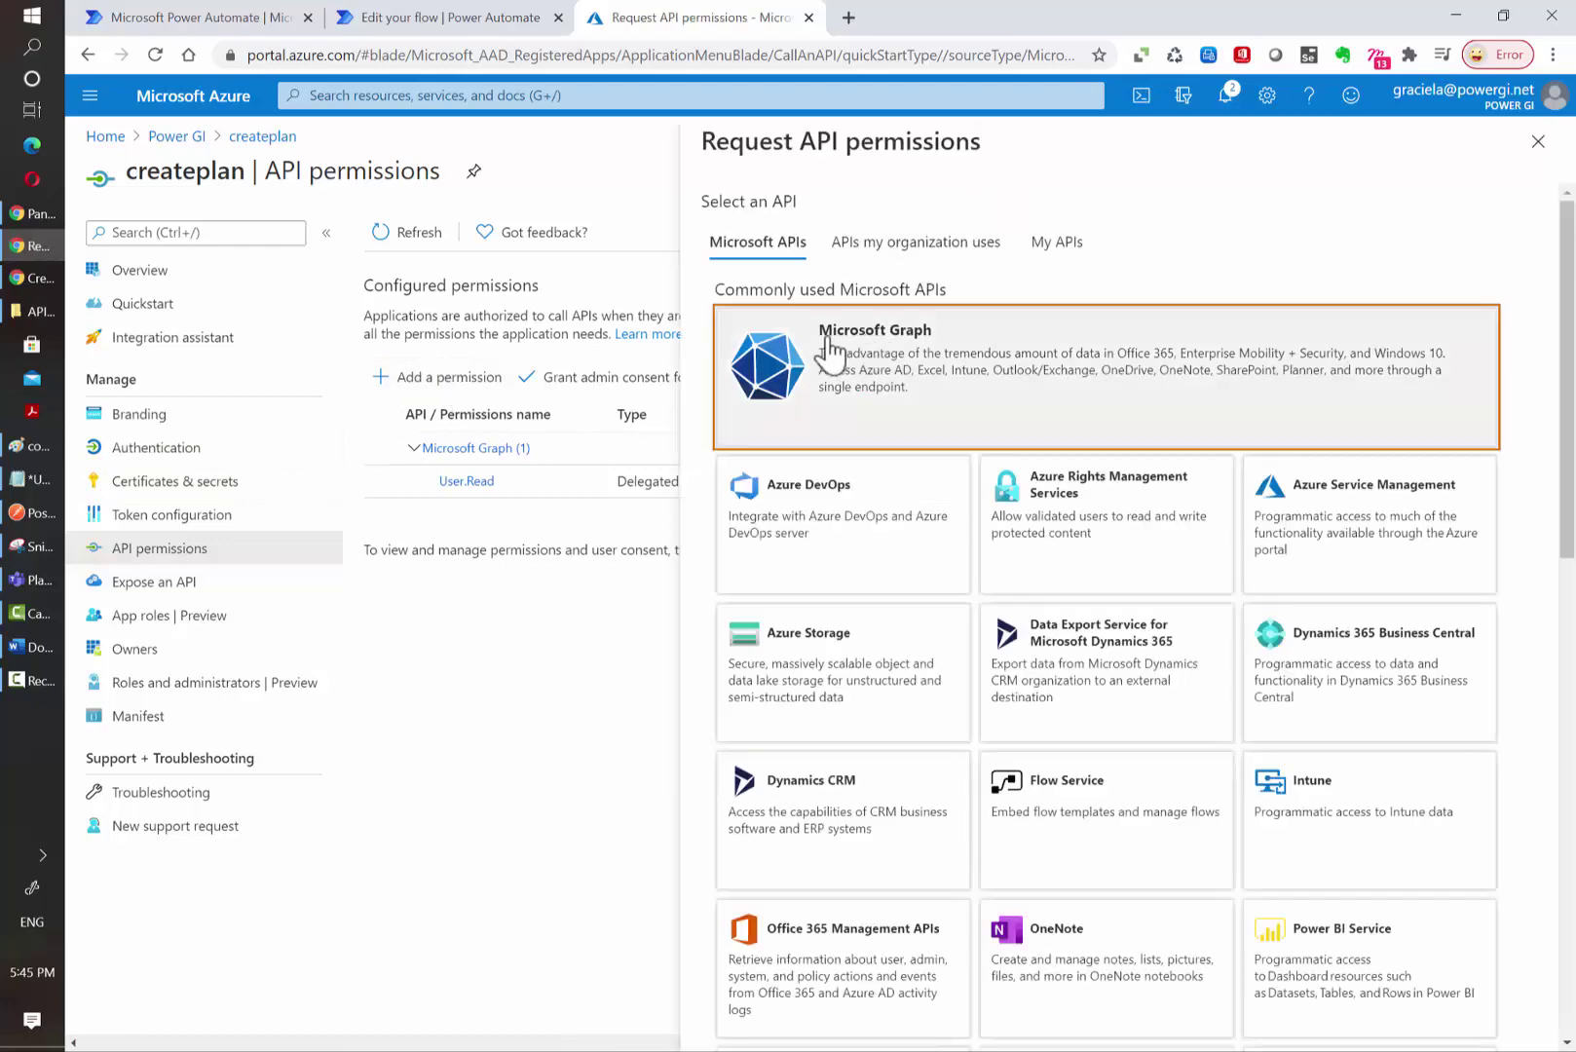
{"action": "left_click", "coordinate": [911, 380]}
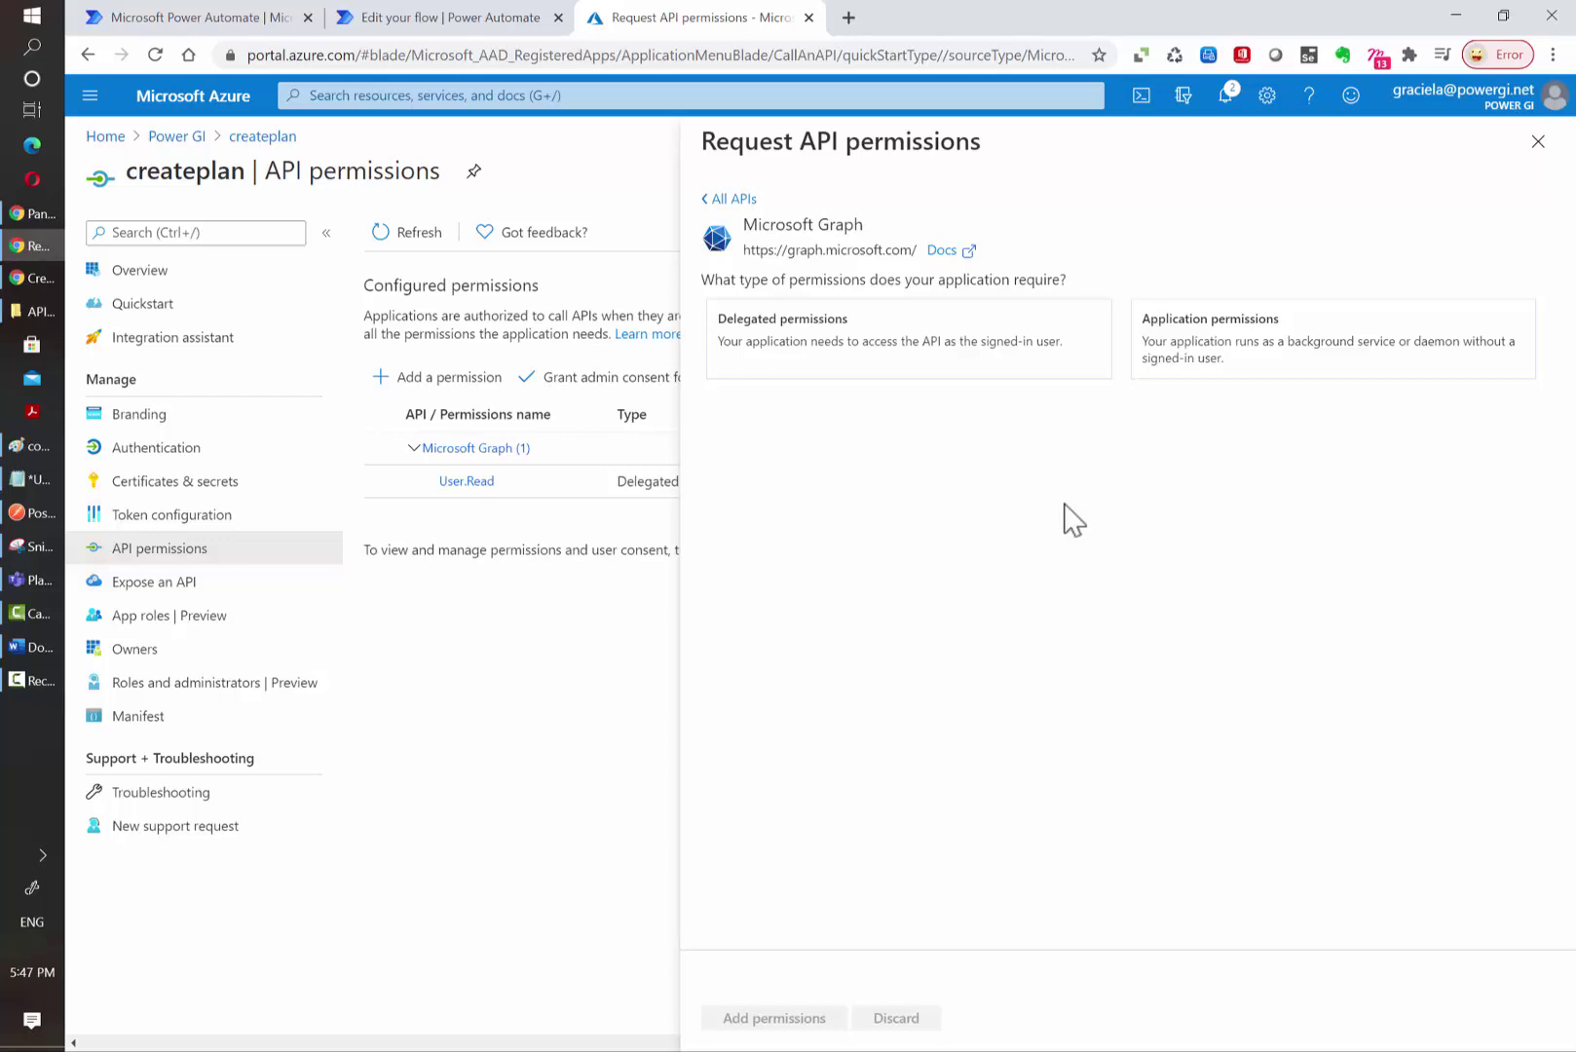
Review Create plannerPlan permissions: delegated supported, application permissions not supported
{"action": "left_click", "coordinate": [27, 280]}
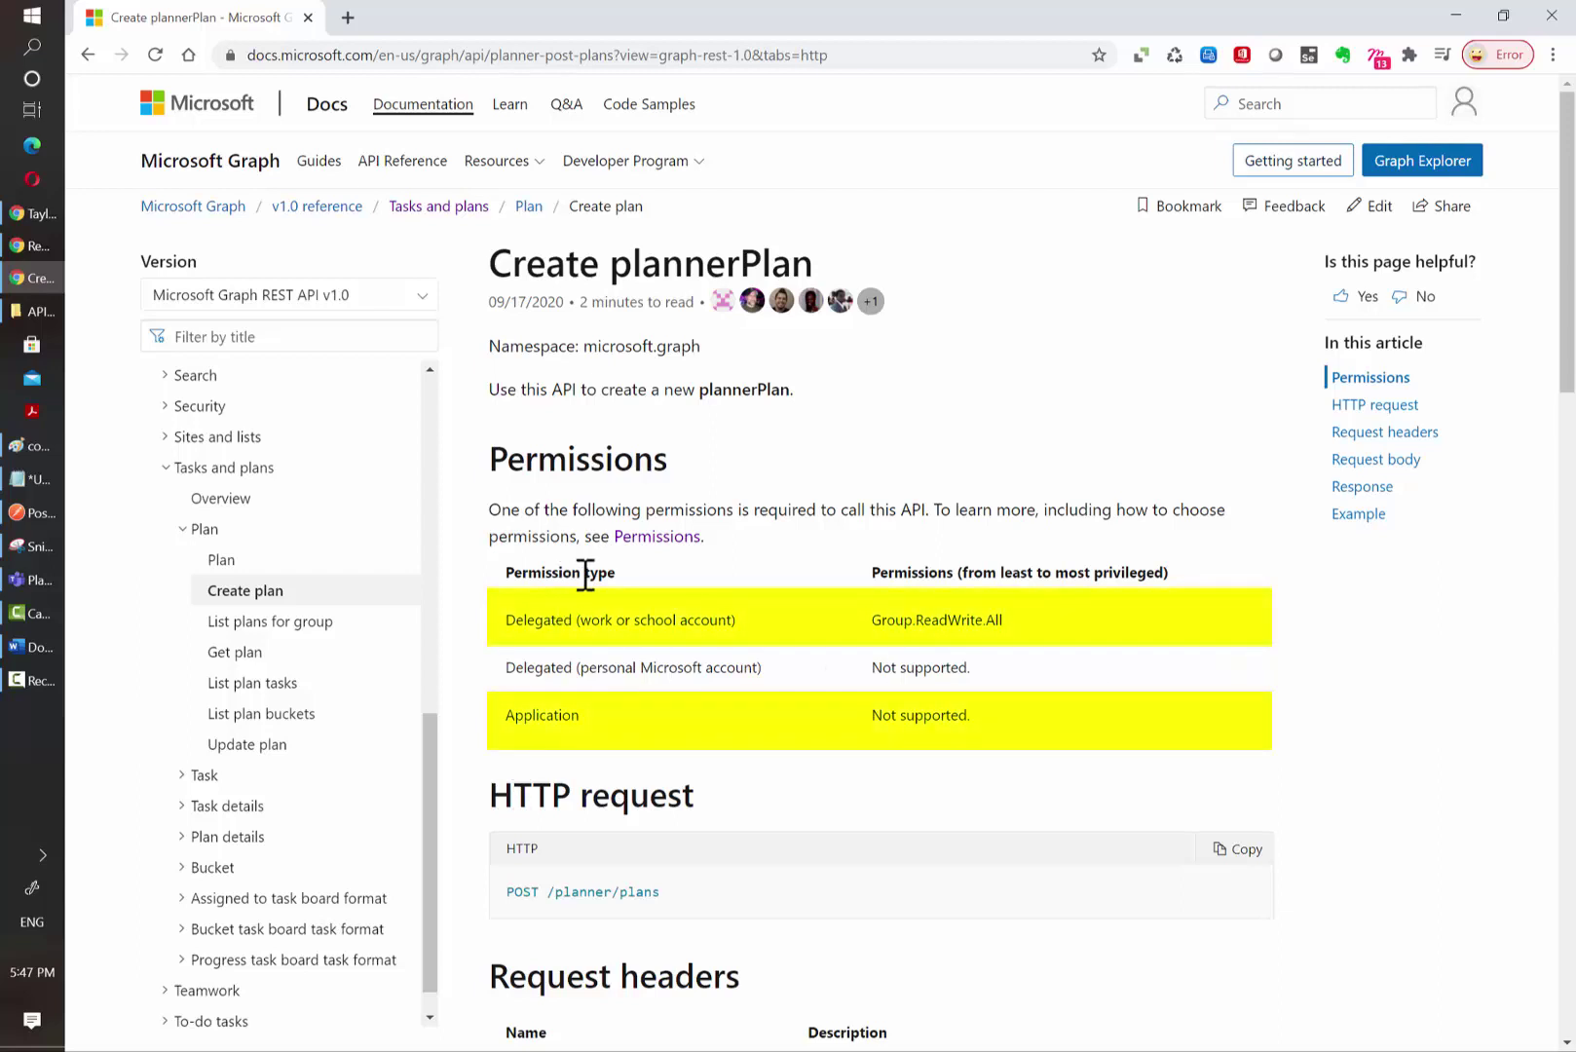
{"action": "double_click", "coordinate": [551, 622]}
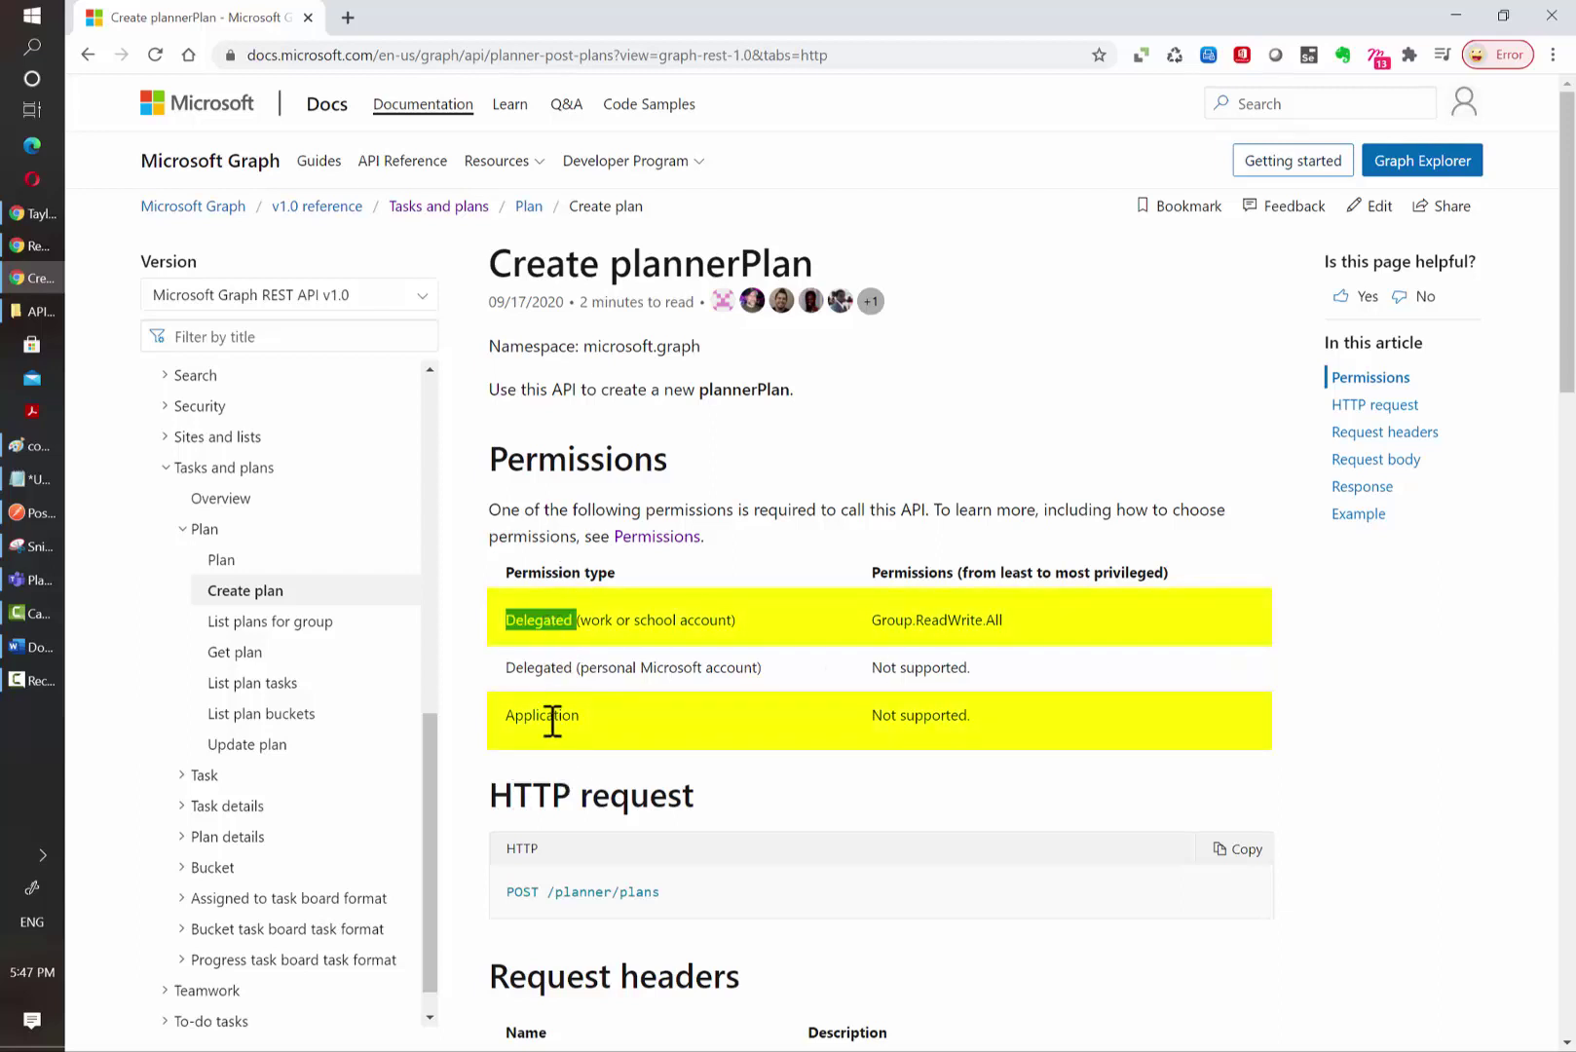
{"action": "double_click", "coordinate": [560, 715]}
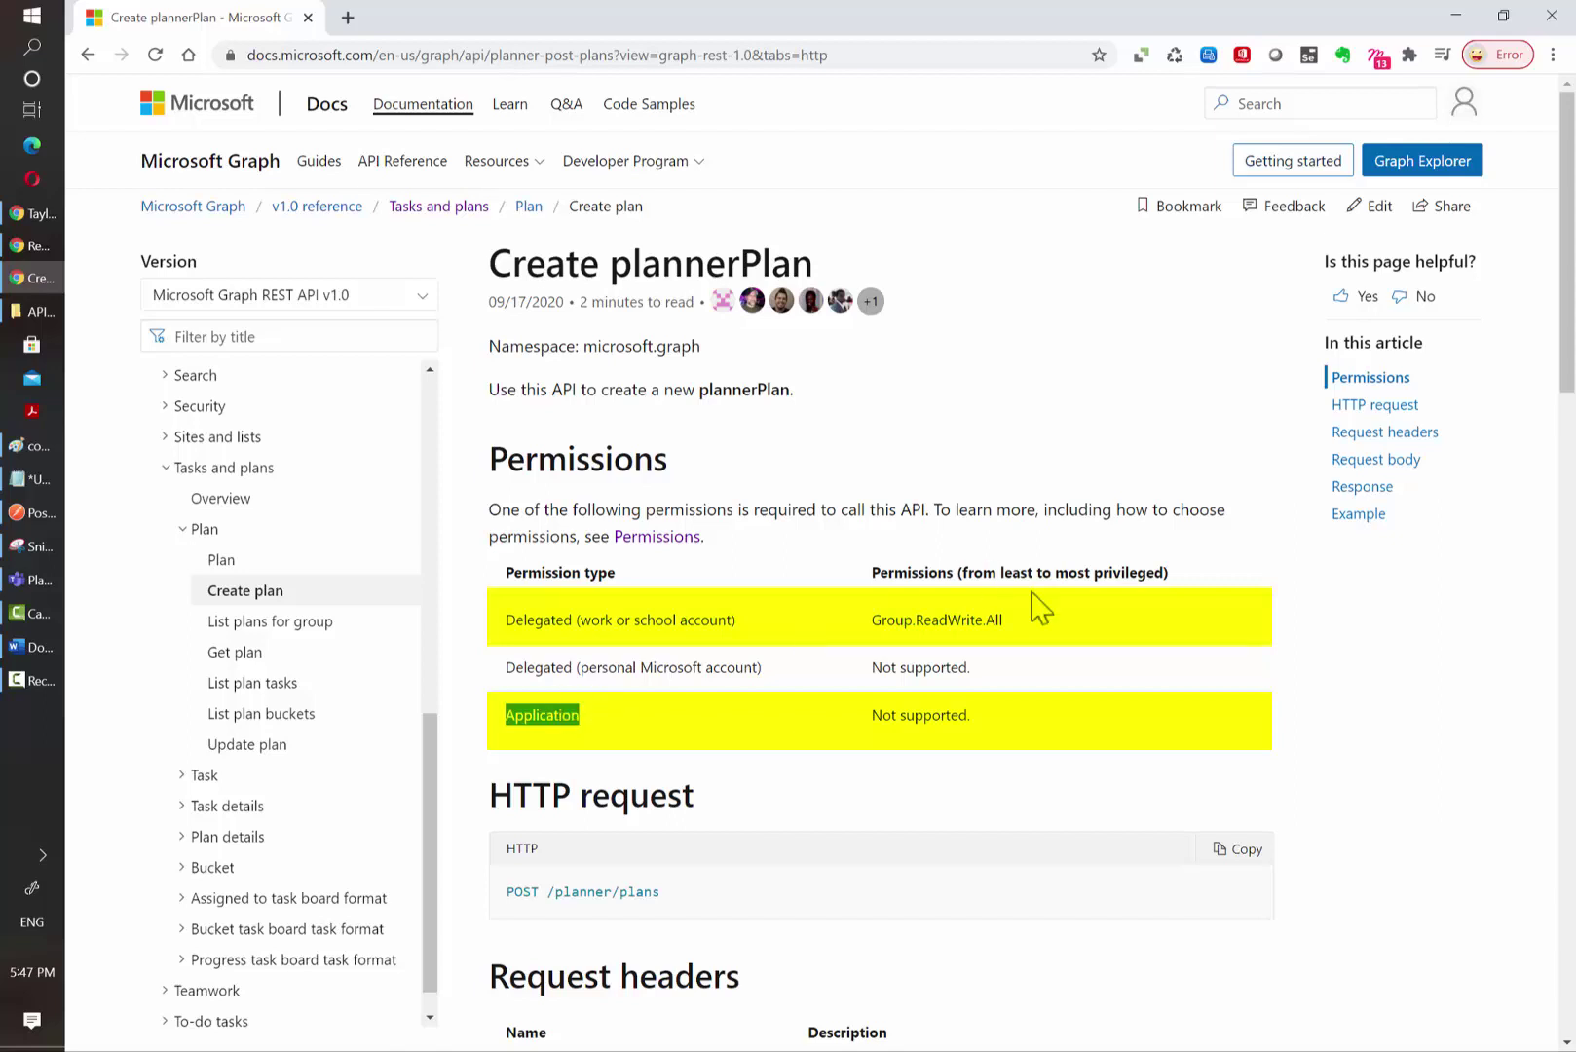
{"action": "left_click_drag", "start_coordinate": [872, 715], "coordinate": [999, 732]}
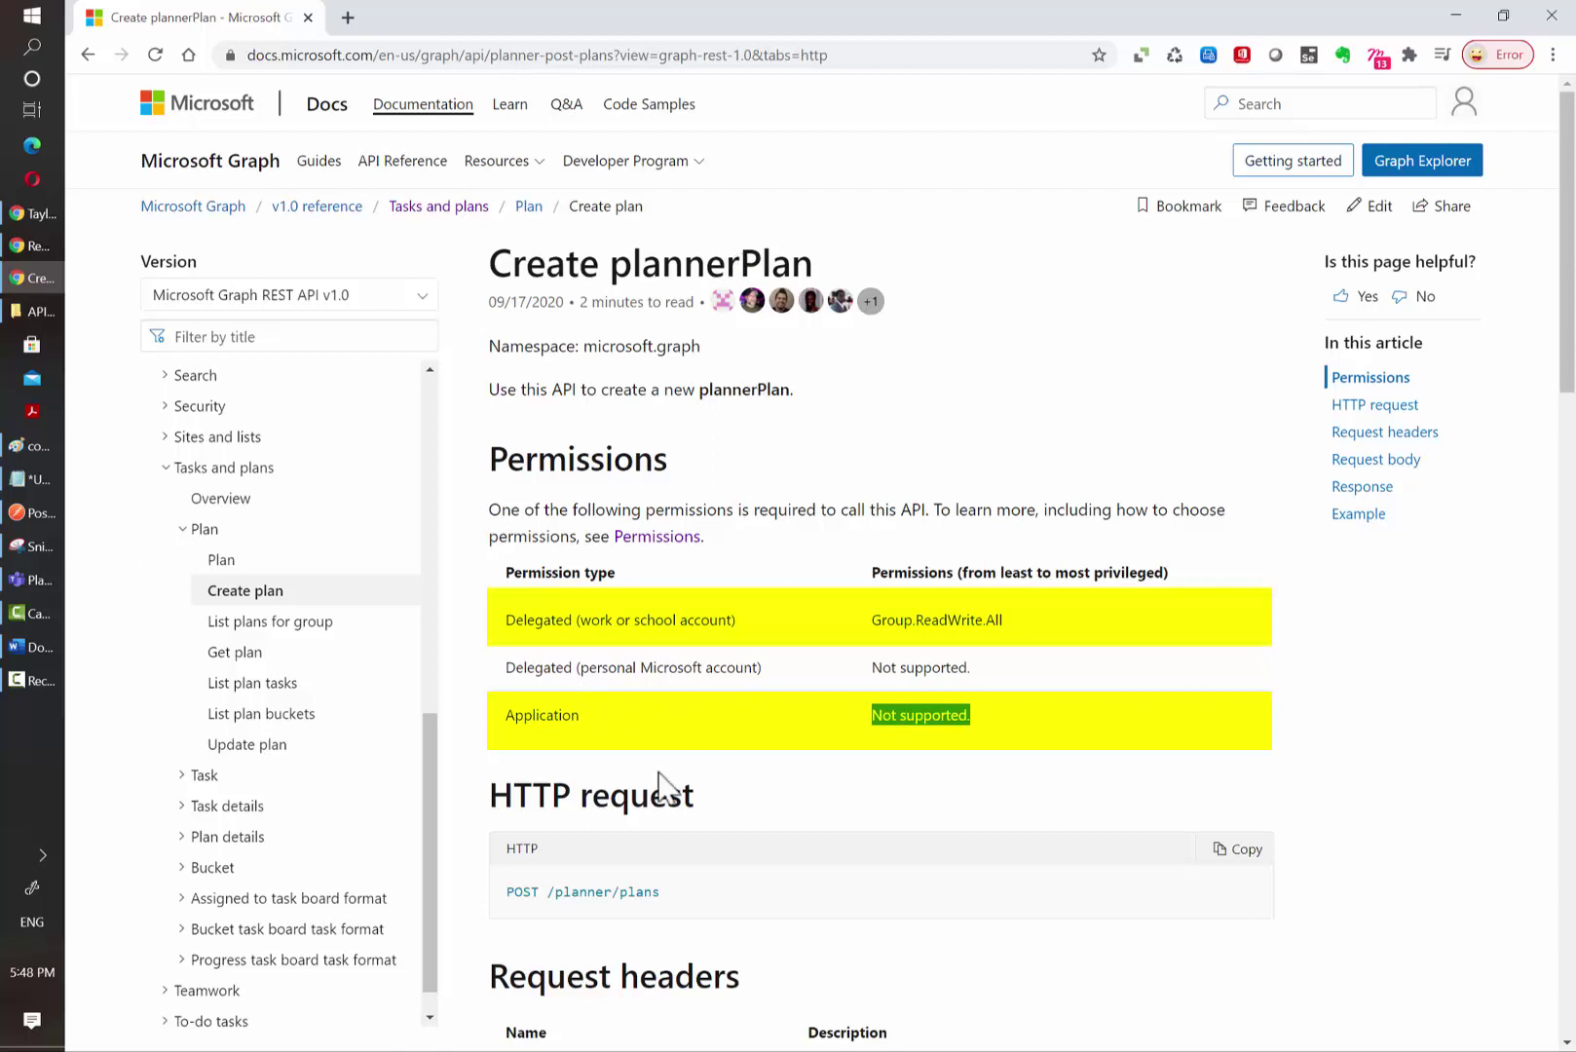
{"action": "double_click", "coordinate": [941, 714]}
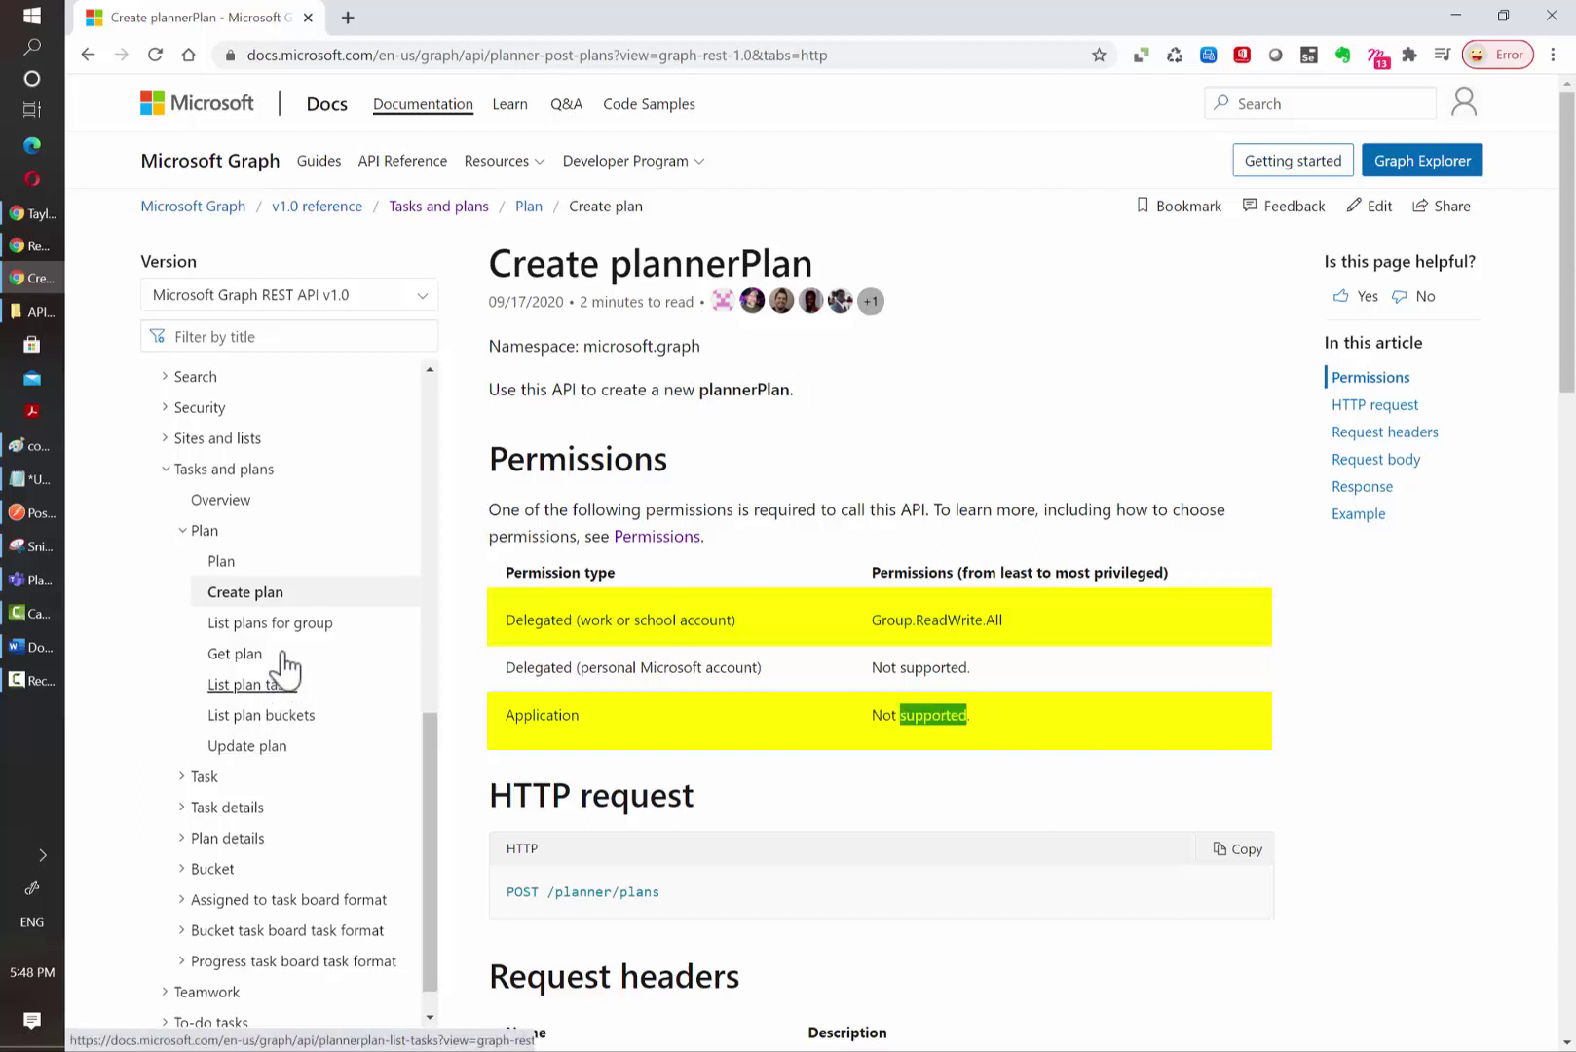
{"action": "scroll", "coordinate": [288, 668], "scroll_direction": "up", "scroll_amount": 7}
{"action": "scroll", "coordinate": [288, 665], "scroll_direction": "up", "scroll_amount": 1}
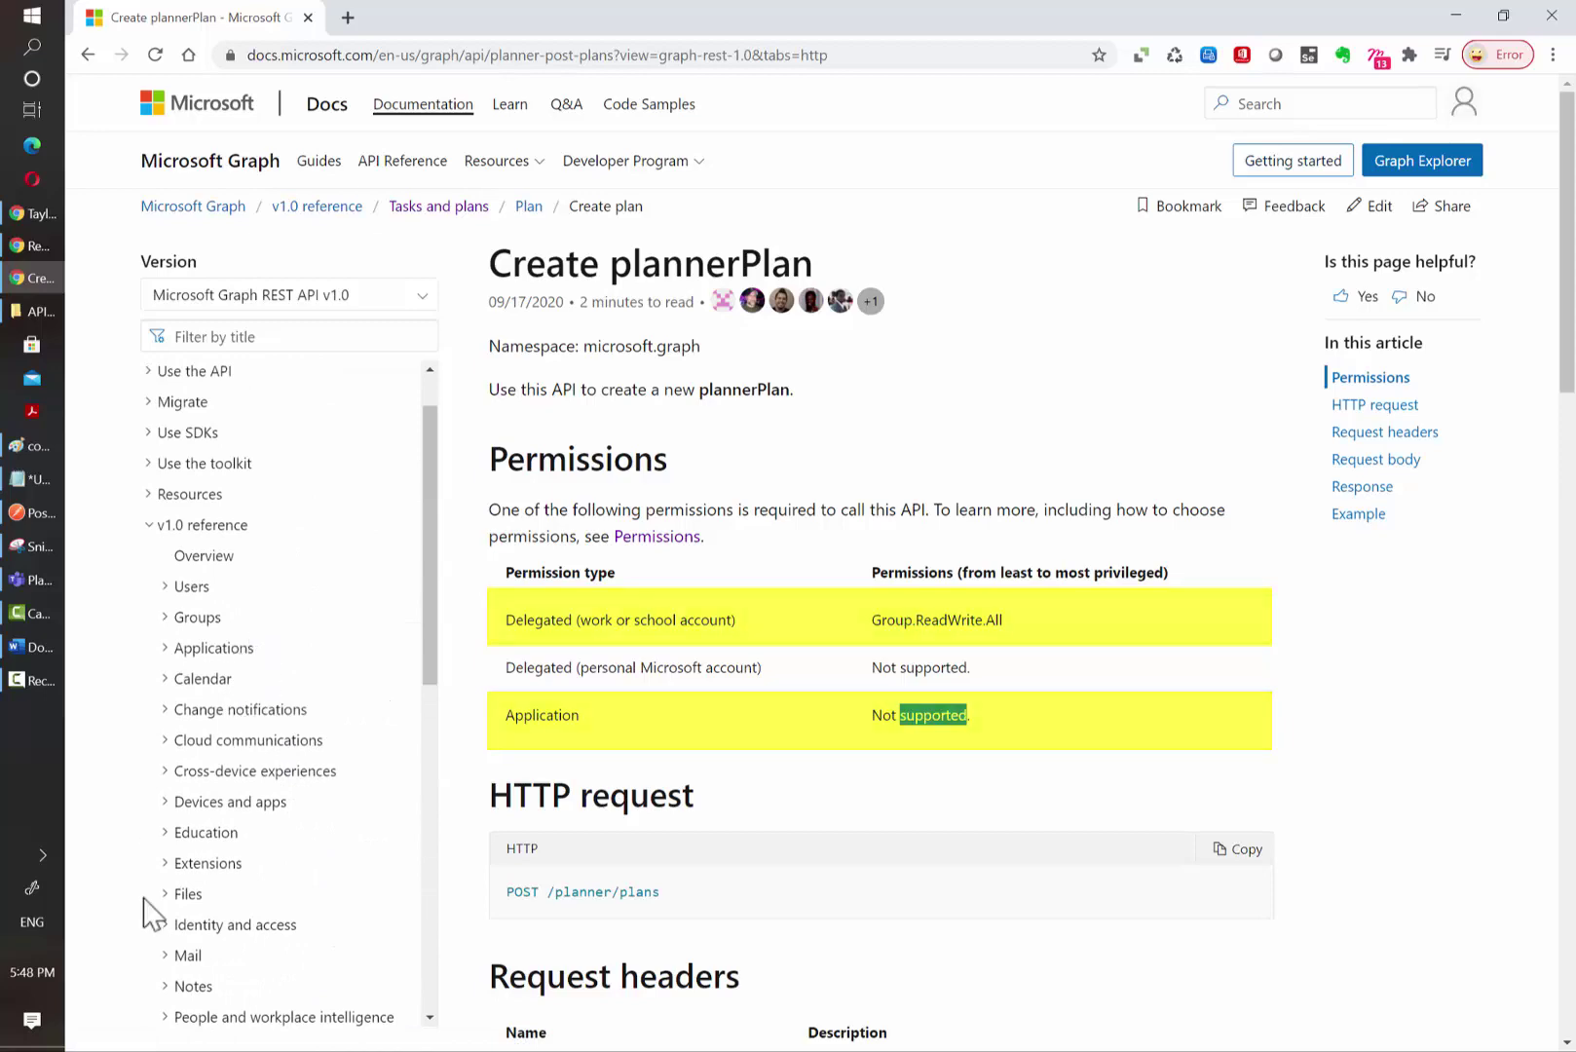
Compare with the List messages page, where Mail.Read works for delegated and application permissions
{"action": "left_click", "coordinate": [183, 956]}
{"action": "scroll", "coordinate": [195, 823], "scroll_direction": "down", "scroll_amount": 3}
{"action": "left_click", "coordinate": [234, 701]}
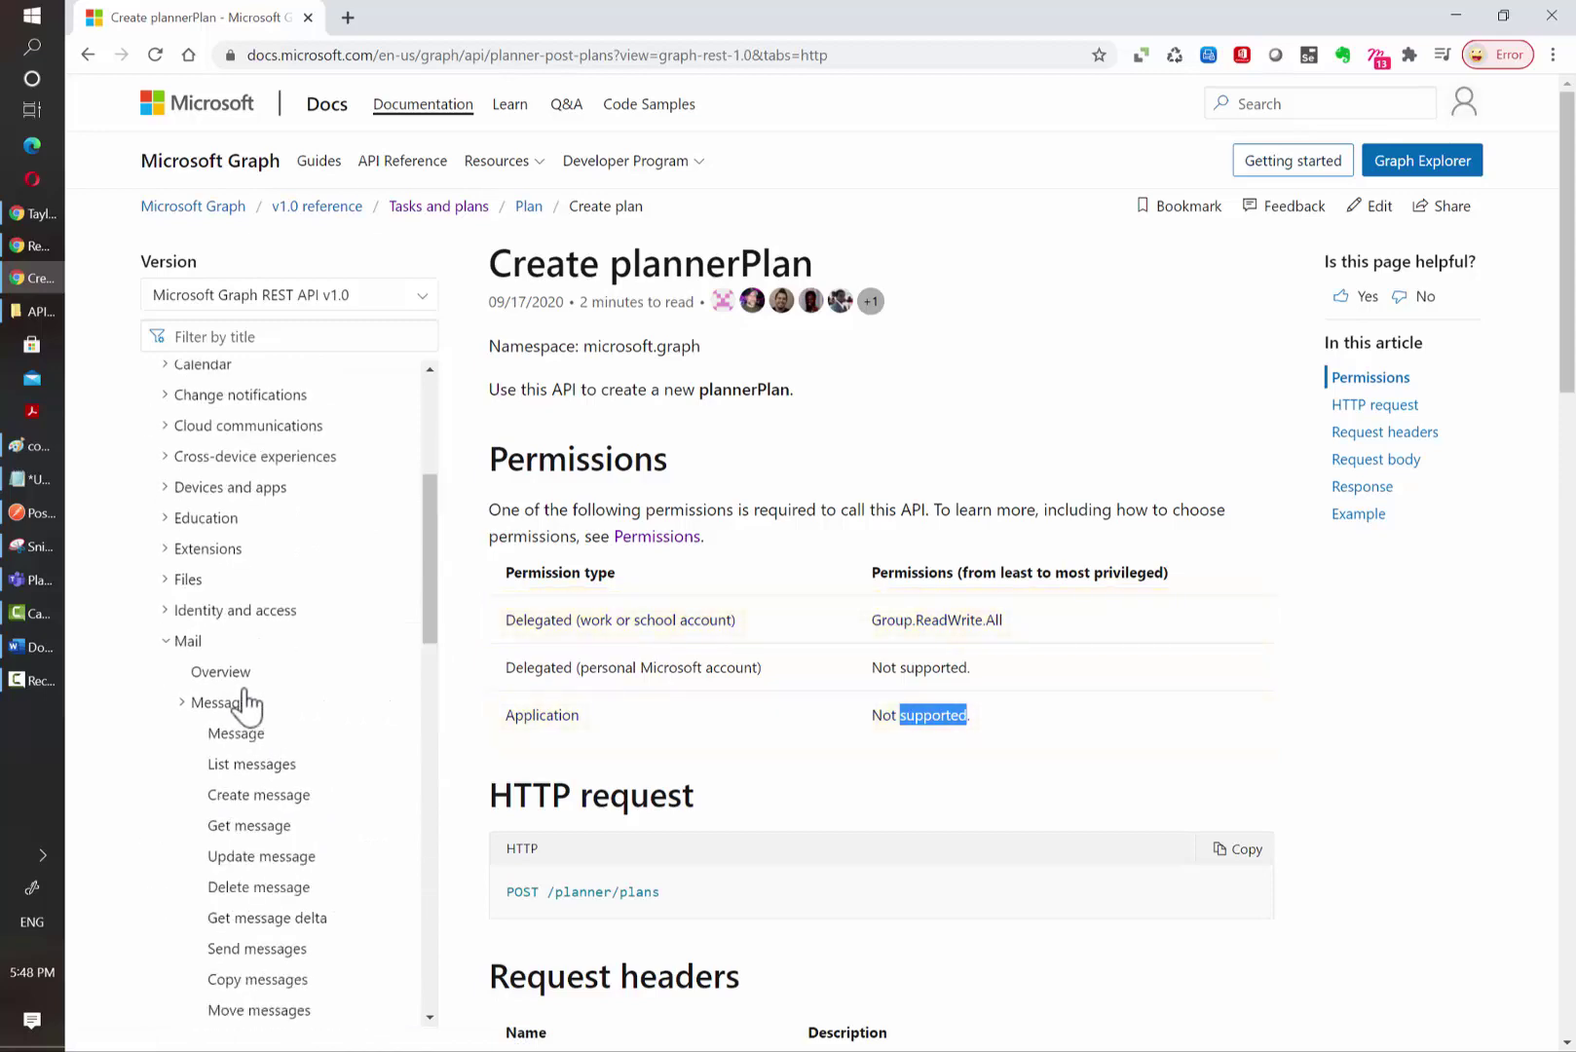
{"action": "left_click", "coordinate": [251, 760]}
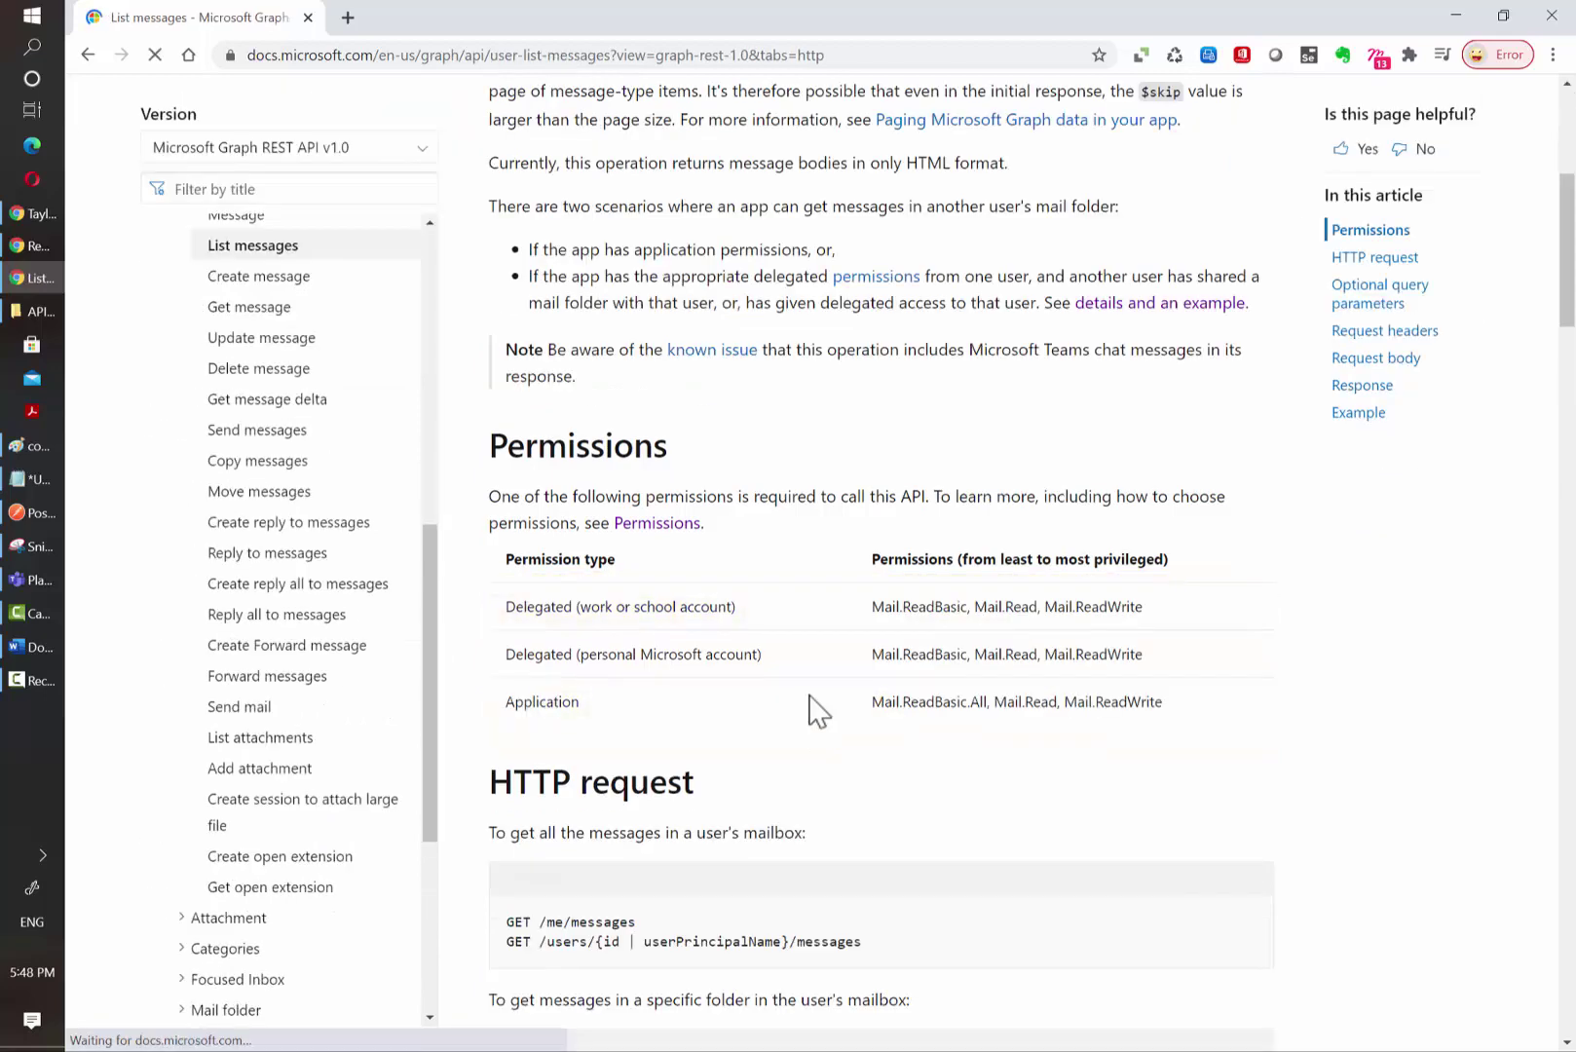
{"action": "double_click", "coordinate": [534, 606]}
{"action": "double_click", "coordinate": [561, 703]}
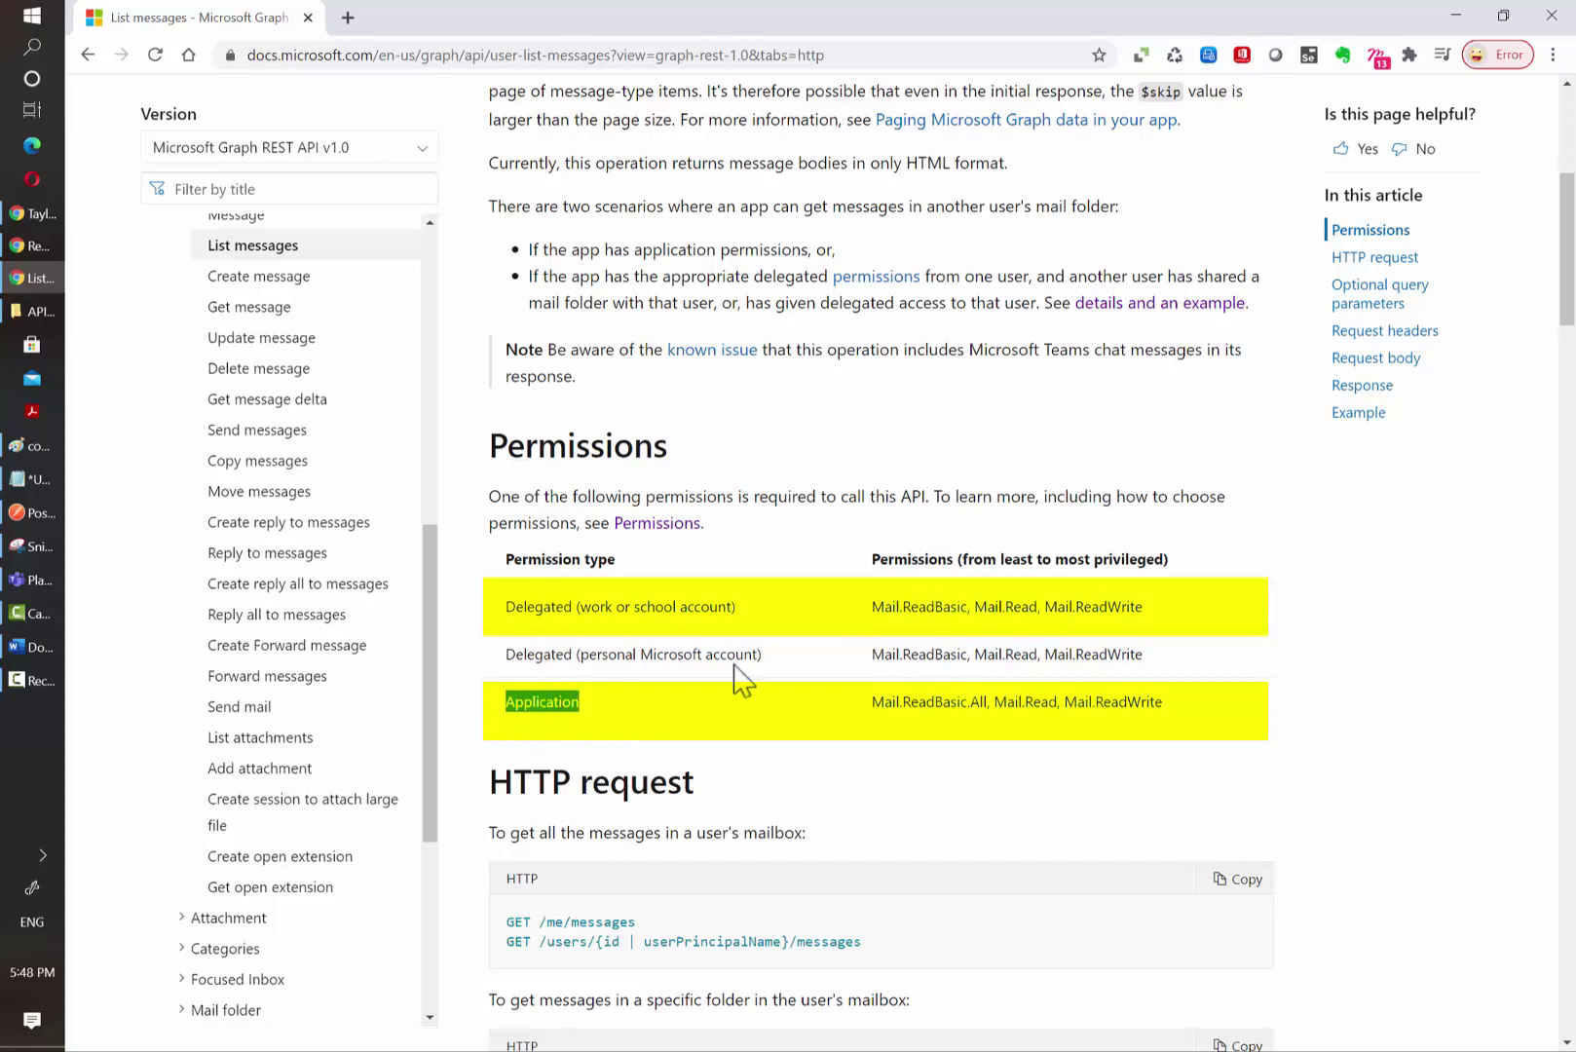
{"action": "scroll", "coordinate": [769, 487], "scroll_direction": "up", "scroll_amount": 5}
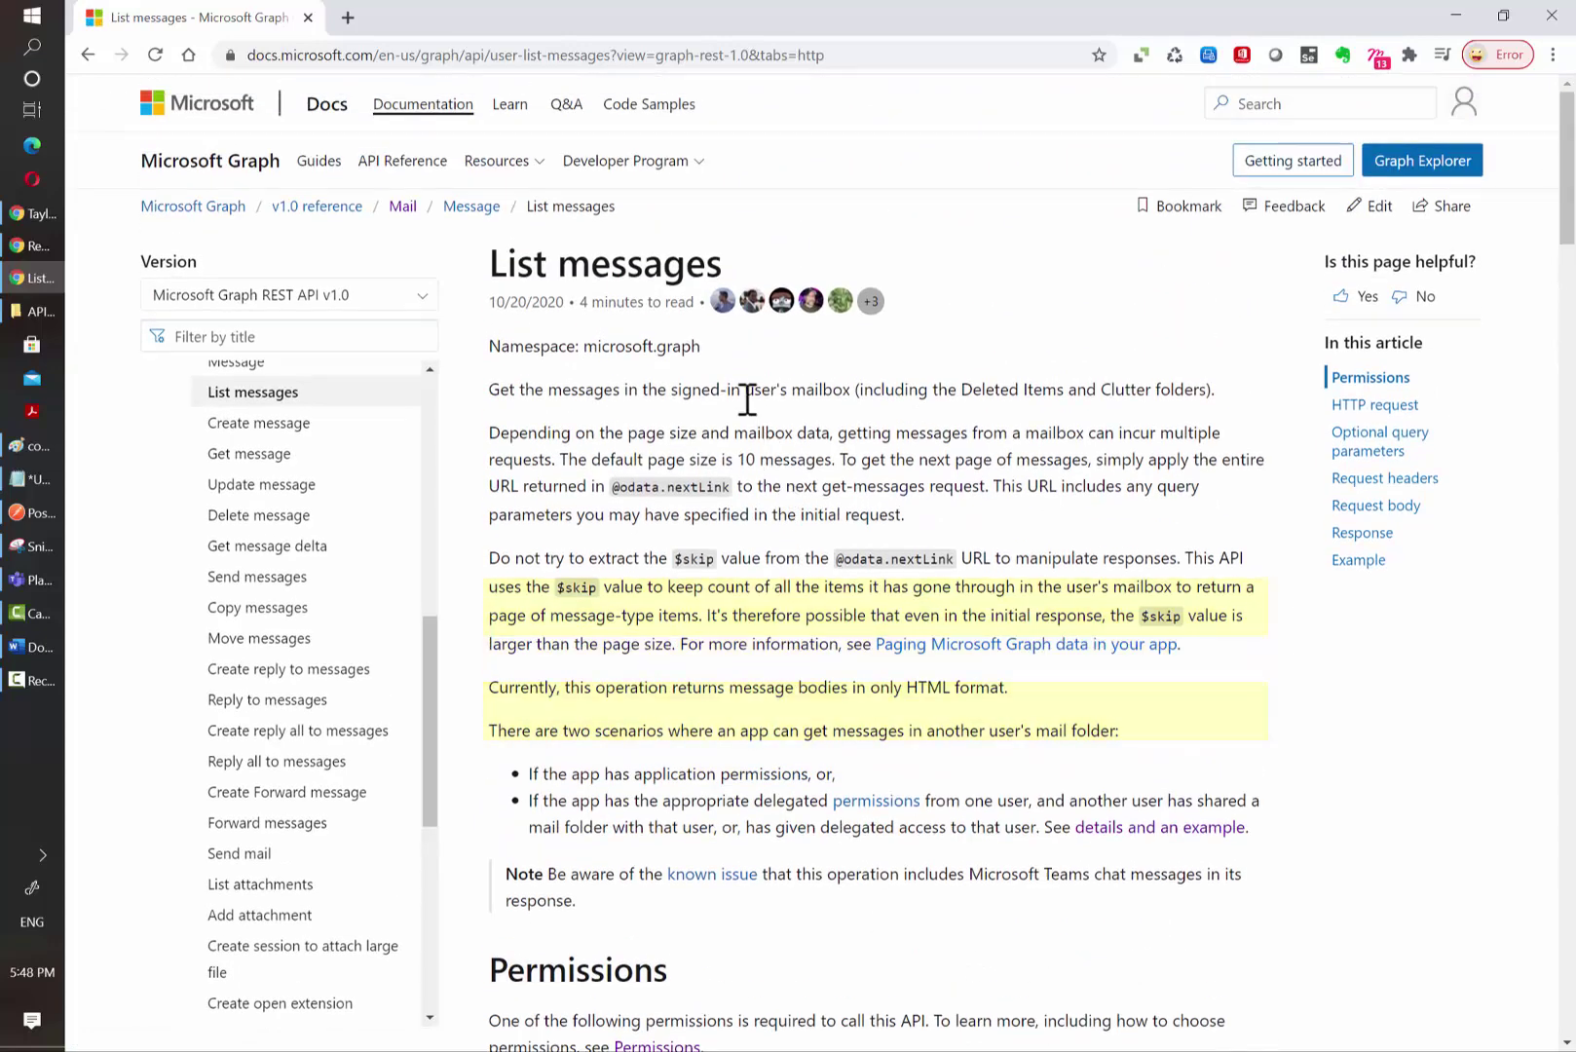
{"action": "double_click", "coordinate": [566, 261]}
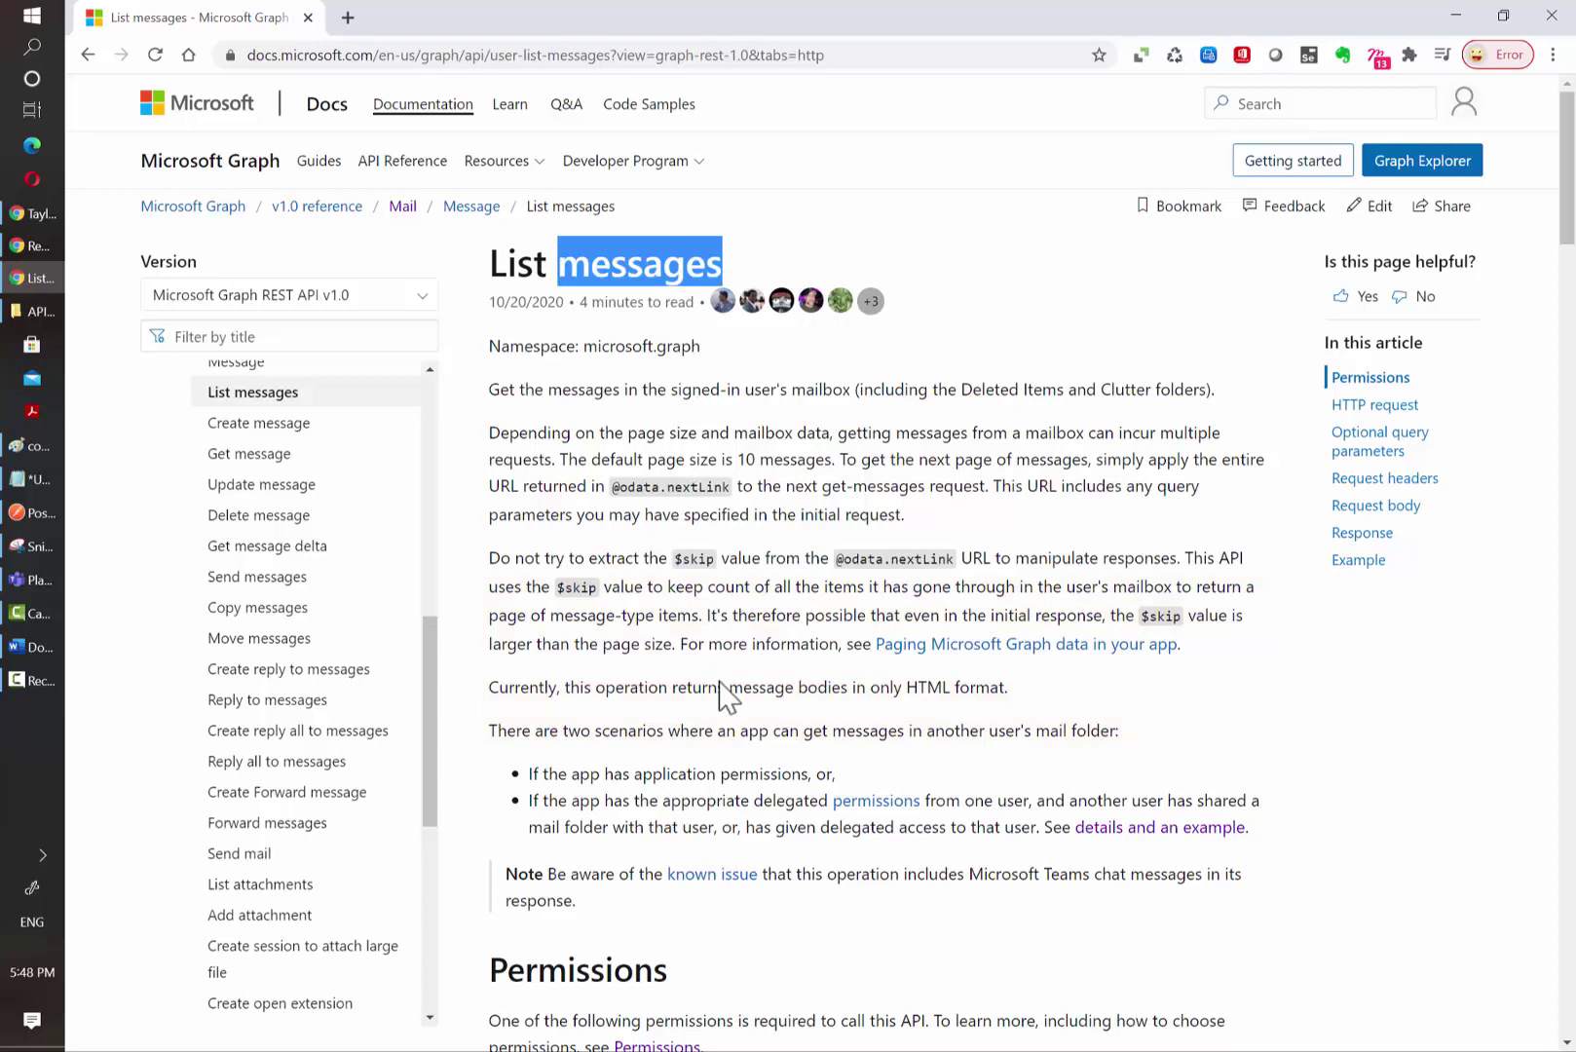
{"action": "scroll", "coordinate": [721, 697], "scroll_direction": "down", "scroll_amount": 7}
{"action": "double_click", "coordinate": [541, 396]}
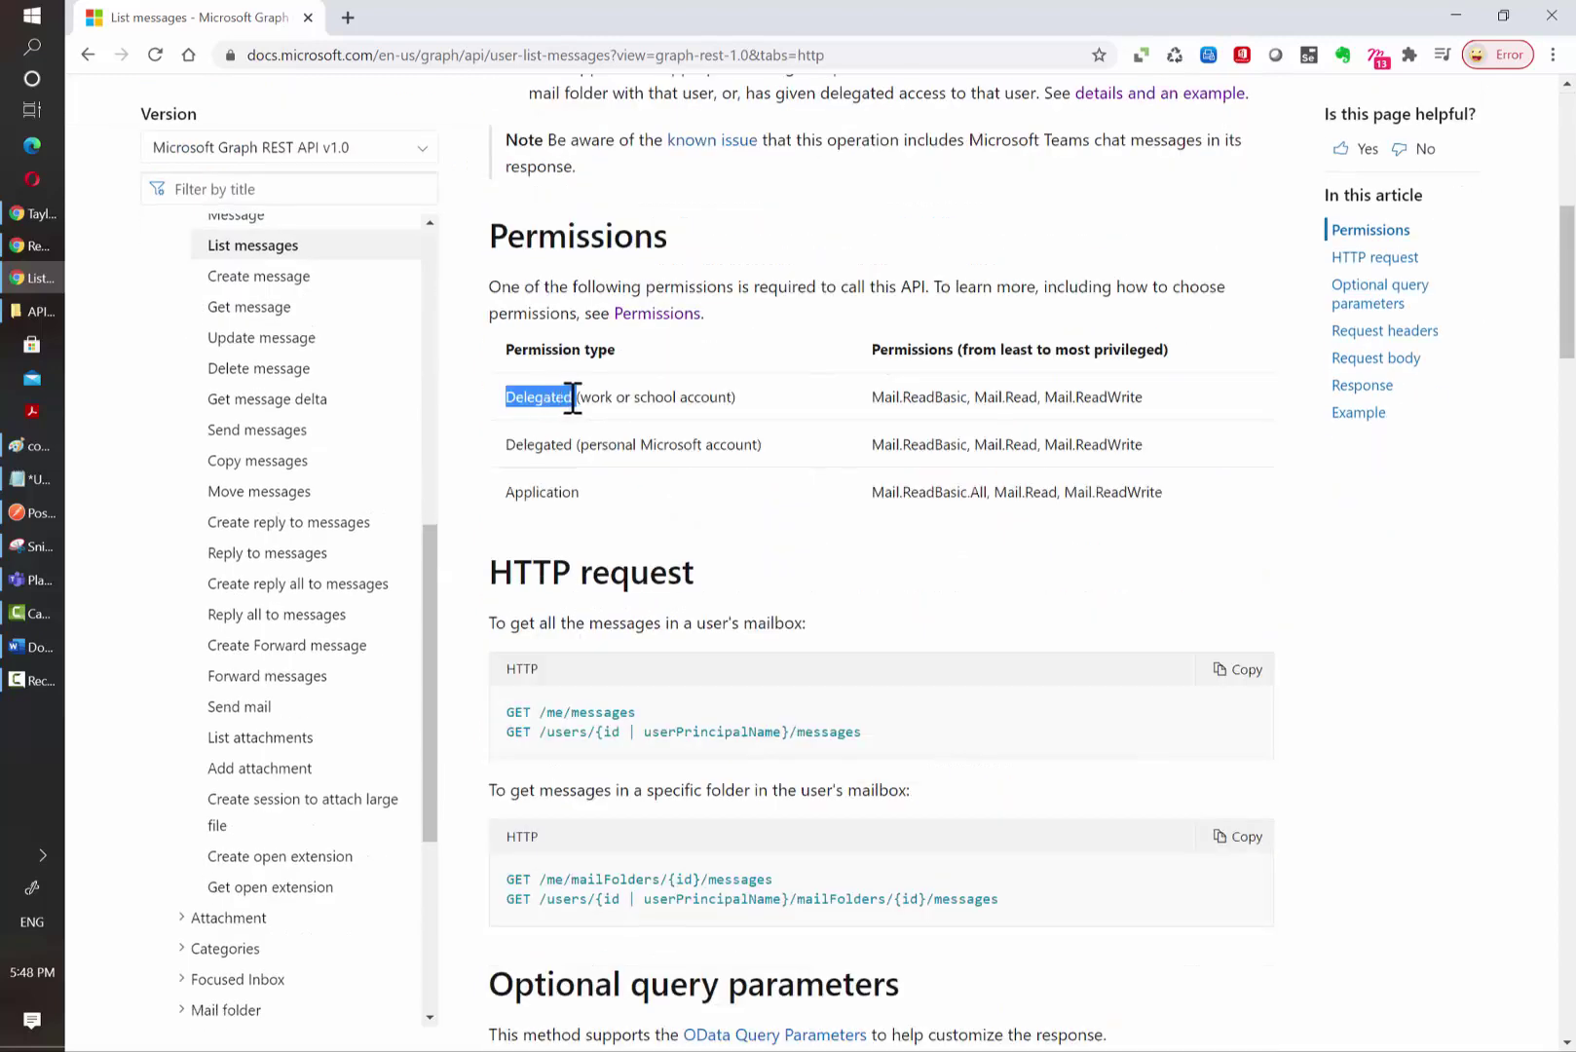
{"action": "left_click", "coordinate": [574, 397]}
{"action": "left_click_drag", "start_coordinate": [581, 398], "coordinate": [568, 401]}
Return to Create plannerPlan and recheck its Delegated and Application permission rows
{"action": "key", "text": "alt+Left"}
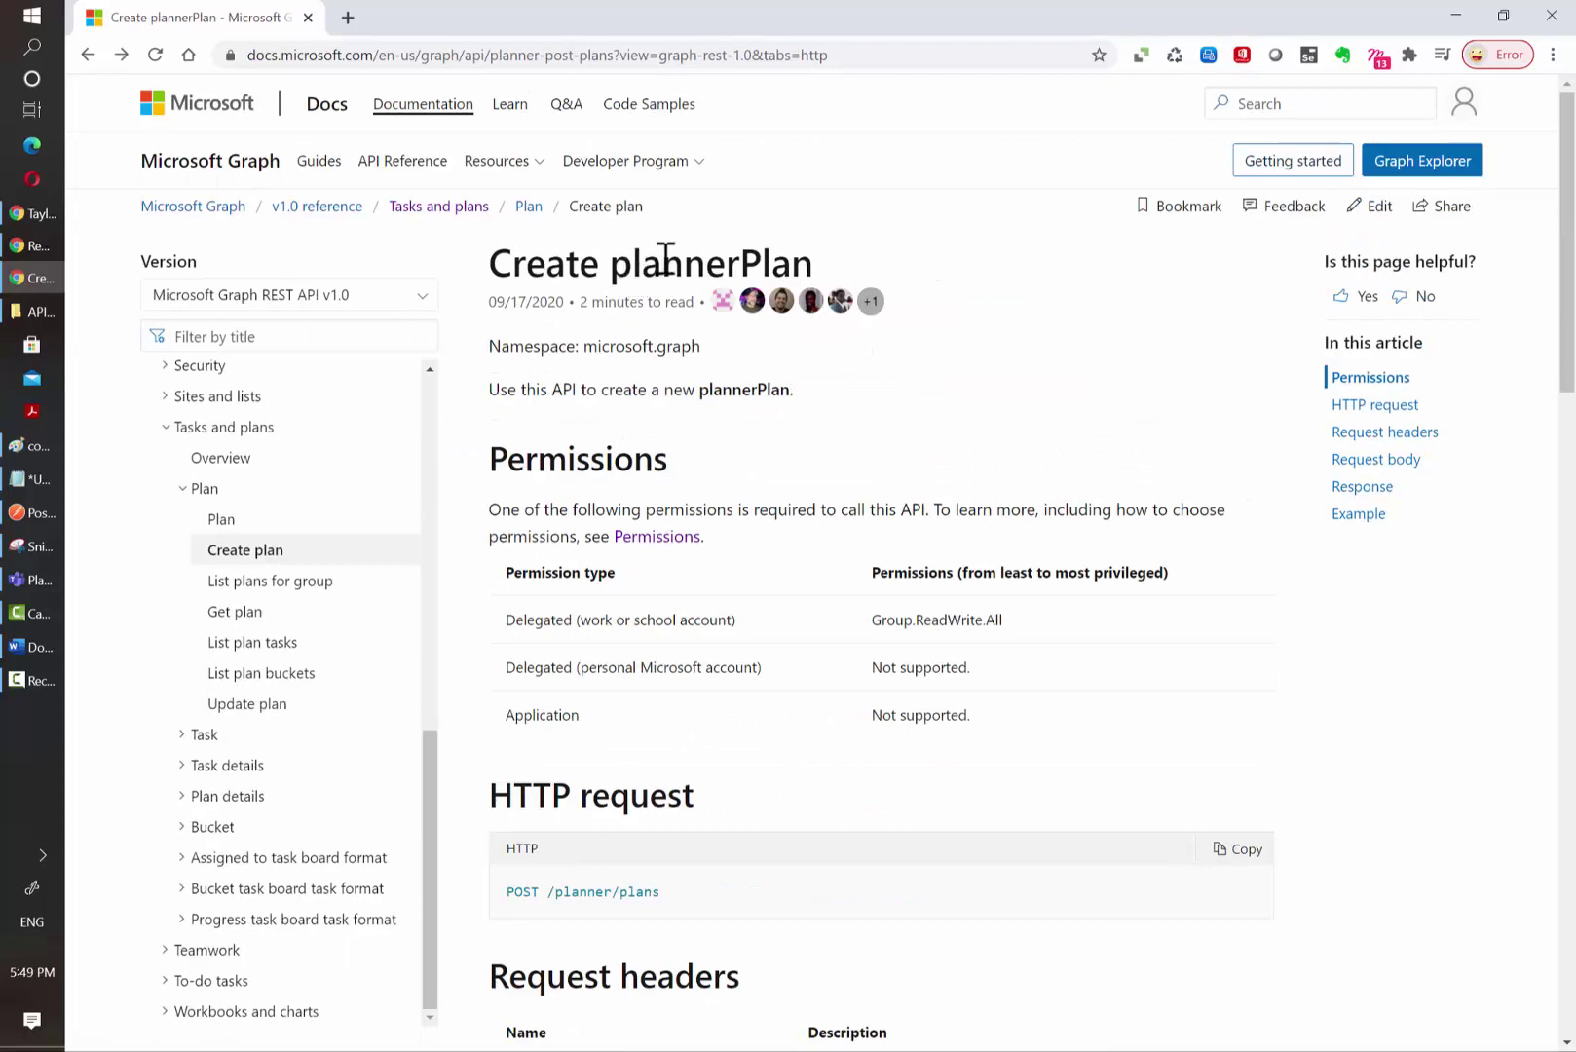
{"action": "double_click", "coordinate": [559, 621]}
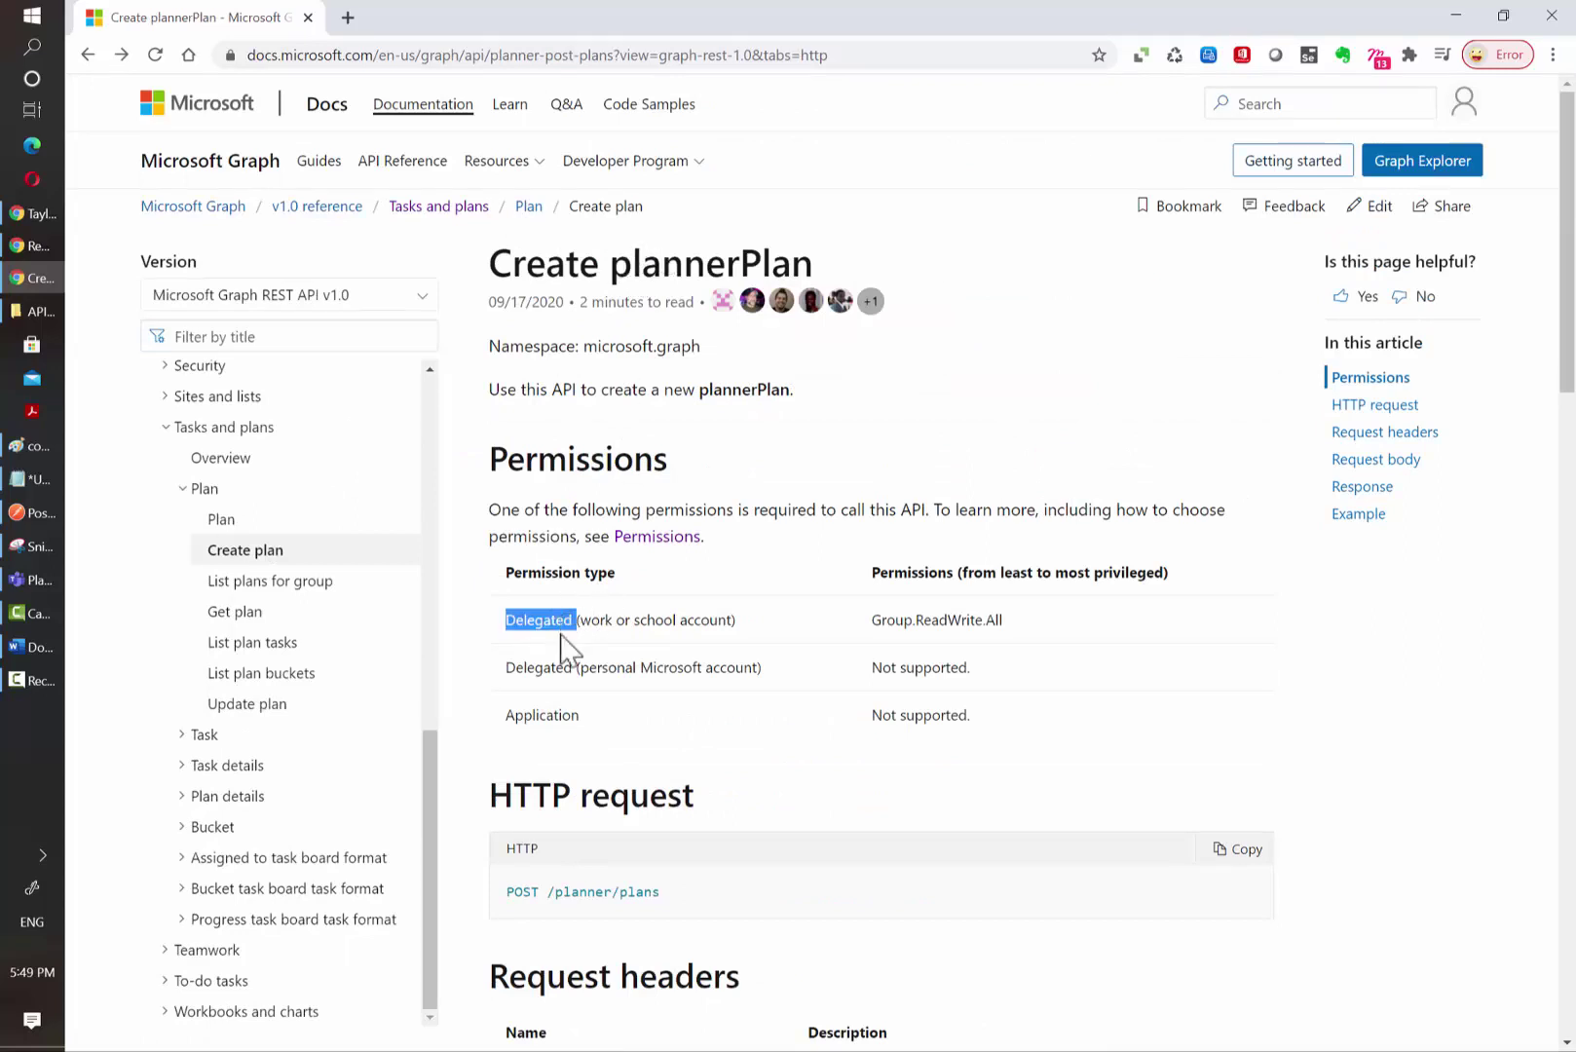
{"action": "double_click", "coordinate": [546, 715]}
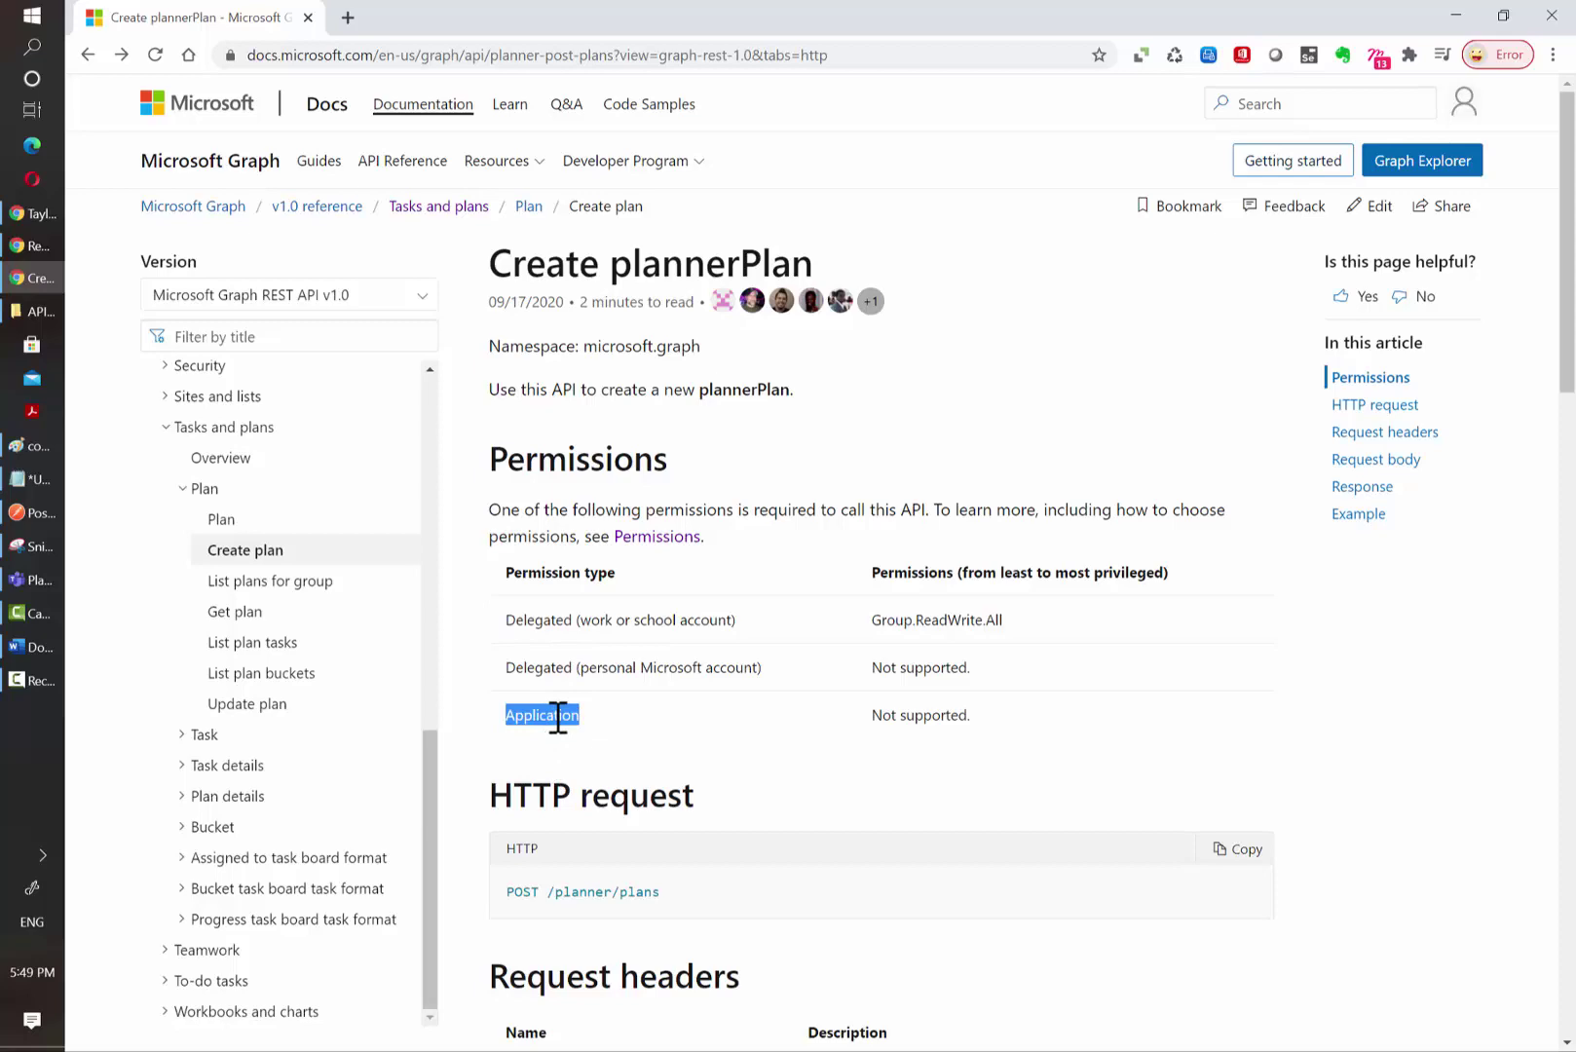
{"action": "left_click", "coordinate": [561, 719]}
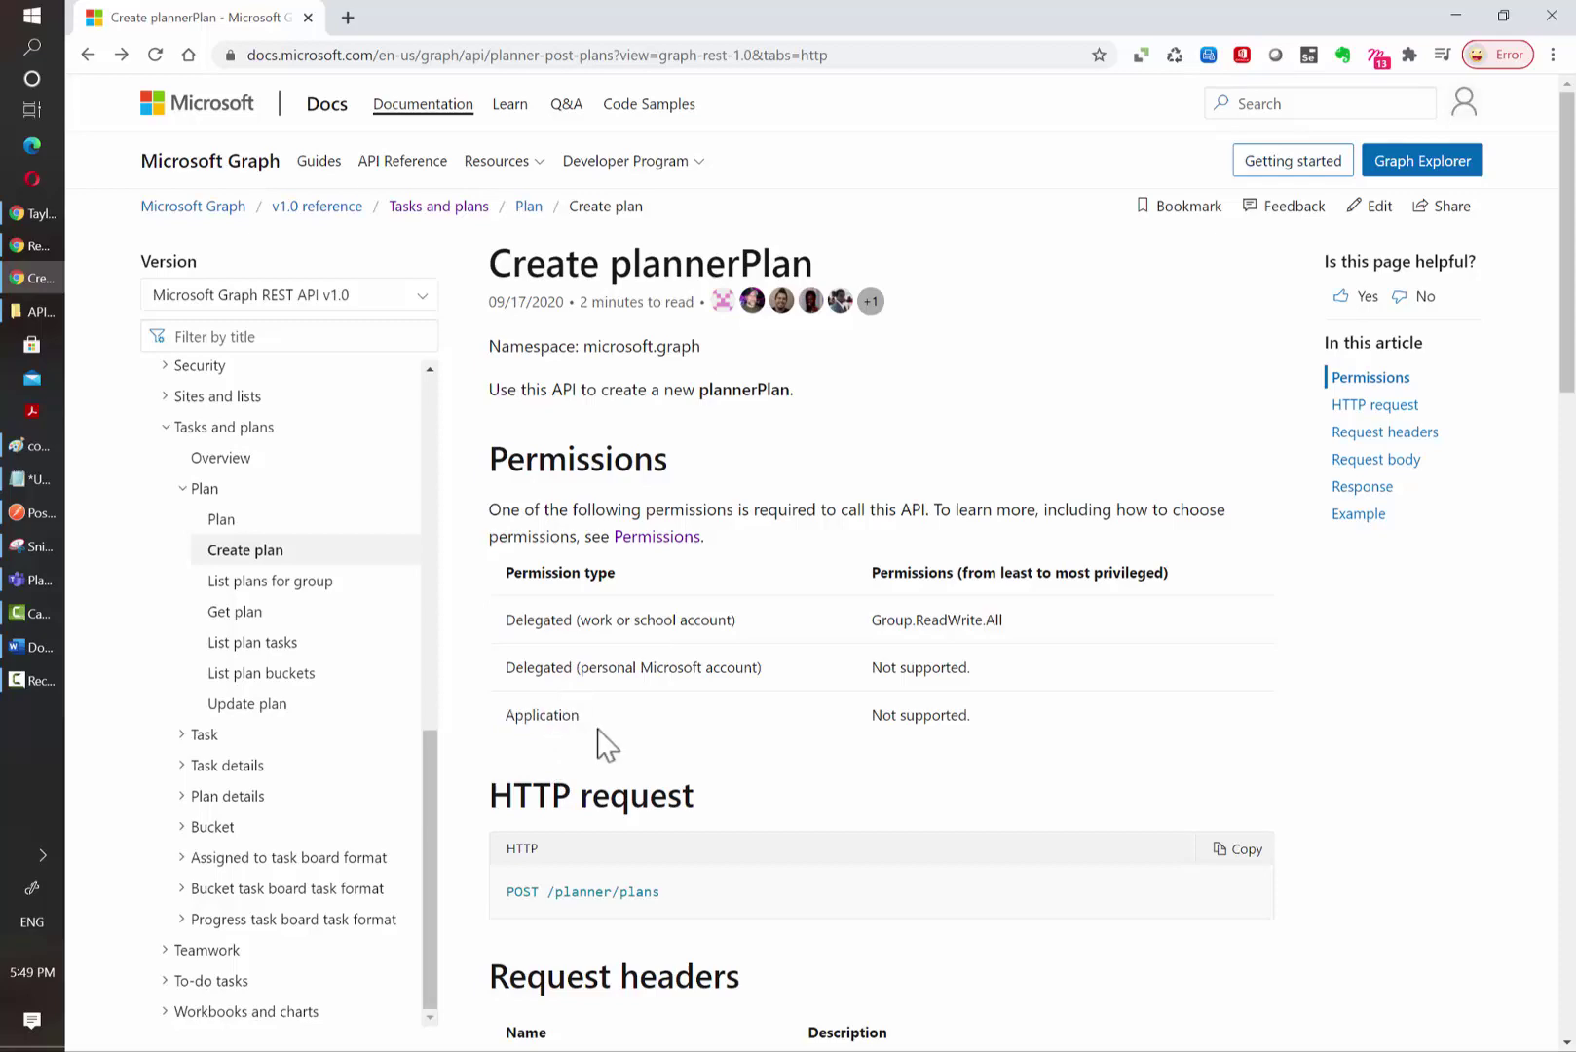
Add delegated Microsoft Graph Group.ReadWrite.All to createplan and grant admin consent for Power GI
{"action": "left_click", "coordinate": [34, 245]}
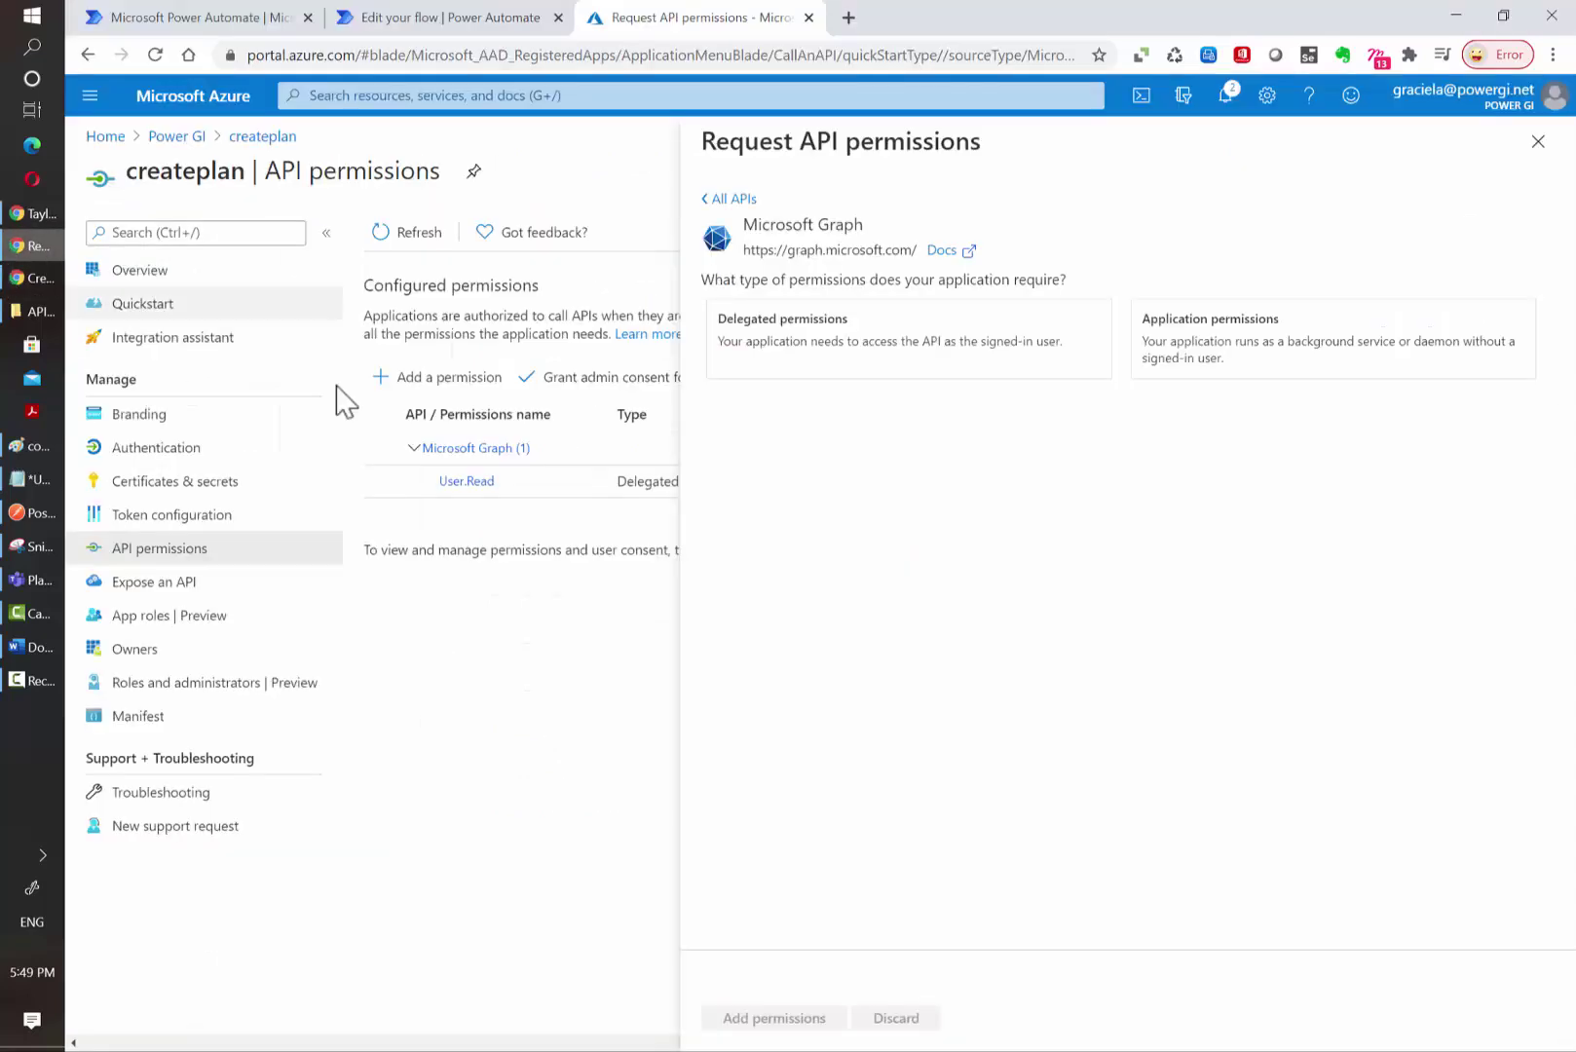
{"action": "left_click", "coordinate": [818, 365]}
{"action": "key", "text": "alt+Tab"}
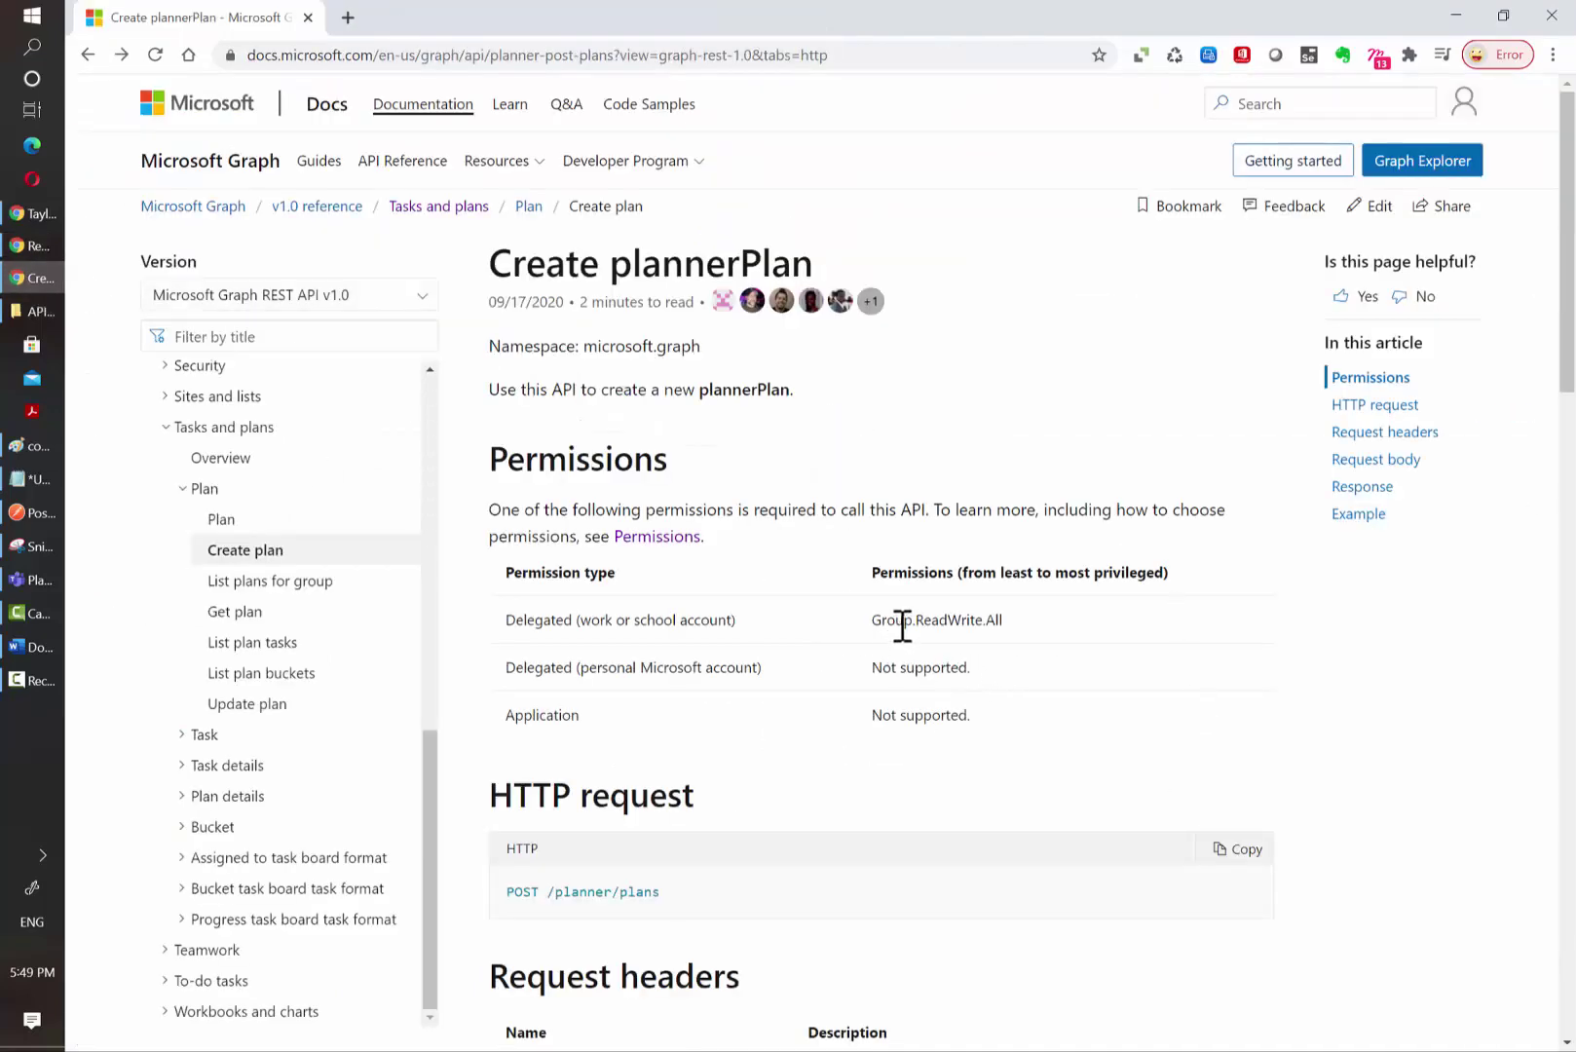
{"action": "key", "text": "alt+Tab"}
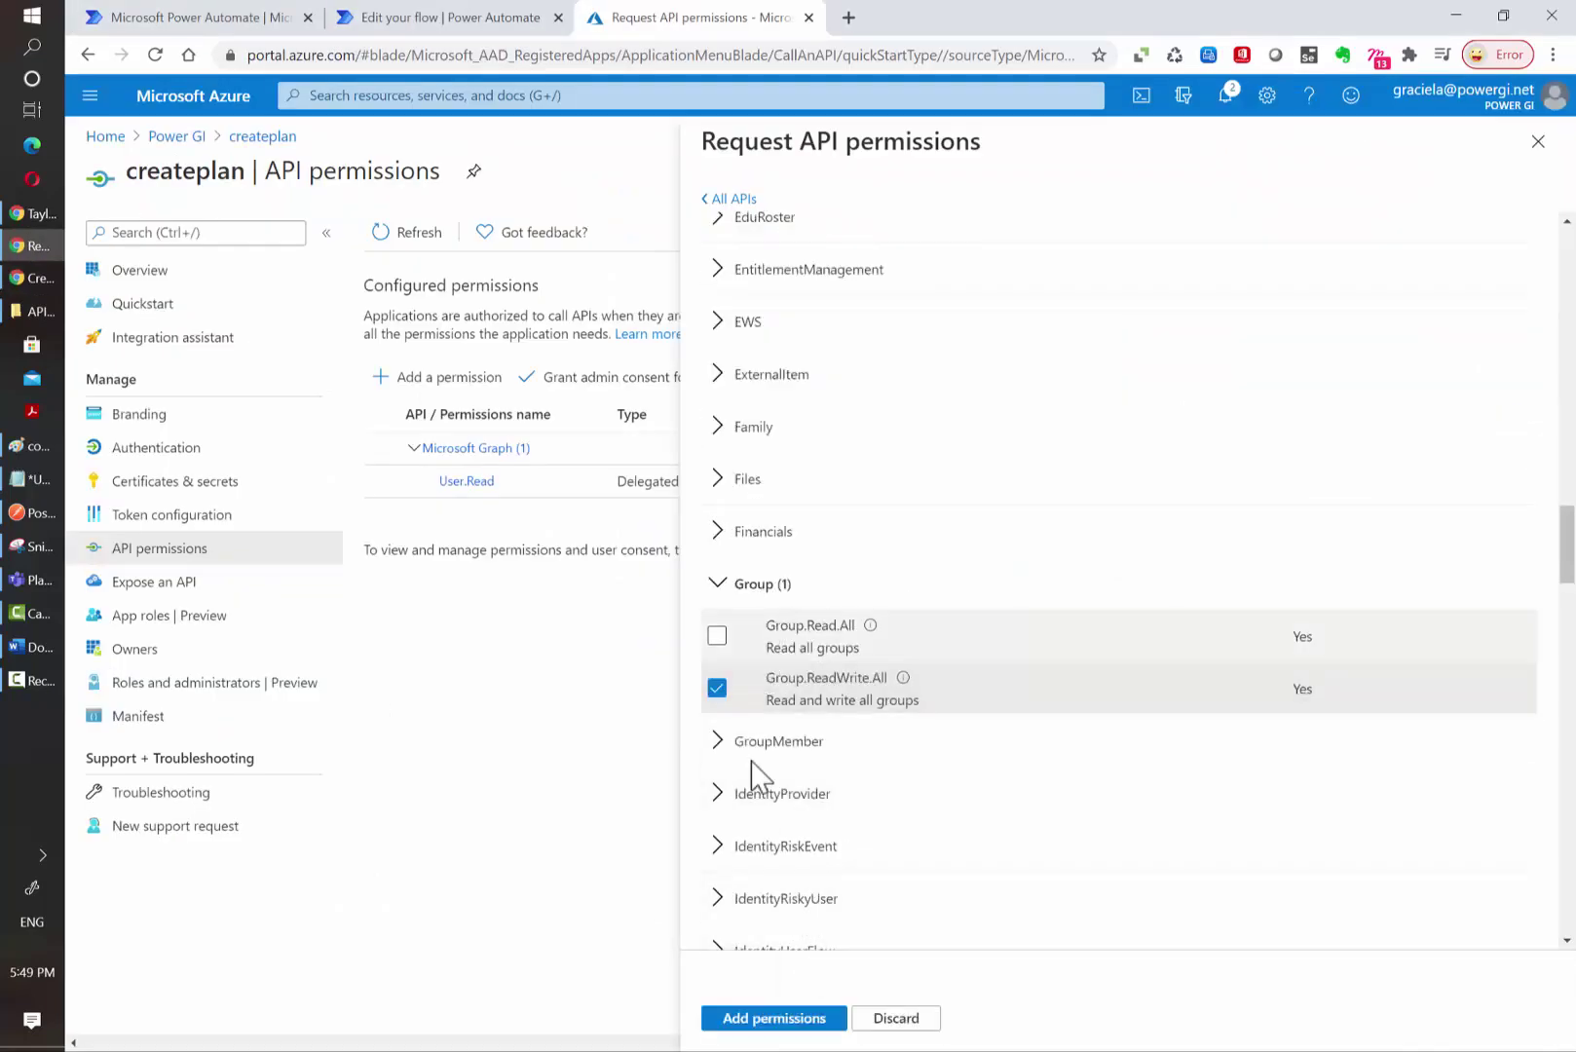
{"action": "left_click", "coordinate": [784, 1019]}
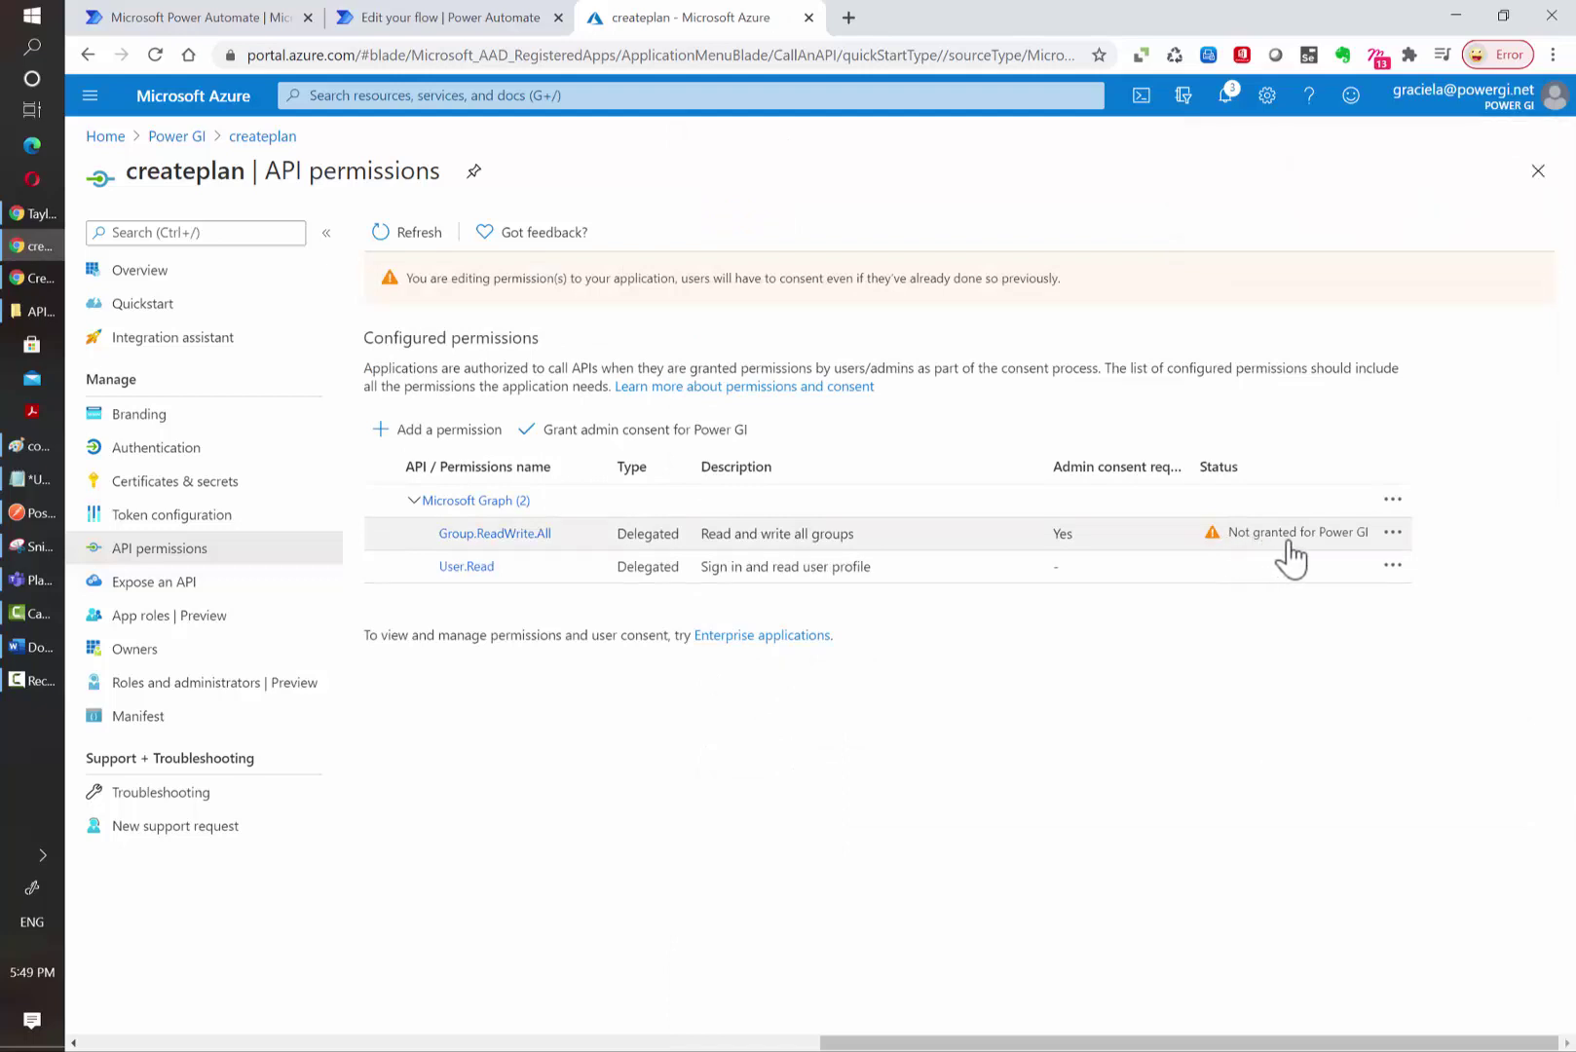
{"action": "left_click", "coordinate": [661, 446]}
{"action": "left_click", "coordinate": [399, 343]}
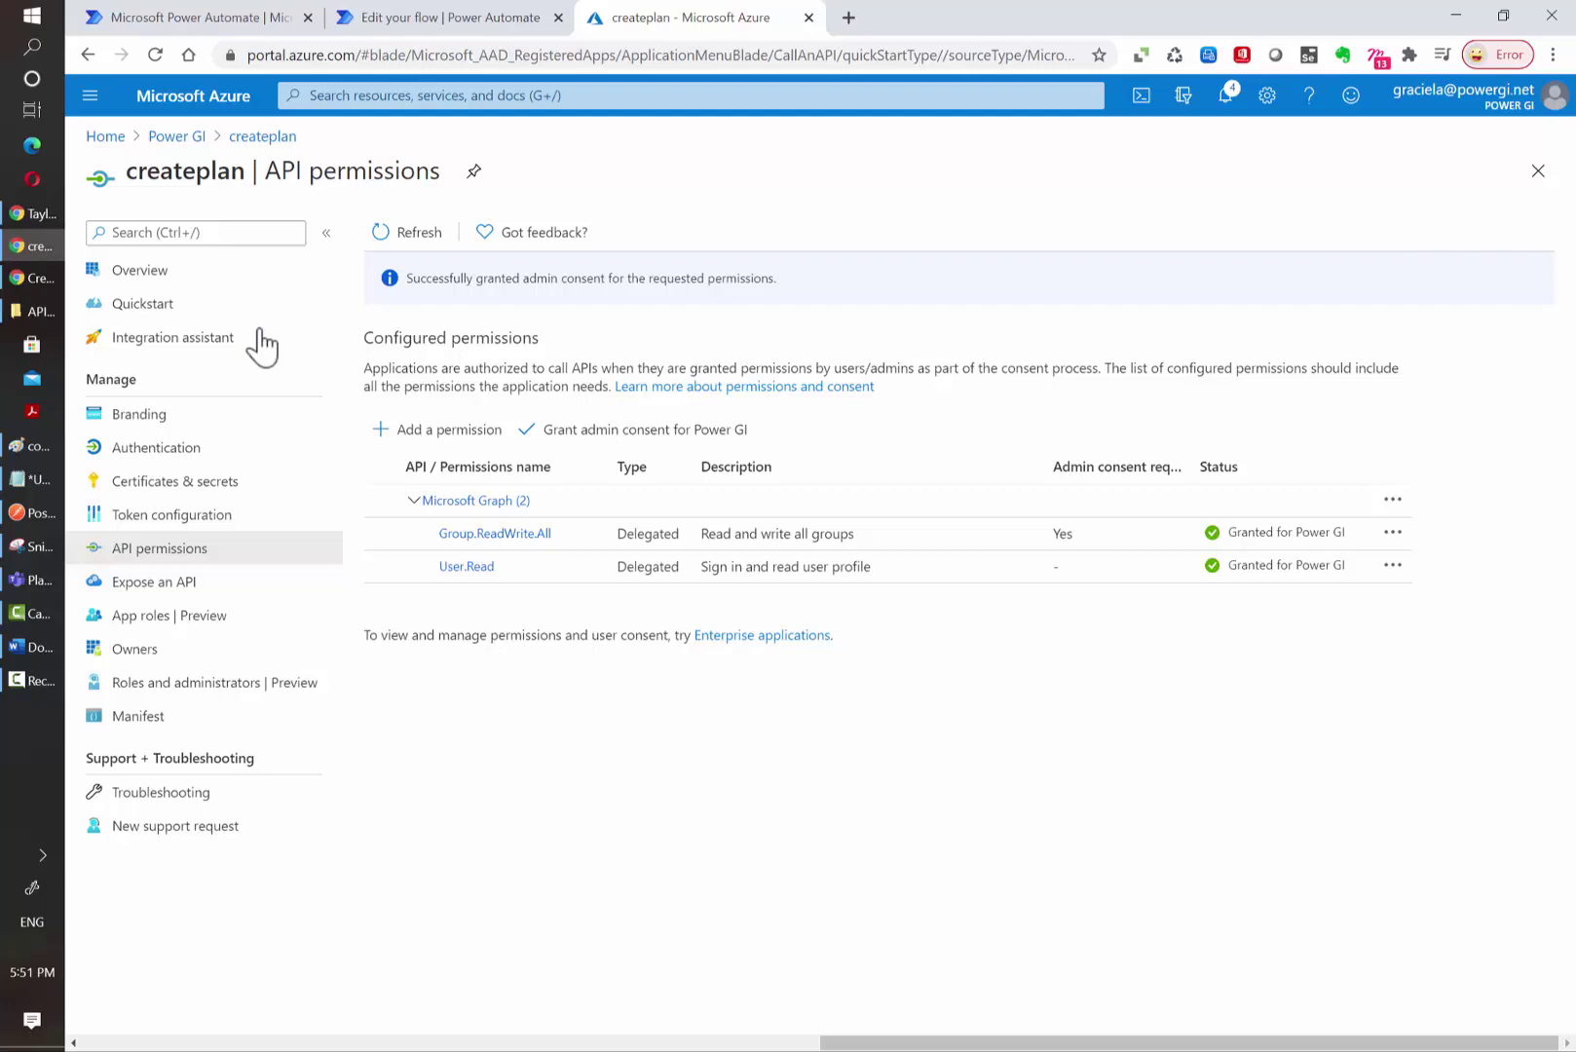
Copy the Directory (tenant) ID from the createplan overview page
{"action": "left_click", "coordinate": [180, 282]}
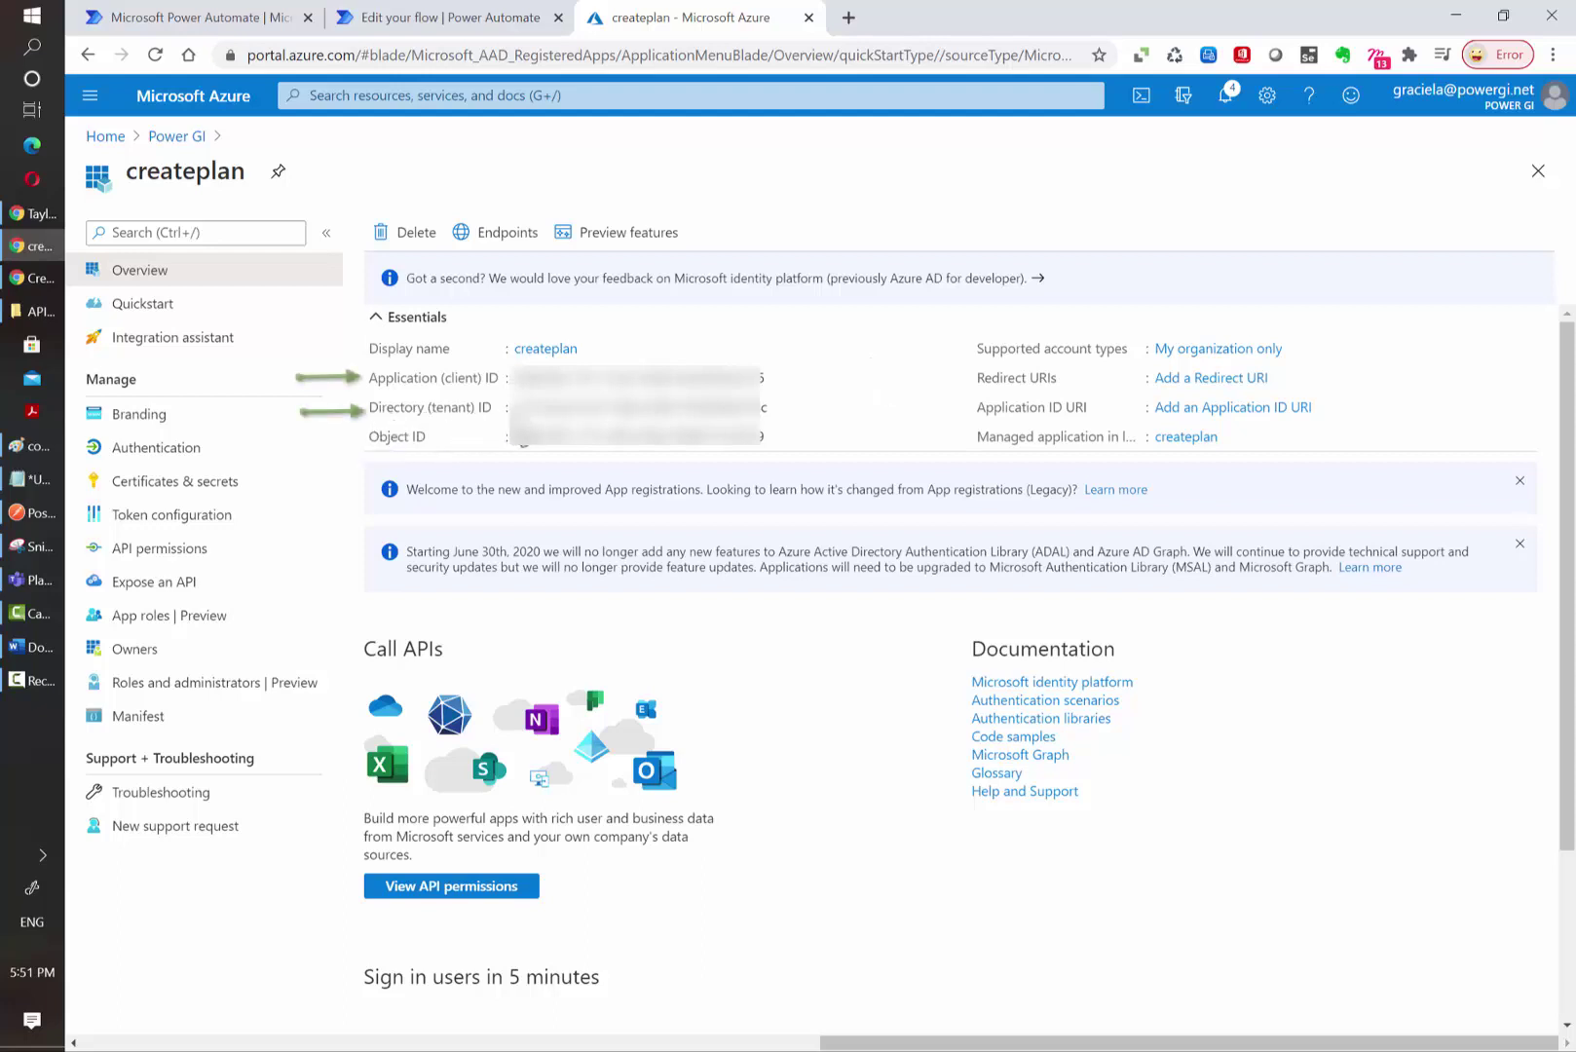
{"action": "left_click", "coordinate": [779, 407]}
Check the Word notes on the OAuth HTTP action, then switch back to the browser
{"action": "left_click", "coordinate": [32, 645]}
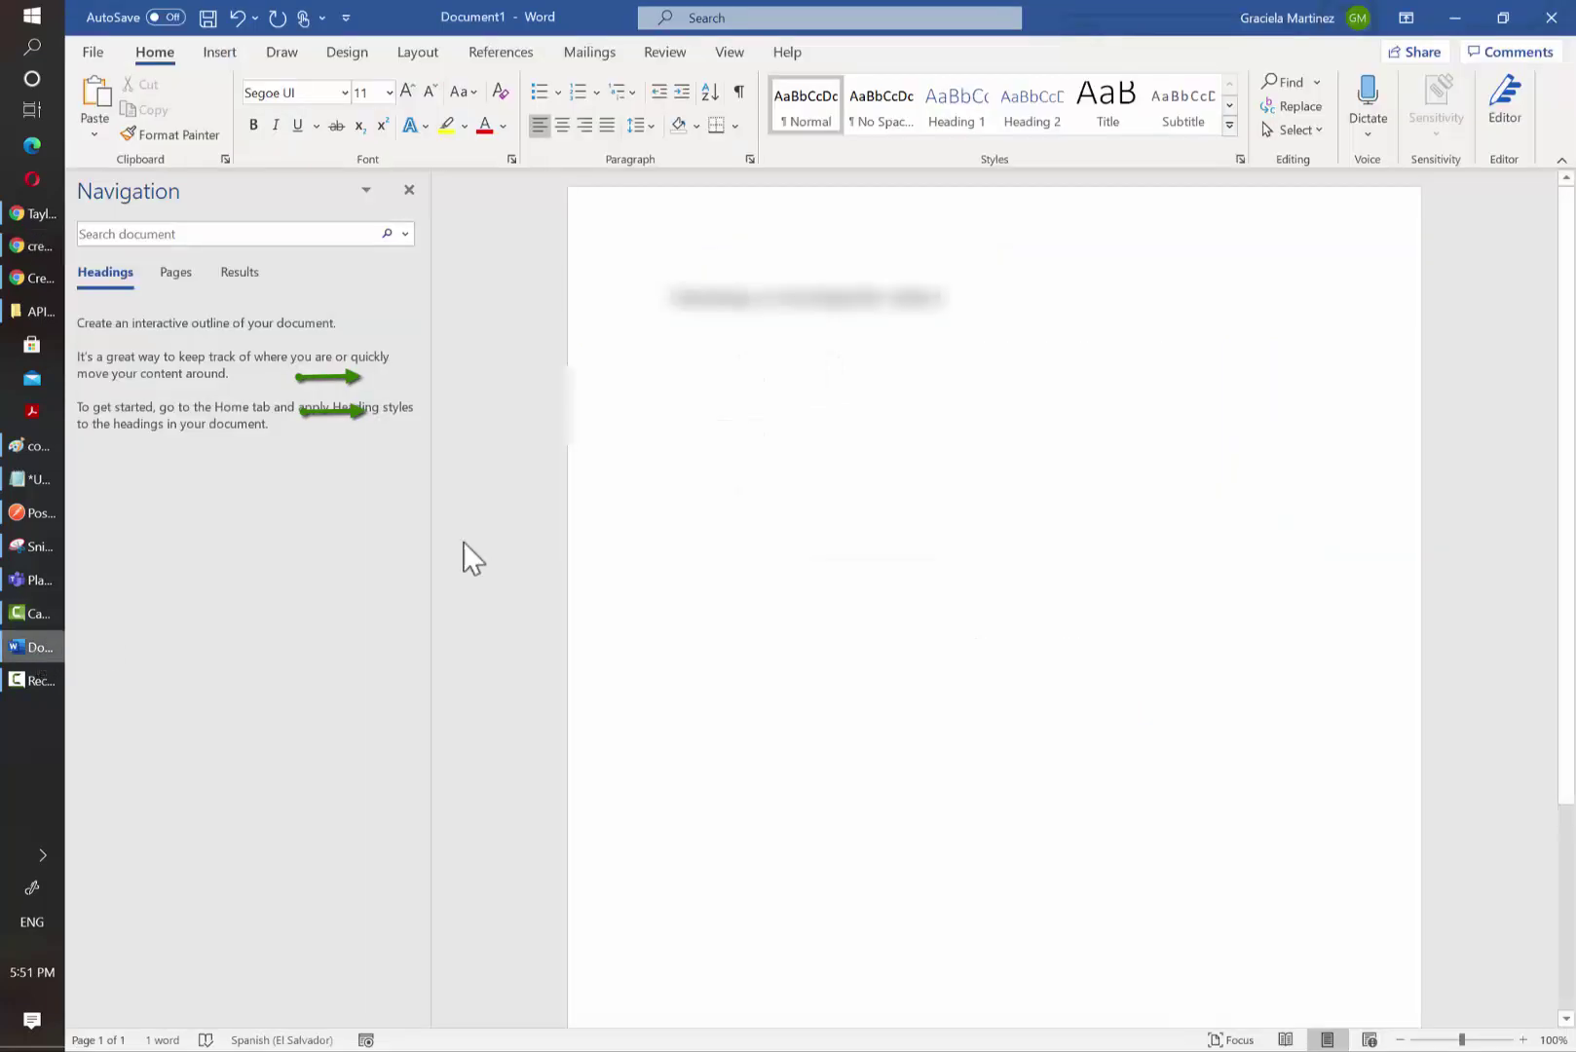
{"action": "key", "text": "alt+Tab"}
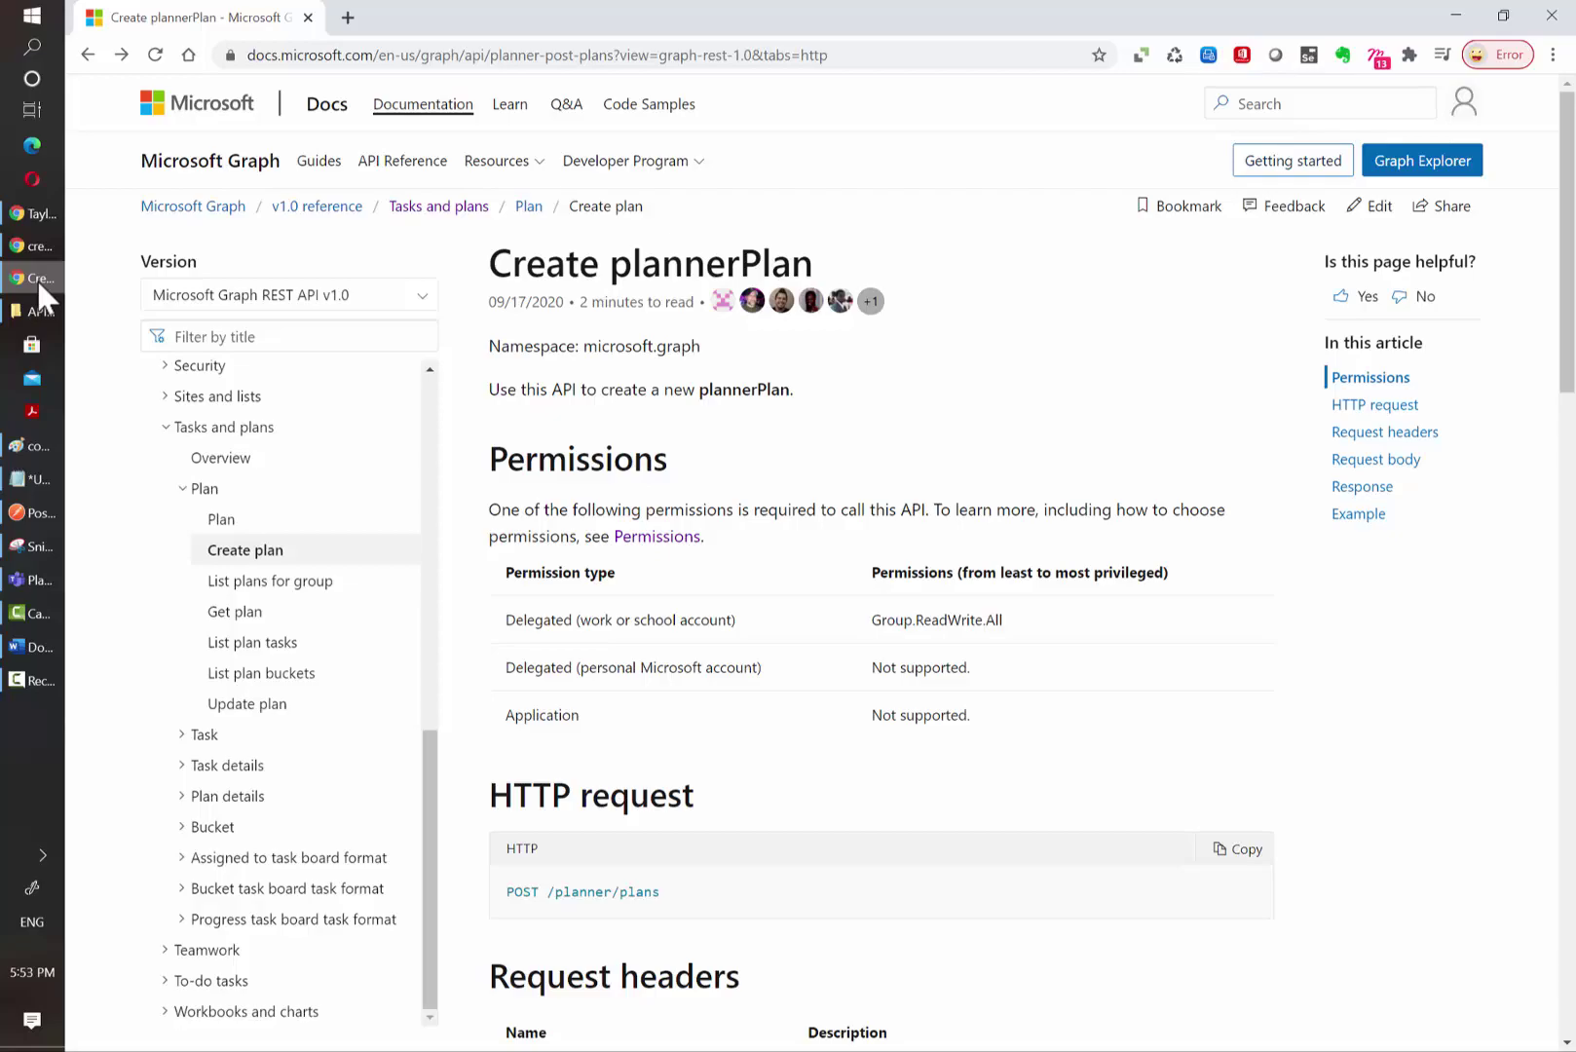
Begin a new automated cloud flow from My flows, filtering triggers to 'teams'
{"action": "left_click", "coordinate": [36, 277]}
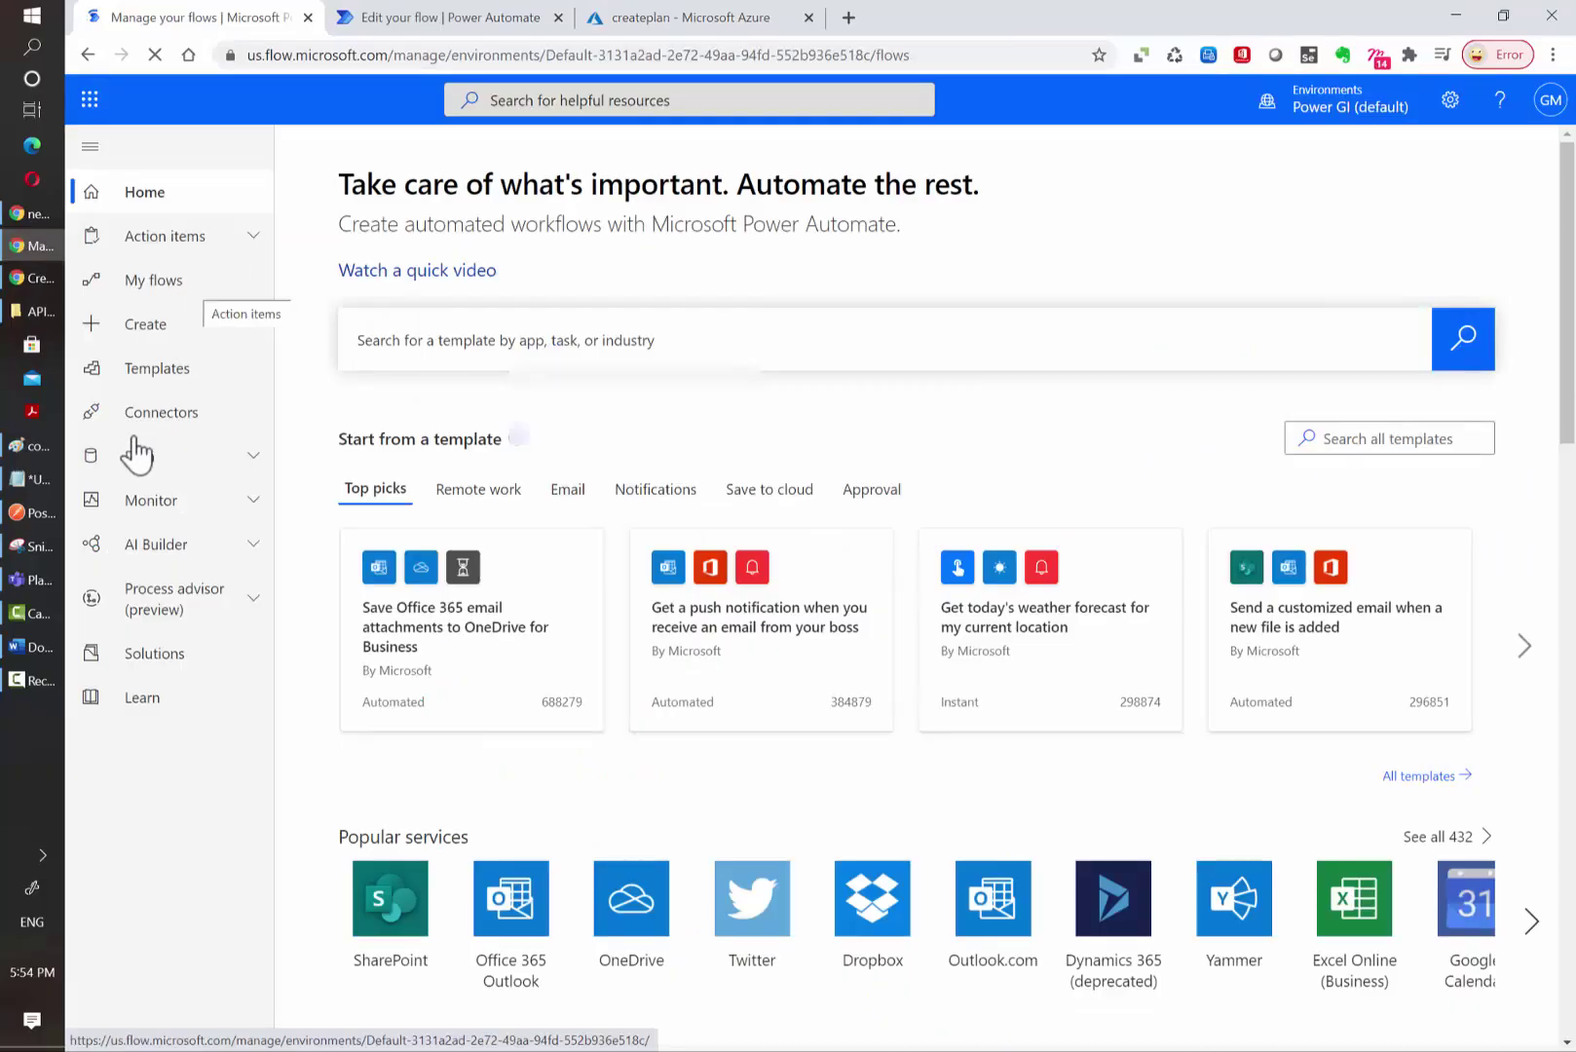
{"action": "left_click", "coordinate": [186, 282]}
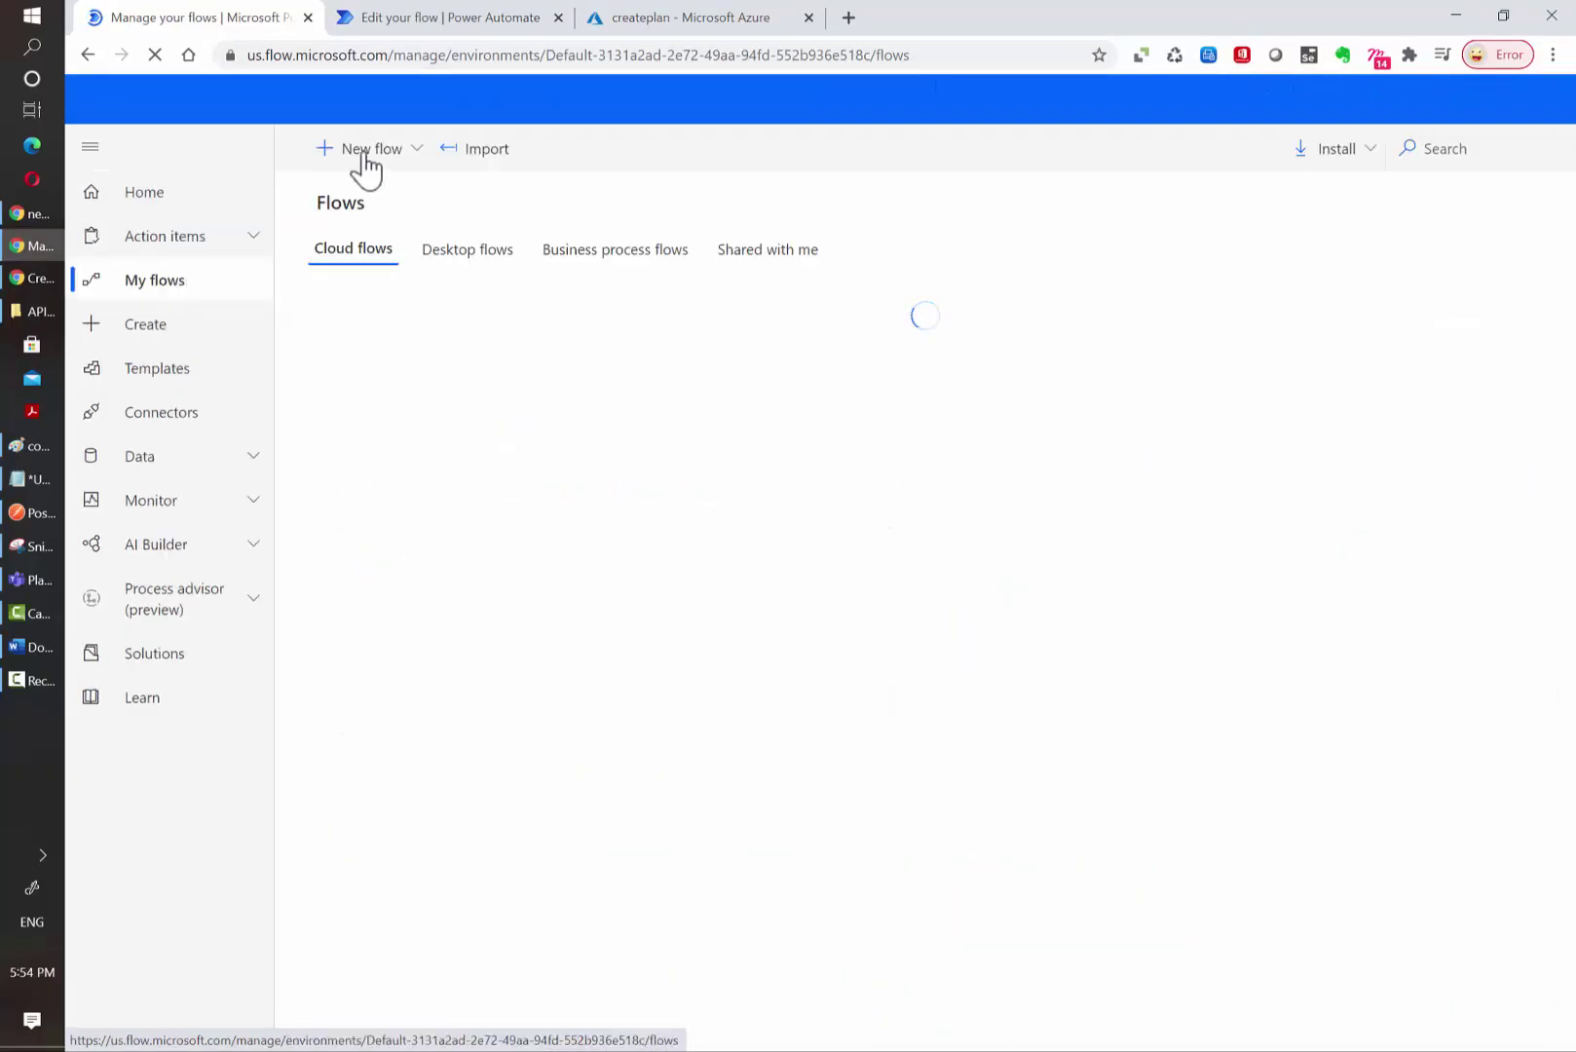
{"action": "left_click", "coordinate": [378, 162]}
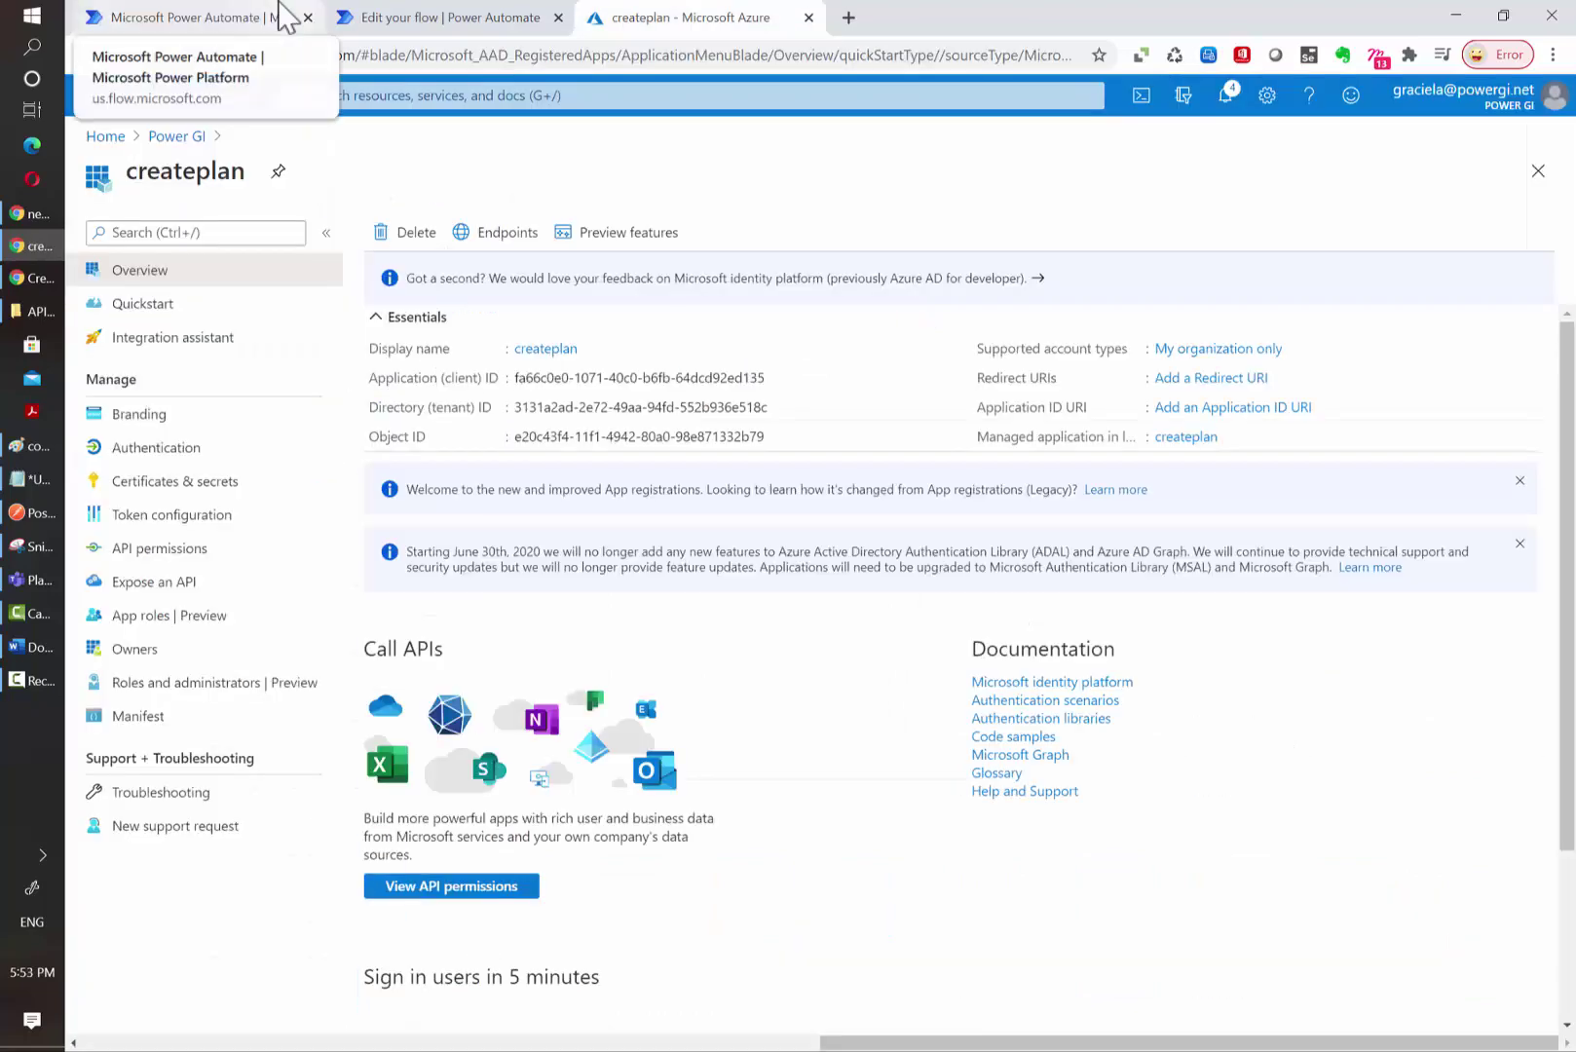
{"action": "left_click", "coordinate": [282, 17]}
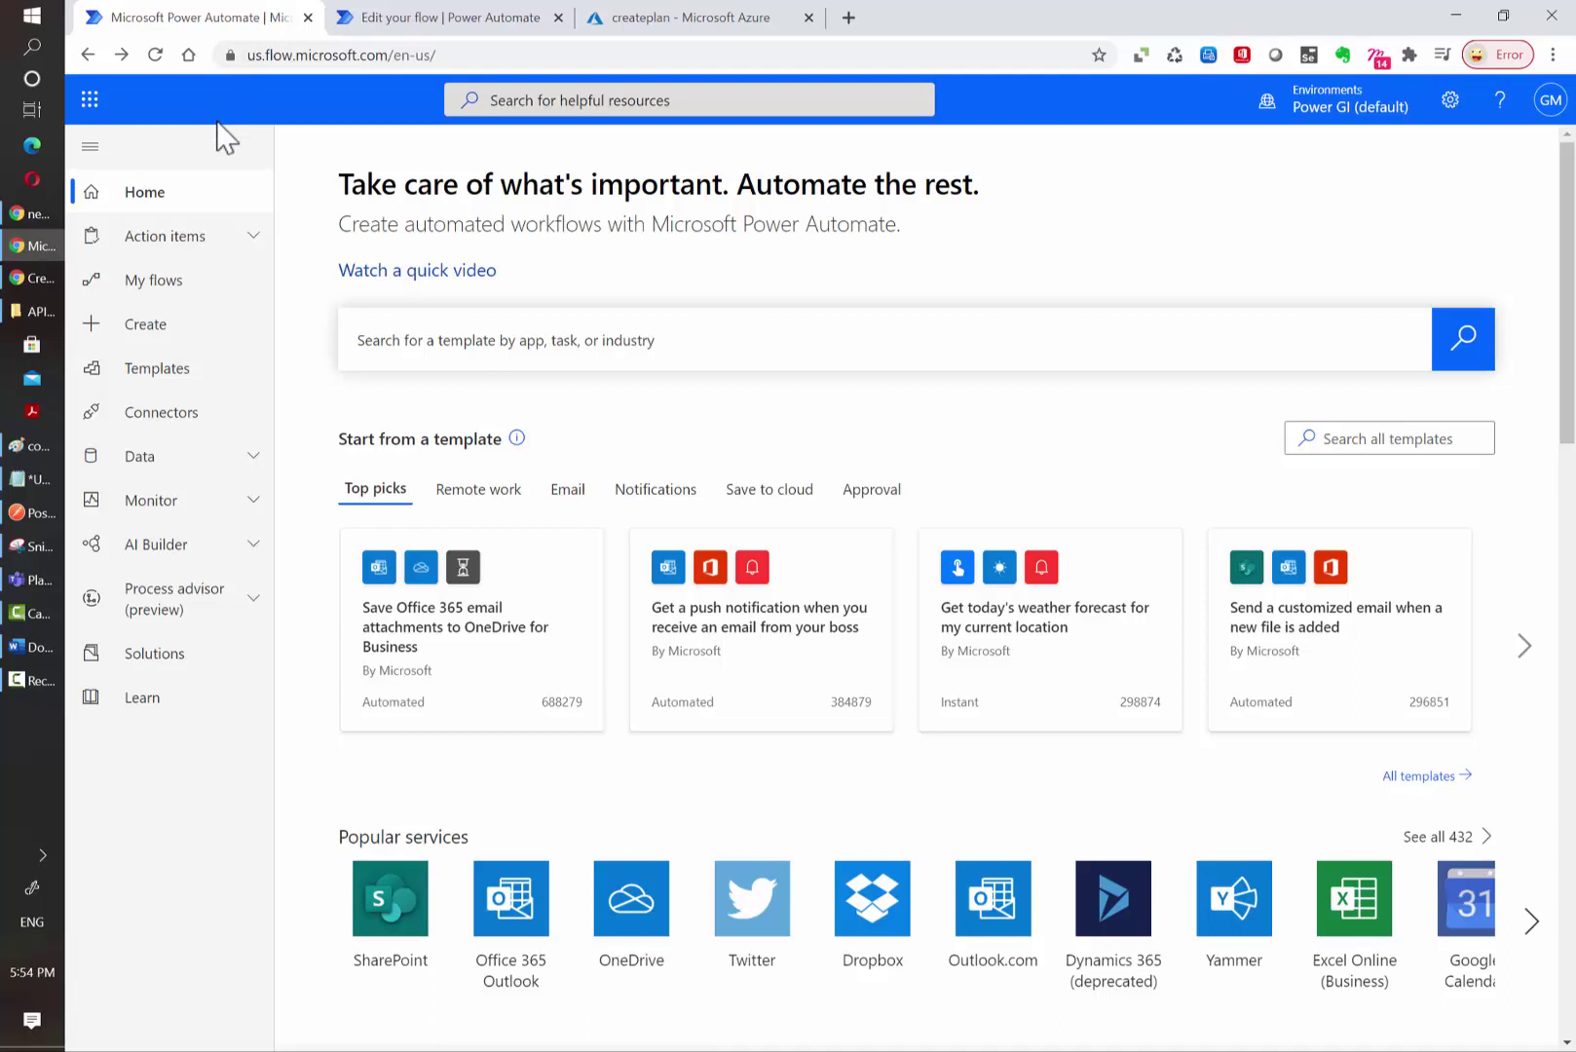
{"action": "key", "text": "alt+Tab"}
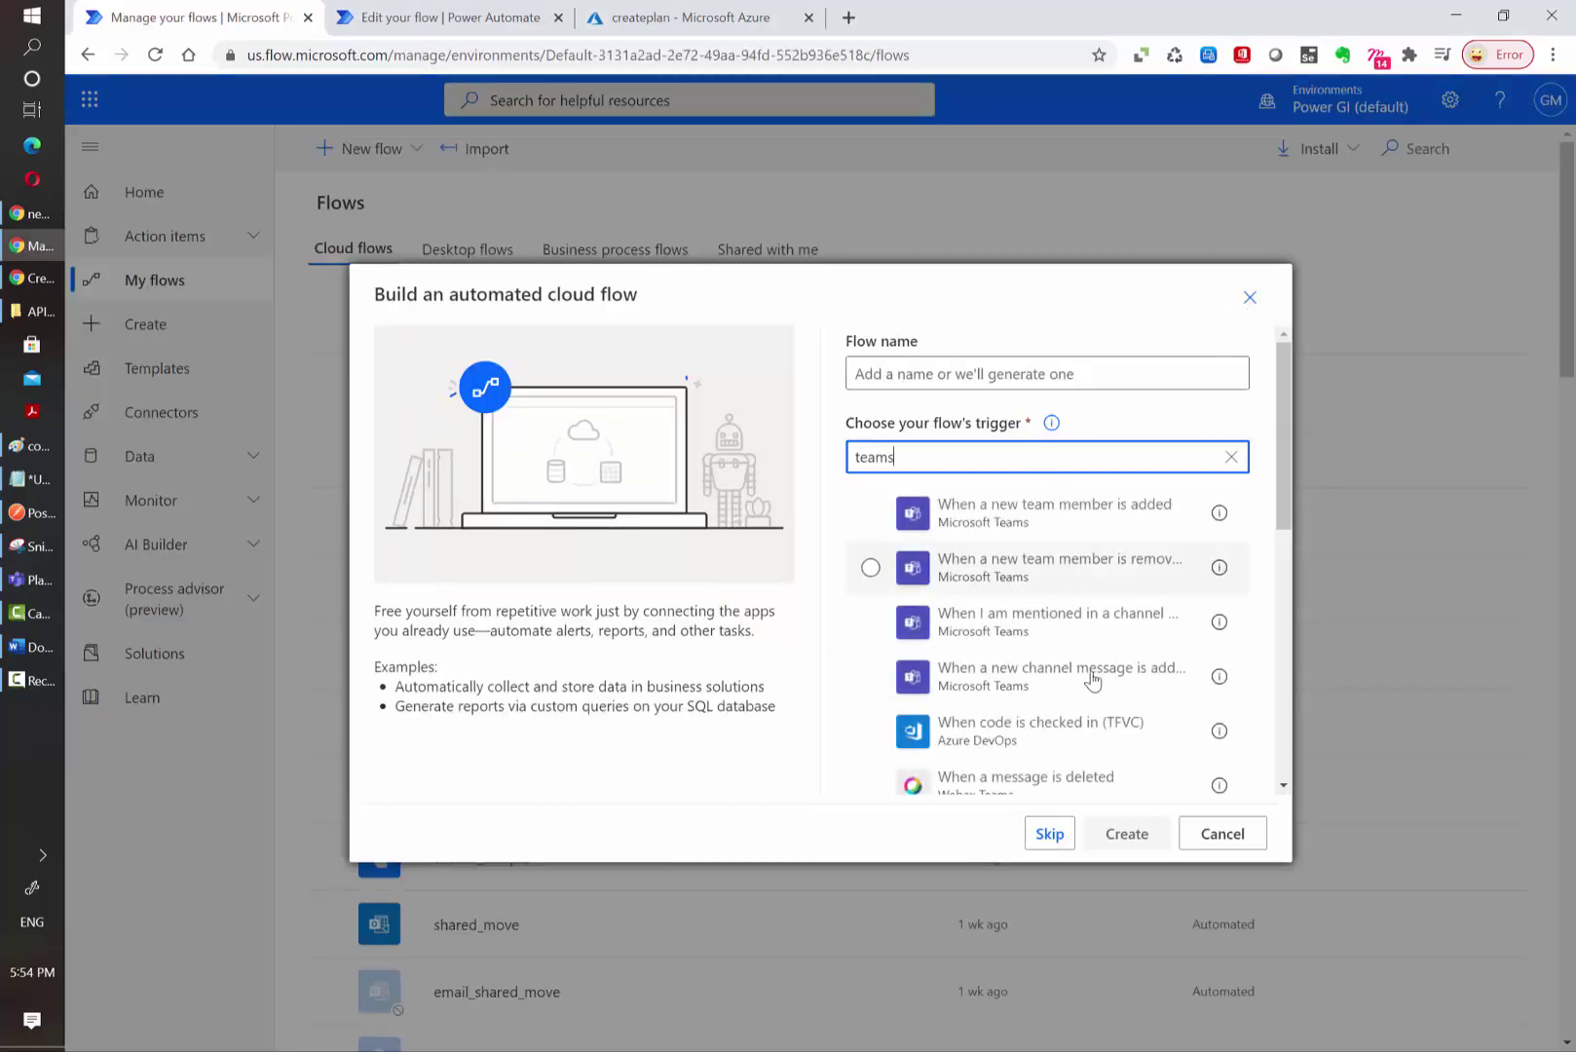
Use the new Teams channel message trigger, name the flow teams_planner, and pick the Planner Logs channel
{"action": "left_click", "coordinate": [1093, 681]}
{"action": "left_click", "coordinate": [919, 379]}
{"action": "type", "text": "teams_planner"}
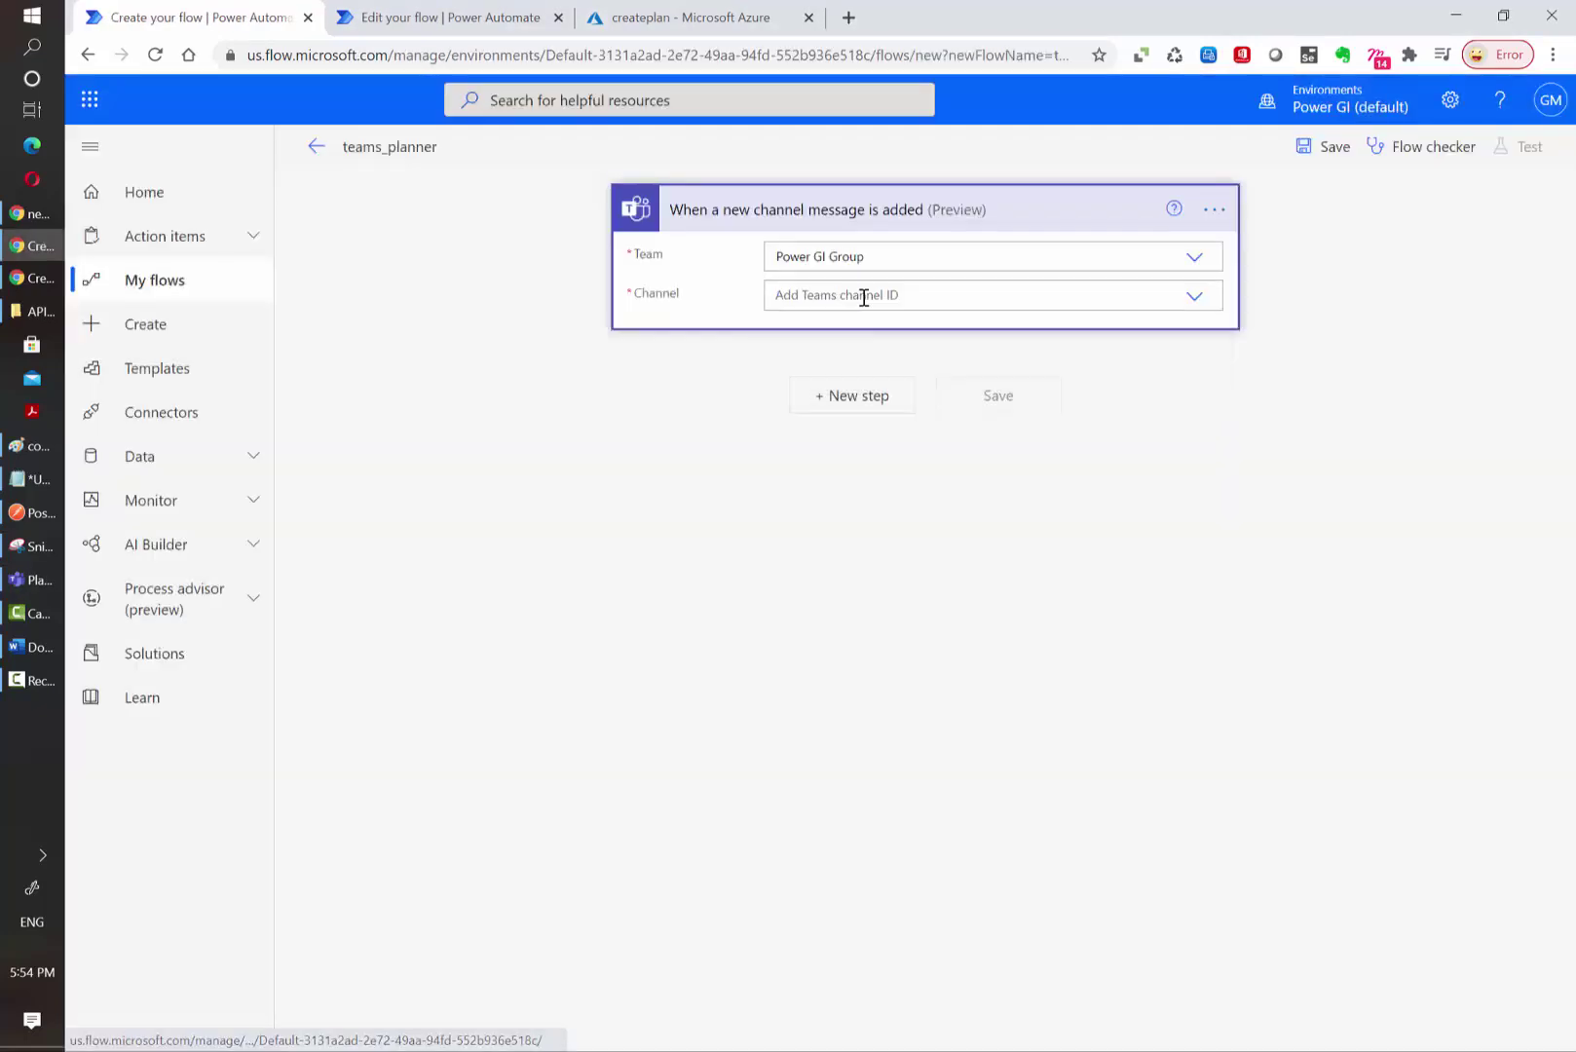
{"action": "left_click", "coordinate": [863, 295]}
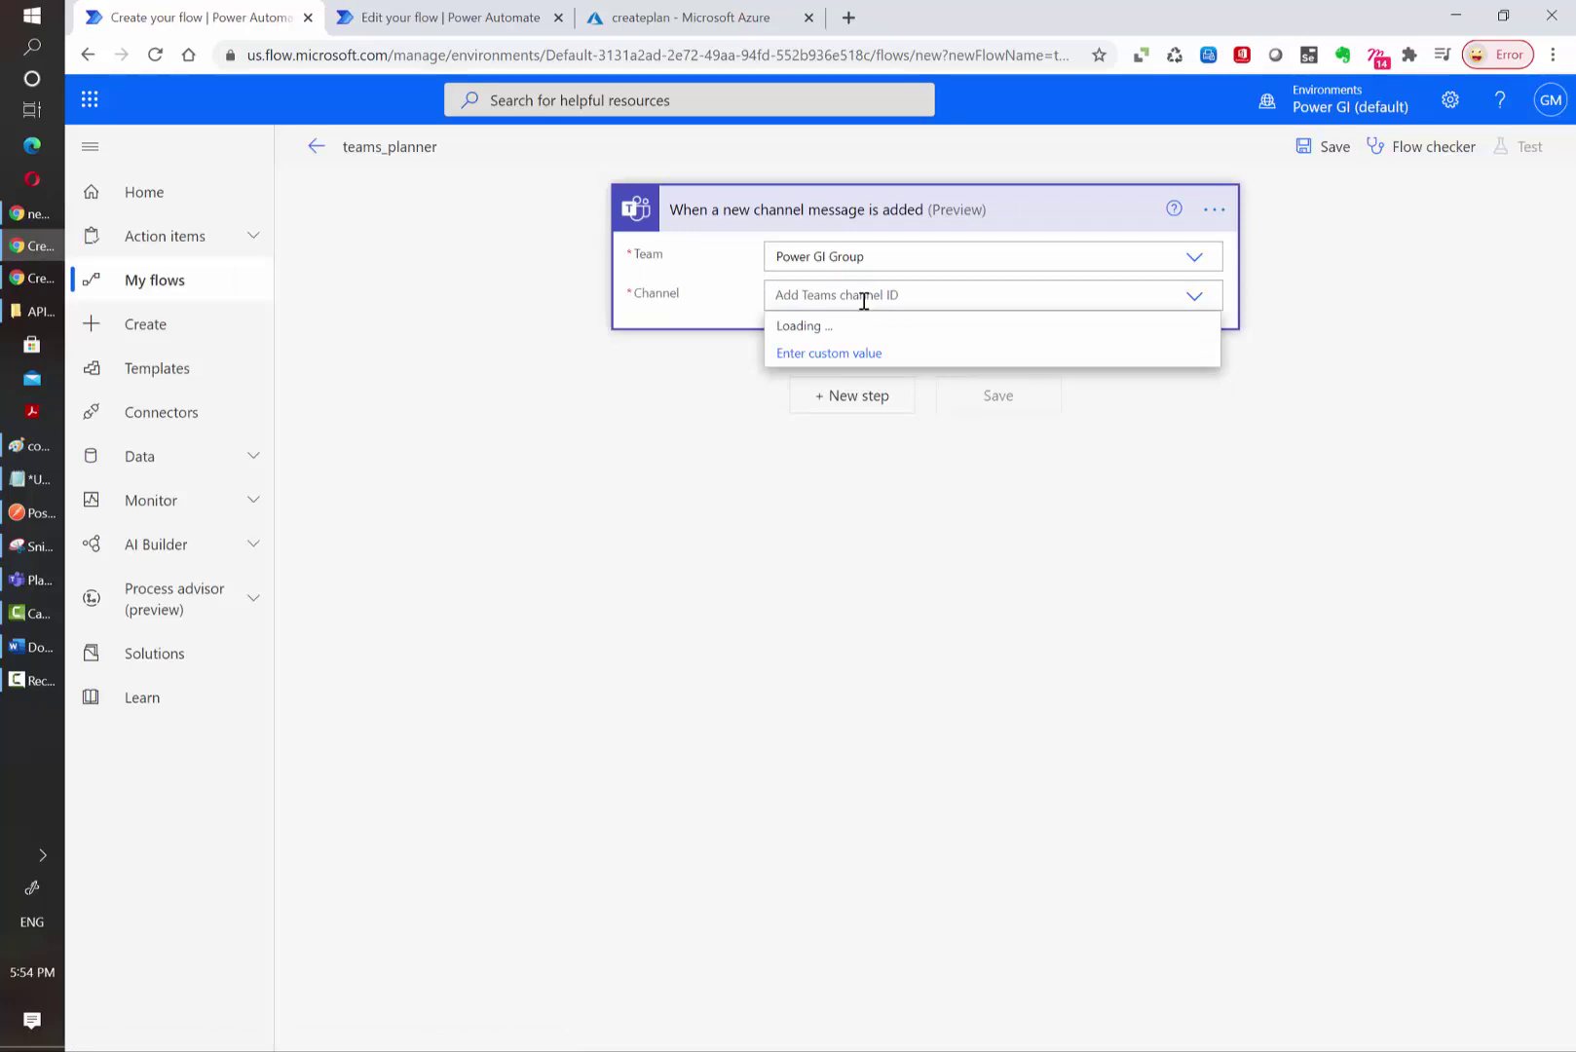
{"action": "left_click", "coordinate": [864, 329]}
Add an HTTP action after the trigger with the POST method
{"action": "left_click", "coordinate": [854, 395]}
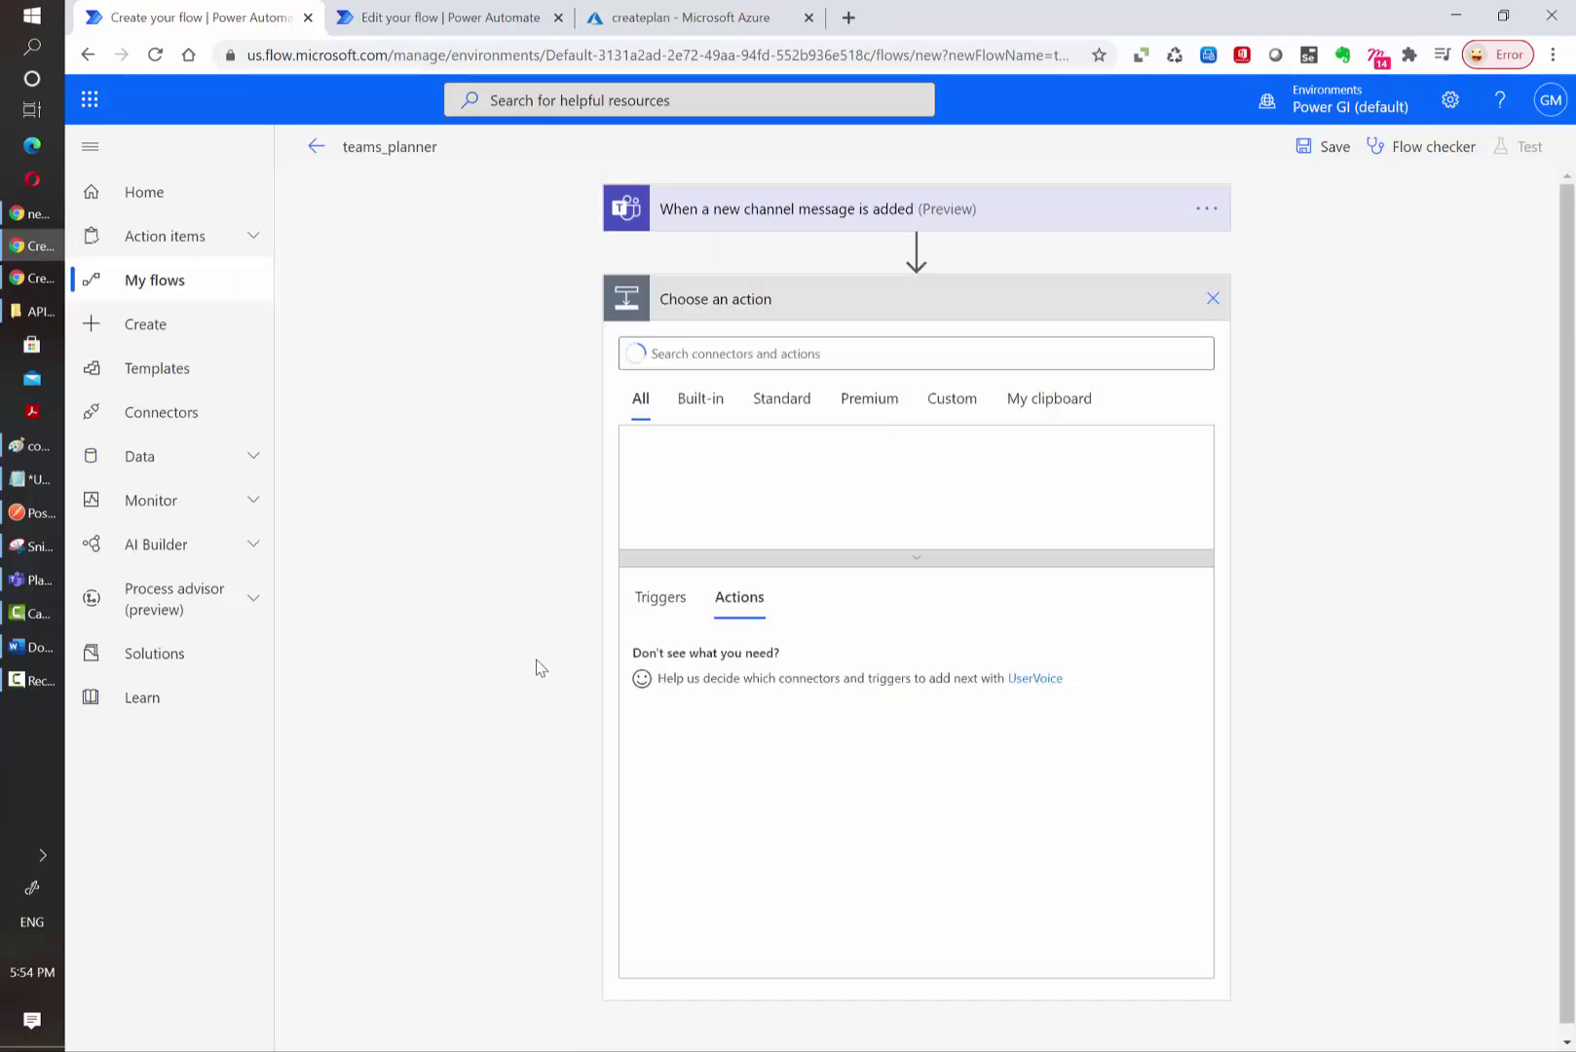
{"action": "left_click", "coordinate": [775, 352]}
{"action": "type", "text": "http"}
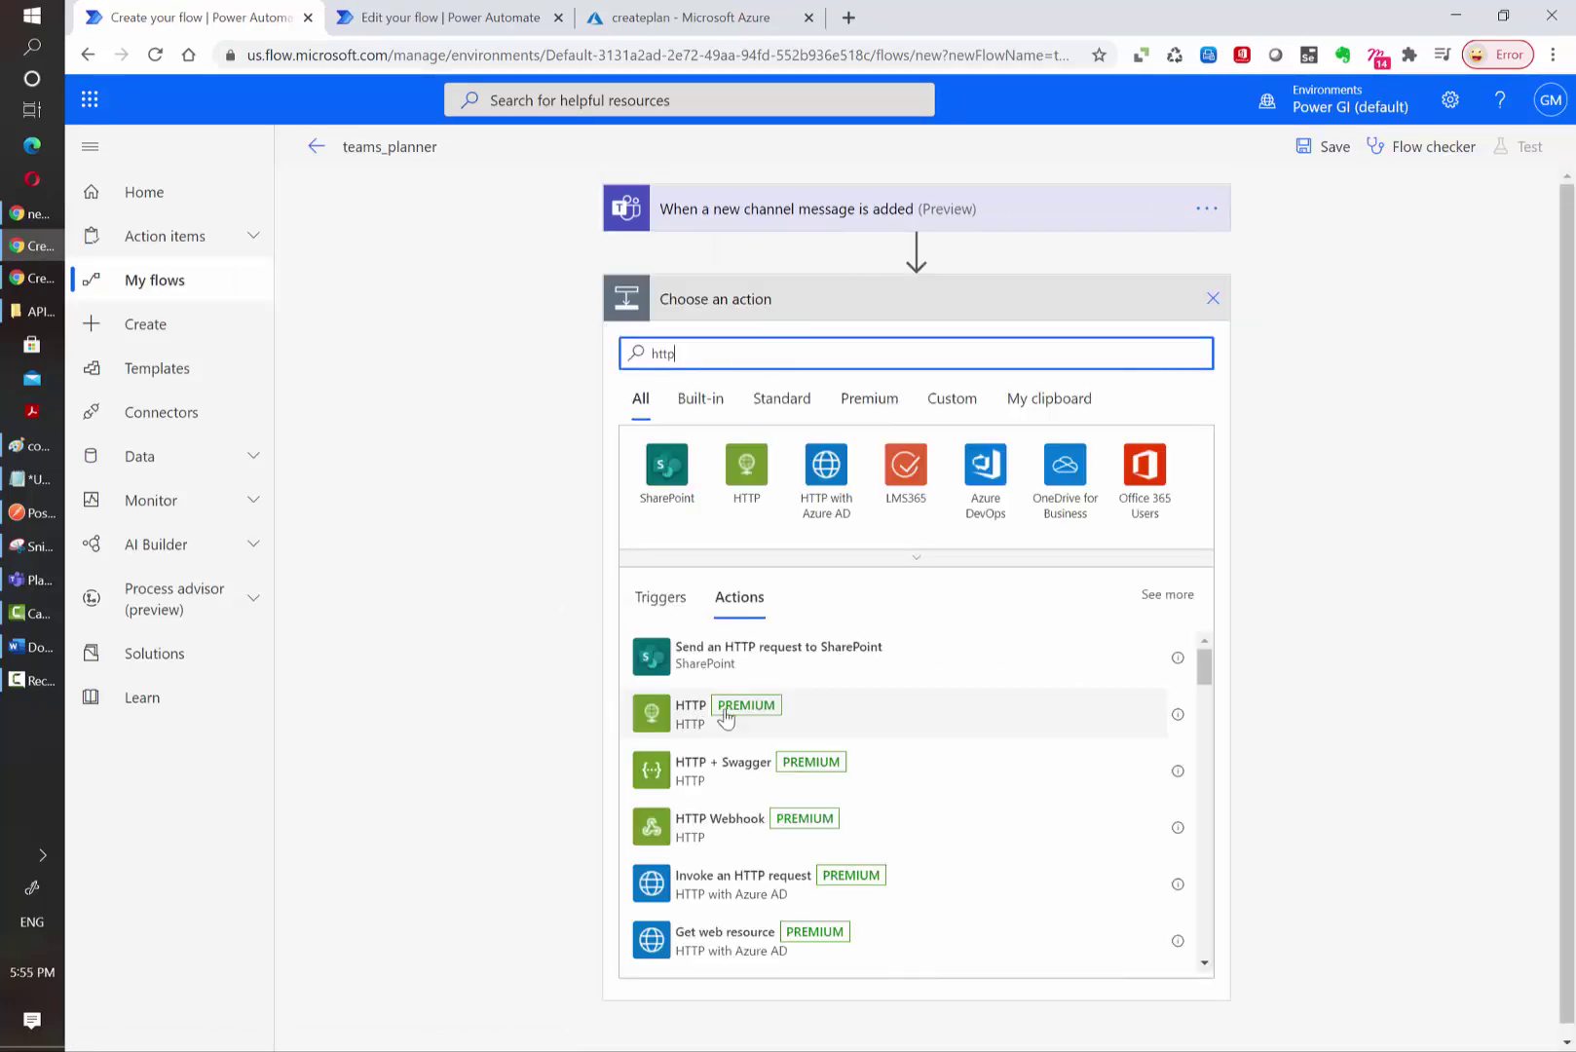
{"action": "left_click", "coordinate": [843, 721]}
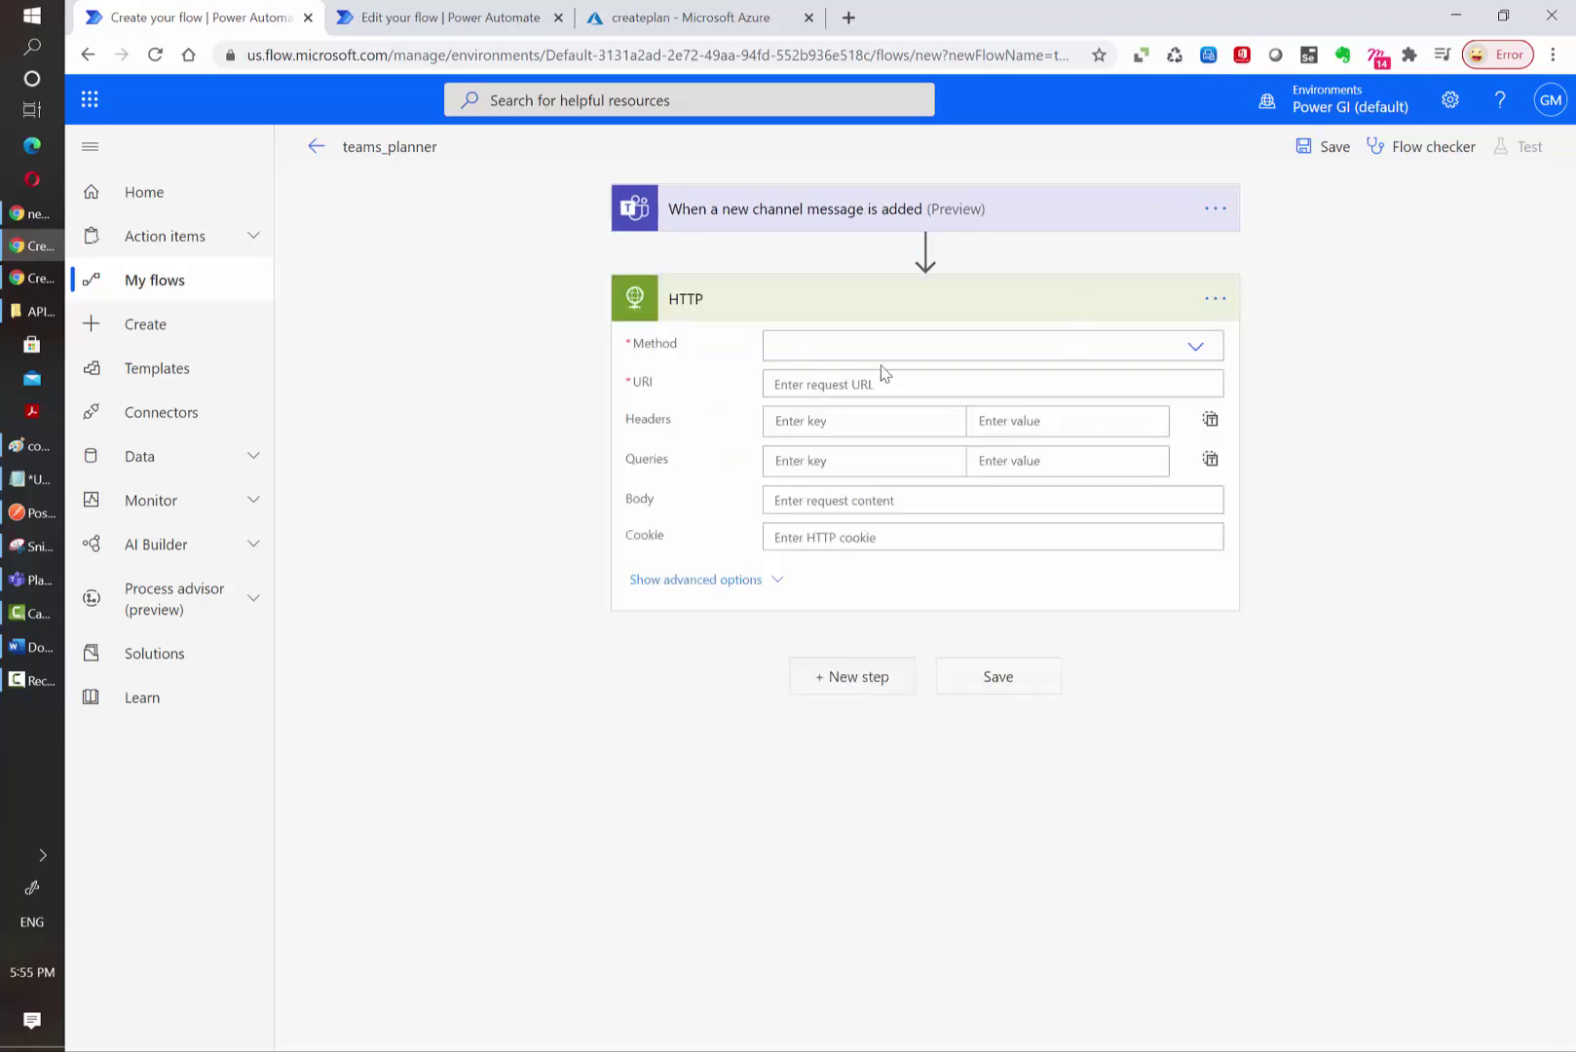
{"action": "left_click", "coordinate": [1087, 338]}
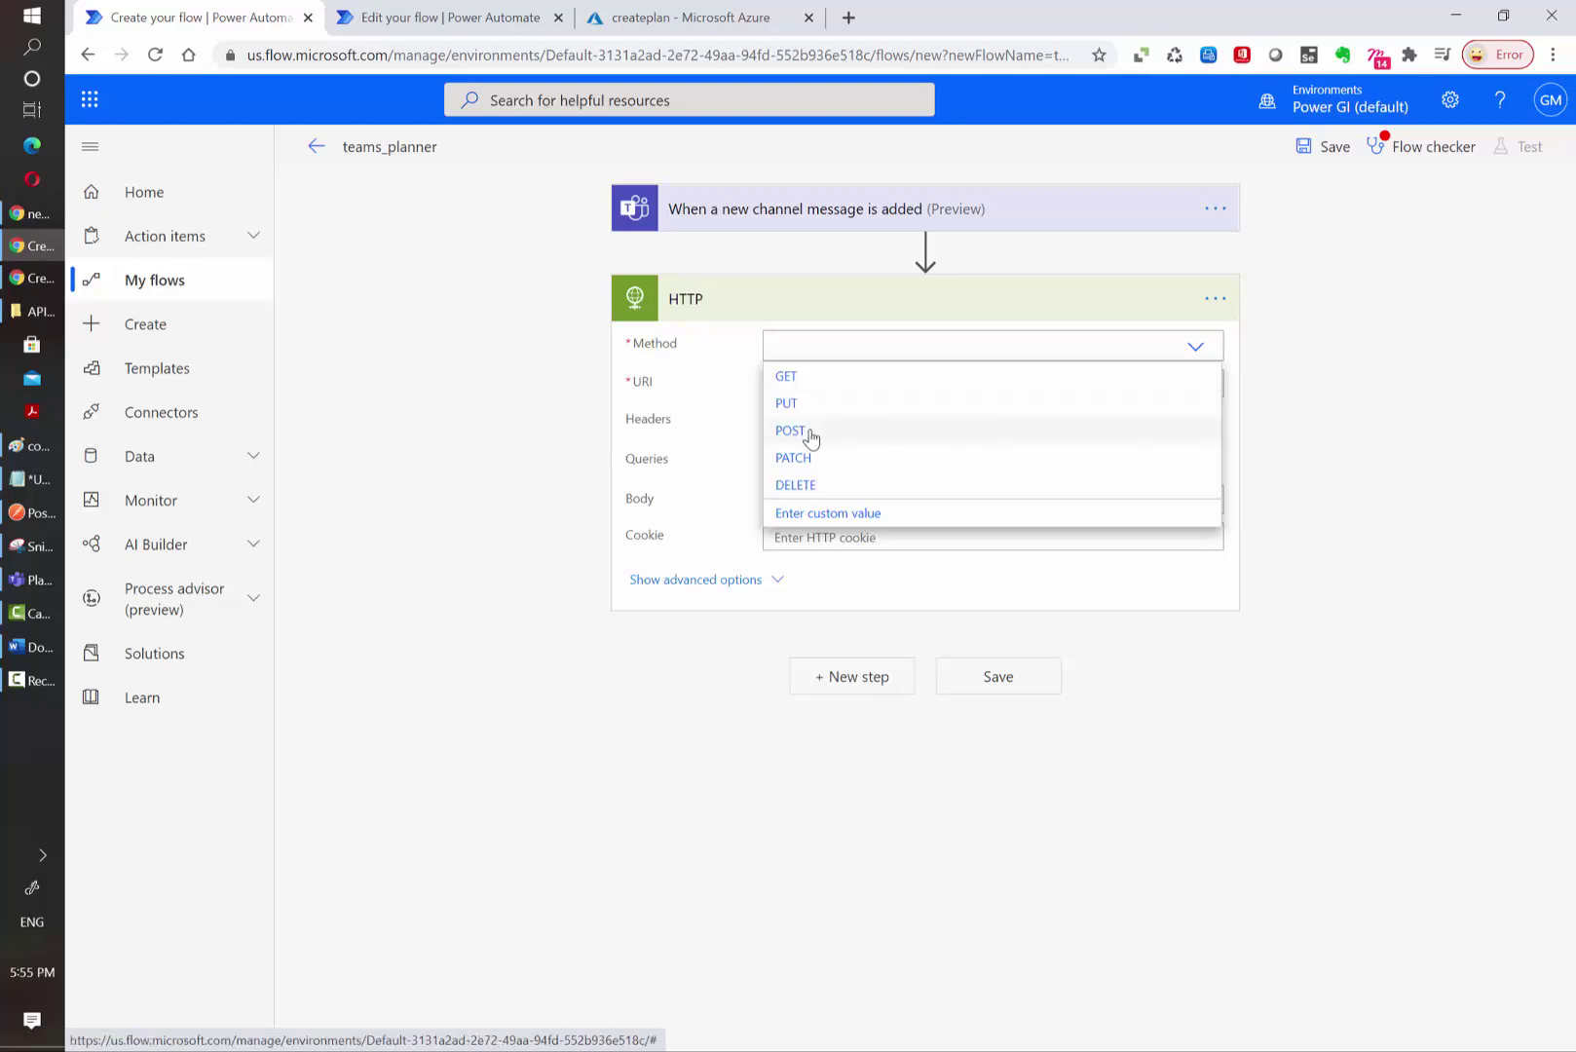
{"action": "left_click", "coordinate": [808, 436]}
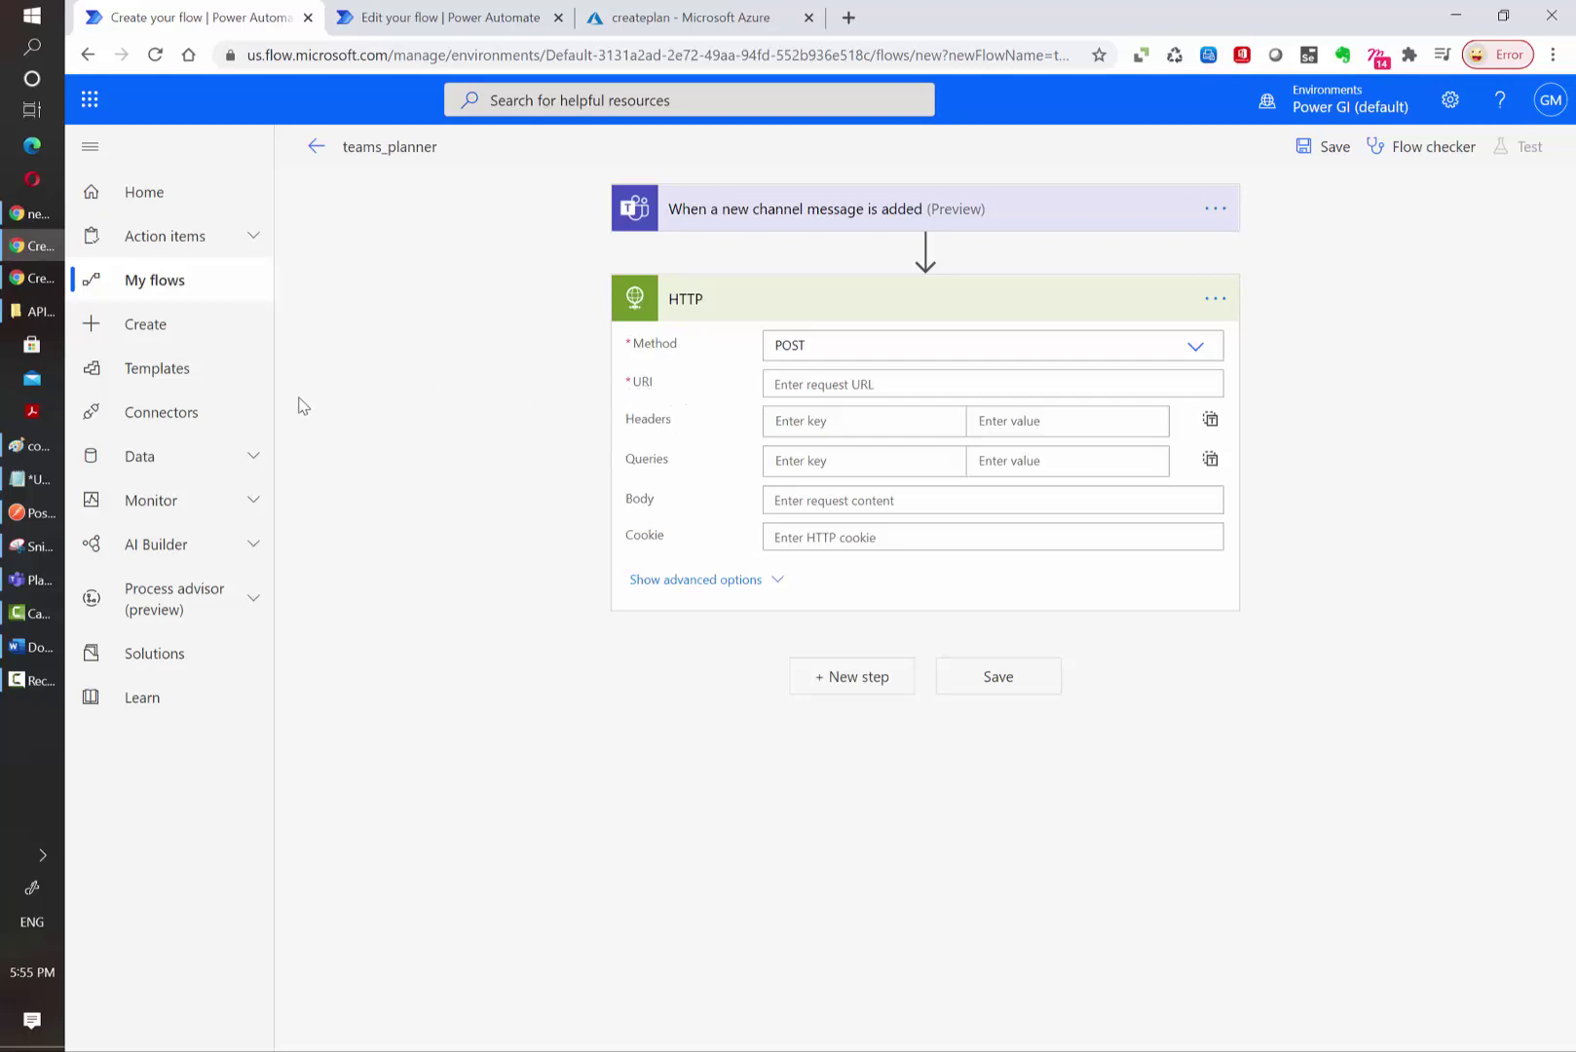
Set the URI to the OAuth token URL, replacing {tenant_id} with the copied tenant ID
{"action": "left_click", "coordinate": [32, 478]}
{"action": "key", "text": "alt+Tab"}
{"action": "left_click", "coordinate": [862, 387]}
{"action": "key", "text": "ctrl+v"}
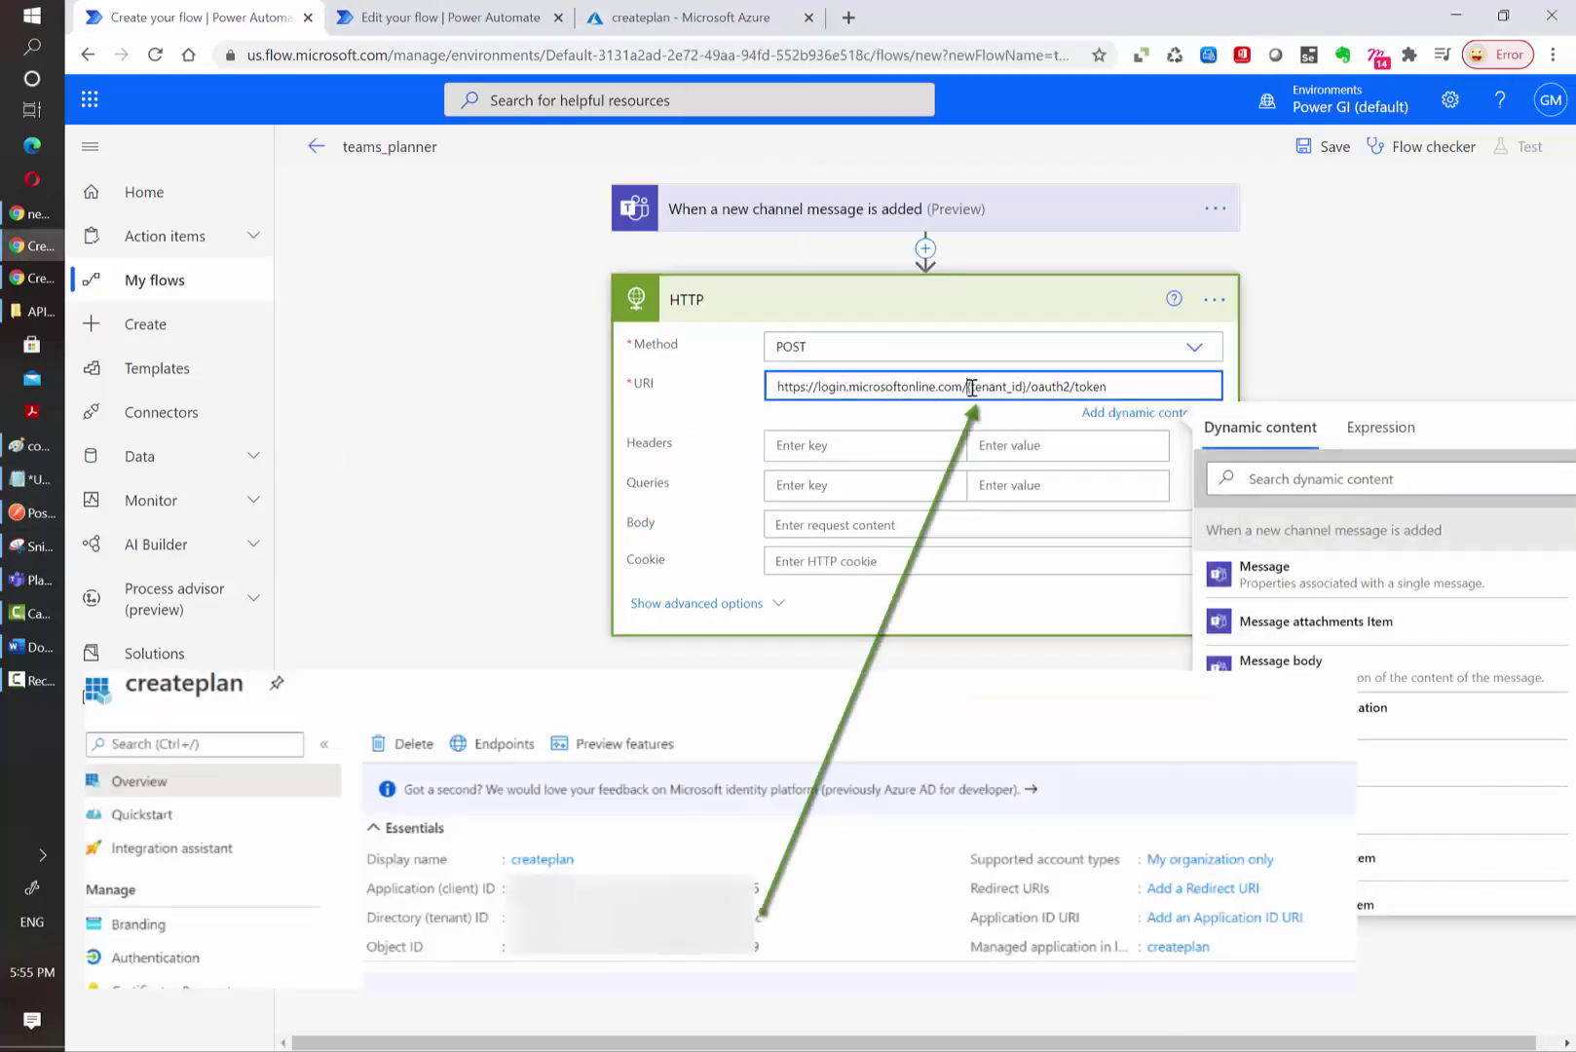
{"action": "left_click_drag", "start_coordinate": [967, 386], "coordinate": [1033, 389]}
{"action": "key", "text": "ctrl+v"}
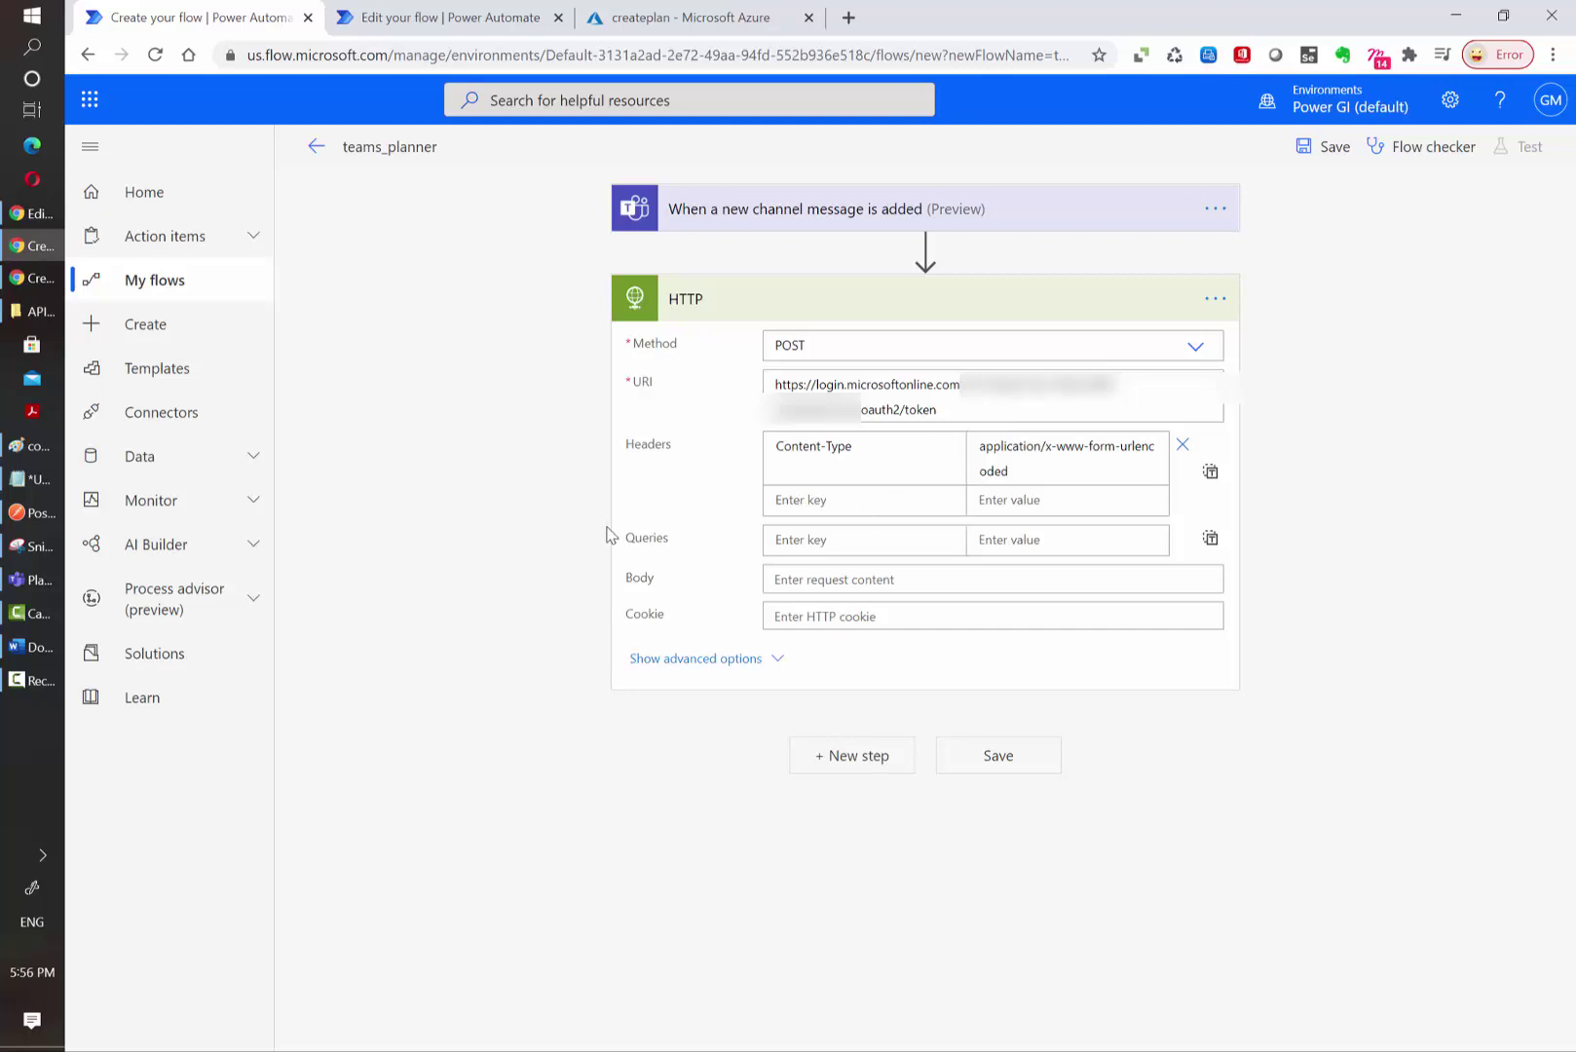
Paste the grant_type=password Graph token request into the HTTP Body and fill in a placeholder credential
{"action": "left_click", "coordinate": [853, 579]}
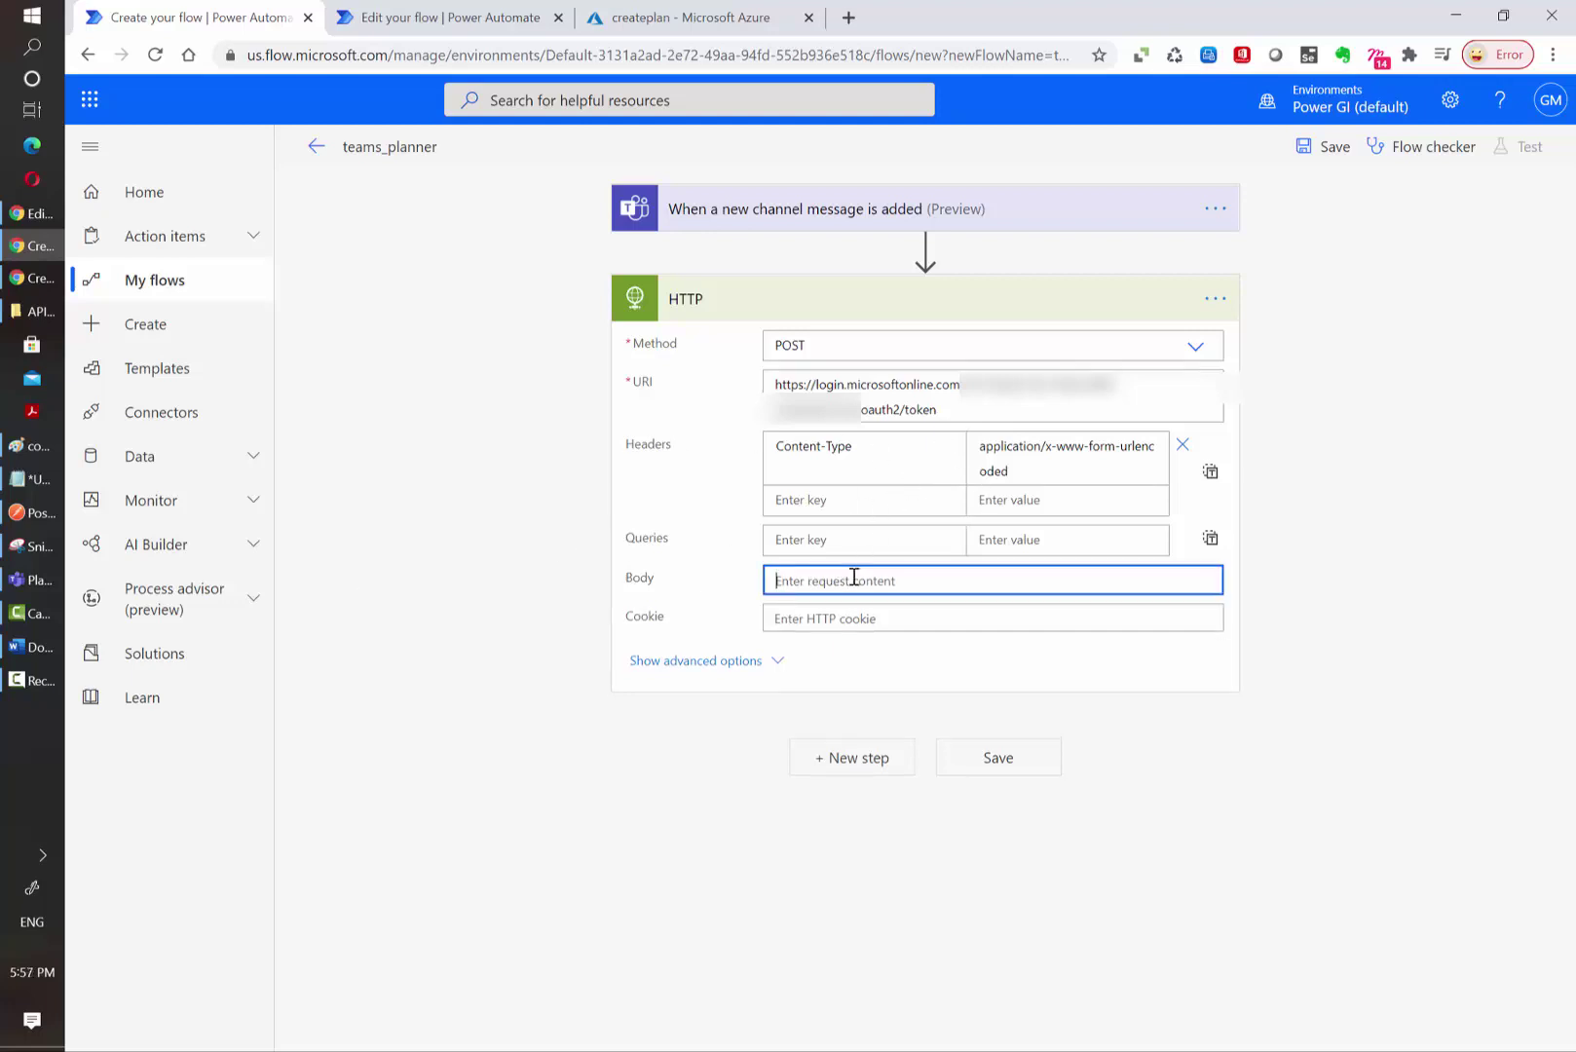
{"action": "key", "text": "ctrl+v"}
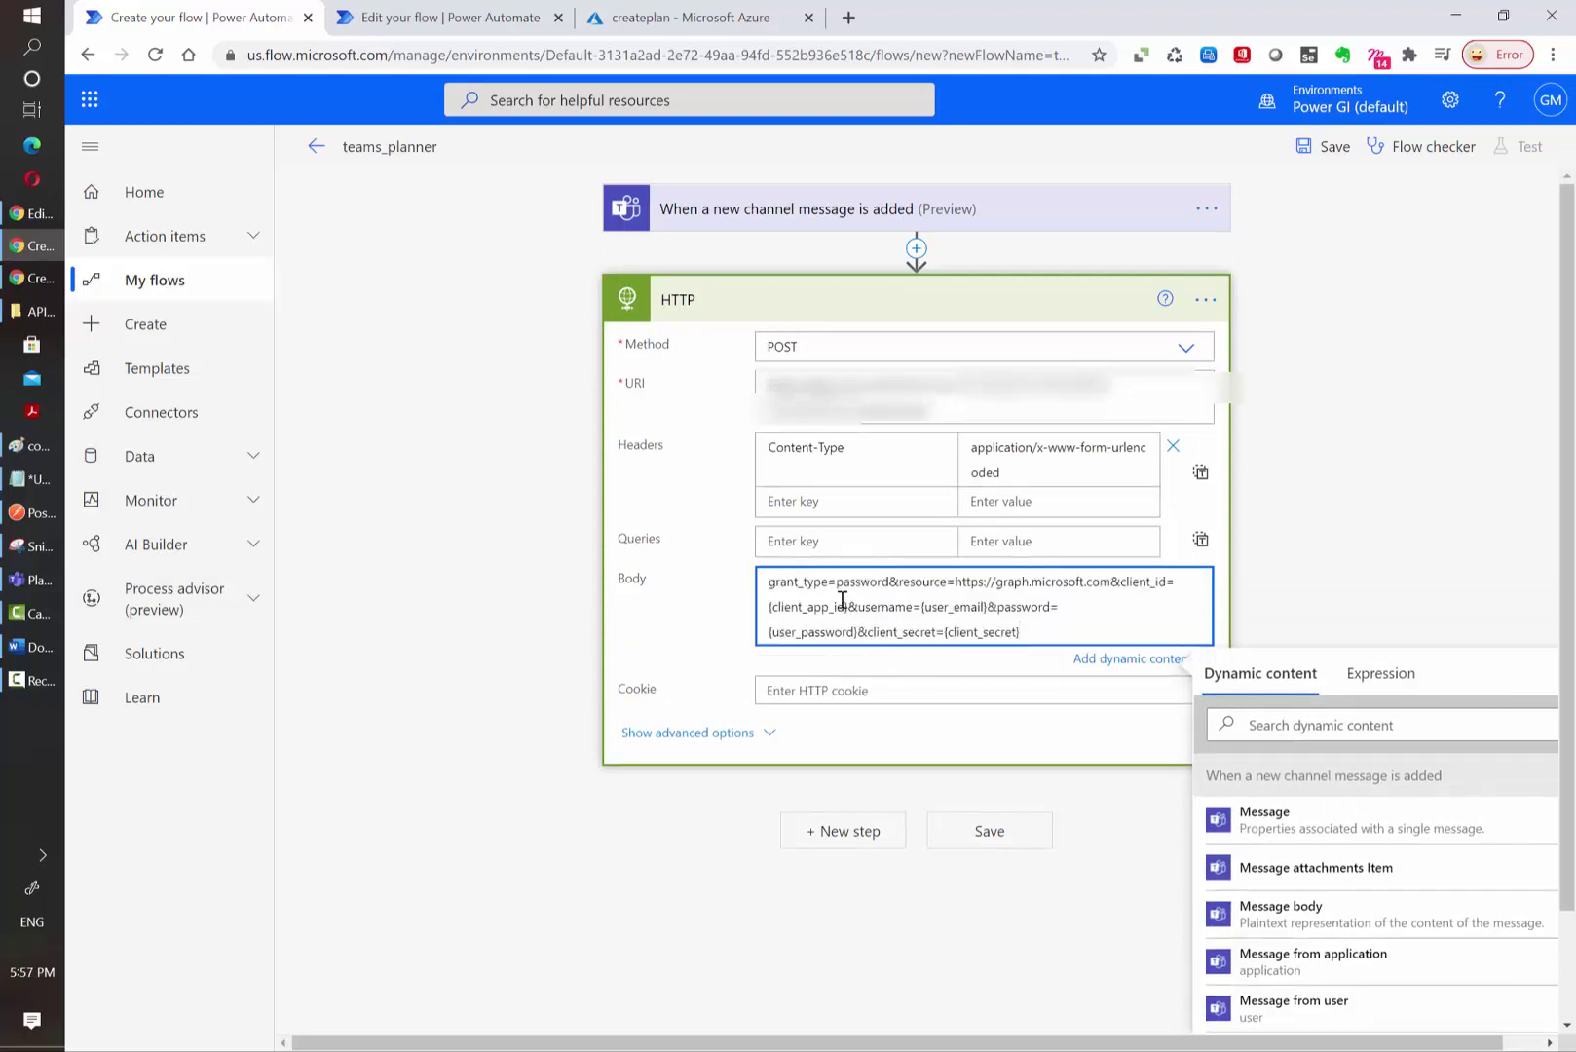
{"action": "double_click", "coordinate": [802, 582]}
{"action": "left_click", "coordinate": [812, 580]}
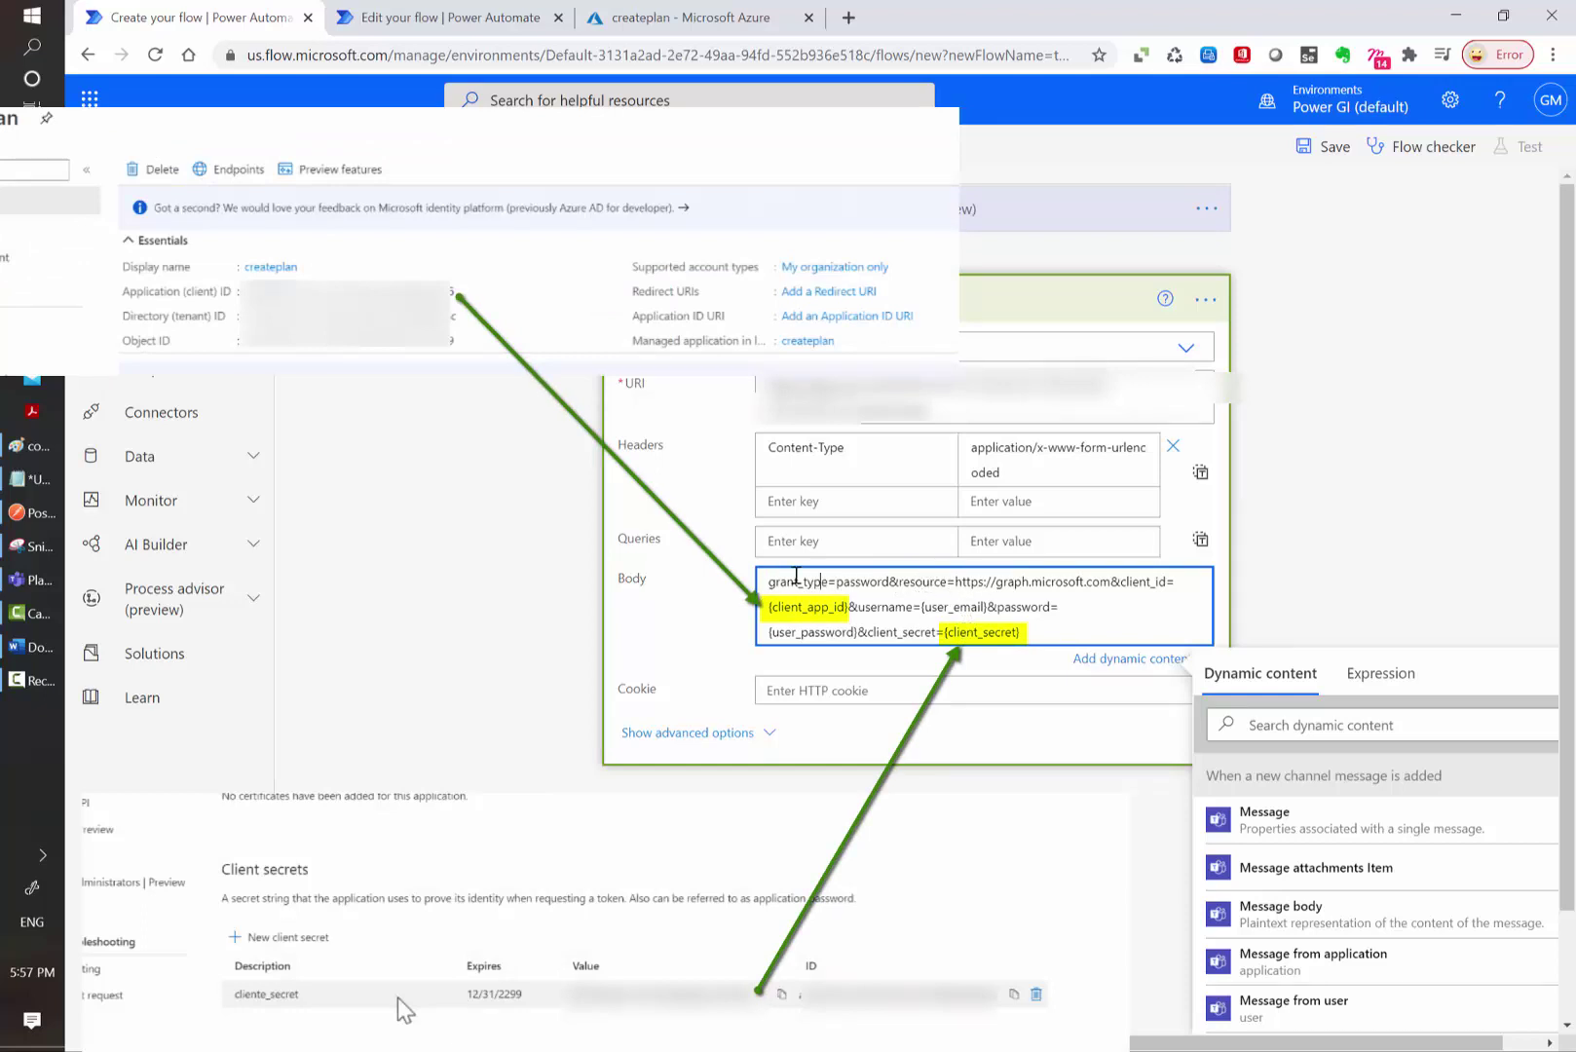
{"action": "double_click", "coordinate": [868, 584]}
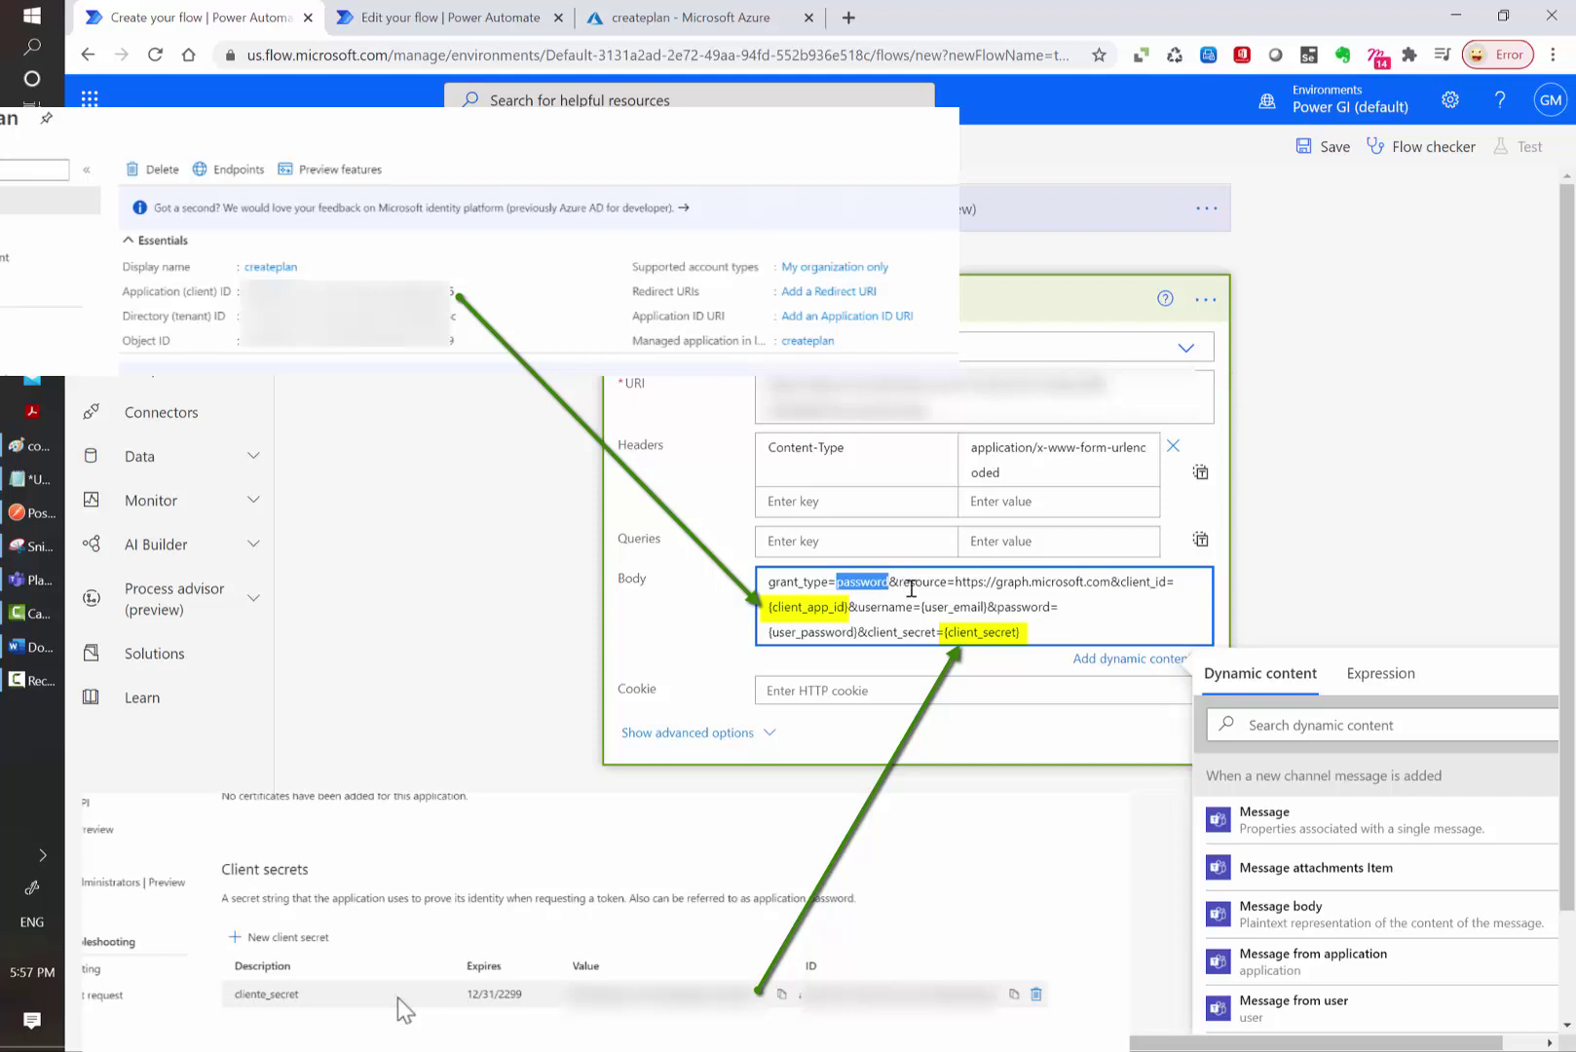
{"action": "left_click_drag", "start_coordinate": [954, 583], "coordinate": [1115, 582]}
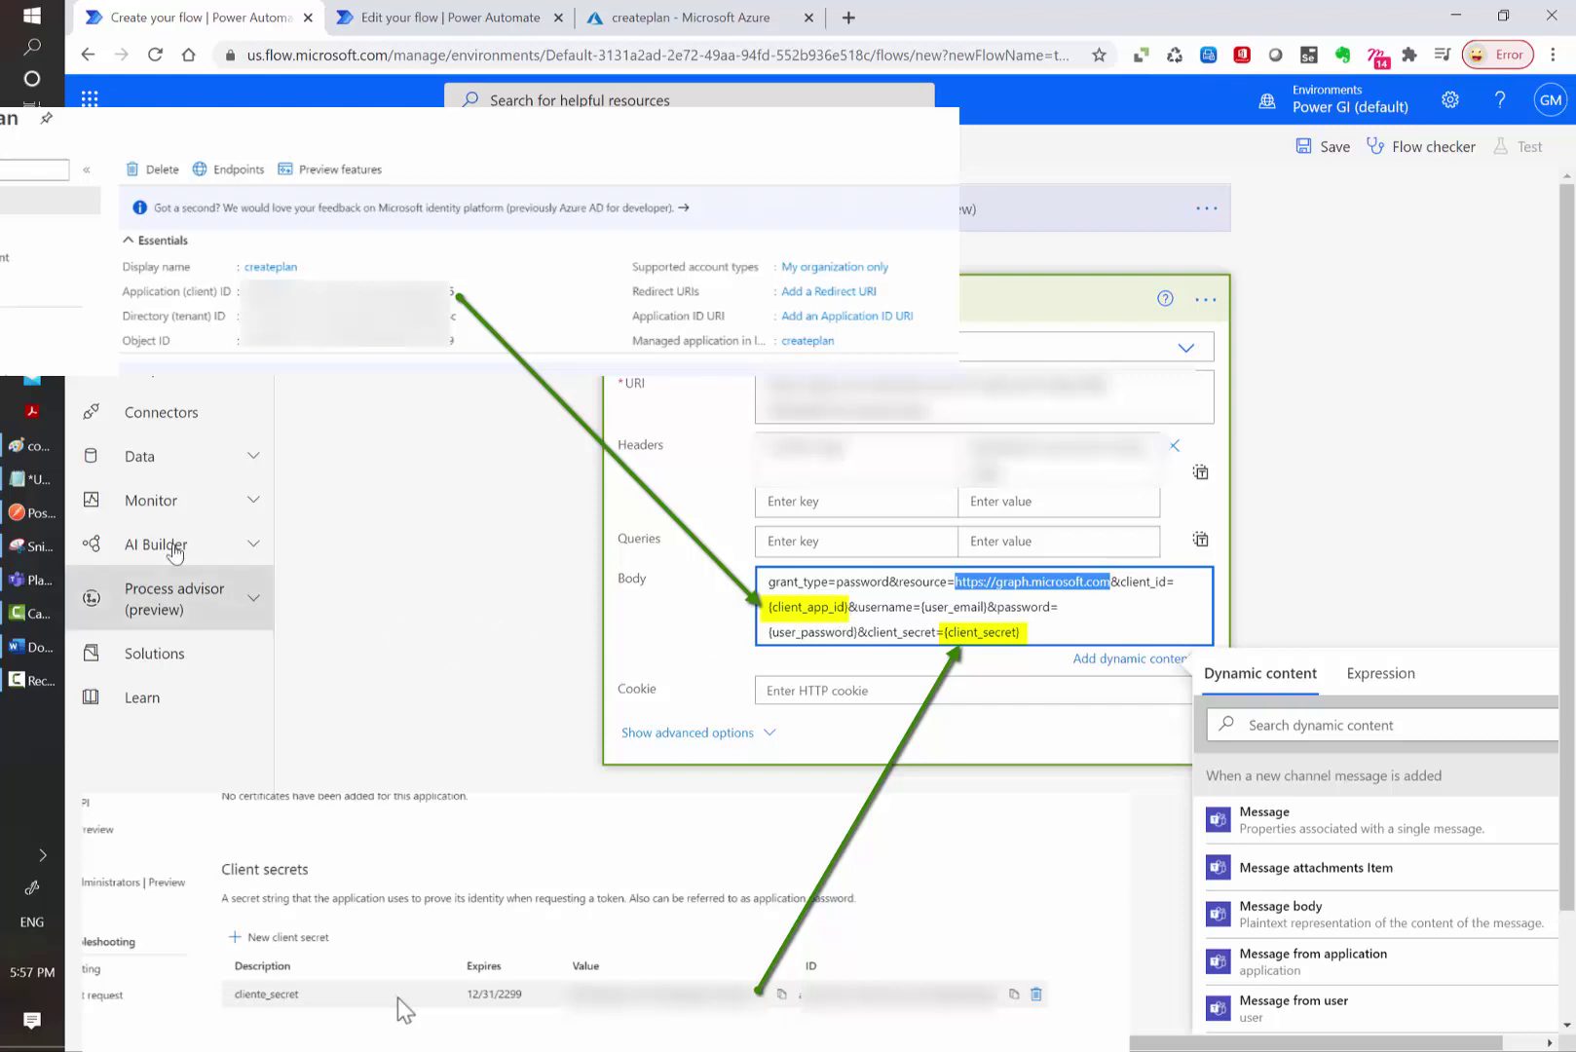
{"action": "left_click", "coordinate": [19, 649]}
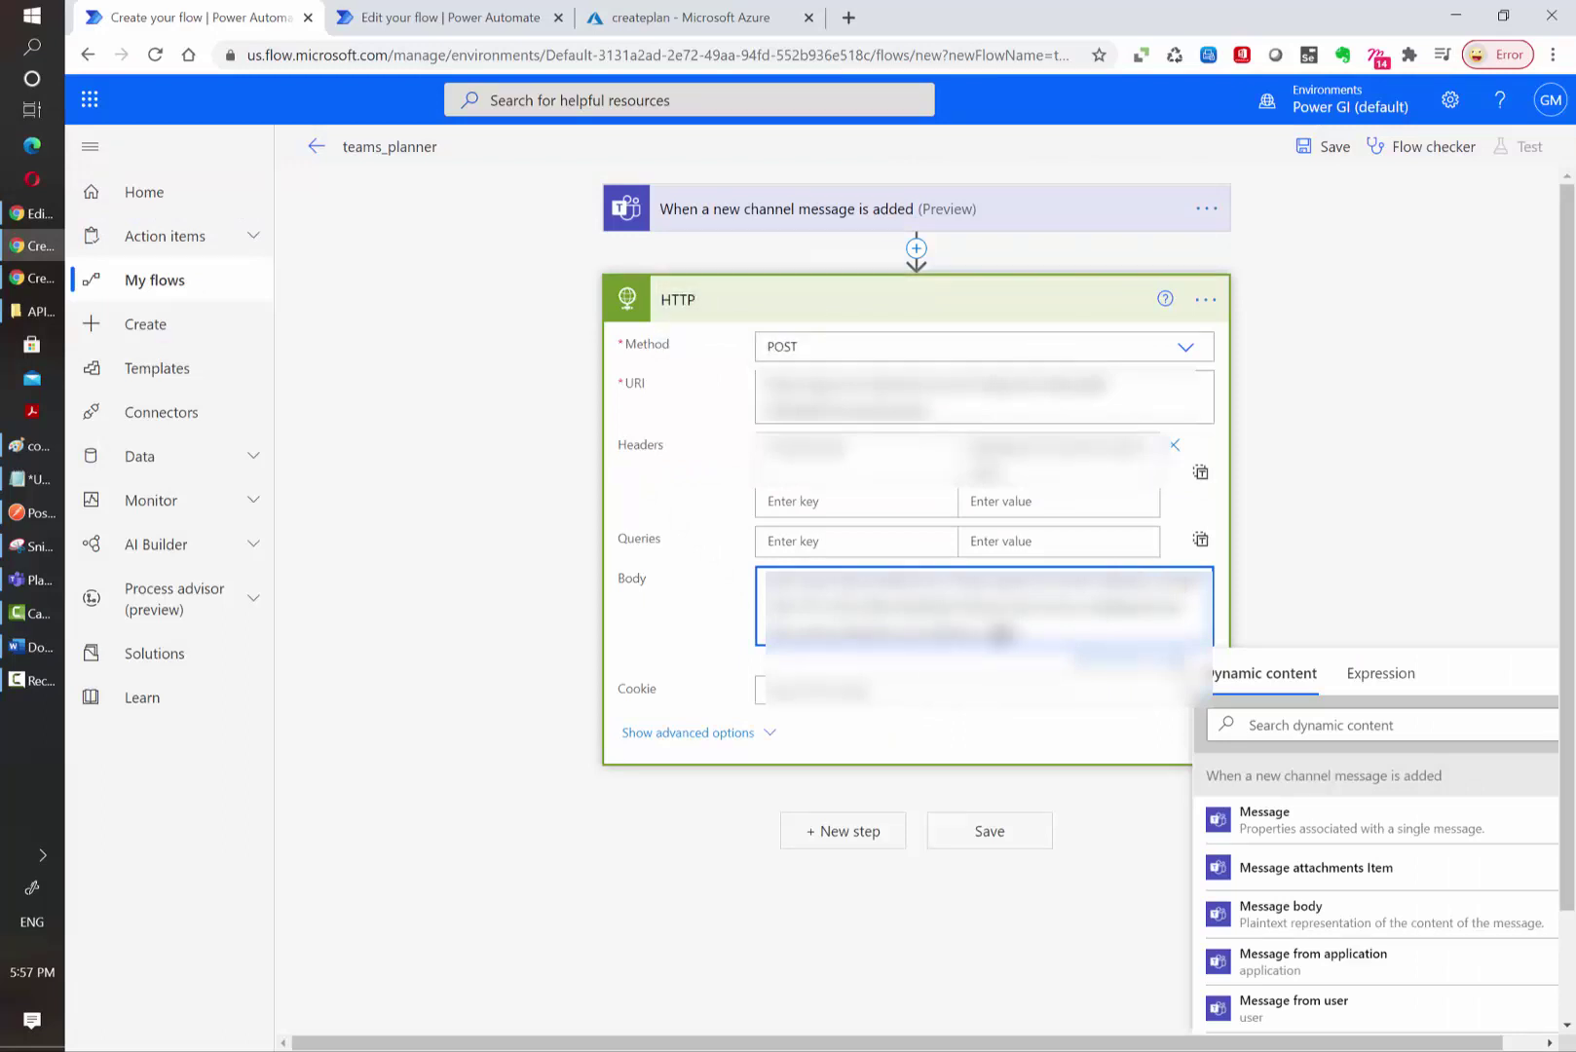
{"action": "double_click", "coordinate": [1001, 629]}
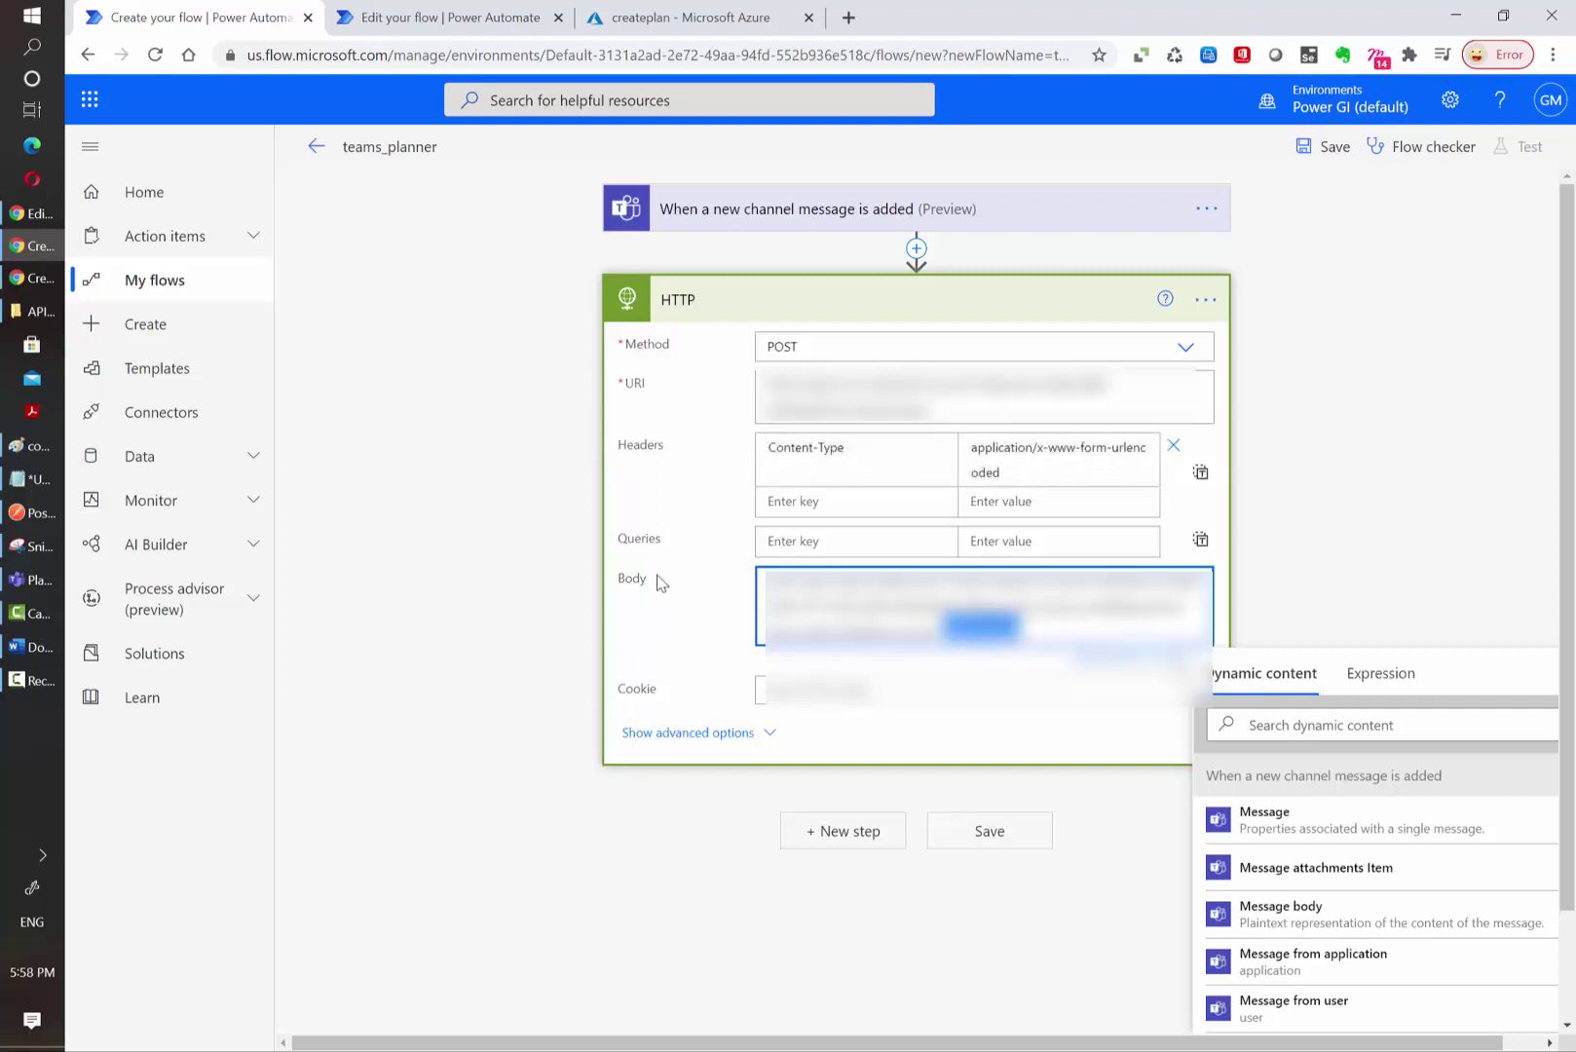
{"action": "key", "text": "ctrl+v"}
Save the flow and post 'authentication tes' as a message in the Teams channel
{"action": "left_click", "coordinate": [1323, 152]}
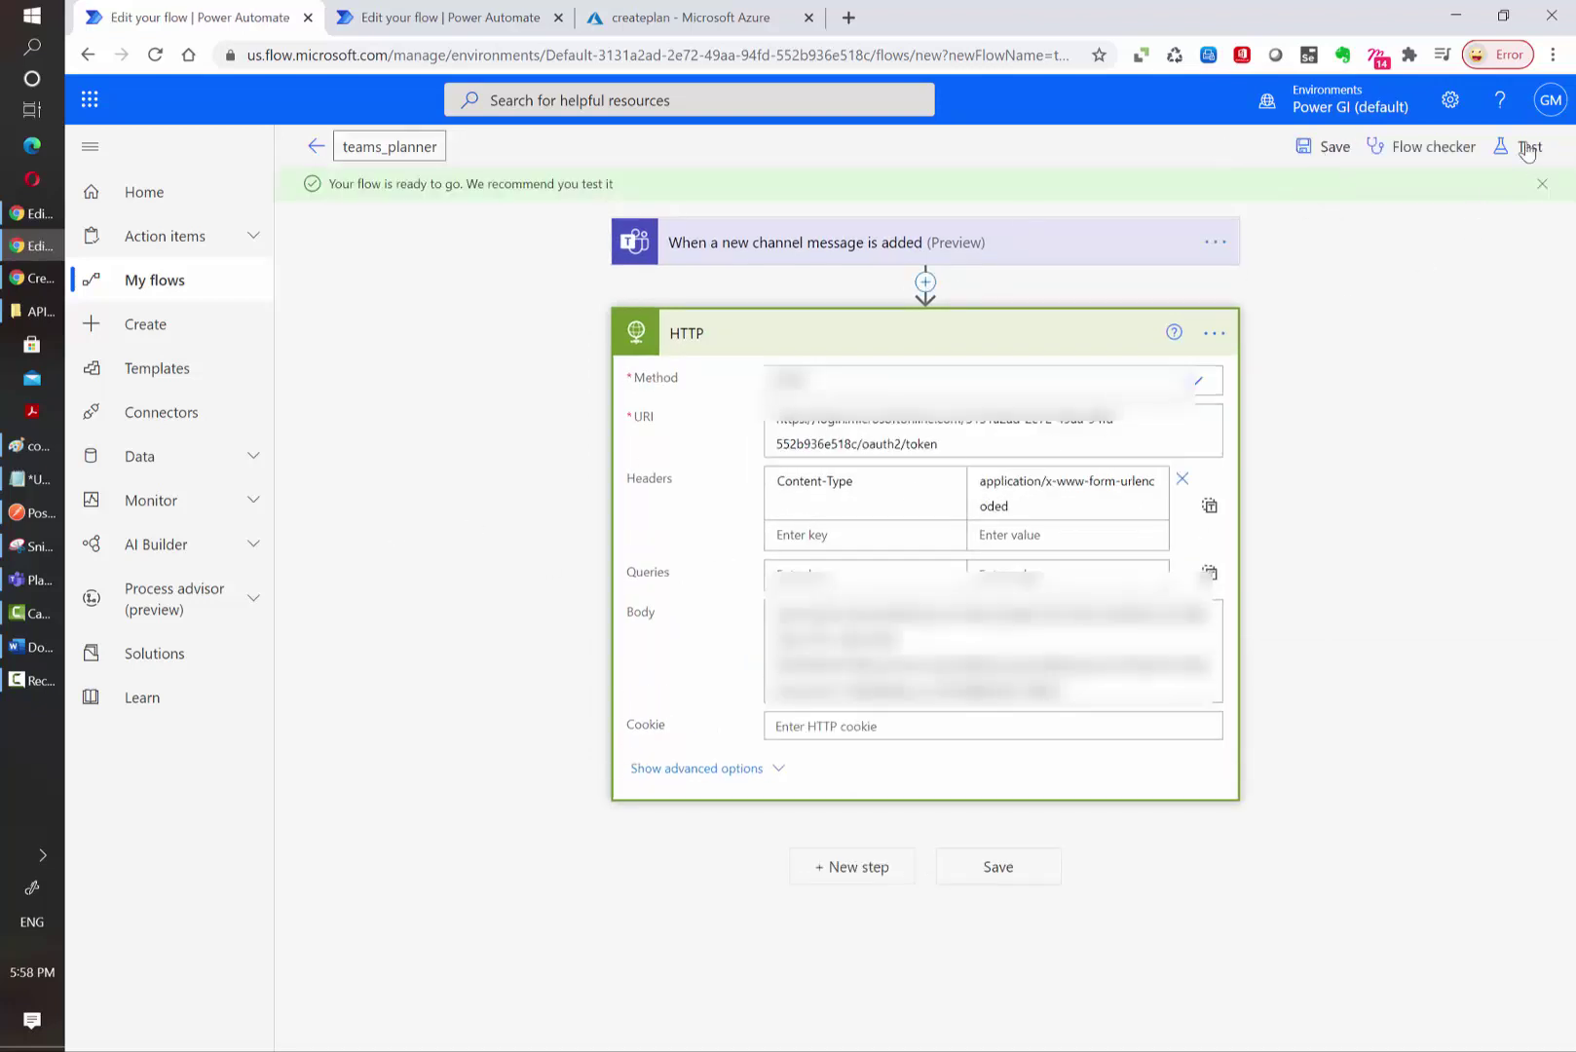
{"action": "key", "text": "alt+Tab"}
{"action": "left_click", "coordinate": [831, 879]}
{"action": "type", "text": "authenticatio"}
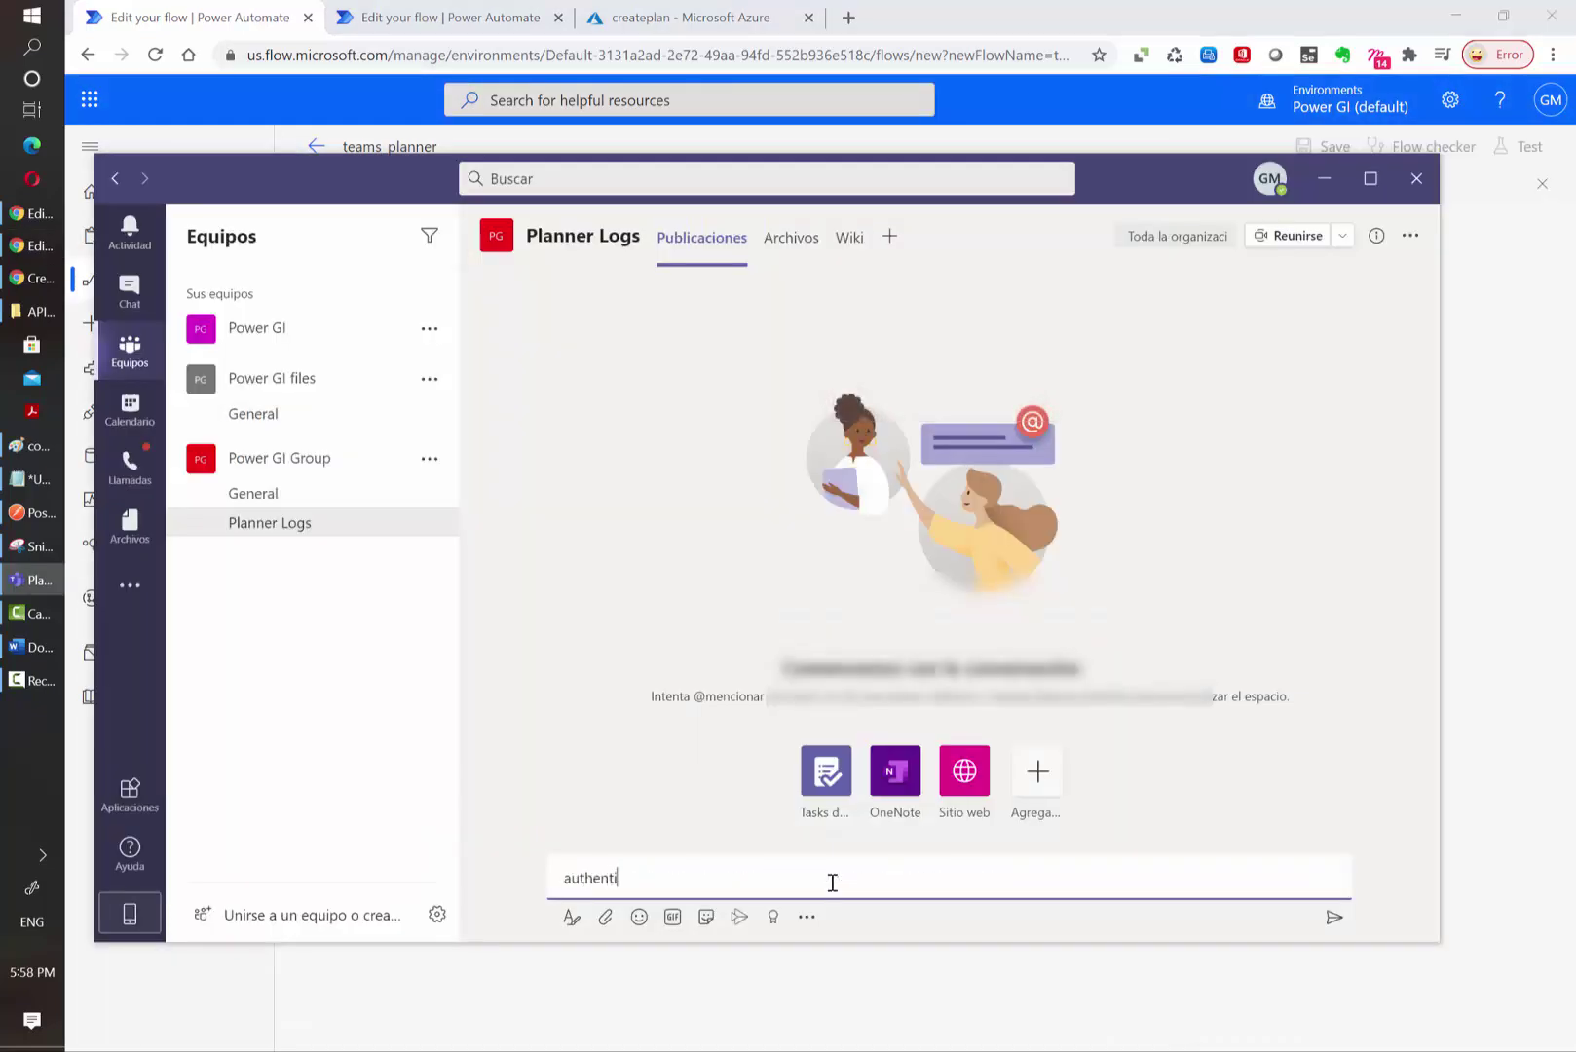
{"action": "type", "text": "n tes"}
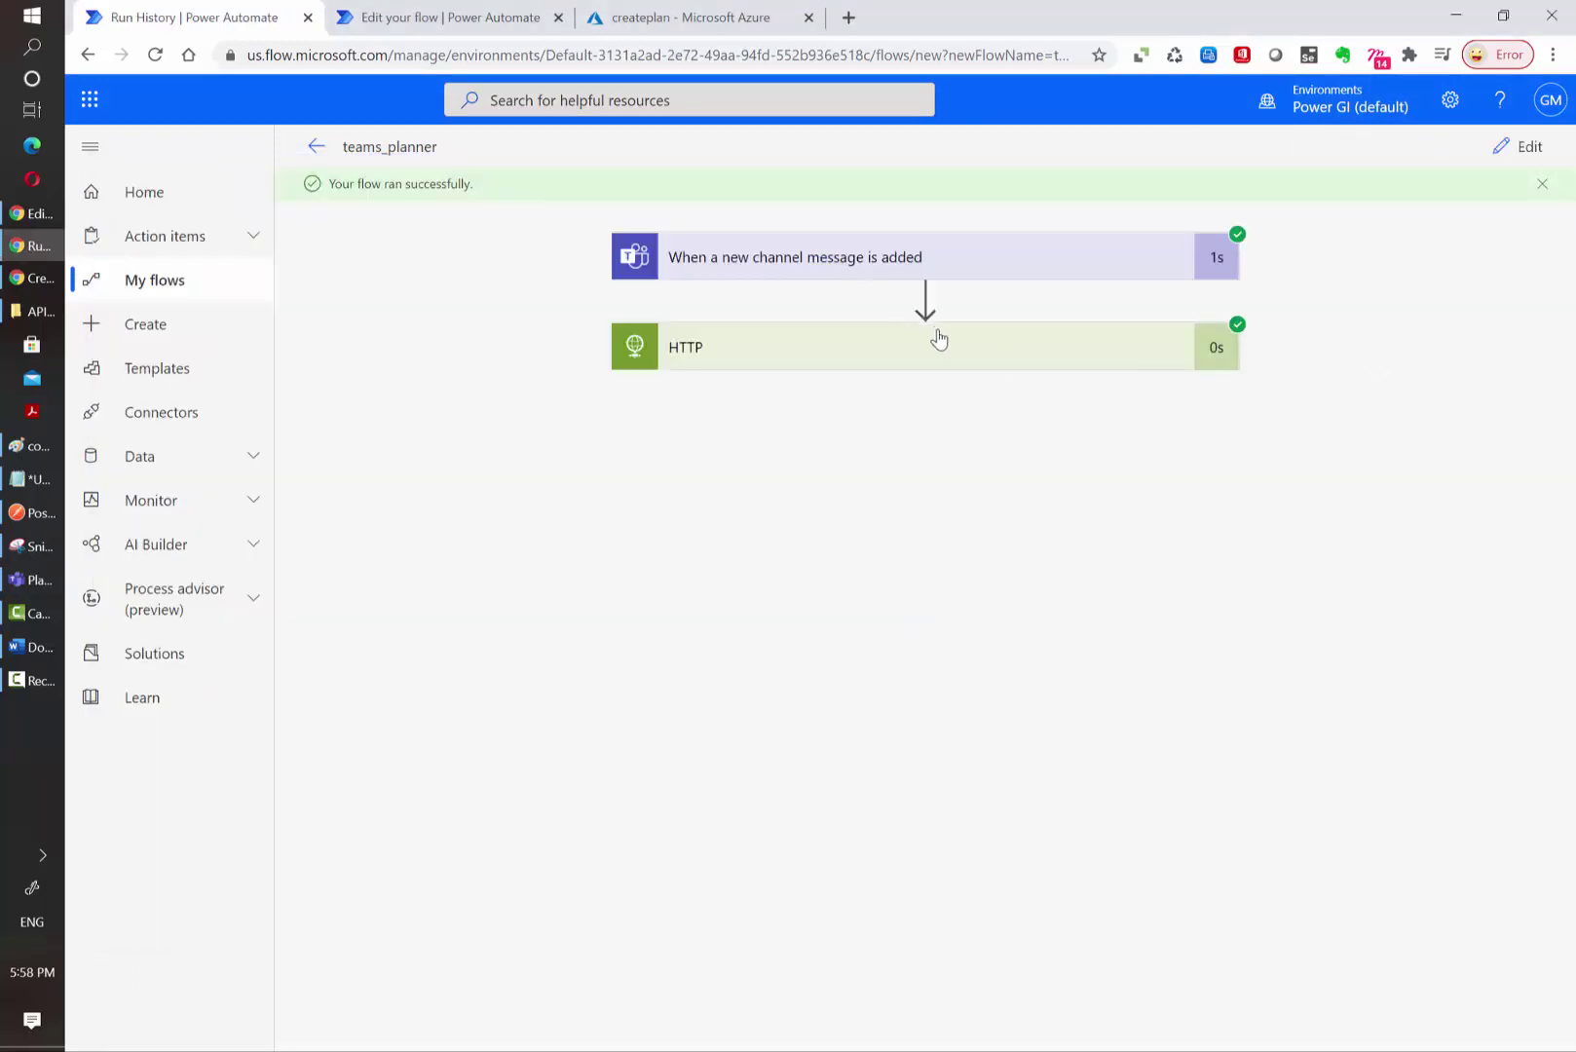
Review the HTTP step's token outputs in the successful run, then go back to editing
{"action": "left_click", "coordinate": [998, 363]}
{"action": "scroll", "coordinate": [500, 612], "scroll_direction": "down", "scroll_amount": 5}
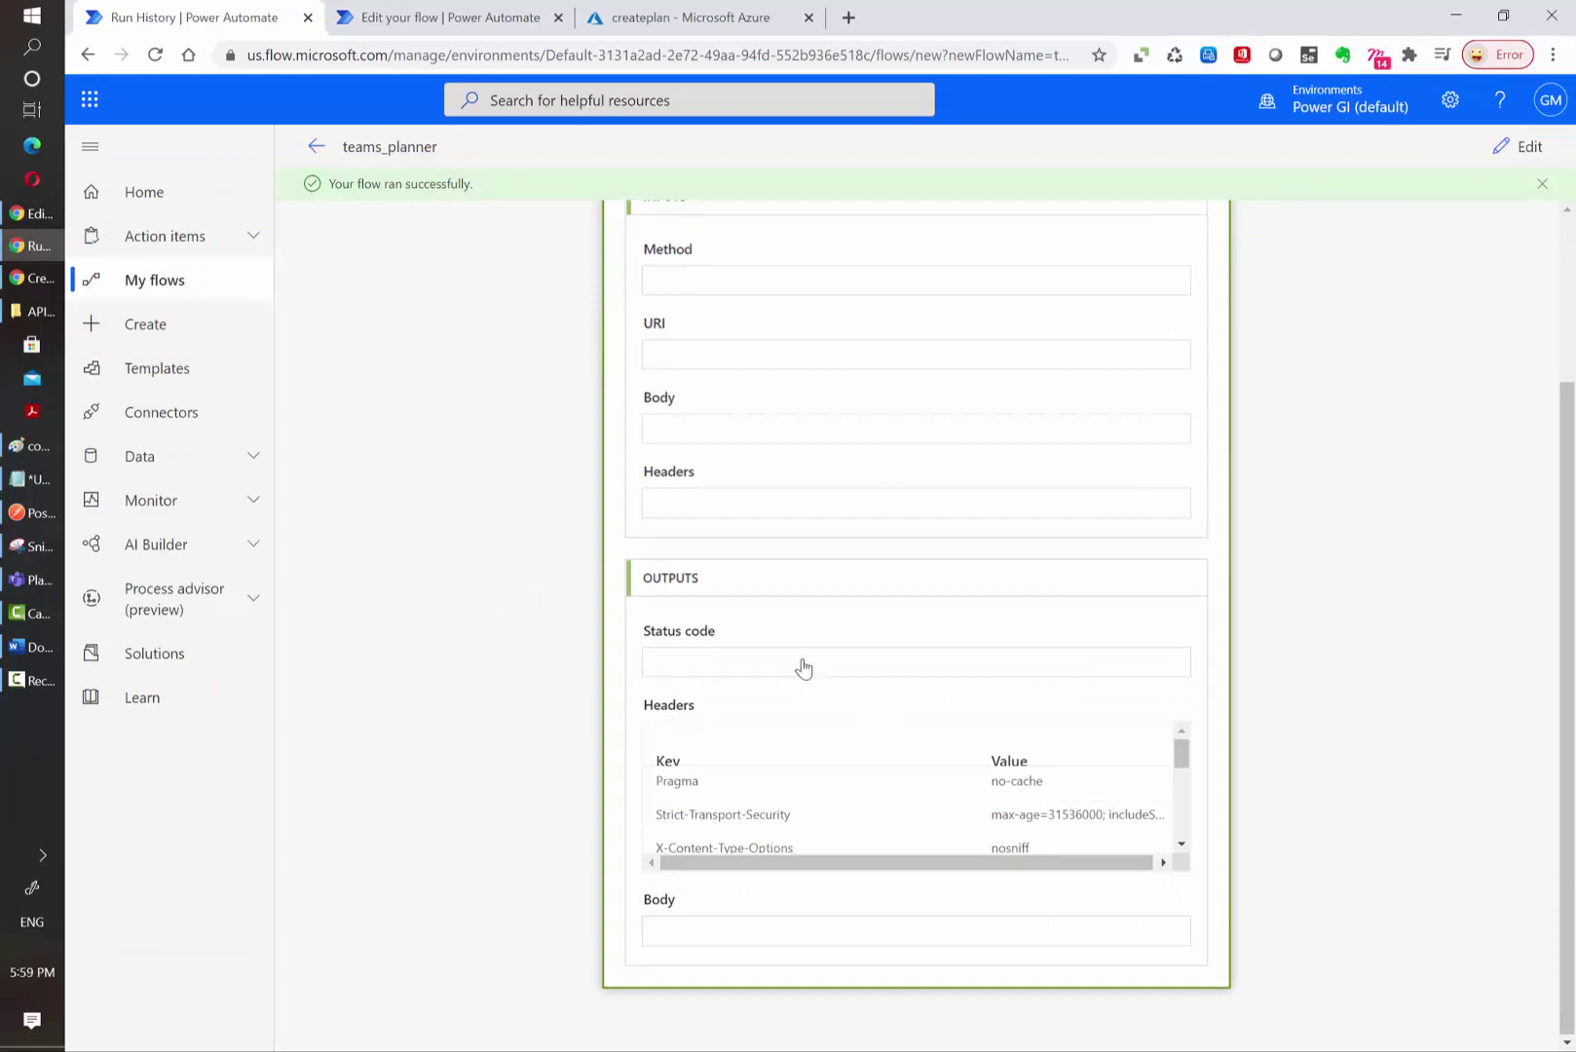
{"action": "scroll", "coordinate": [907, 843], "scroll_direction": "down", "scroll_amount": 2}
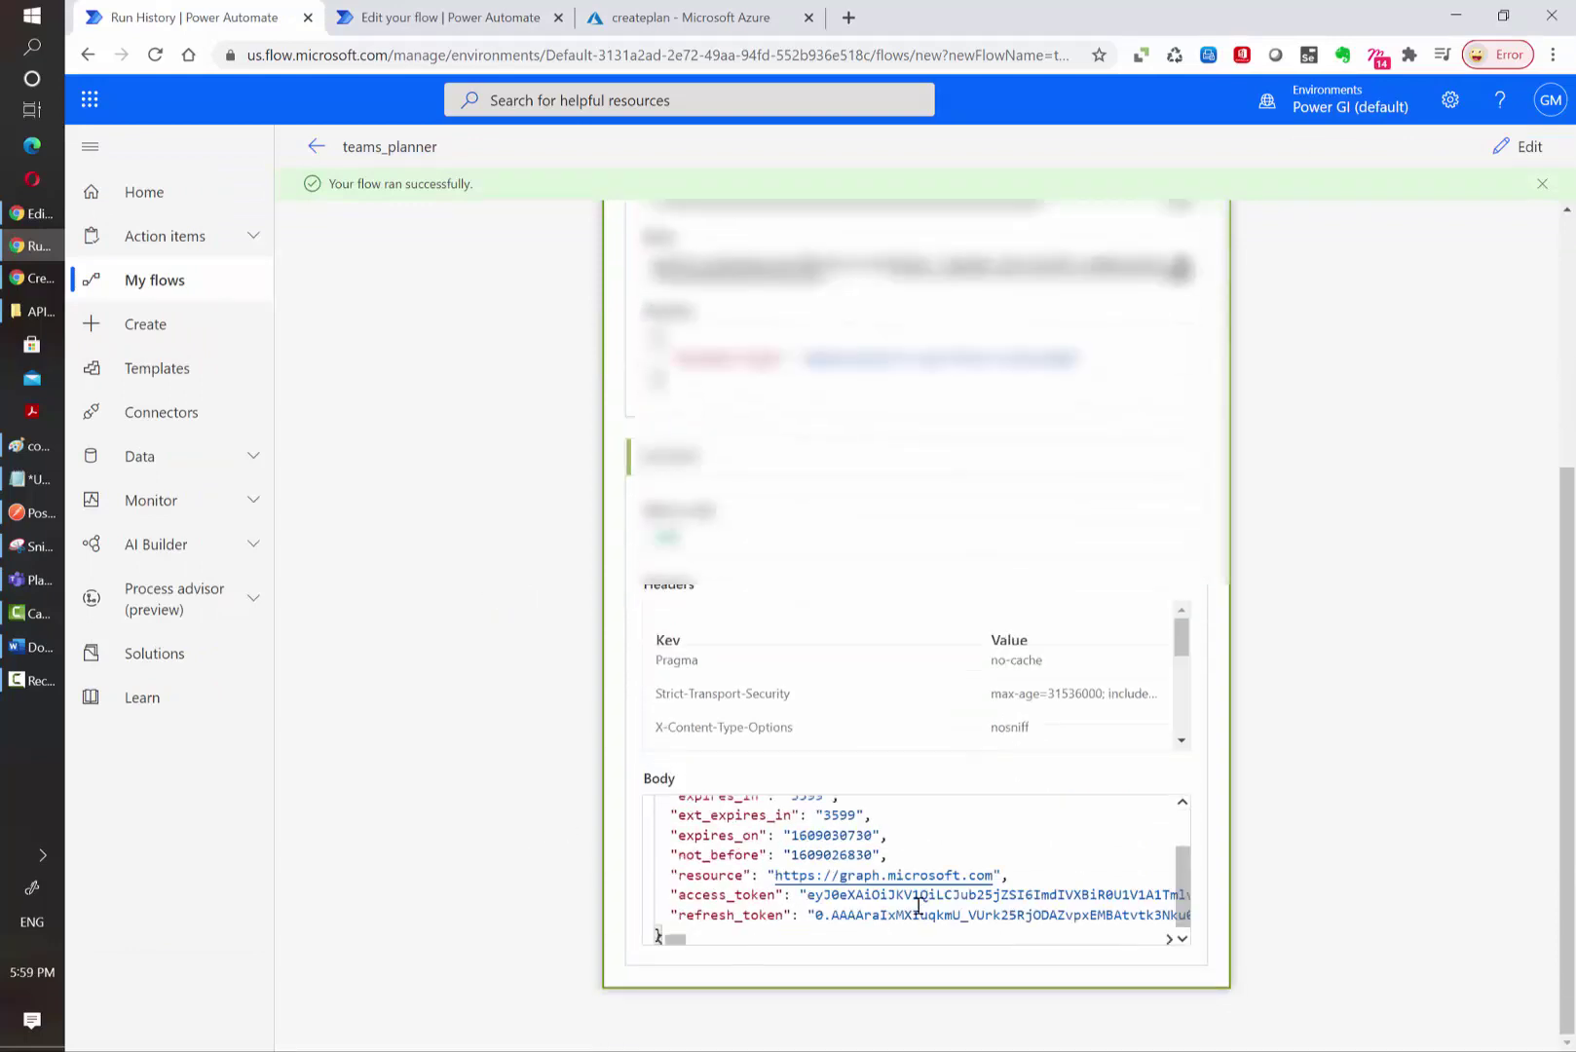
{"action": "scroll", "coordinate": [749, 884], "scroll_direction": "up", "scroll_amount": 3}
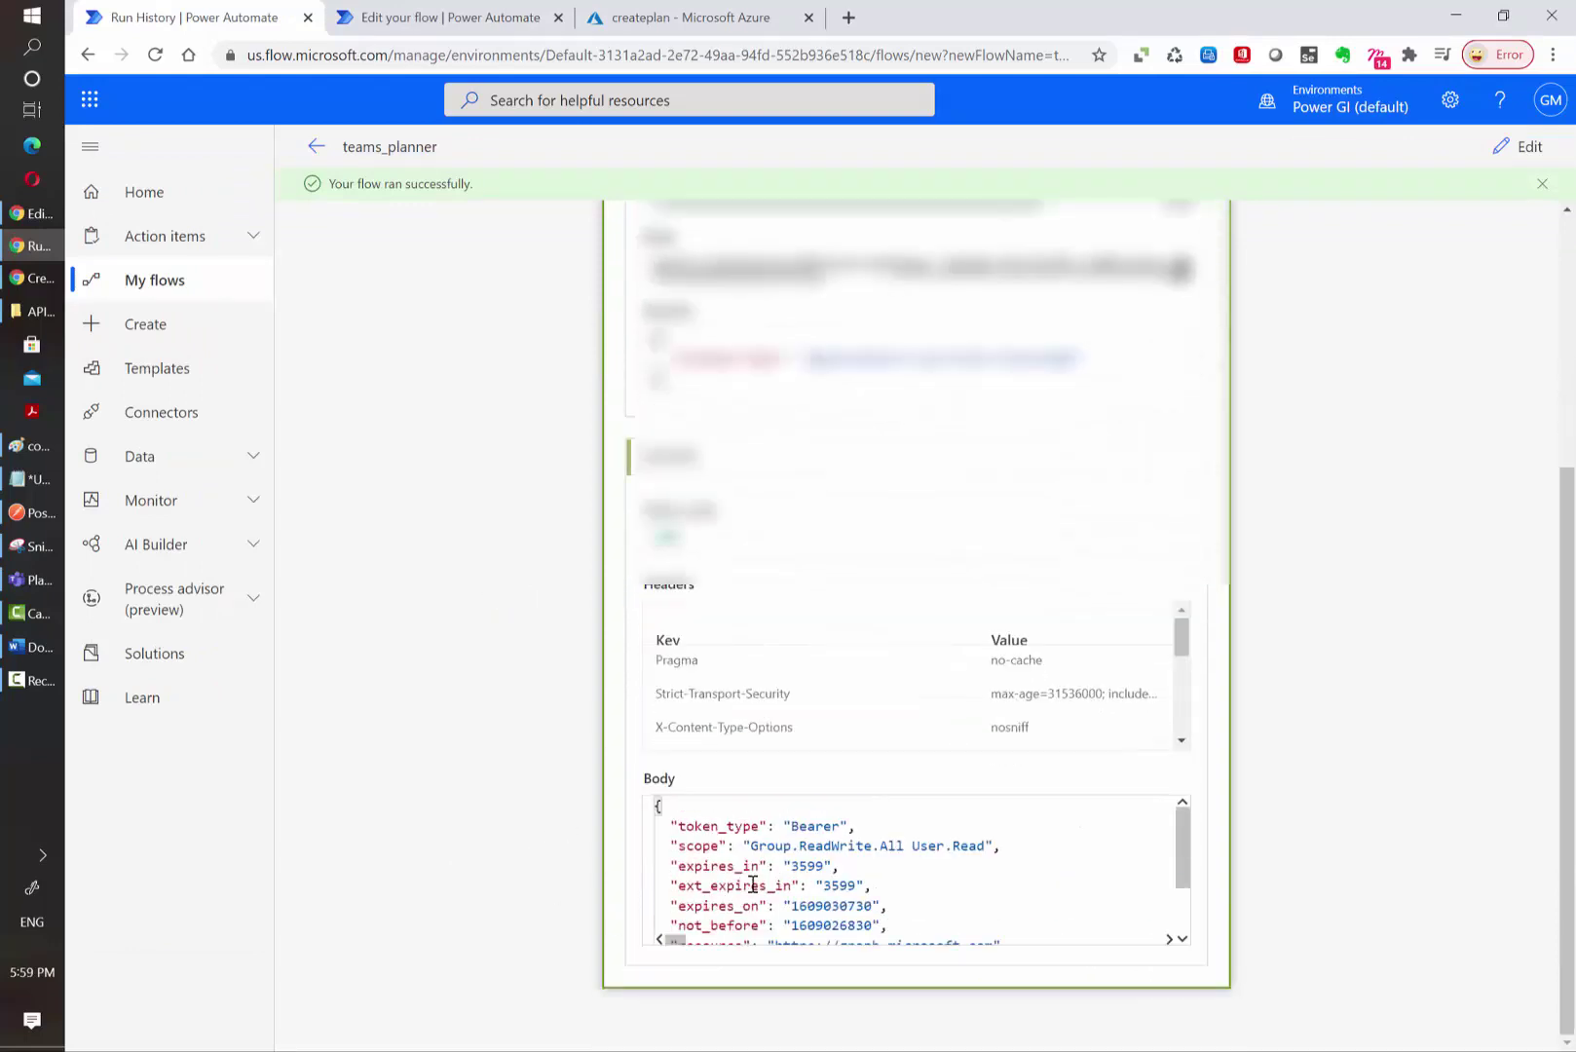
{"action": "left_click", "coordinate": [1517, 146]}
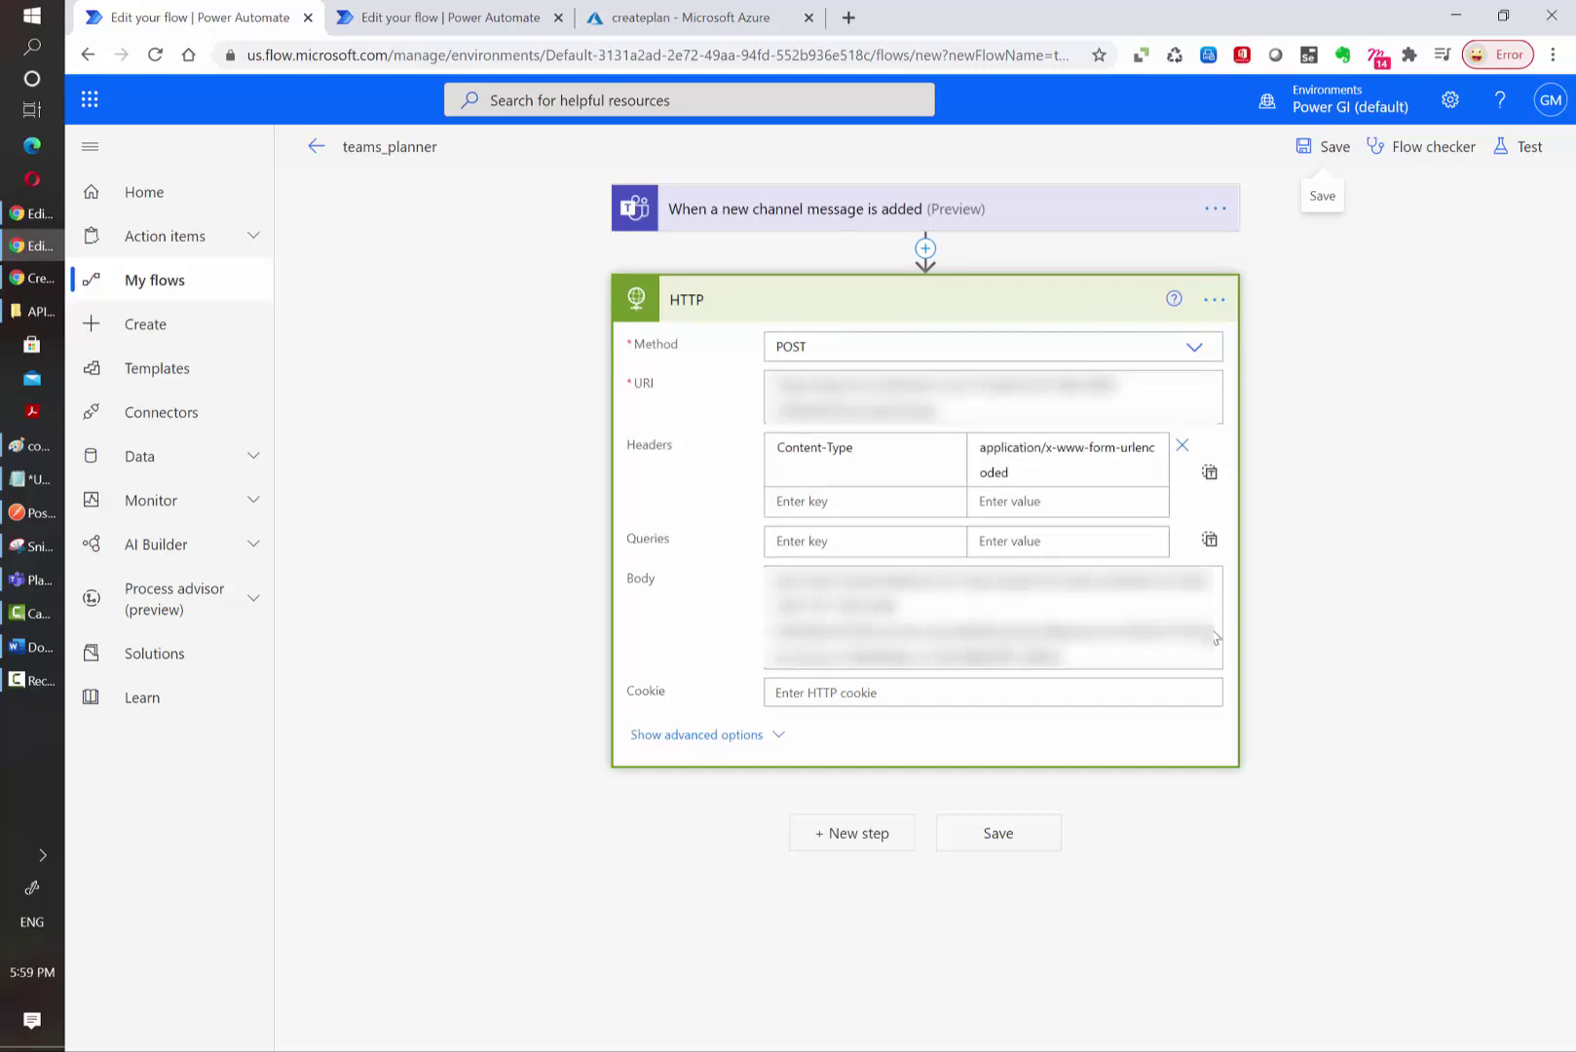
Add a Parse JSON step whose Content is the HTTP response Body
{"action": "left_click", "coordinate": [899, 835]}
{"action": "type", "text": "parse json"}
{"action": "left_click", "coordinate": [784, 750]}
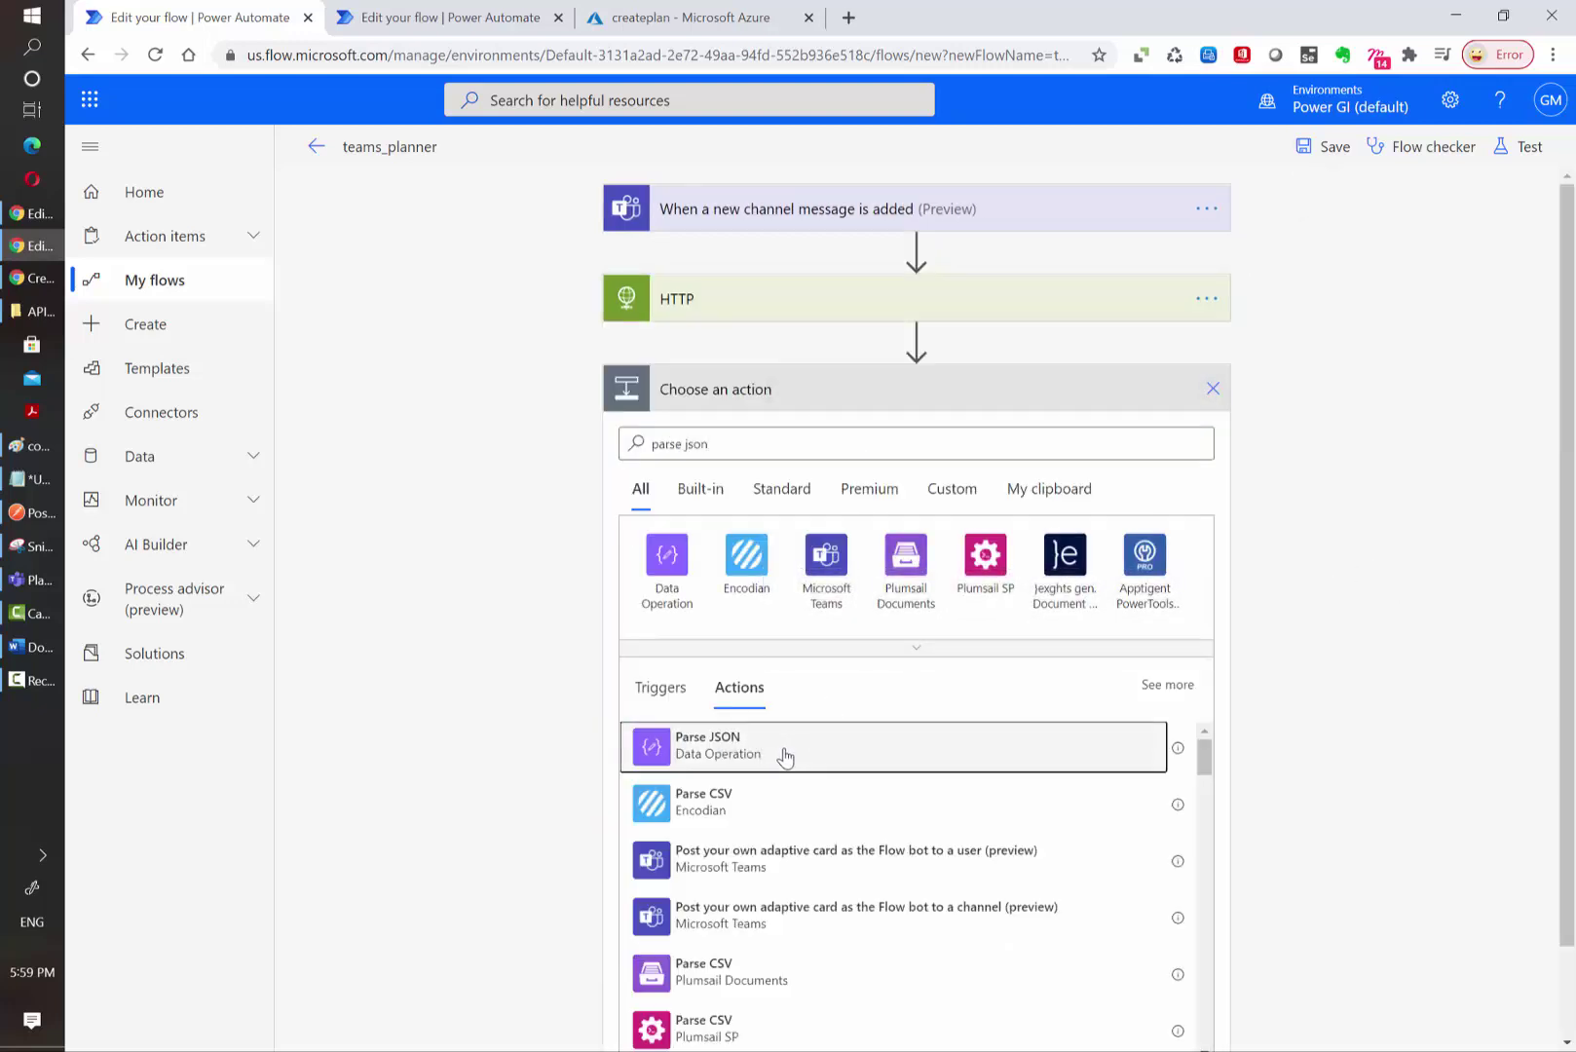
{"action": "left_click", "coordinate": [796, 428]}
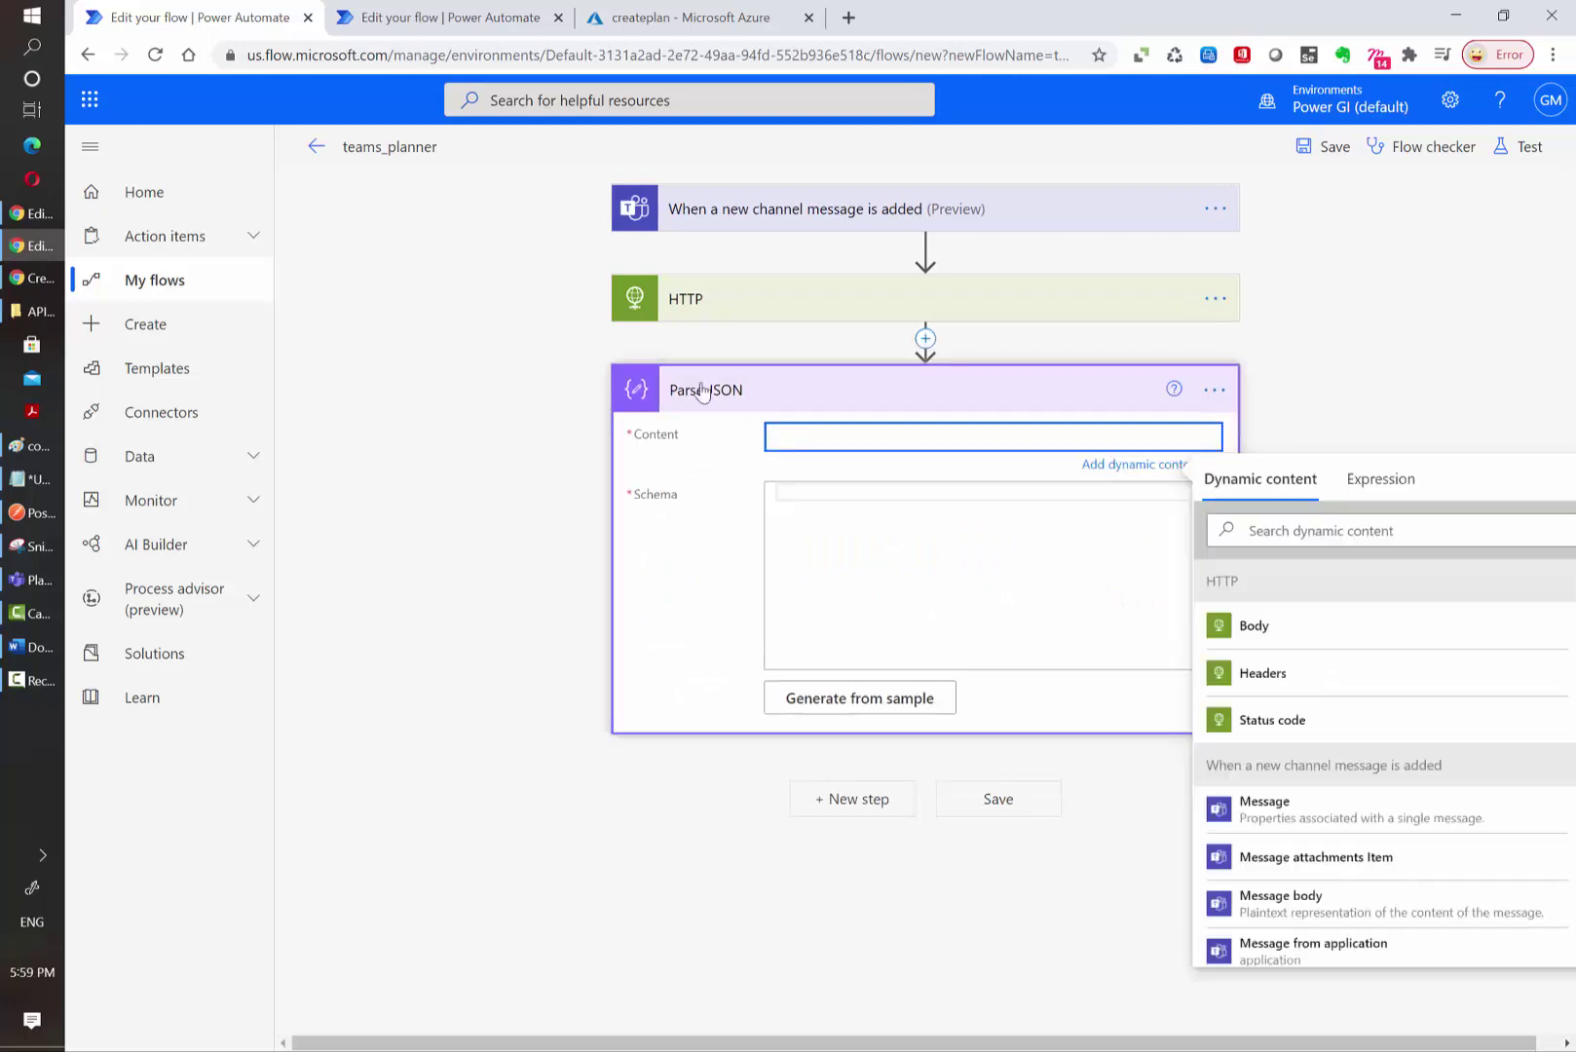
{"action": "left_click", "coordinate": [1271, 628]}
Generate the Parse JSON schema from the pasted sample token response and locate access_token
{"action": "left_click", "coordinate": [1050, 512]}
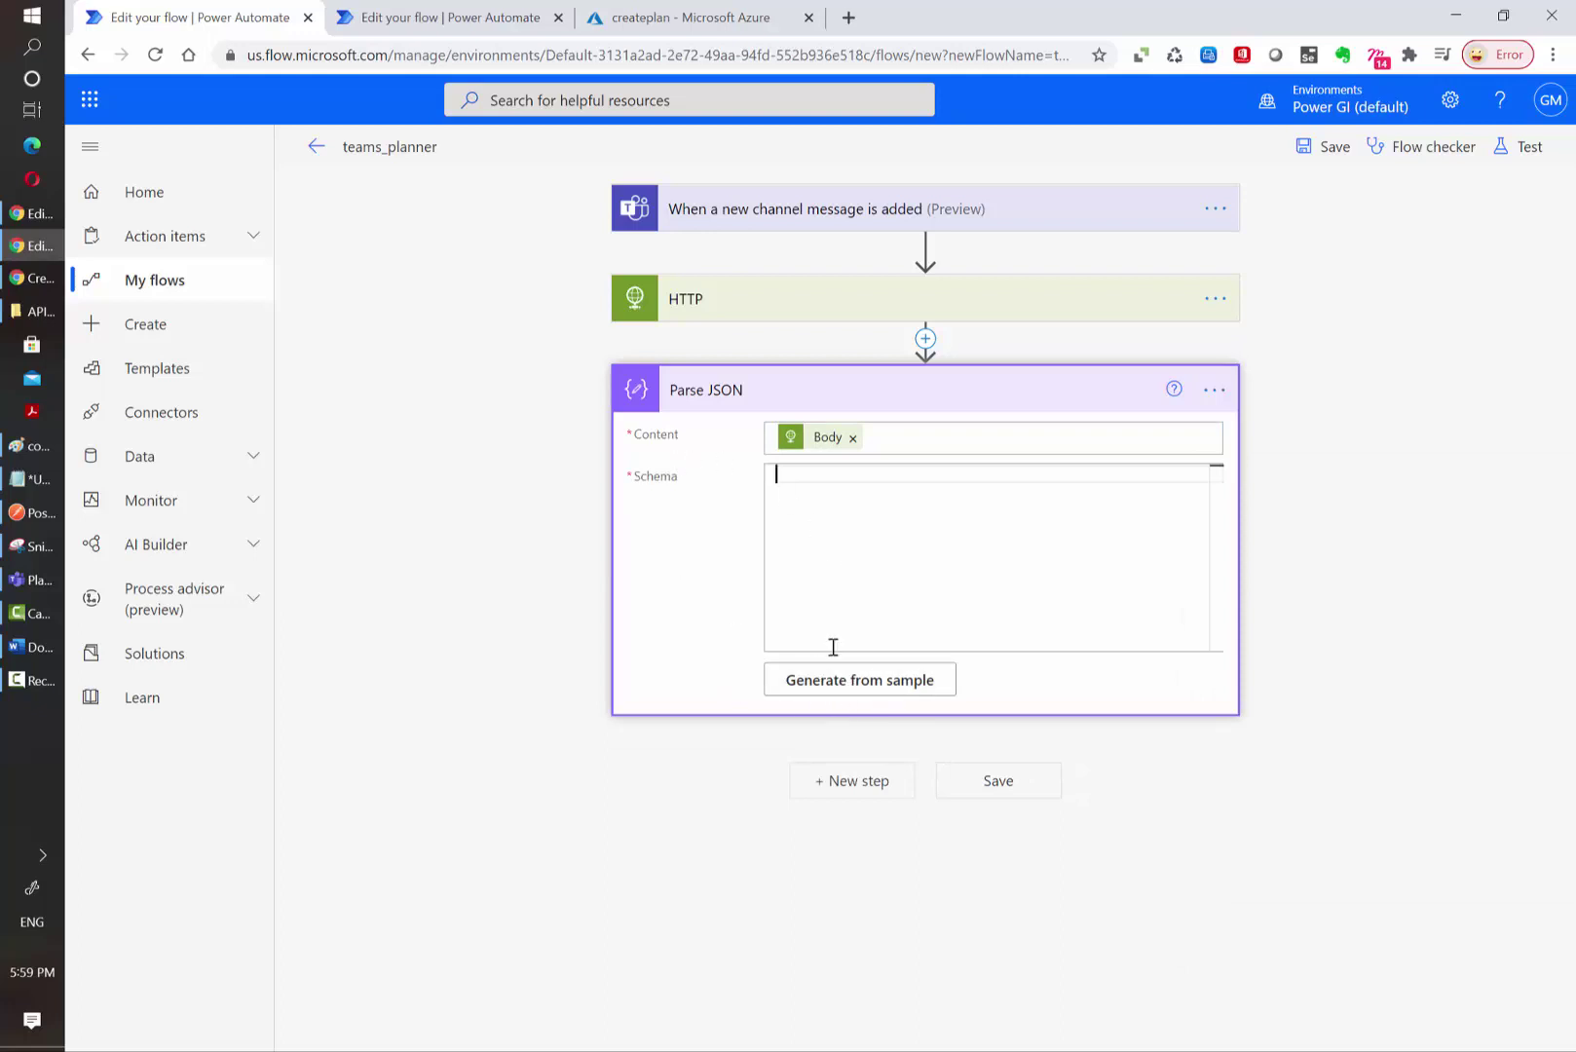
{"action": "left_click", "coordinate": [904, 687]}
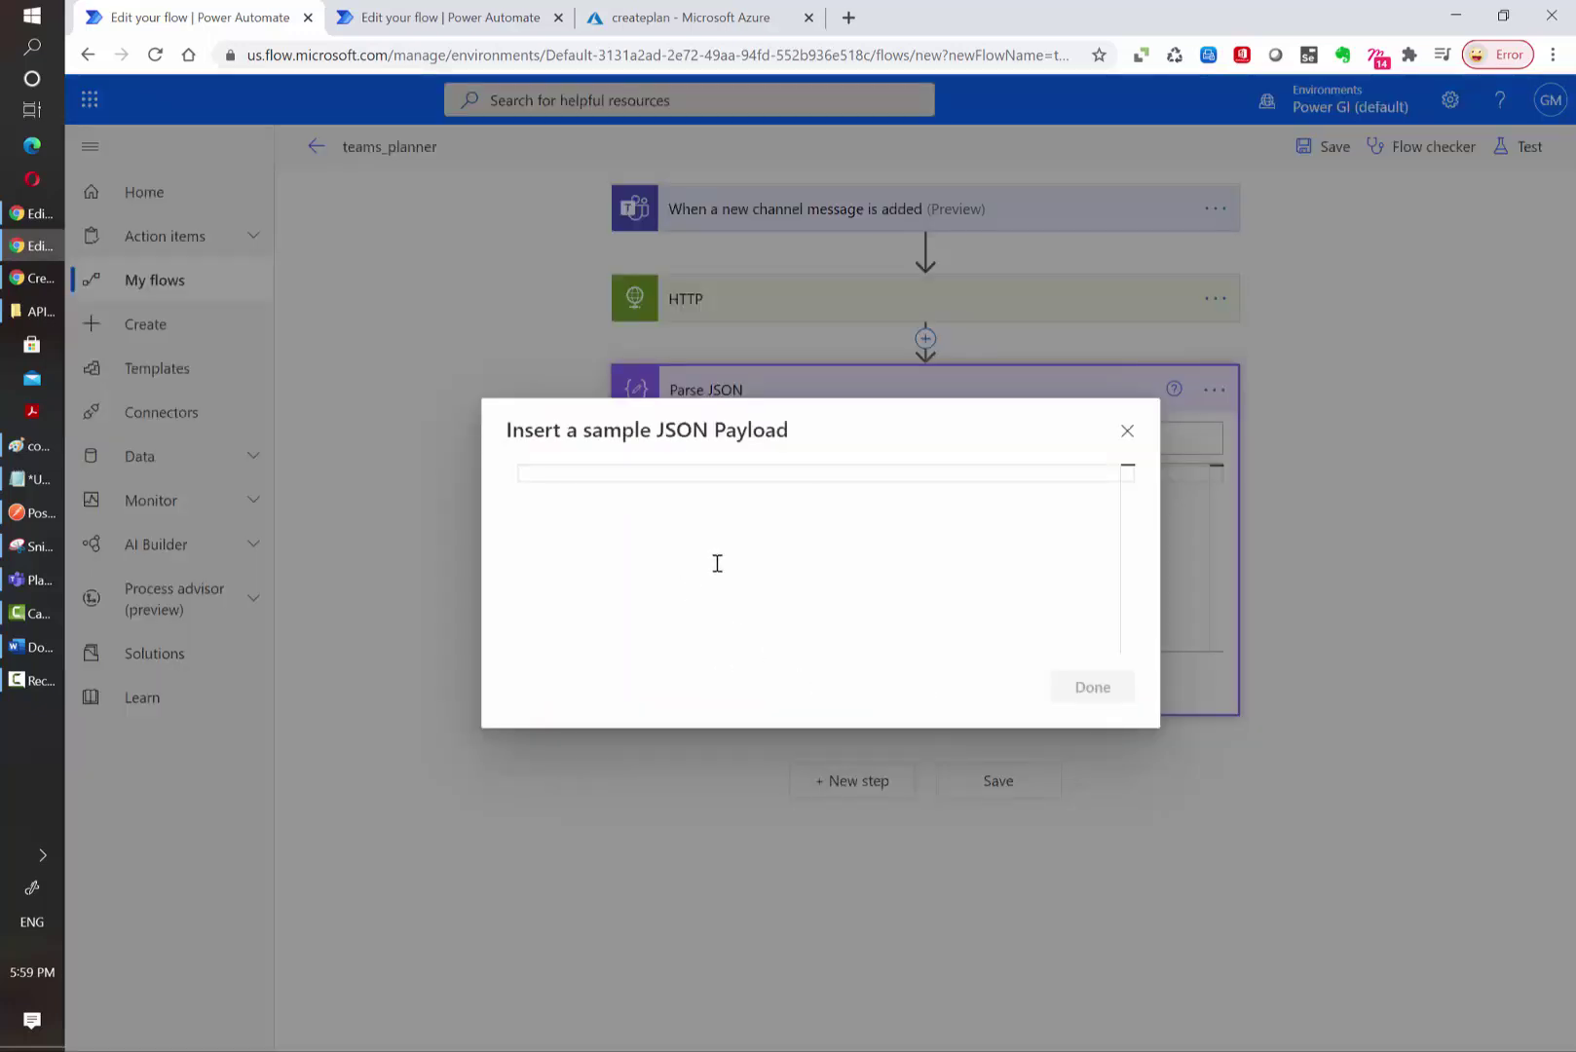
{"action": "key", "text": "ctrl+v"}
{"action": "scroll", "coordinate": [812, 611], "scroll_direction": "up", "scroll_amount": 1}
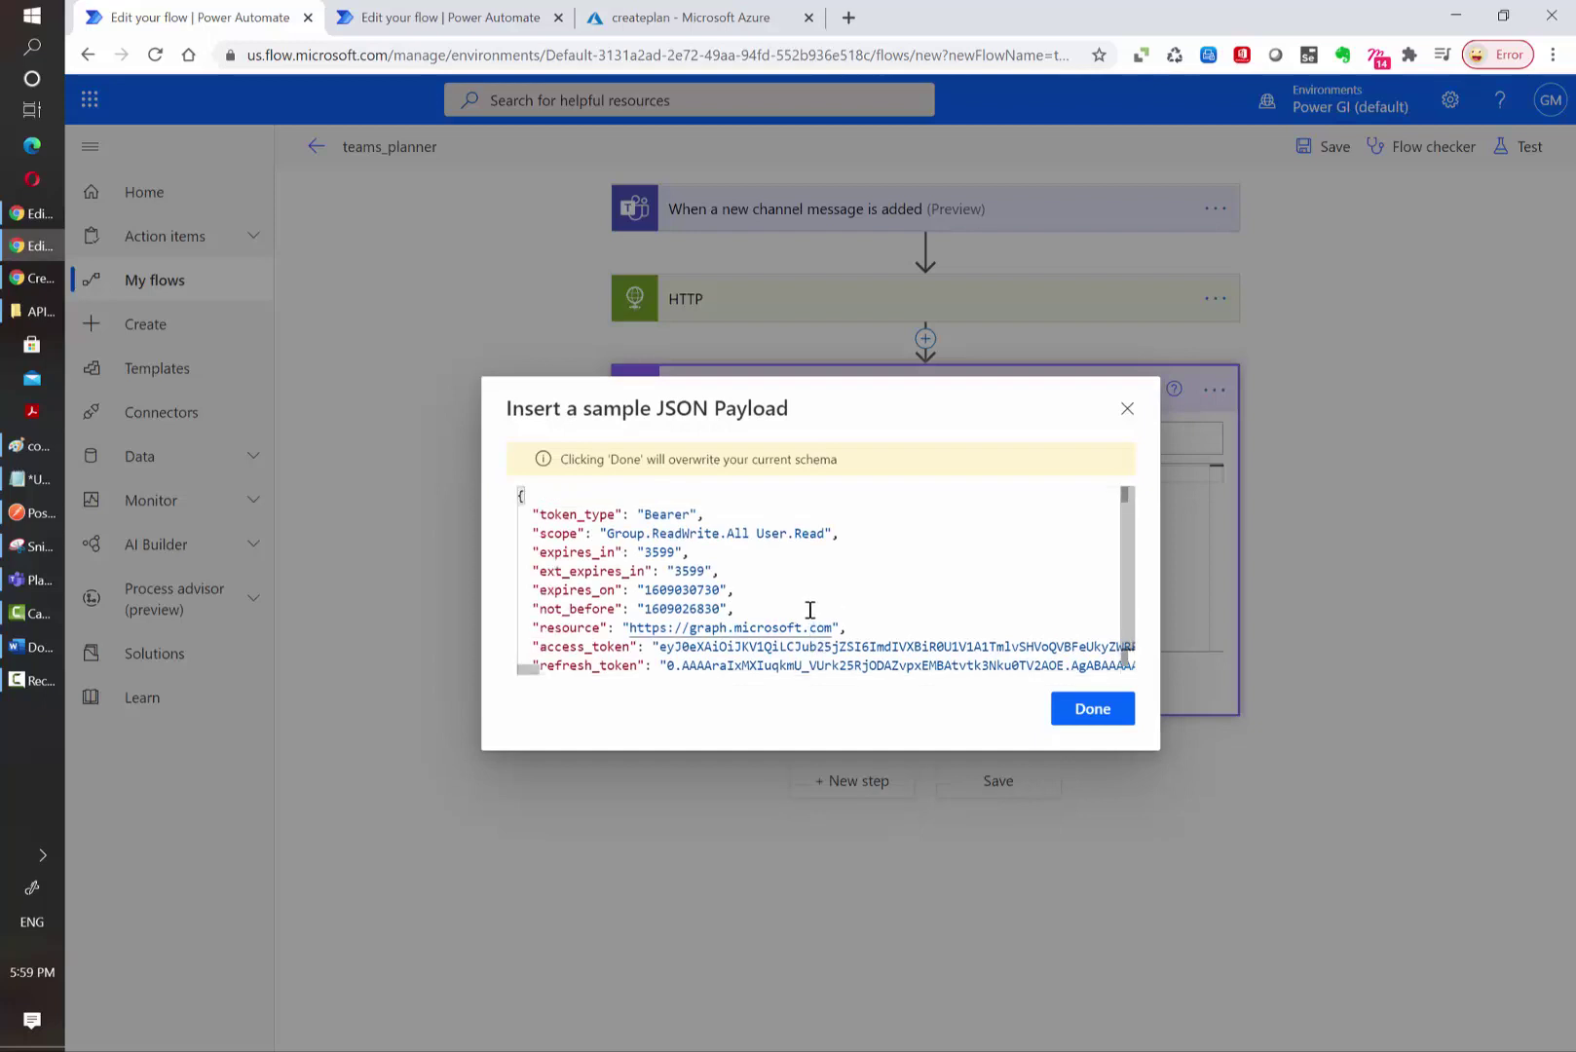
{"action": "scroll", "coordinate": [808, 601], "scroll_direction": "down", "scroll_amount": 1}
{"action": "scroll", "coordinate": [807, 600], "scroll_direction": "up", "scroll_amount": 1}
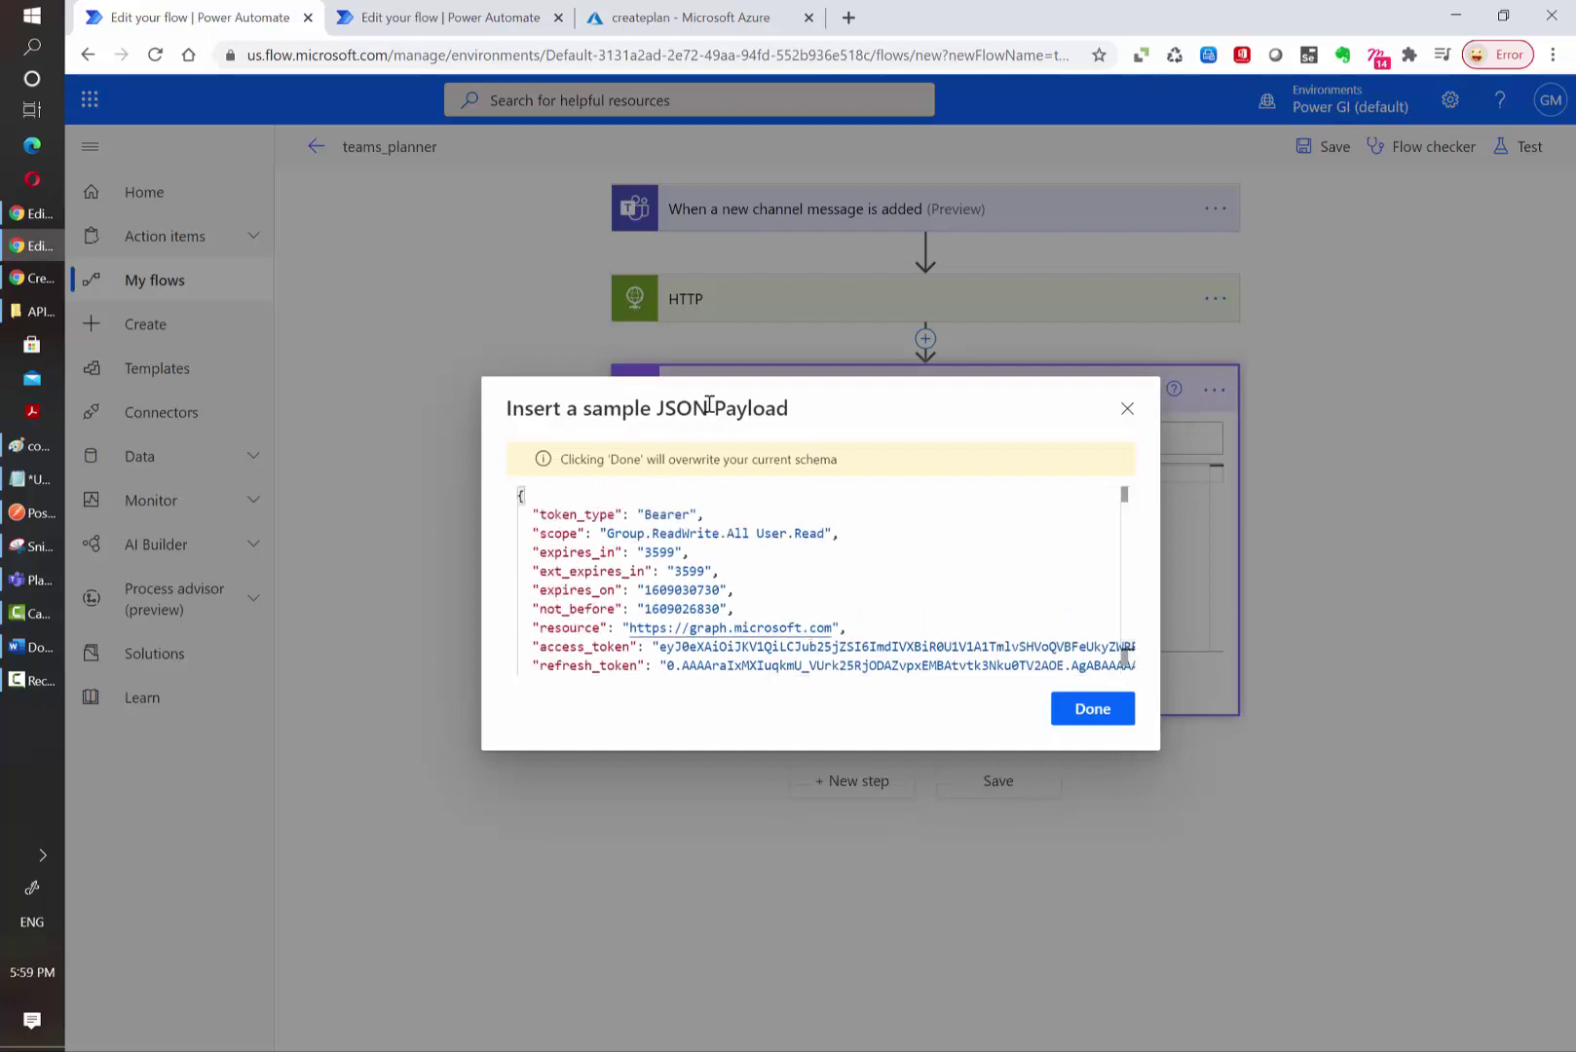
{"action": "scroll", "coordinate": [876, 599], "scroll_direction": "down", "scroll_amount": 1}
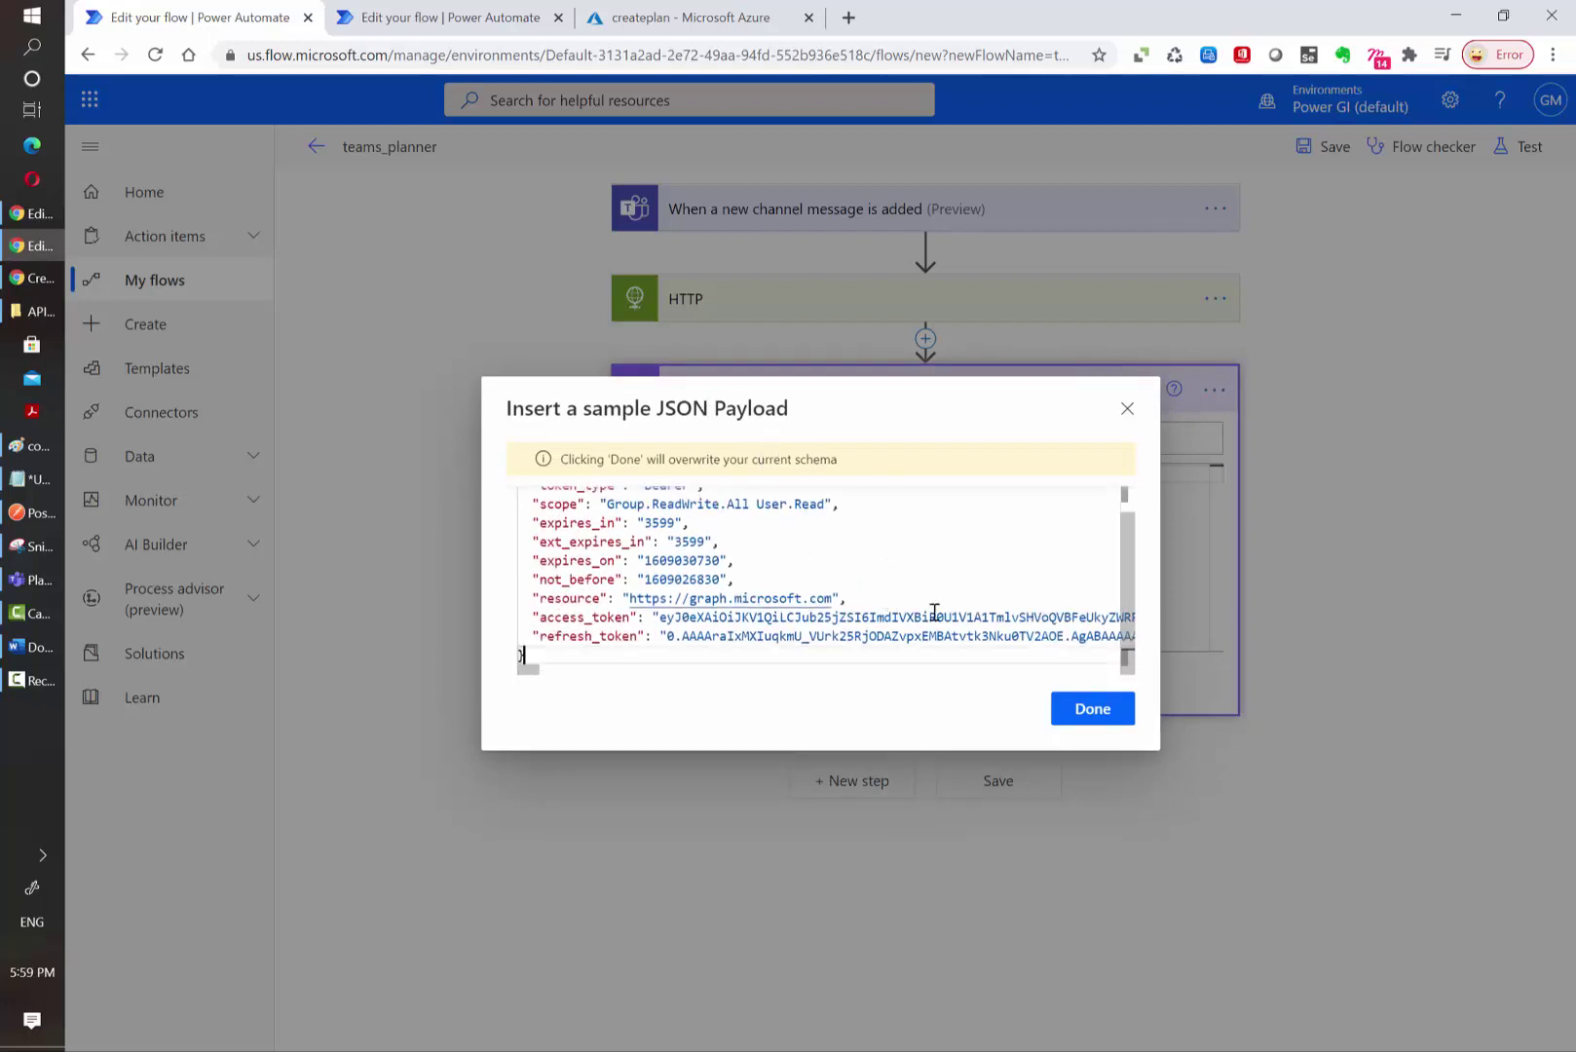
{"action": "left_click", "coordinate": [1101, 716]}
{"action": "left_click", "coordinate": [961, 542]}
{"action": "scroll", "coordinate": [974, 551], "scroll_direction": "down", "scroll_amount": 3}
{"action": "scroll", "coordinate": [981, 563], "scroll_direction": "up", "scroll_amount": 3}
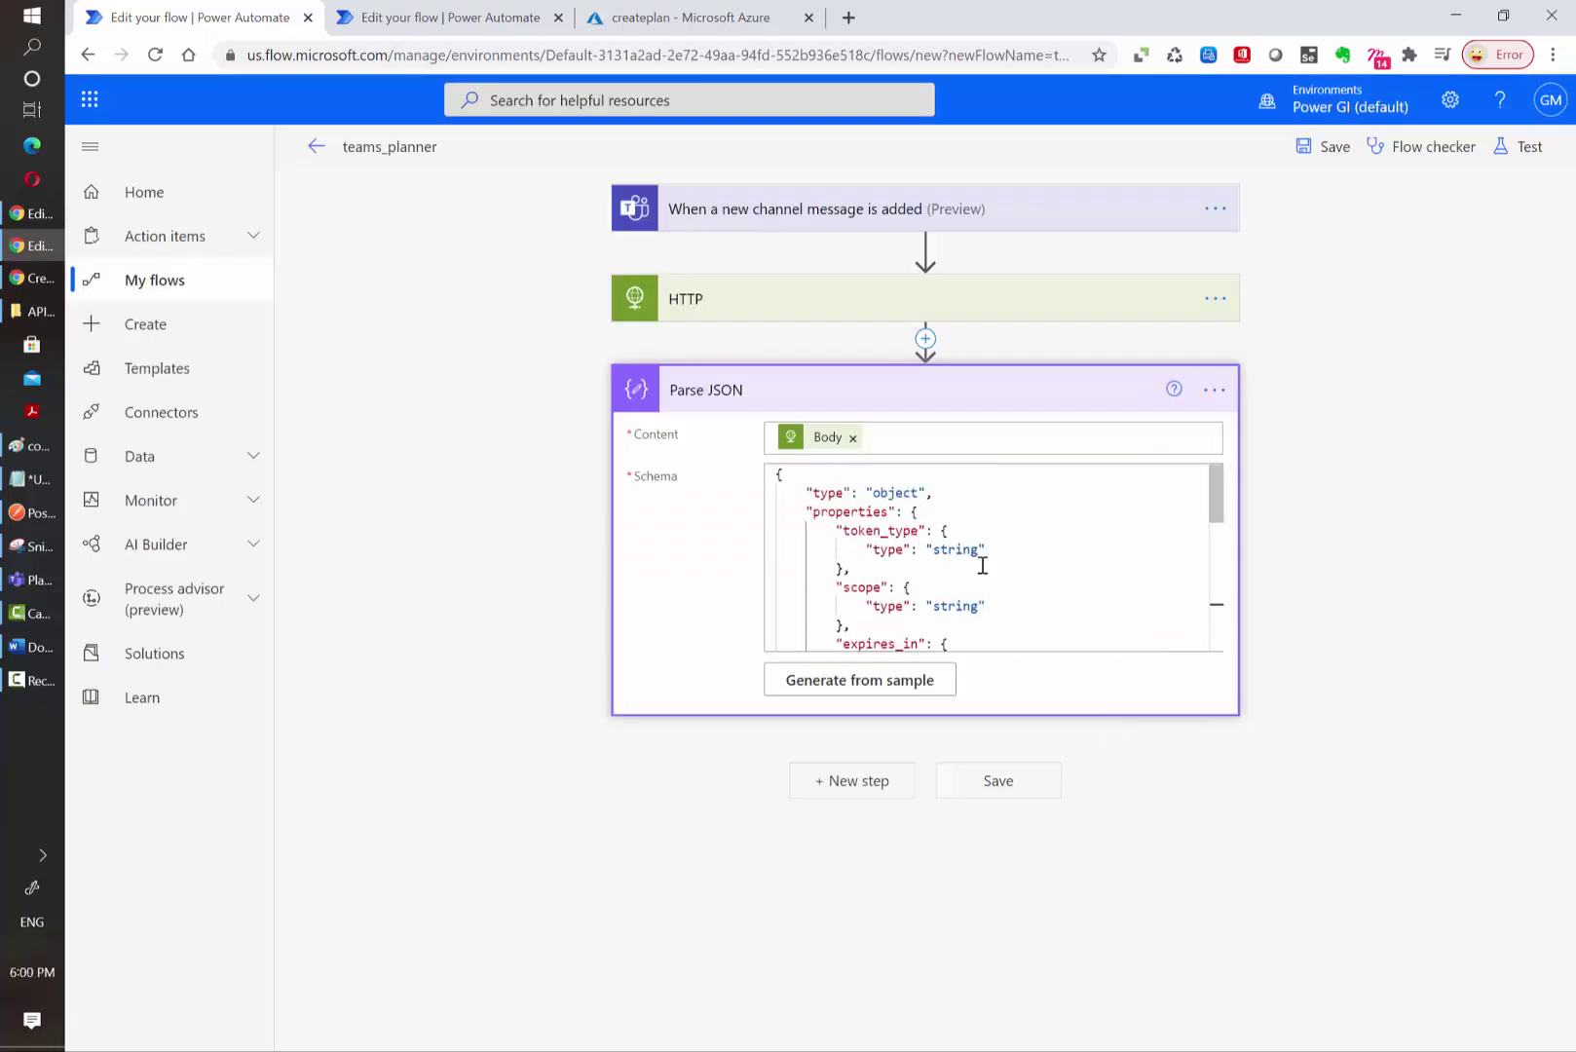
{"action": "scroll", "coordinate": [856, 550], "scroll_direction": "down", "scroll_amount": 5}
{"action": "double_click", "coordinate": [891, 511]}
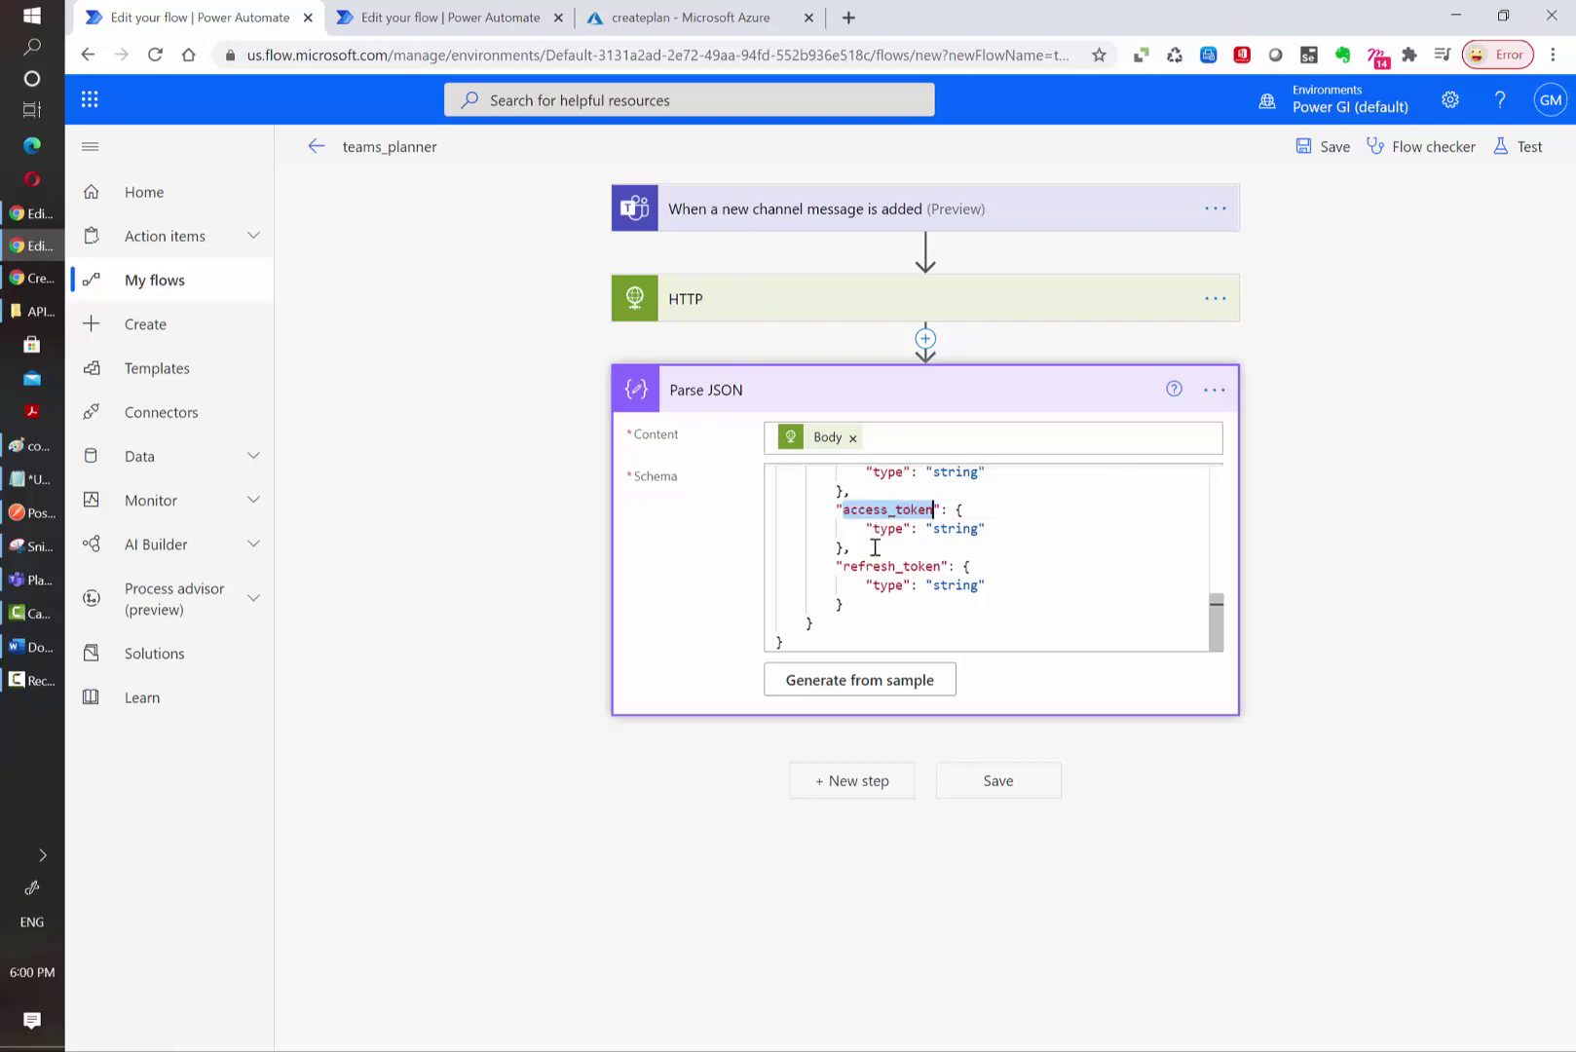
Add an HTTP action, found by searching 'http', as the step after Parse JSON
{"action": "left_click", "coordinate": [873, 785]}
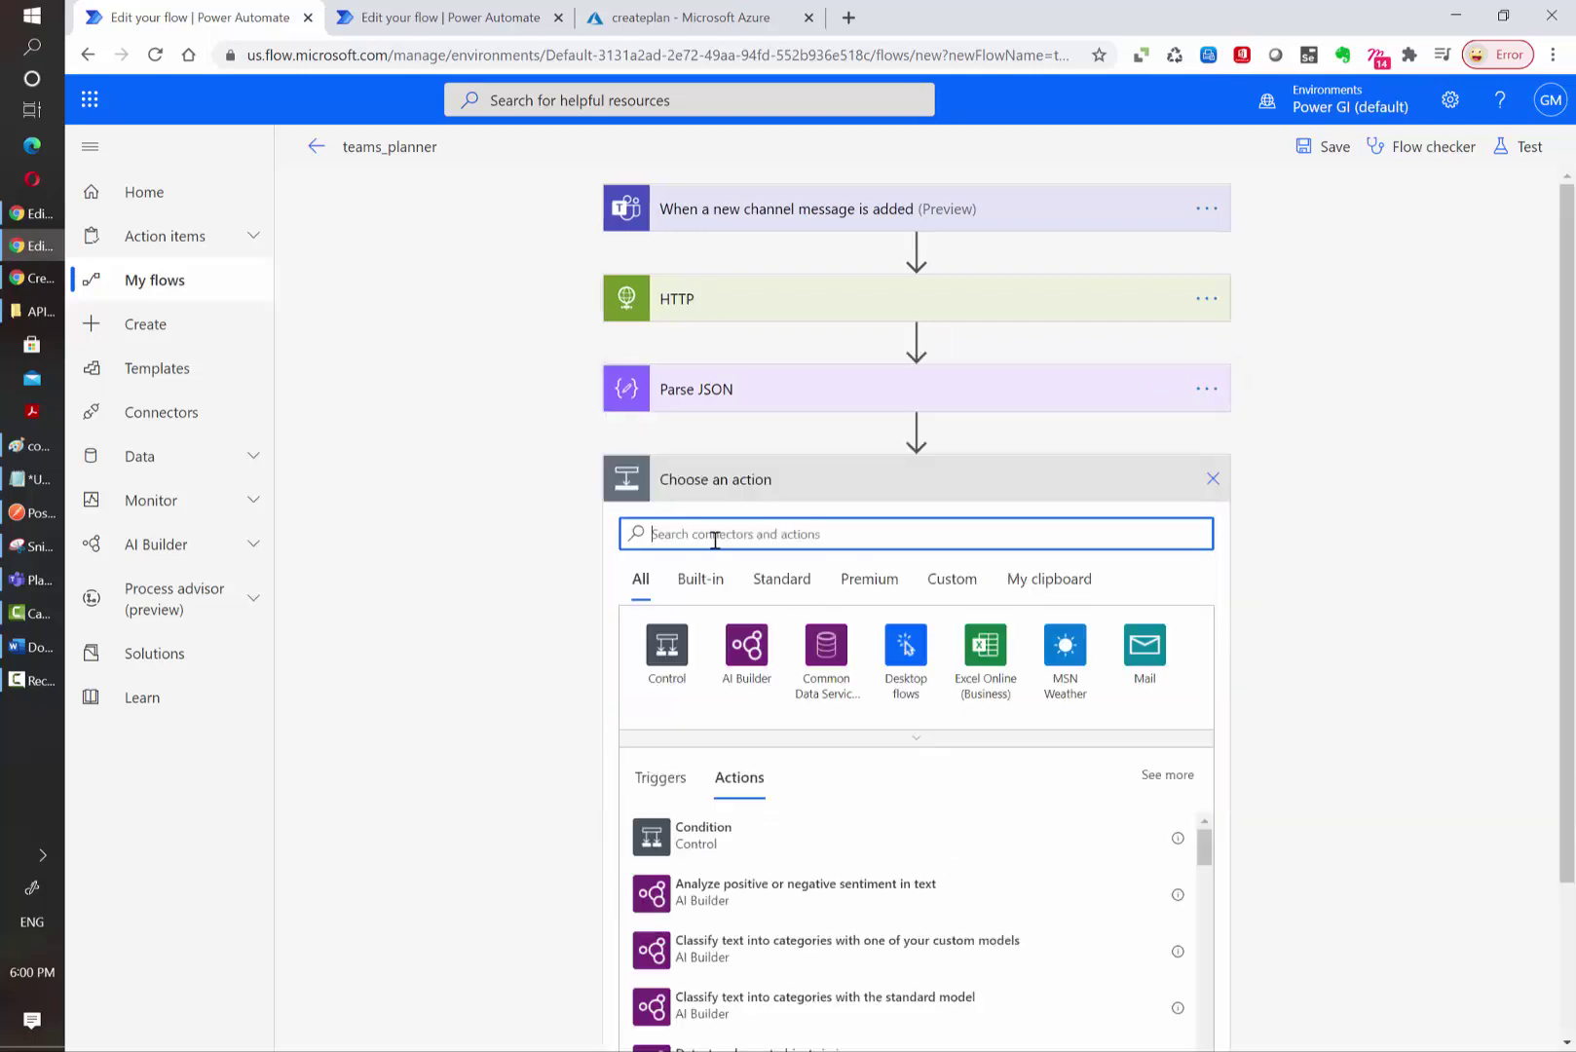
{"action": "type", "text": "http"}
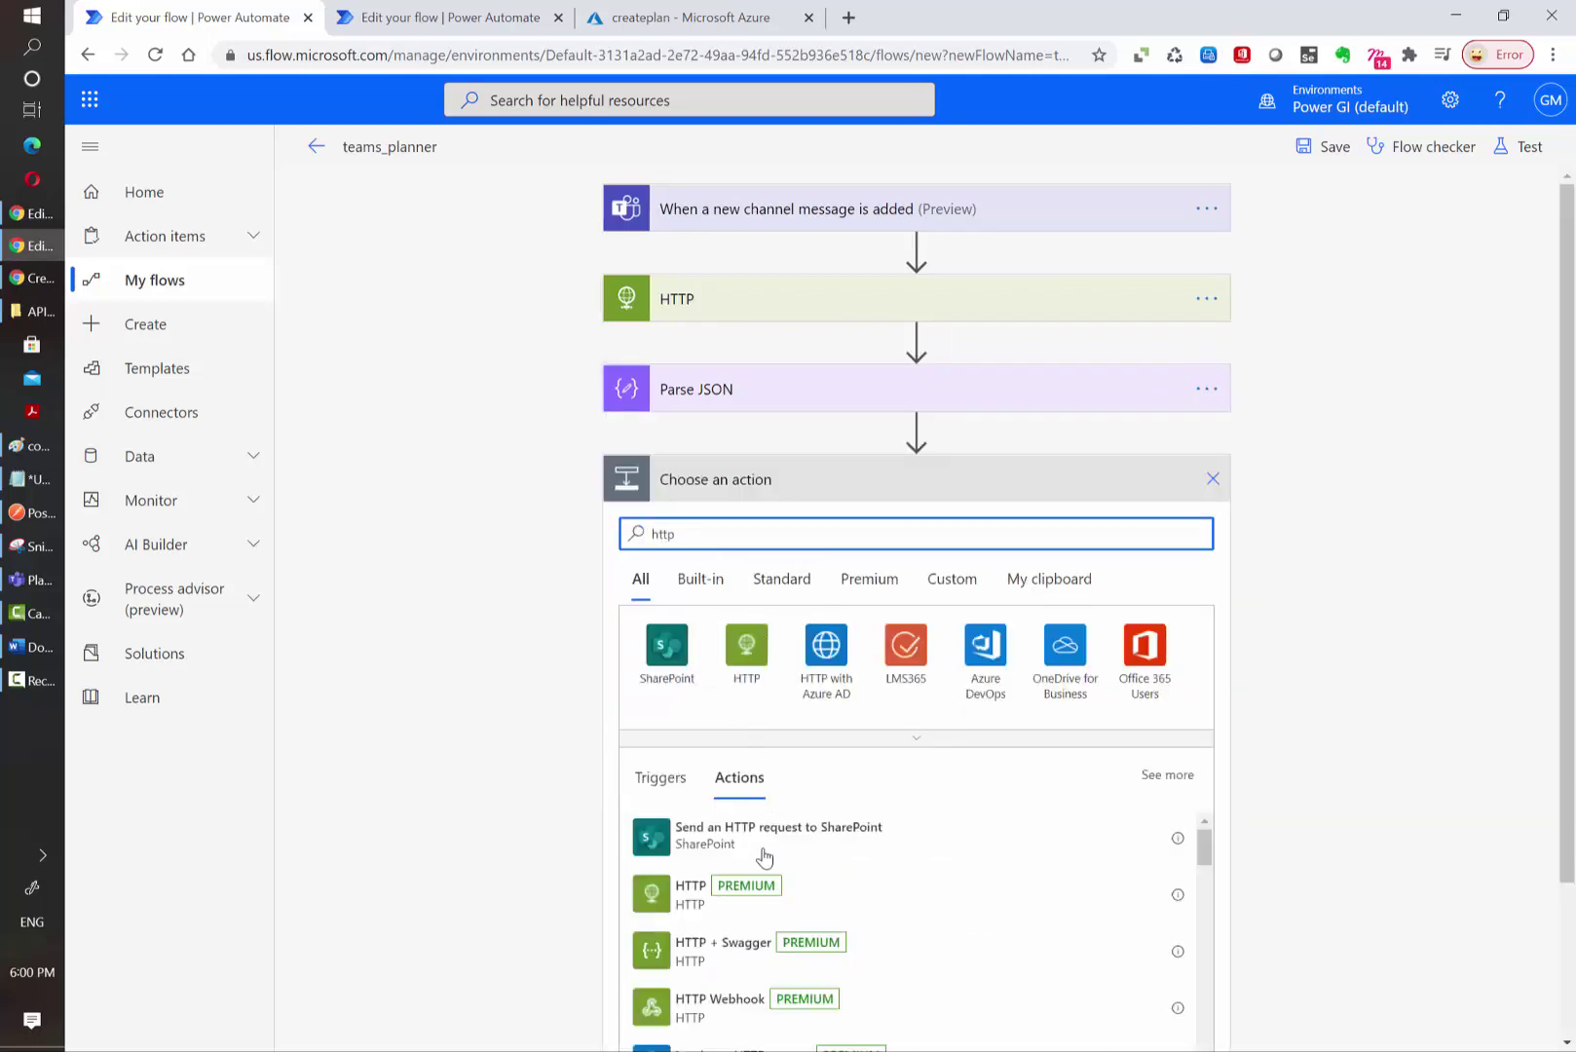
{"action": "left_click", "coordinate": [759, 892]}
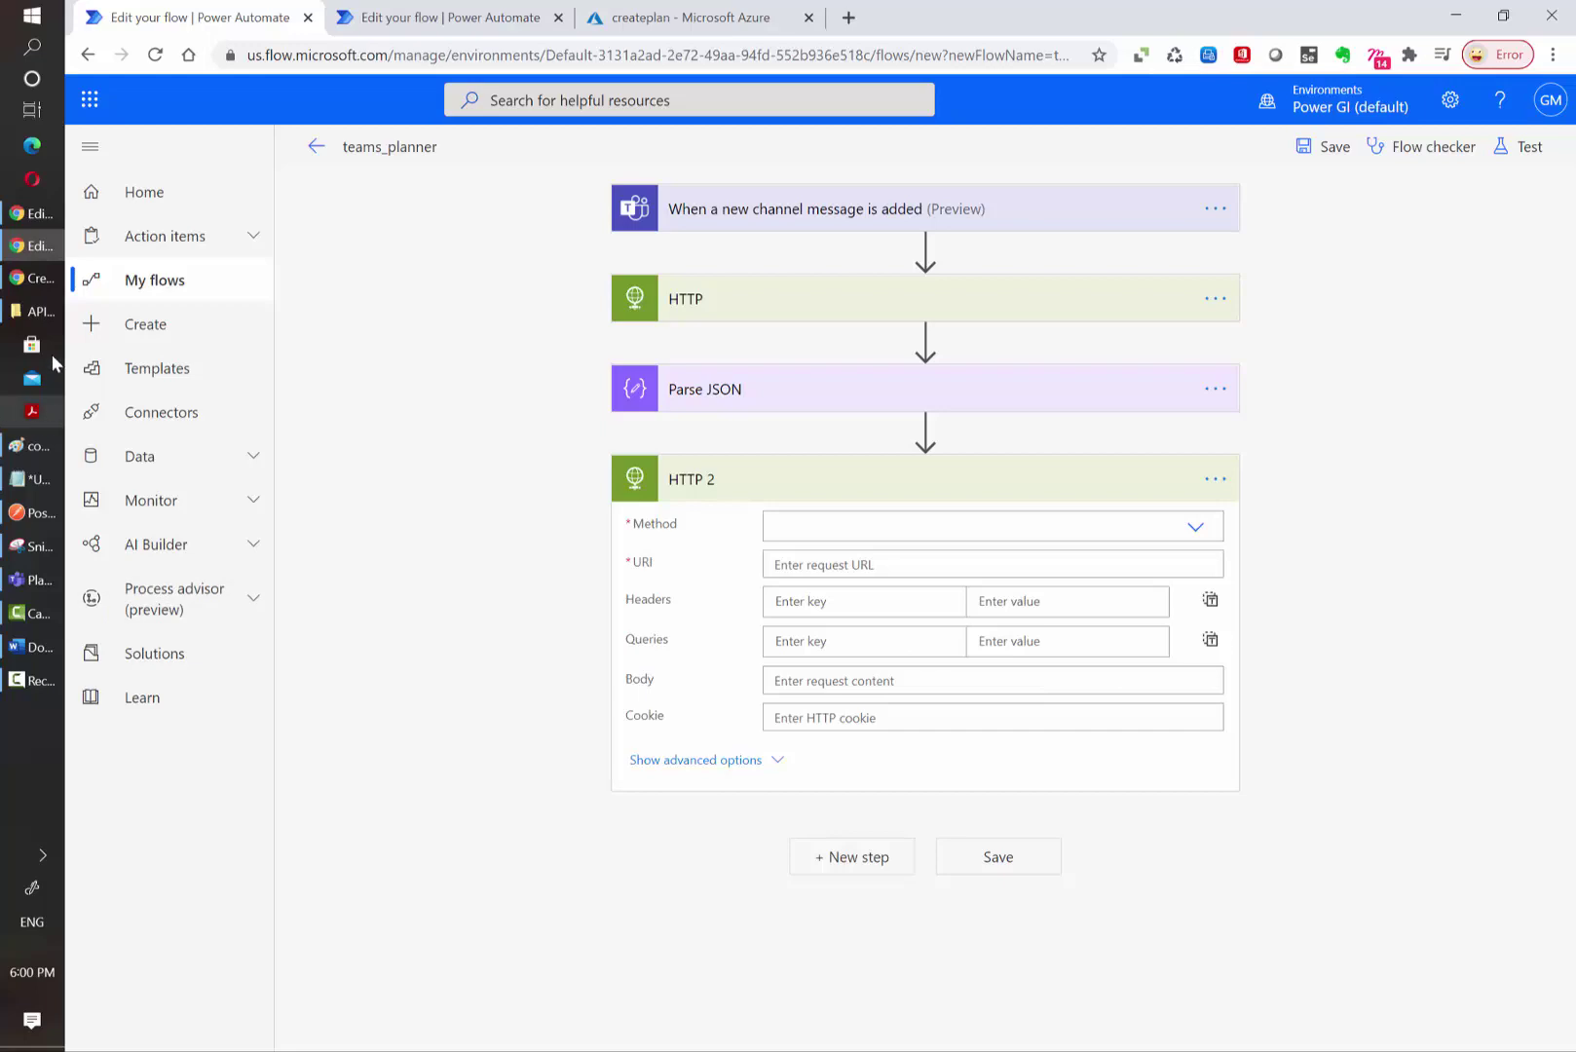
Set HTTP 2's method to POST, matching the Create plannerPlan documentation example
{"action": "left_click", "coordinate": [31, 286]}
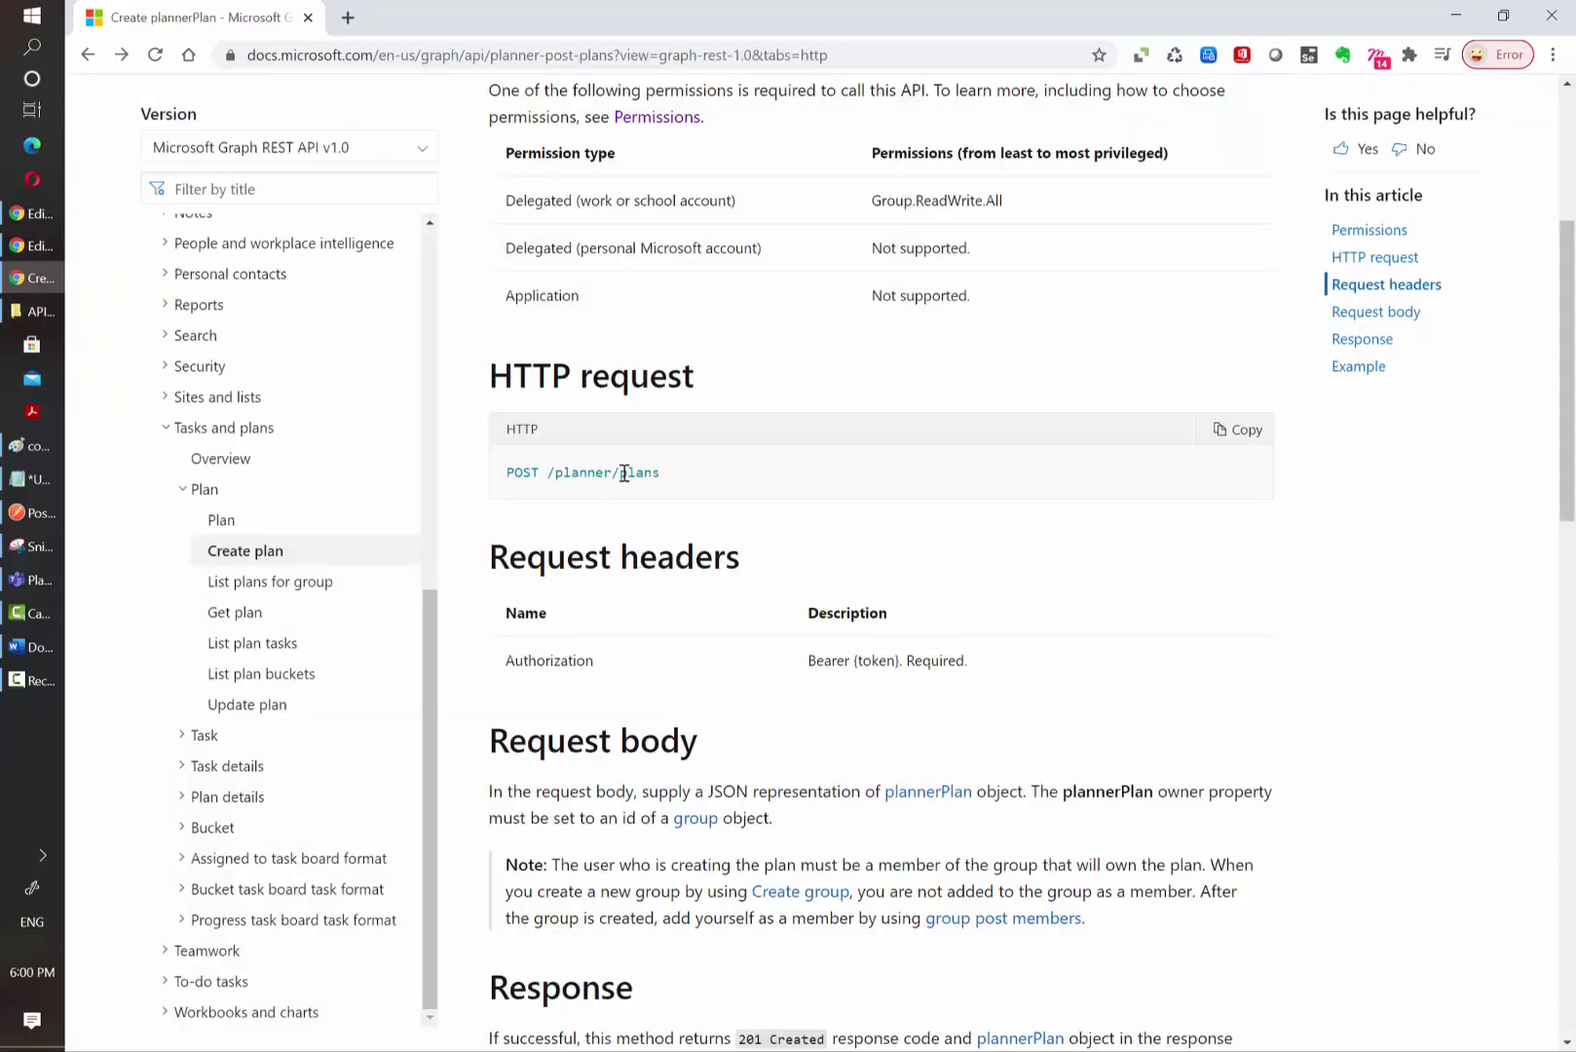
{"action": "scroll", "coordinate": [626, 467], "scroll_direction": "down", "scroll_amount": 1}
{"action": "left_click_drag", "start_coordinate": [554, 367], "coordinate": [677, 377]}
{"action": "scroll", "coordinate": [650, 620], "scroll_direction": "down", "scroll_amount": 8}
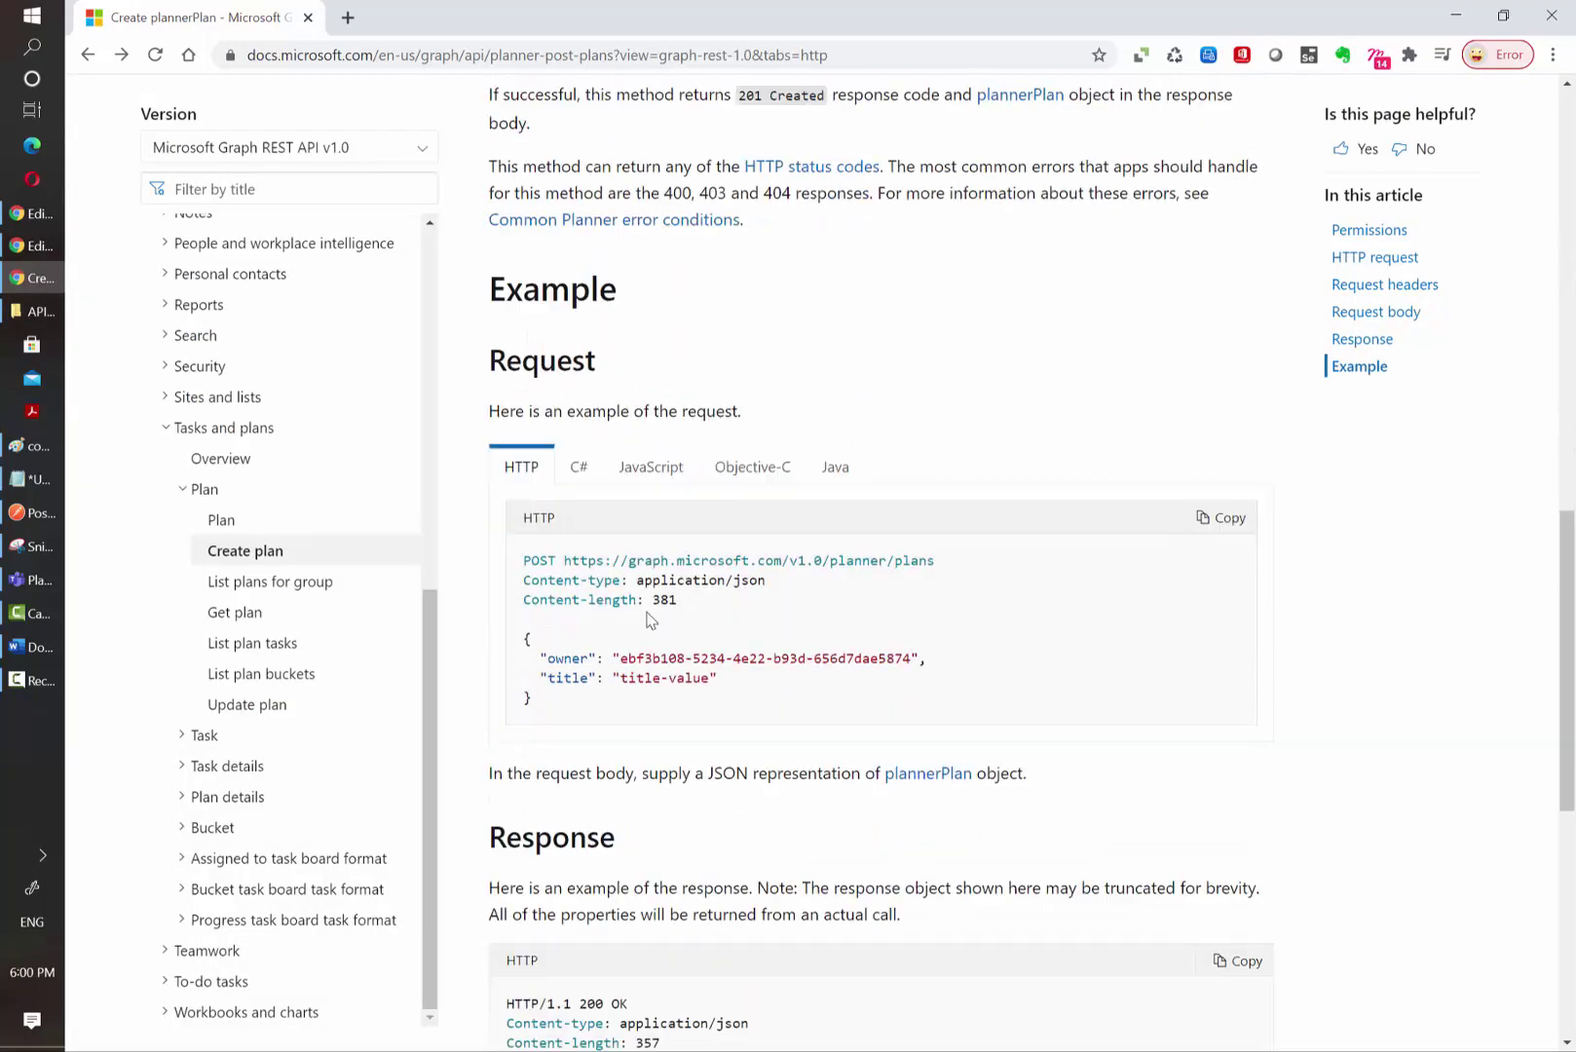
{"action": "scroll", "coordinate": [672, 504], "scroll_direction": "down", "scroll_amount": 1}
{"action": "triple_click", "coordinate": [539, 455]}
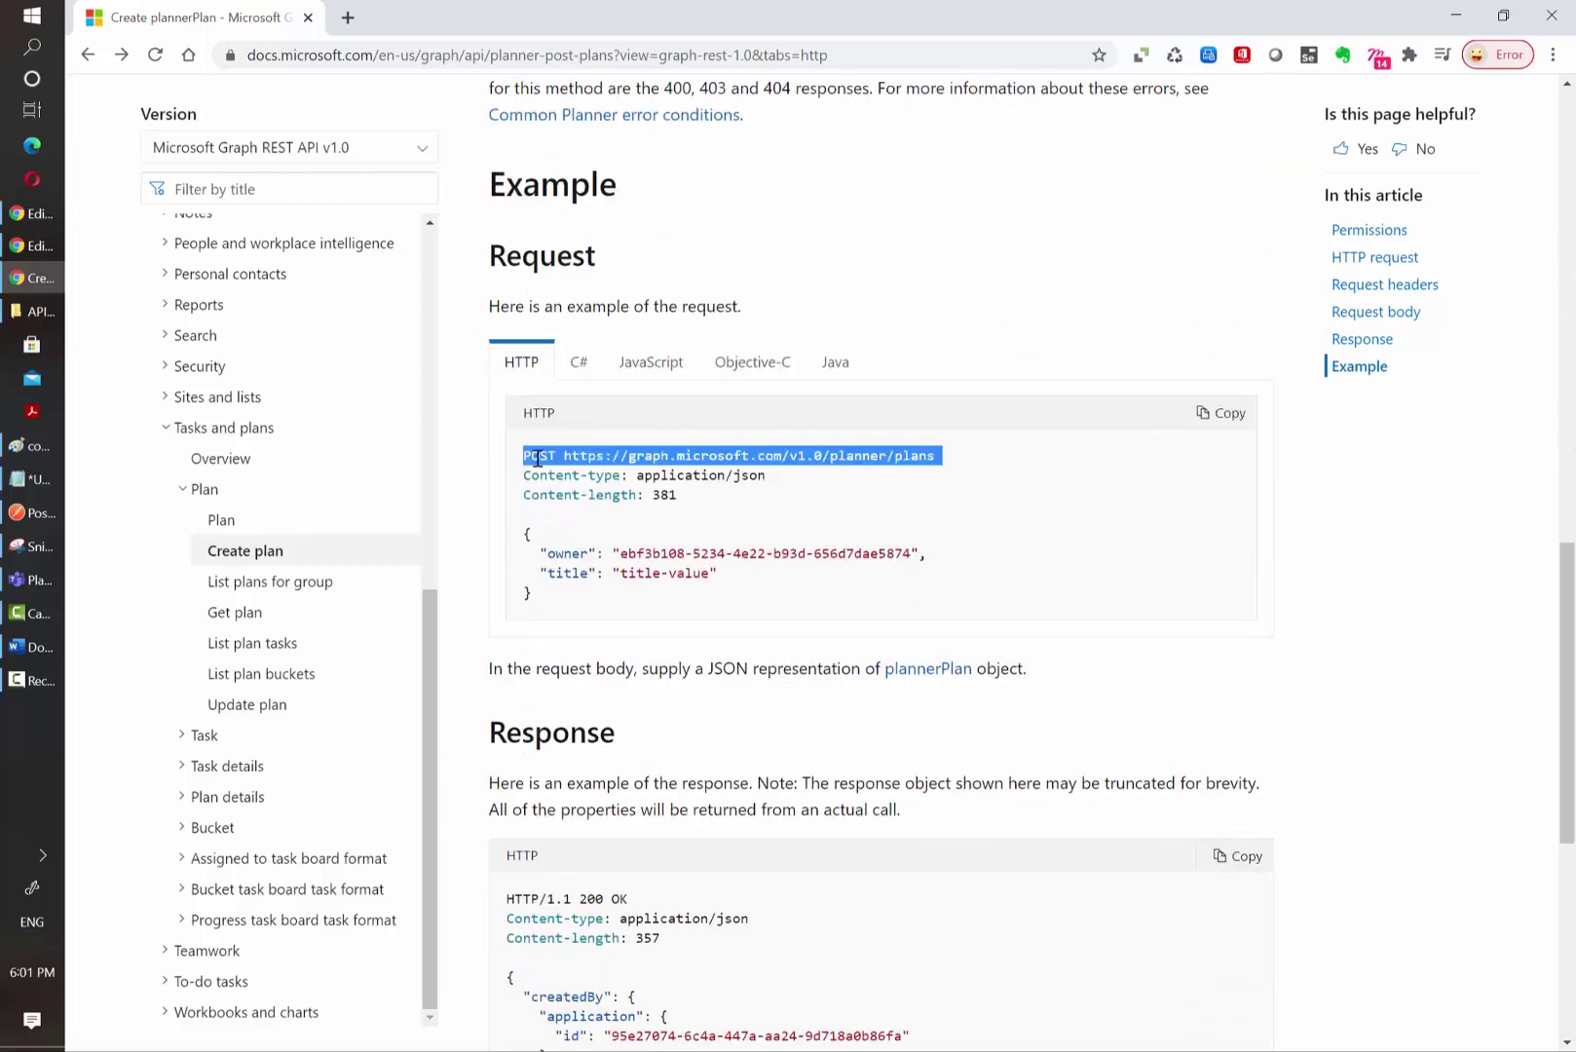
{"action": "left_click", "coordinate": [538, 454]}
{"action": "left_click_drag", "start_coordinate": [522, 455], "coordinate": [559, 455]}
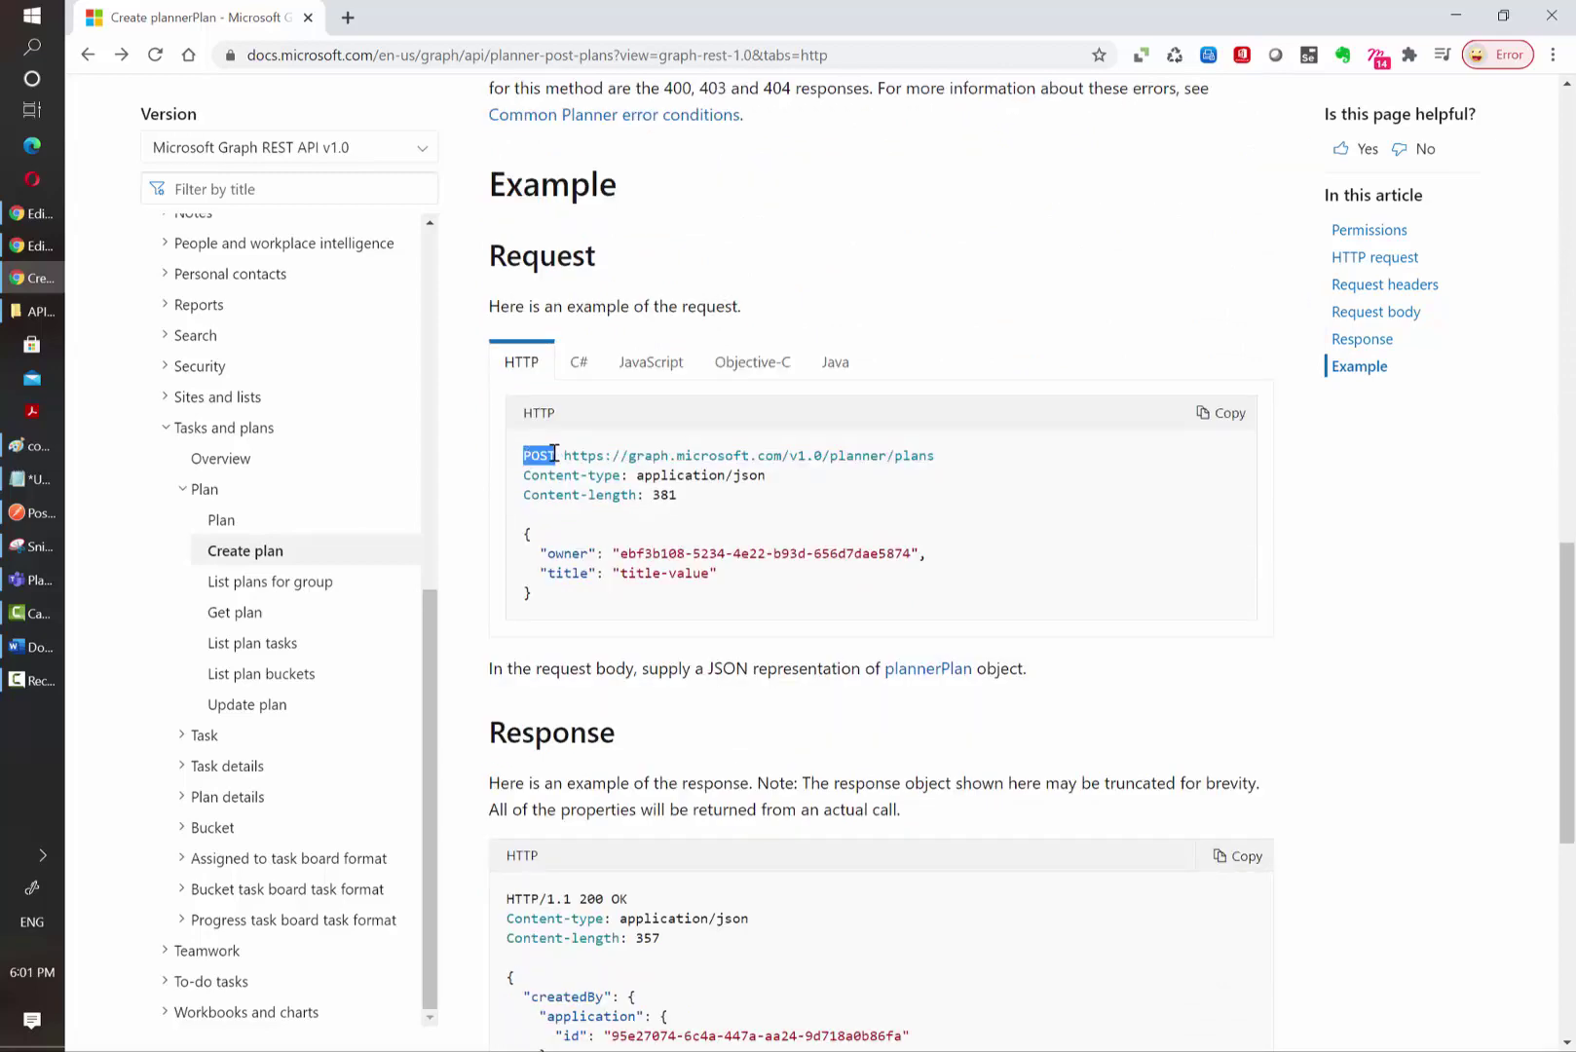
{"action": "key", "text": "alt+Tab"}
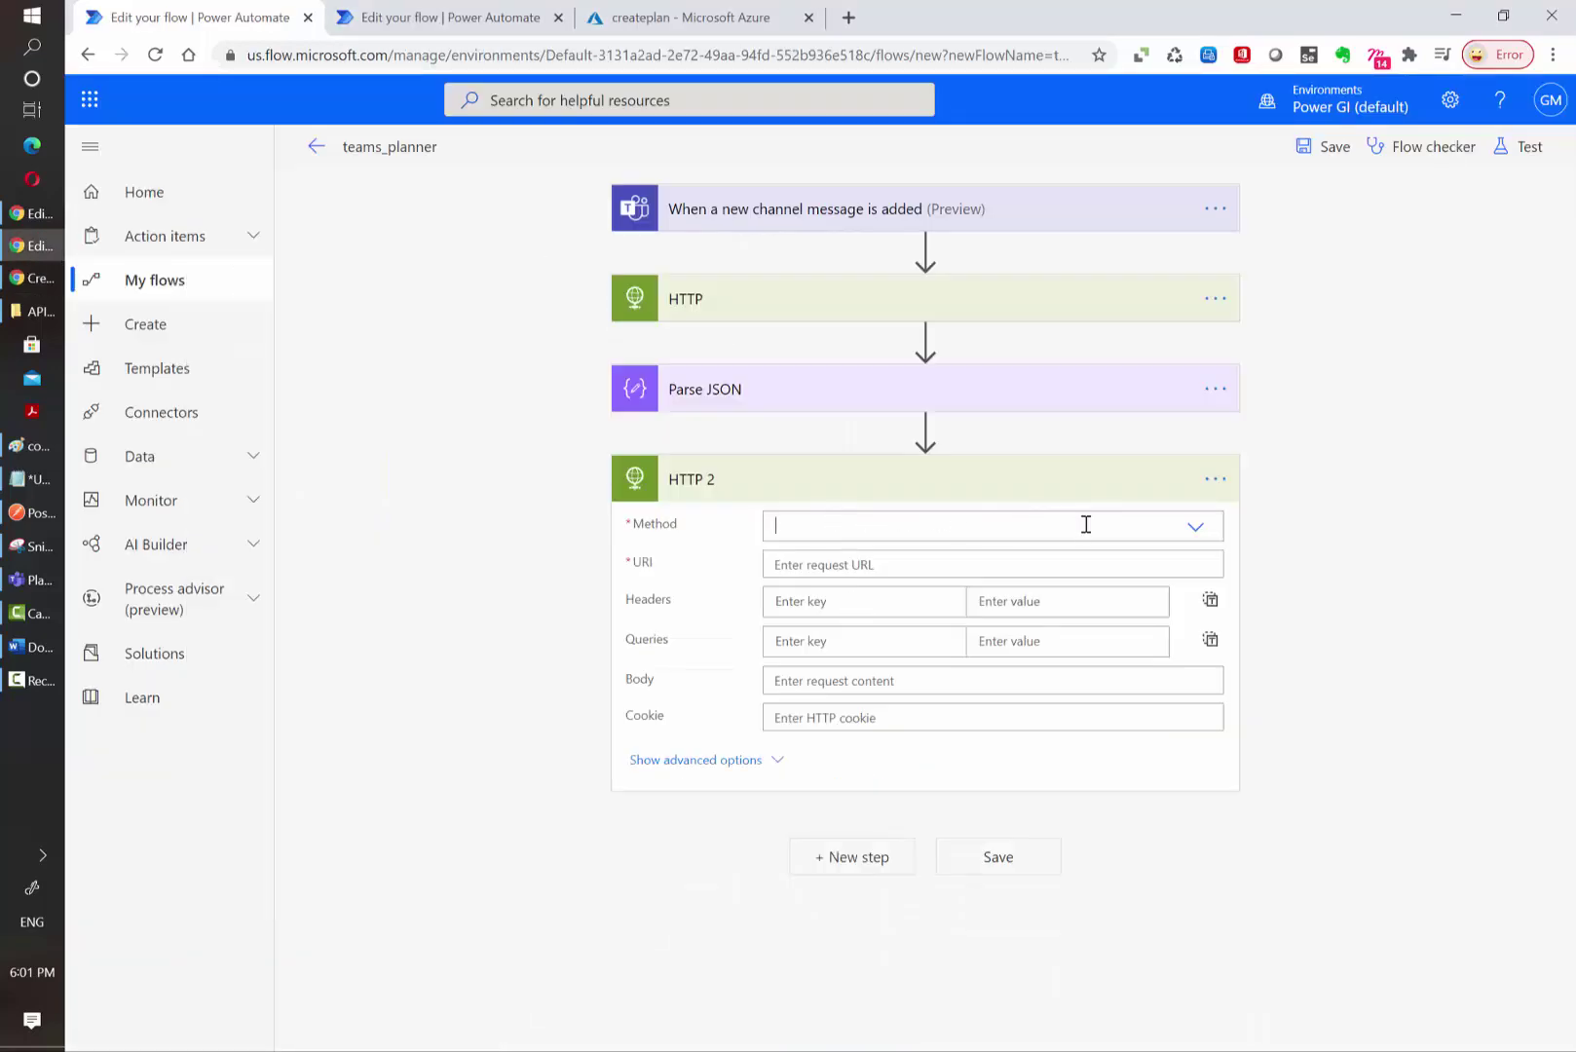
{"action": "left_click", "coordinate": [1086, 524]}
{"action": "left_click", "coordinate": [816, 609]}
{"action": "key", "text": "alt+Tab"}
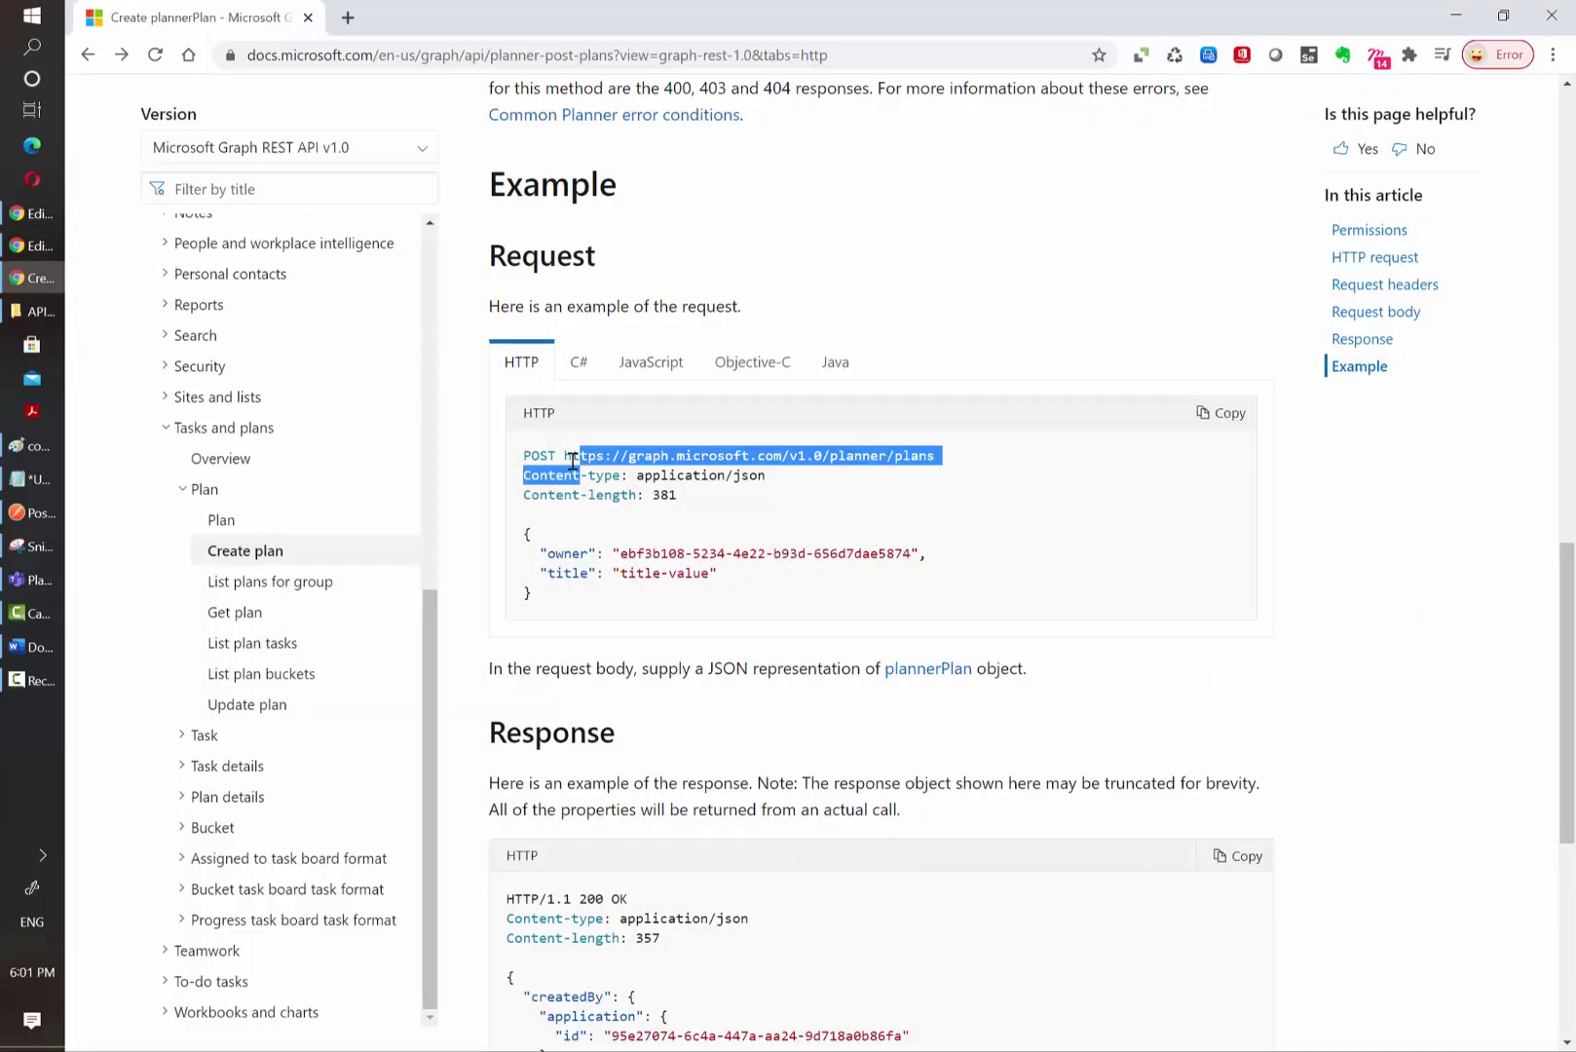
{"action": "left_click", "coordinate": [568, 457]}
{"action": "left_click_drag", "start_coordinate": [565, 455], "coordinate": [942, 452]}
{"action": "key", "text": "ctrl+c"}
{"action": "key", "text": "alt+Tab"}
{"action": "left_click", "coordinate": [862, 567]}
{"action": "key", "text": "ctrl+v"}
Pick out the example's Content-type: application/json header for HTTP 2's Headers
{"action": "key", "text": "alt+Tab"}
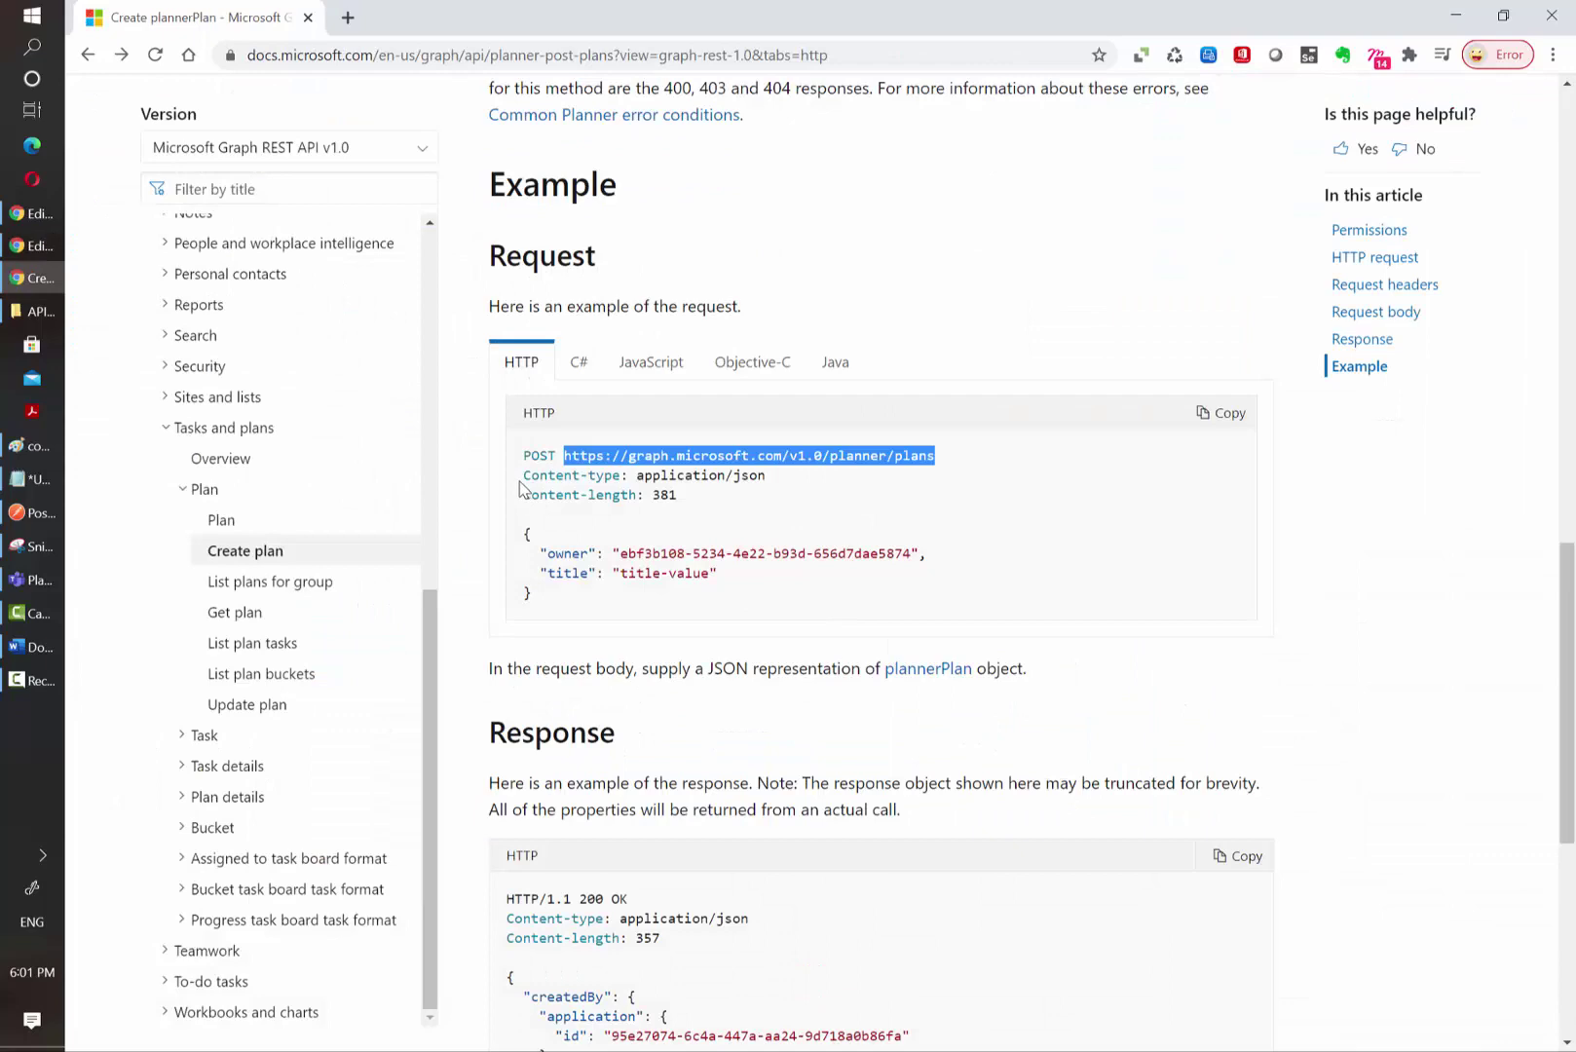
{"action": "left_click", "coordinate": [525, 477]}
{"action": "left_click_drag", "start_coordinate": [609, 477], "coordinate": [766, 478]}
{"action": "left_click", "coordinate": [614, 477]}
{"action": "double_click", "coordinate": [603, 476]}
{"action": "left_click", "coordinate": [511, 473]}
{"action": "left_click", "coordinate": [647, 478]}
{"action": "key", "text": "alt+Tab"}
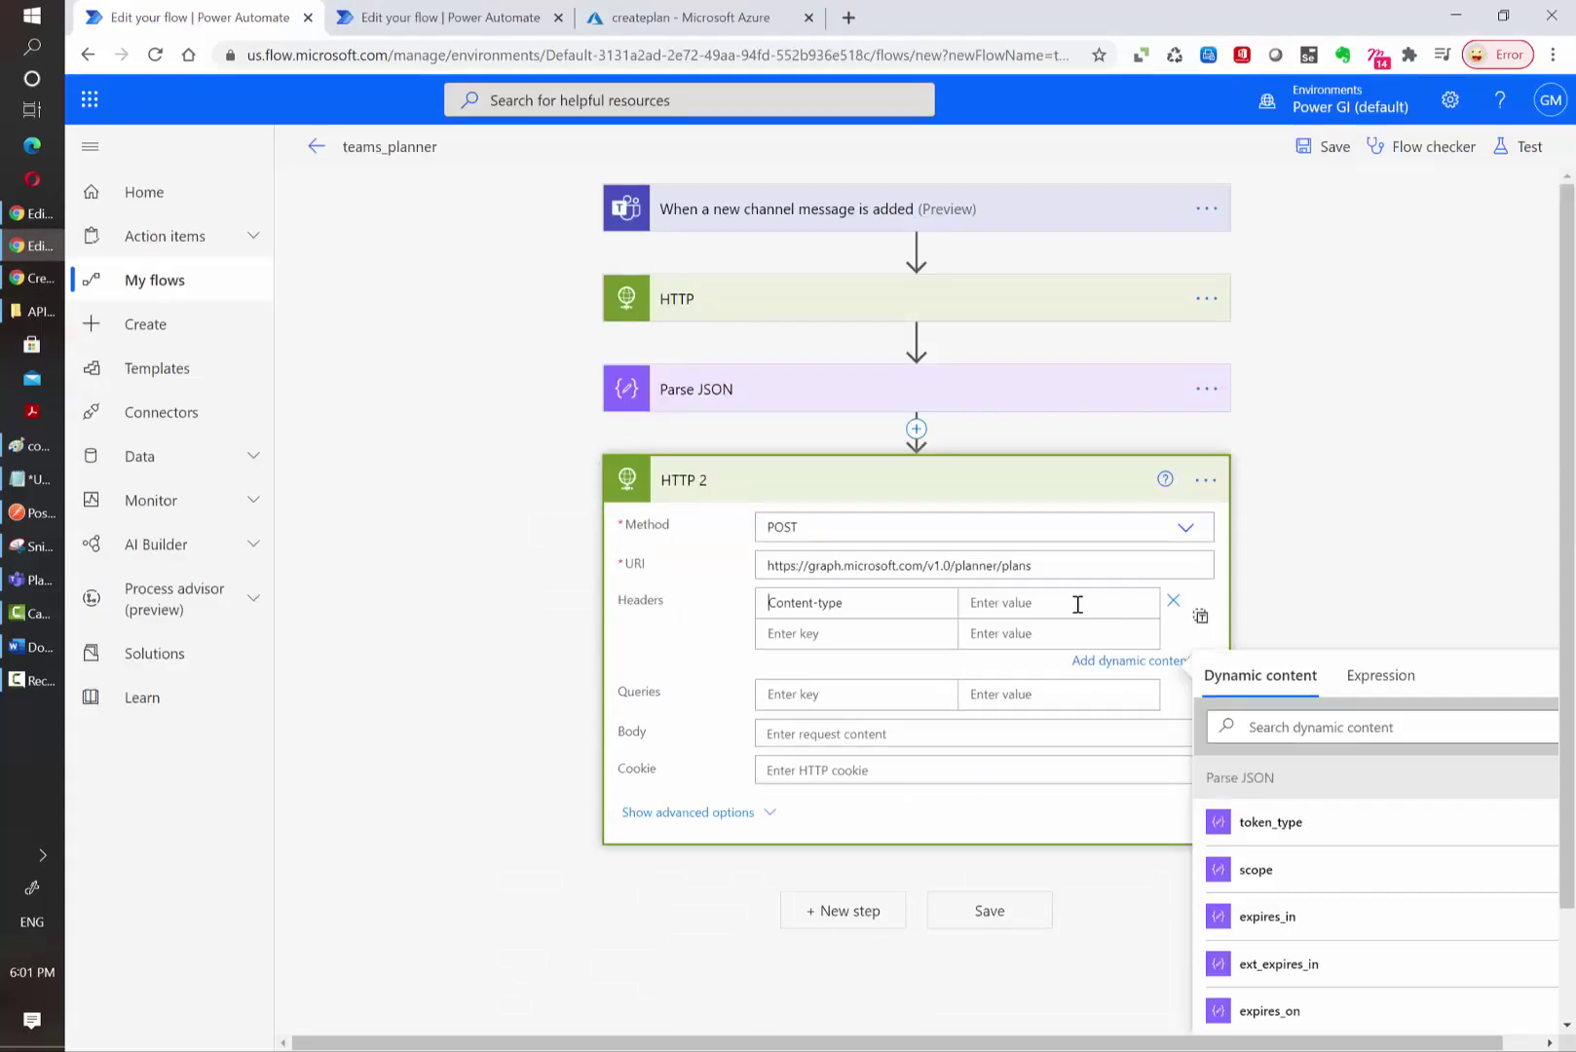
{"action": "key", "text": "alt+Tab"}
Select the example JSON request body with its owner and title lines
{"action": "scroll", "coordinate": [510, 531], "scroll_direction": "down", "scroll_amount": 1}
{"action": "scroll", "coordinate": [511, 531], "scroll_direction": "down", "scroll_amount": 1}
{"action": "left_click", "coordinate": [524, 430]}
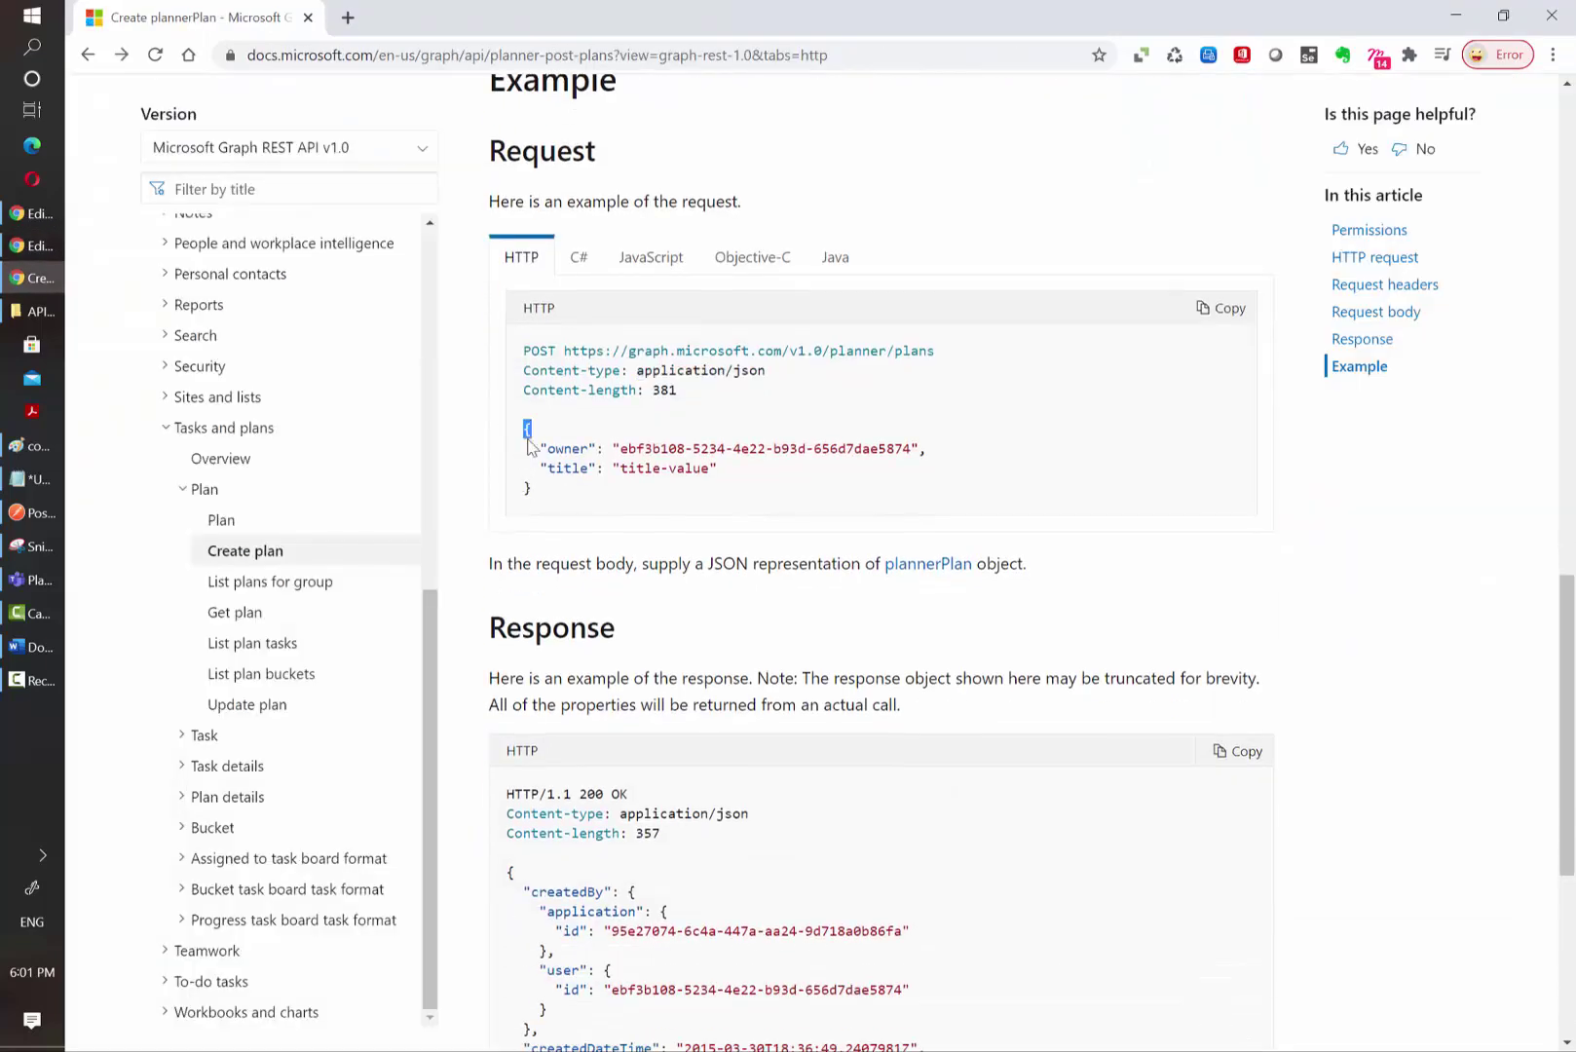
{"action": "left_click_drag", "start_coordinate": [547, 470], "coordinate": [734, 478]}
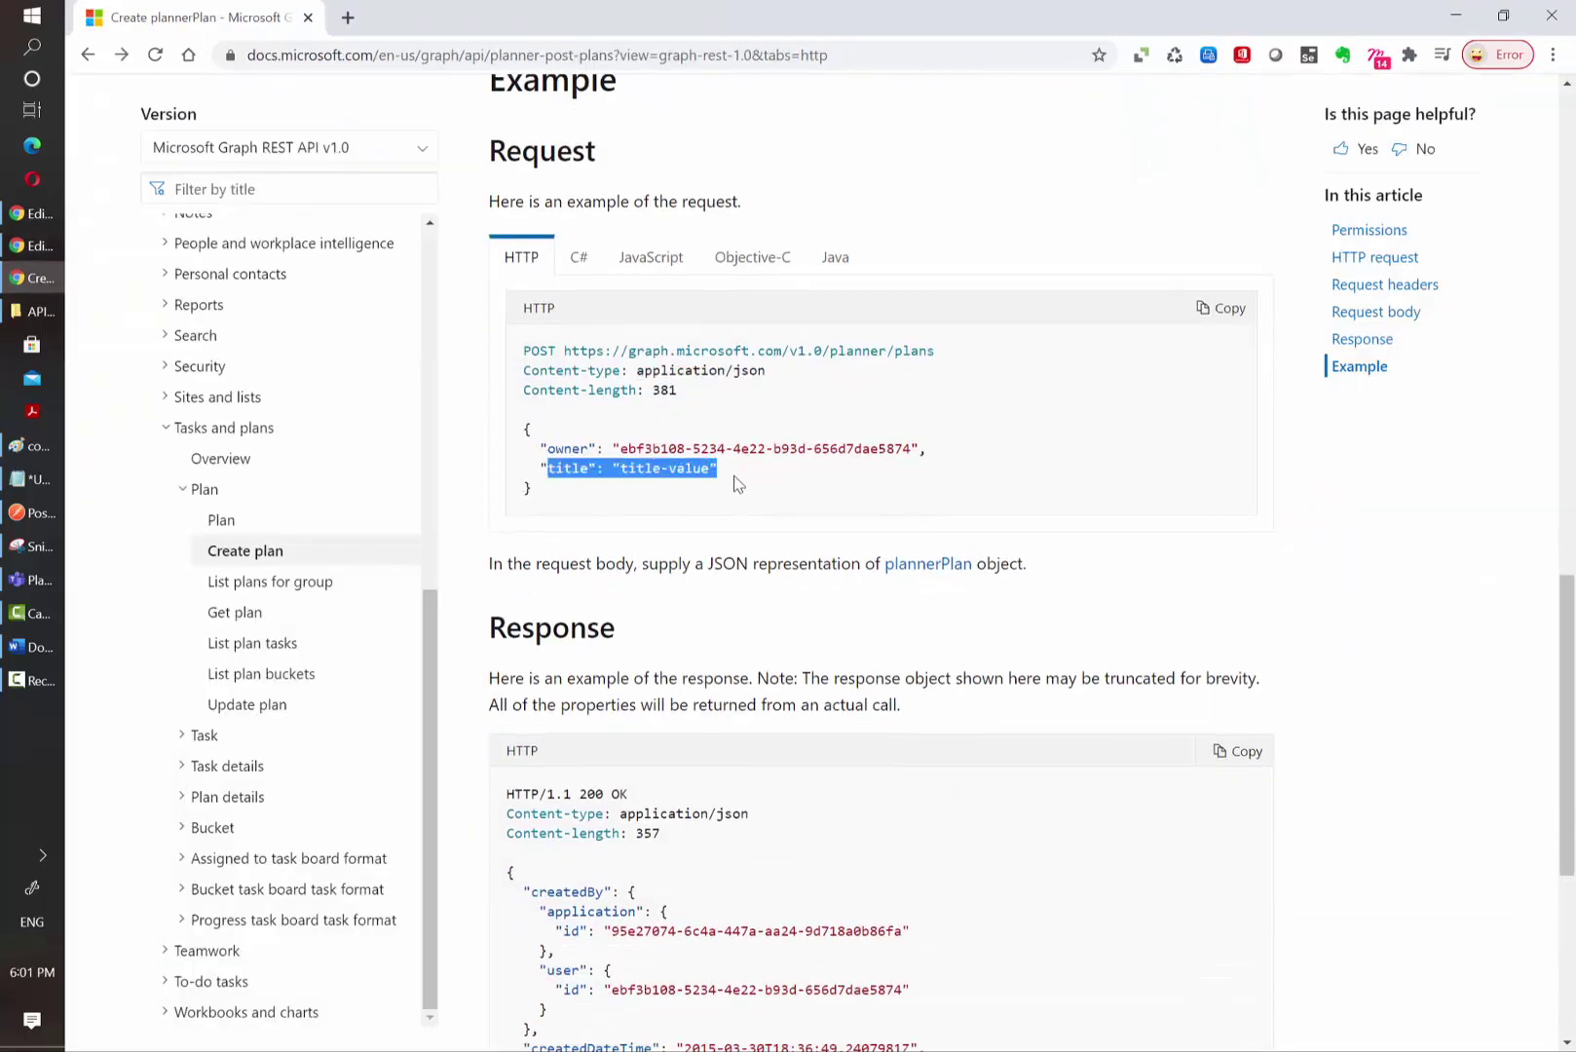
{"action": "left_click", "coordinate": [579, 467]}
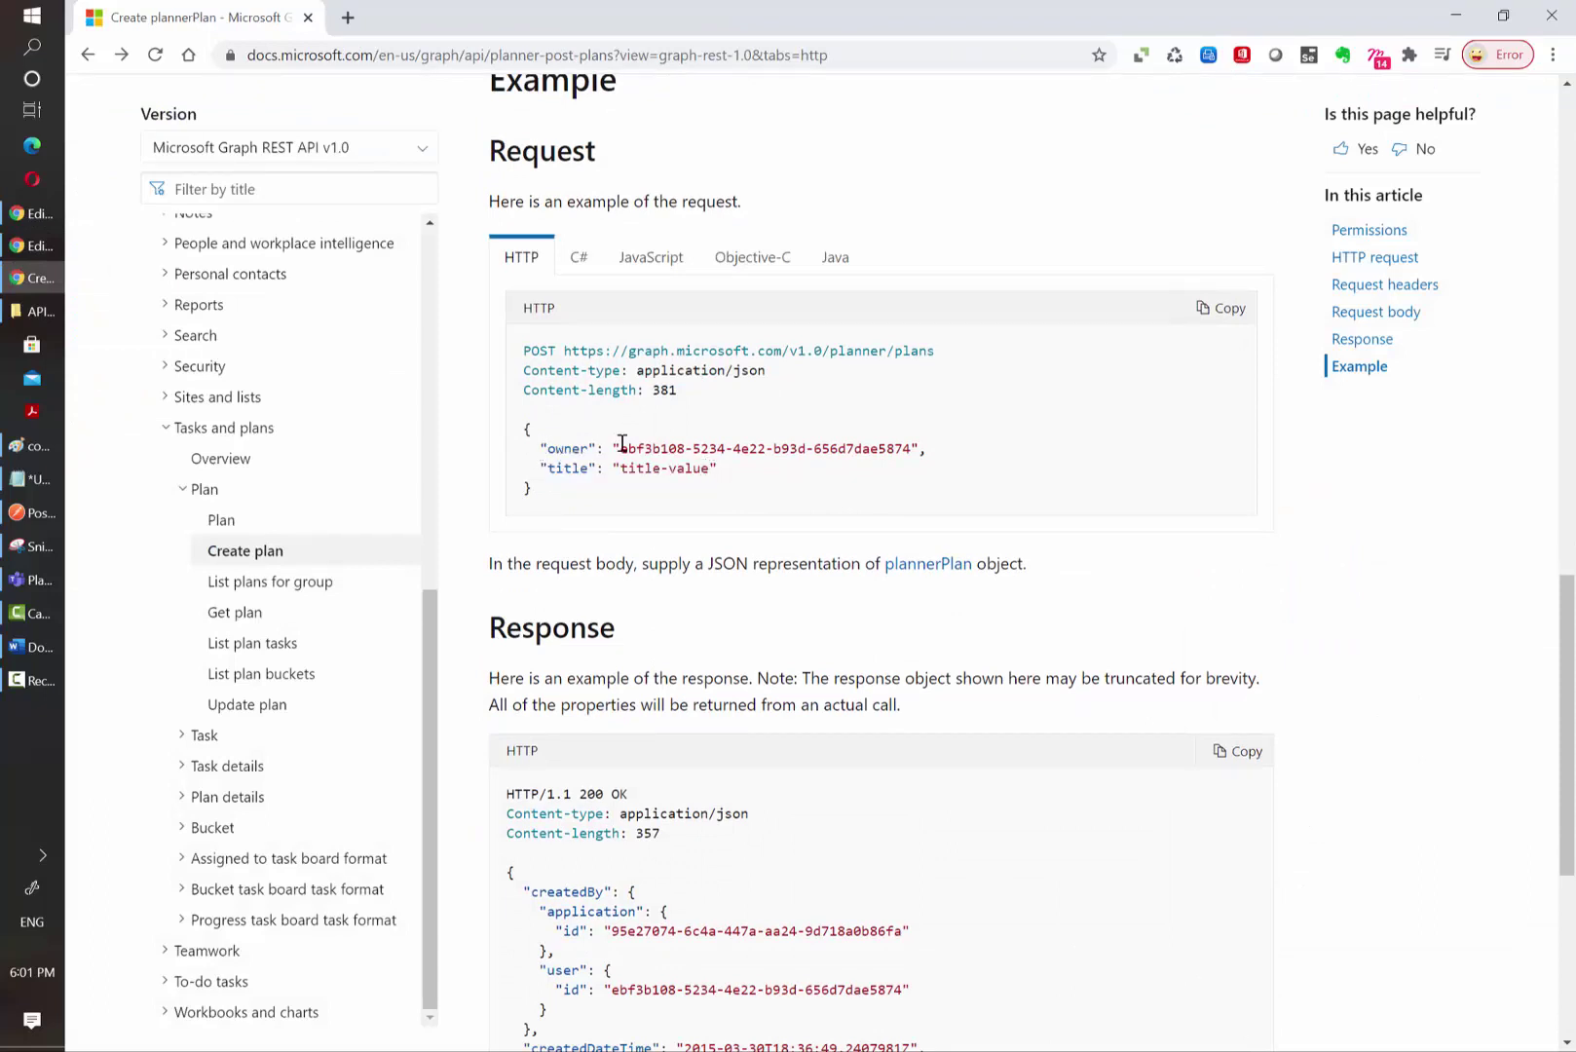
{"action": "left_click_drag", "start_coordinate": [540, 448], "coordinate": [948, 458]}
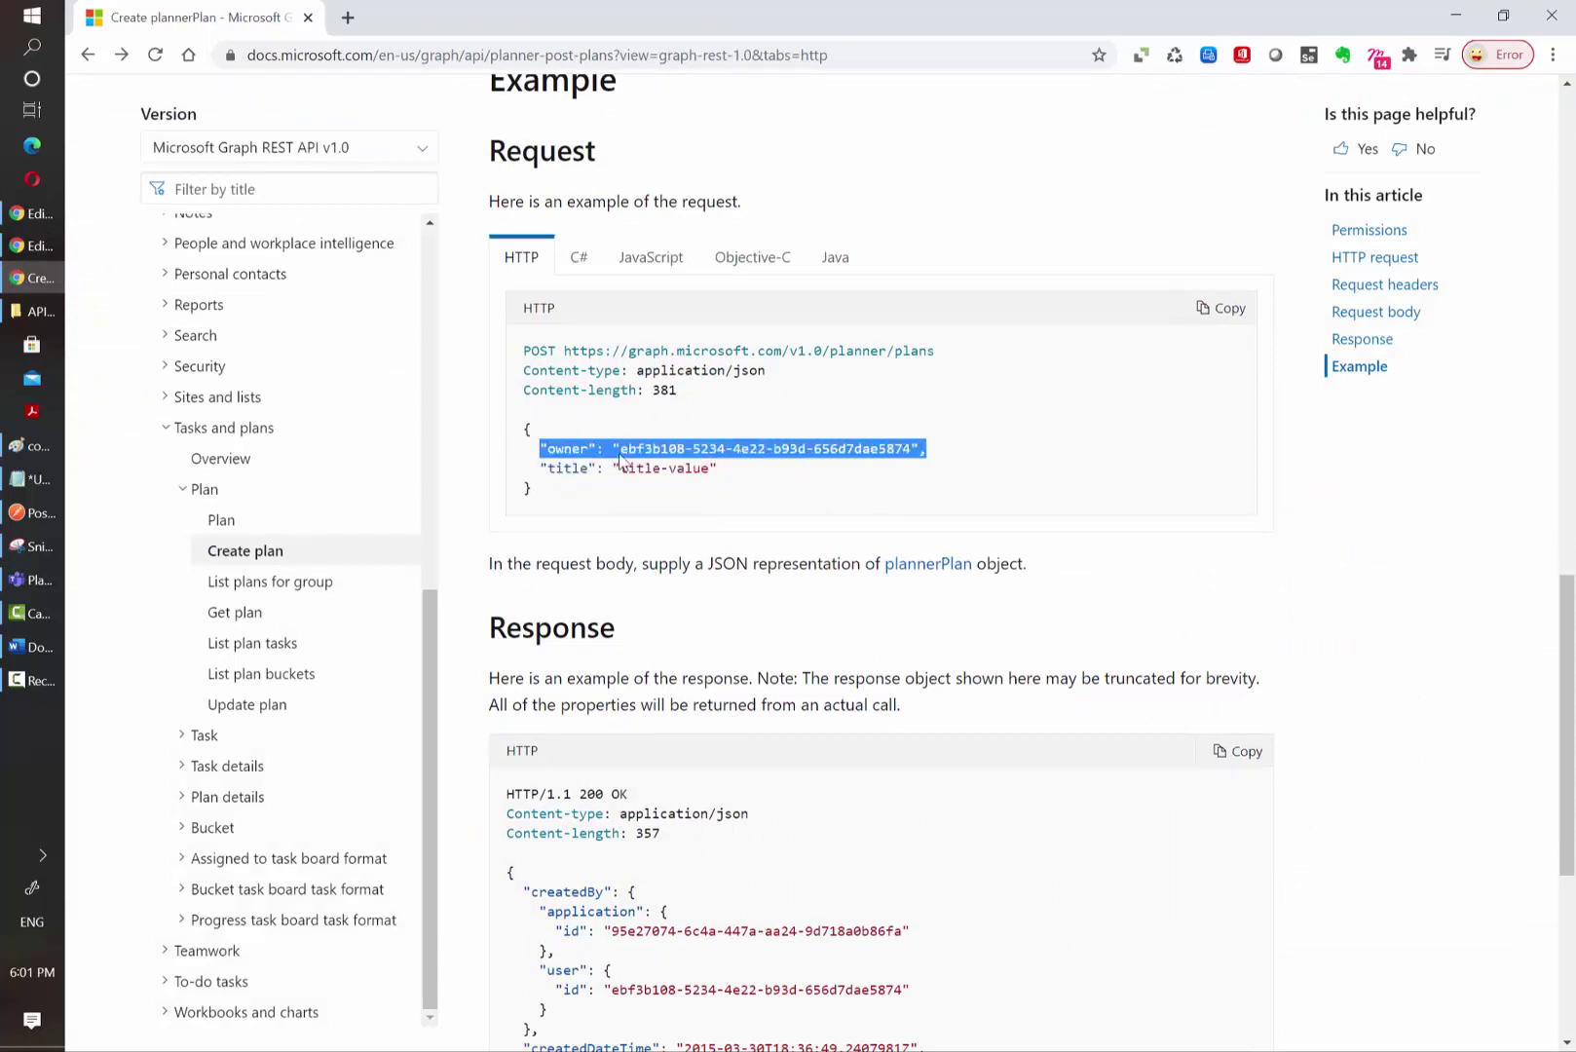
{"action": "left_click_drag", "start_coordinate": [524, 426], "coordinate": [544, 507]}
{"action": "key", "text": "ctrl+c"}
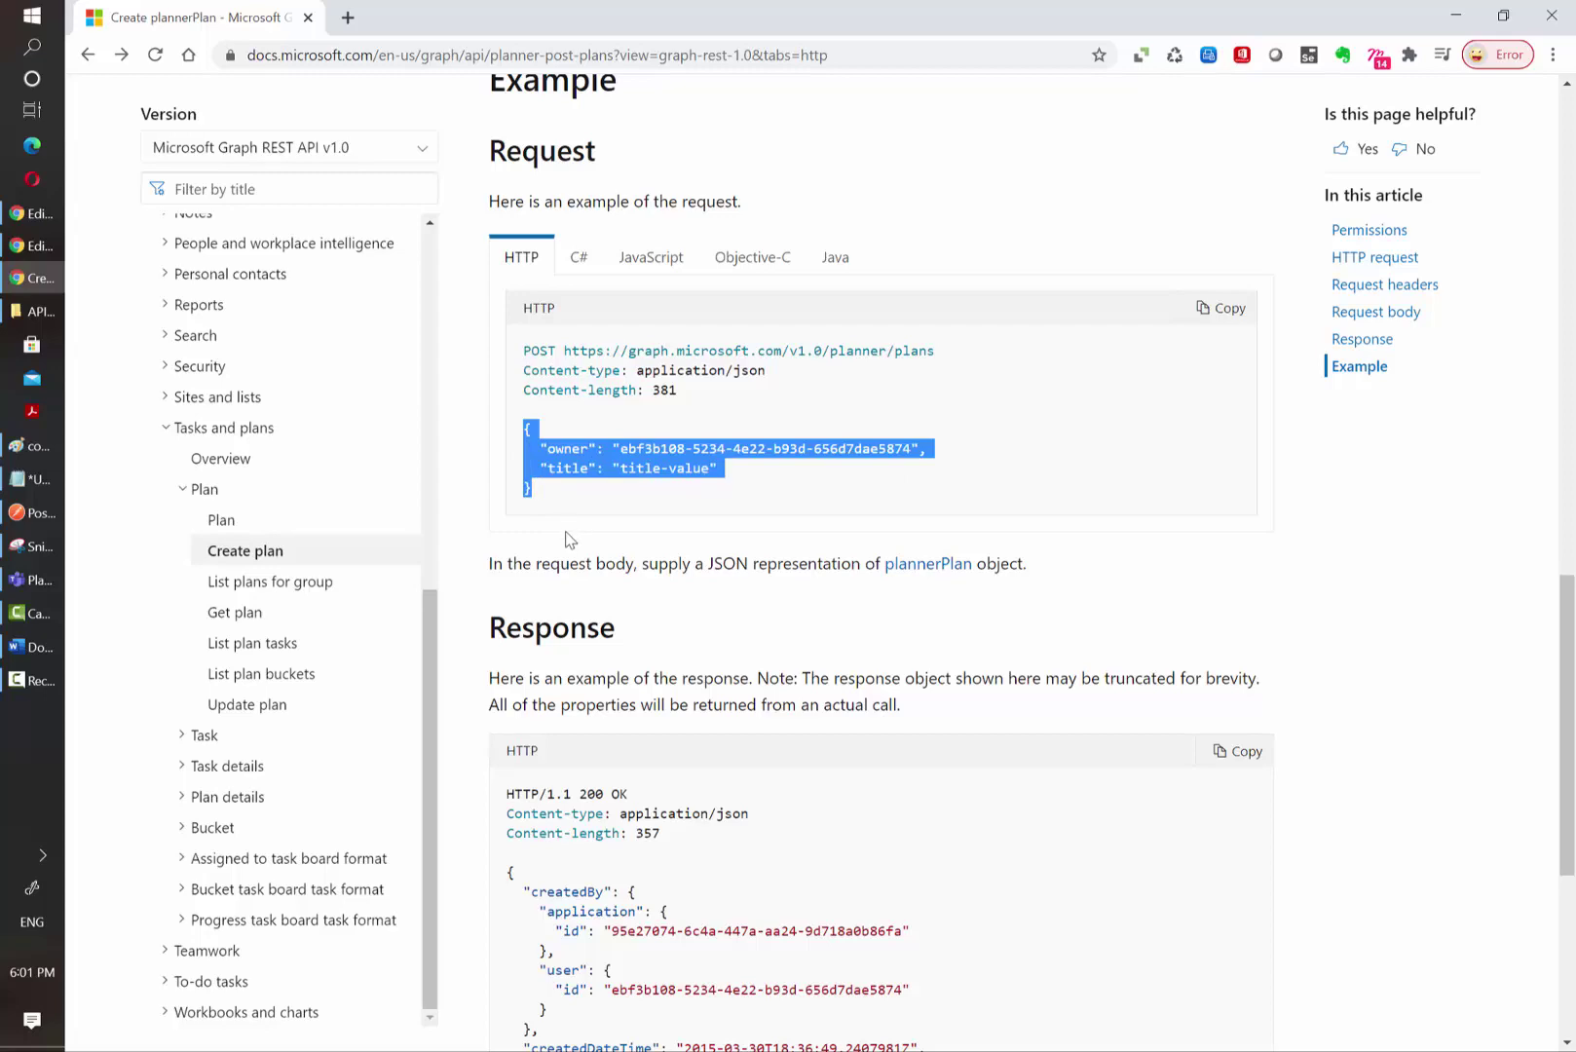
{"action": "key", "text": "alt+Tab"}
Paste the owner/title JSON into HTTP 2's Body and select the placeholder owner id
{"action": "left_click", "coordinate": [792, 734]}
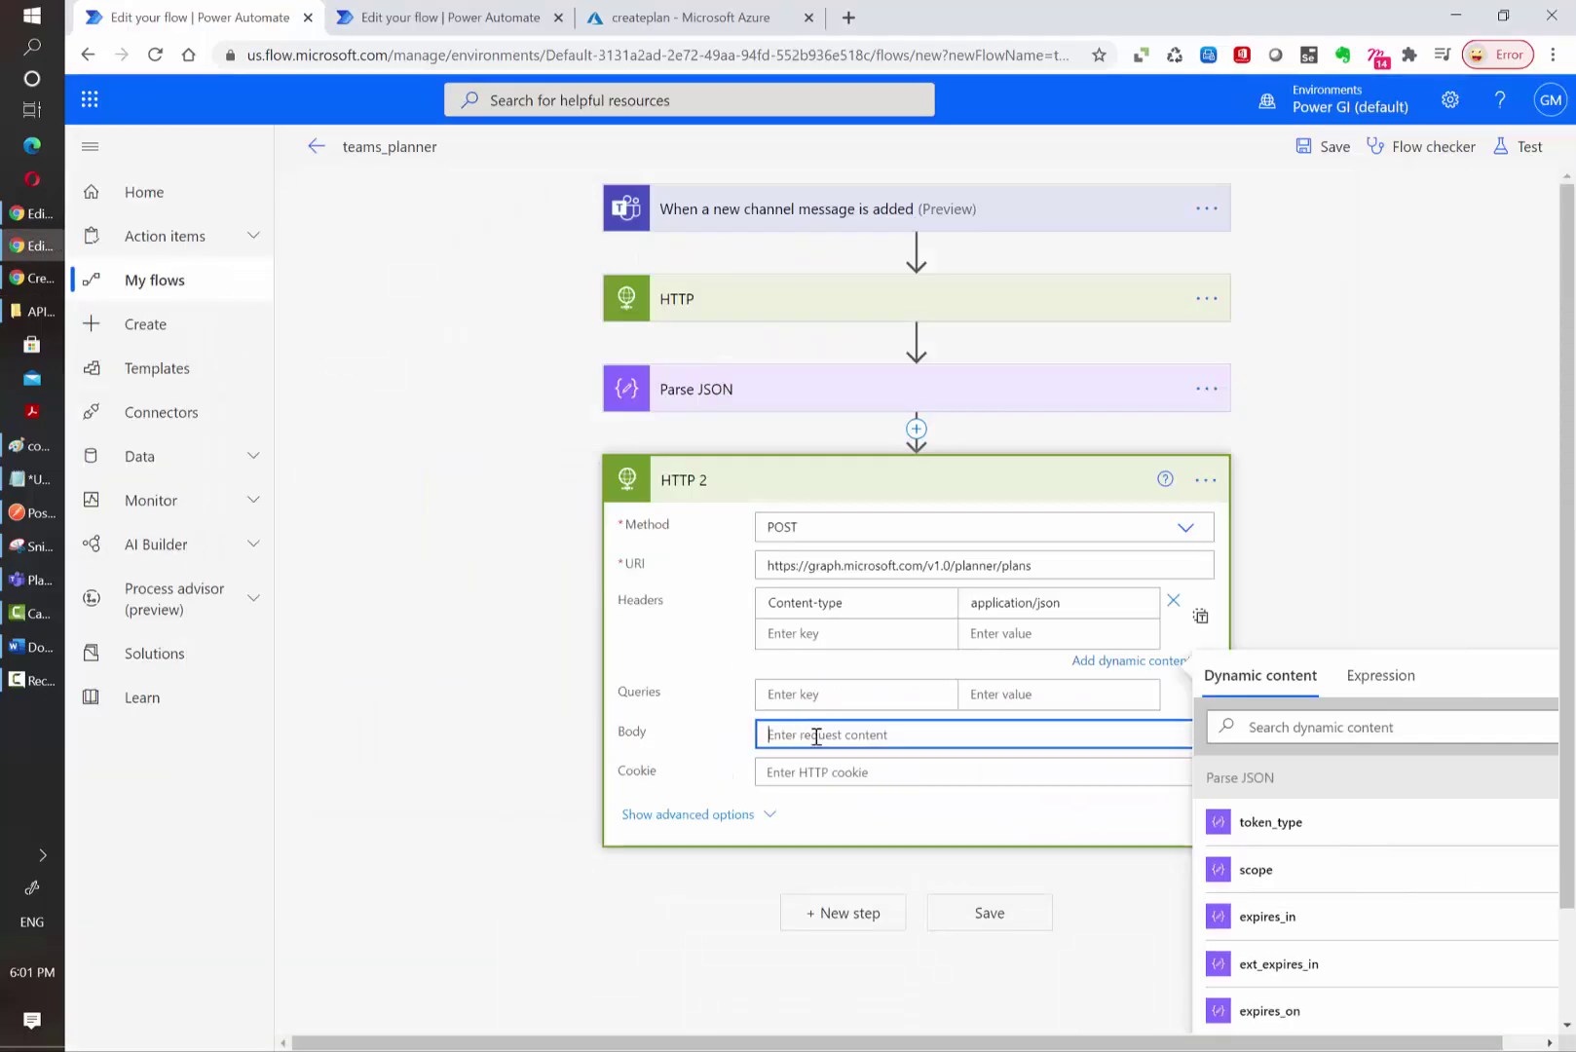
{"action": "key", "text": "ctrl+v"}
{"action": "left_click_drag", "start_coordinate": [904, 636], "coordinate": [1074, 631]}
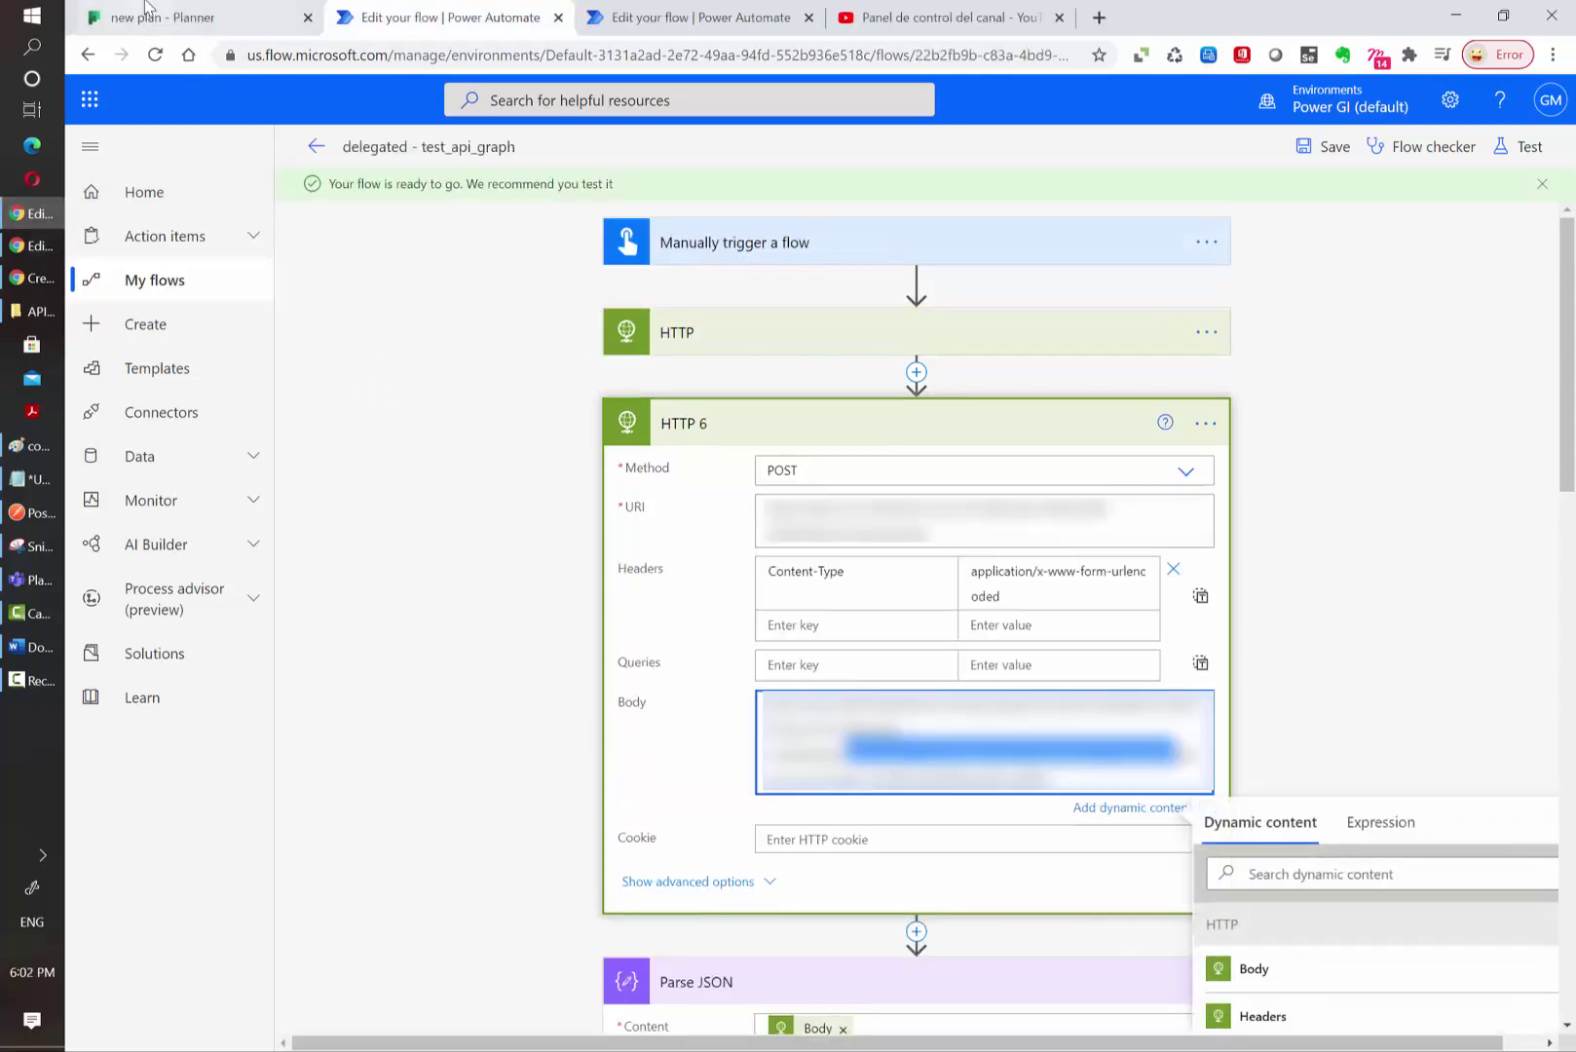
Open the 'new plan' board from the Planner hub
{"action": "left_click", "coordinate": [171, 14]}
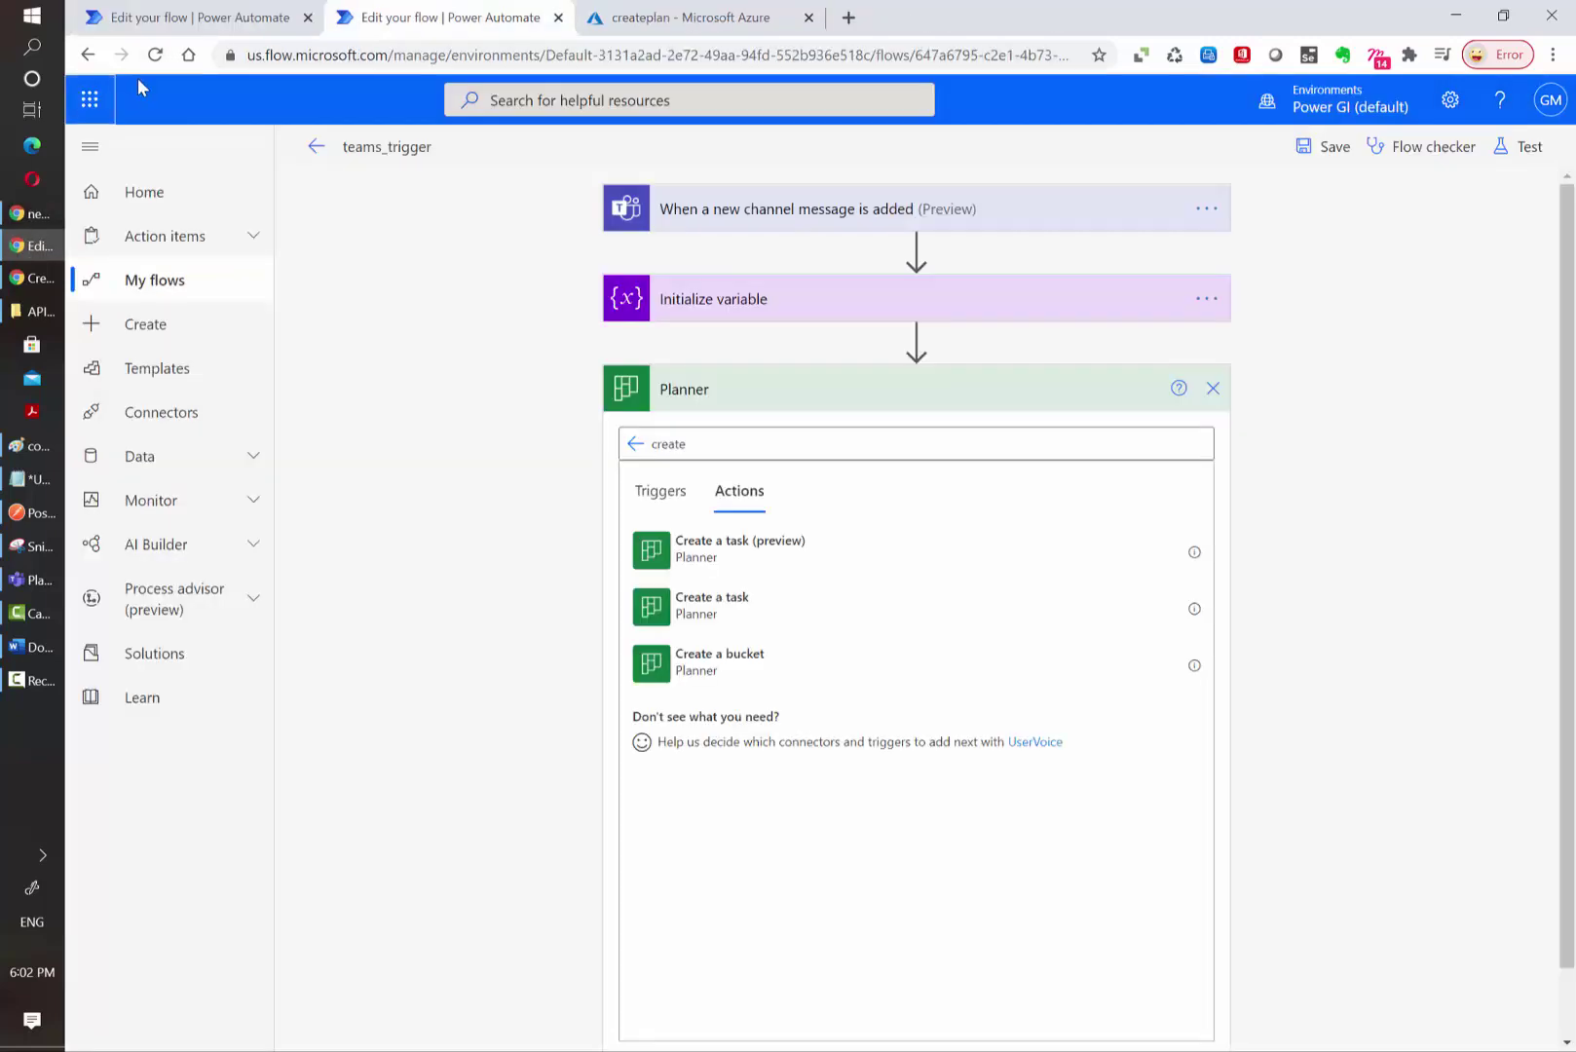
{"action": "left_click", "coordinate": [88, 99]}
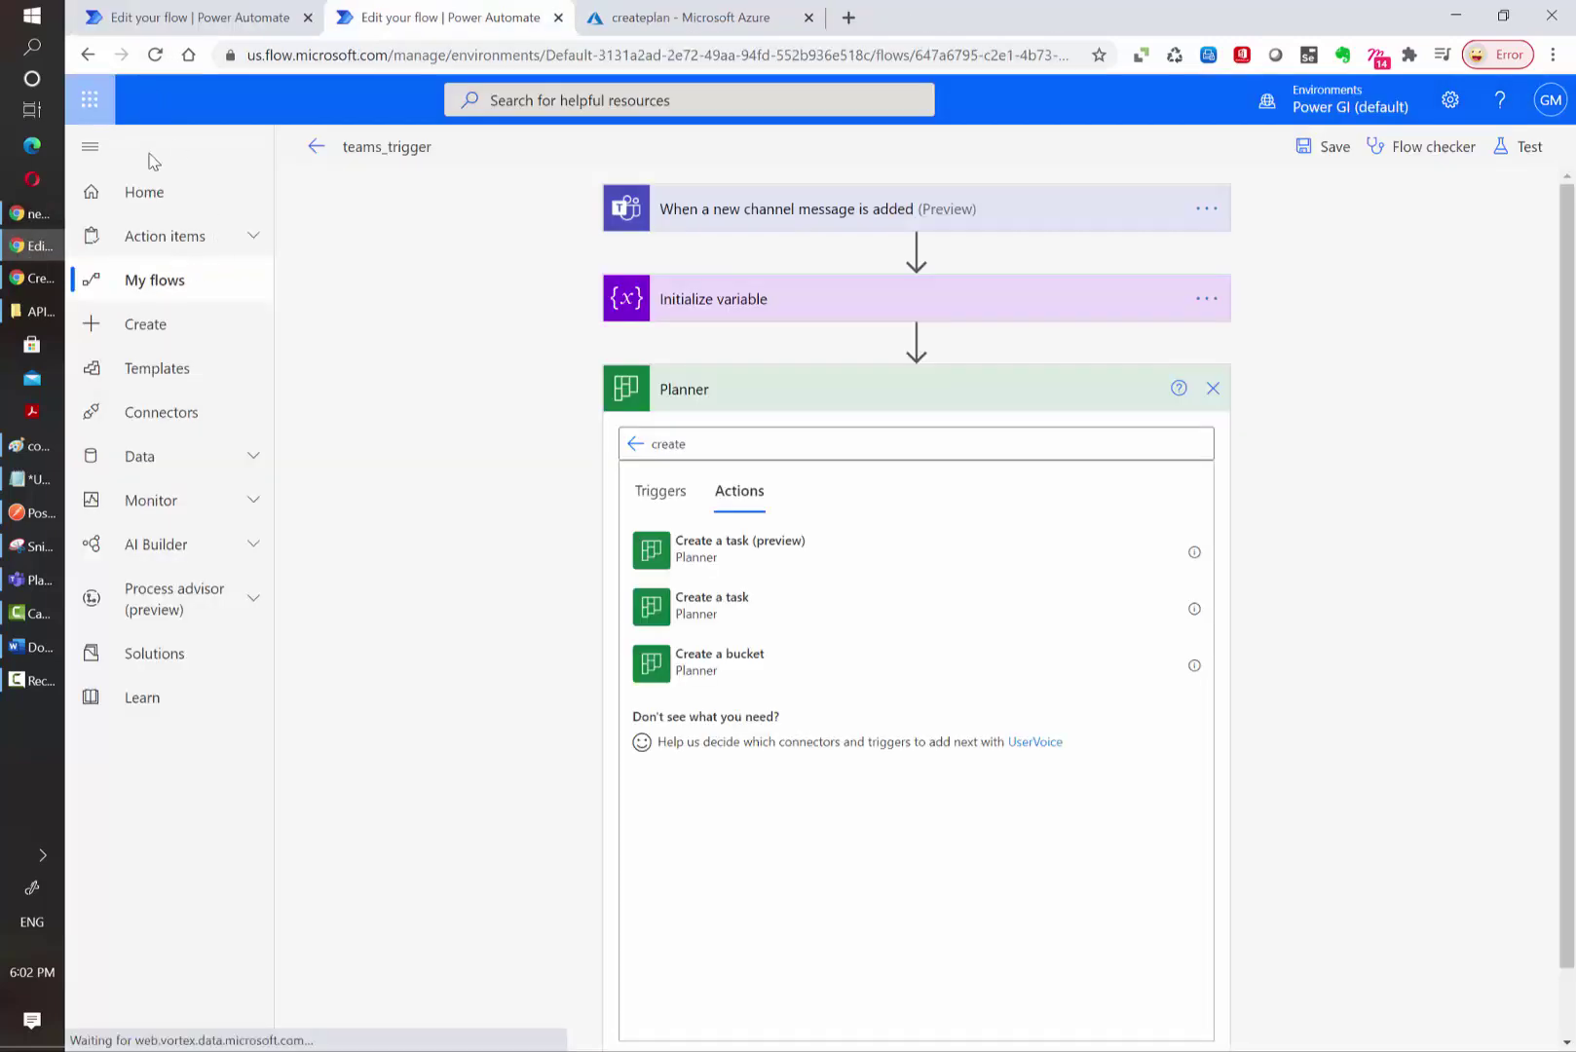
{"action": "left_click", "coordinate": [292, 328]}
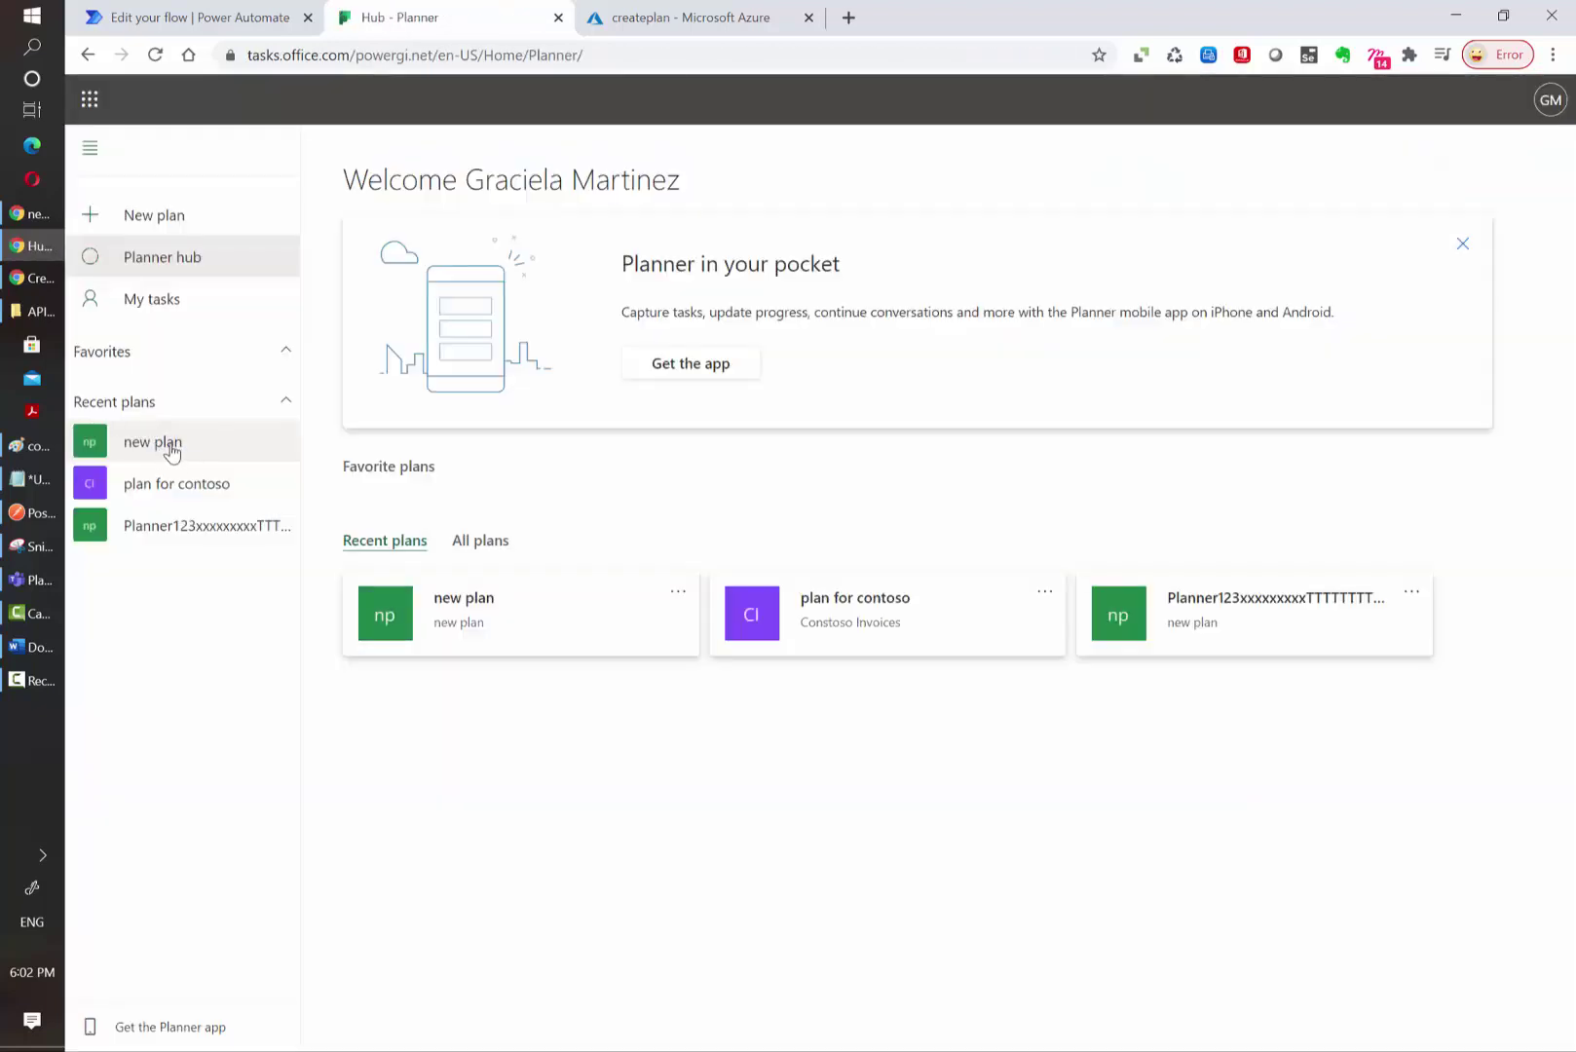
{"action": "left_click", "coordinate": [172, 446]}
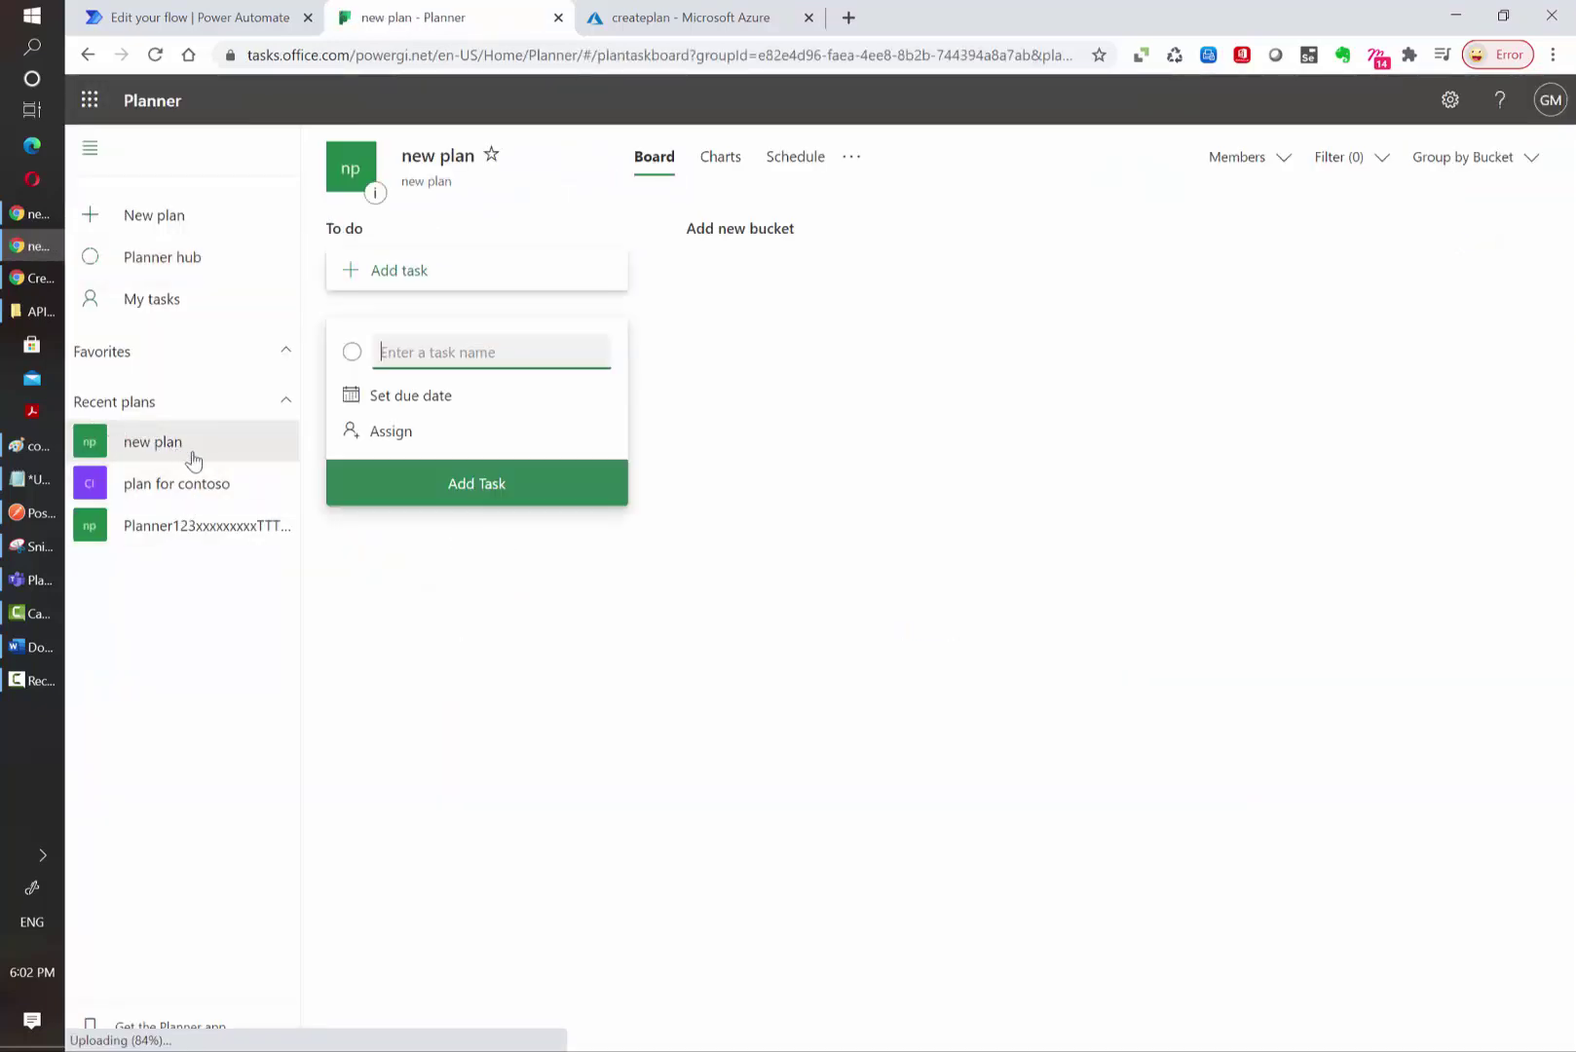
Select the plan's groupId value in the board's page address
{"action": "left_click", "coordinate": [702, 59]}
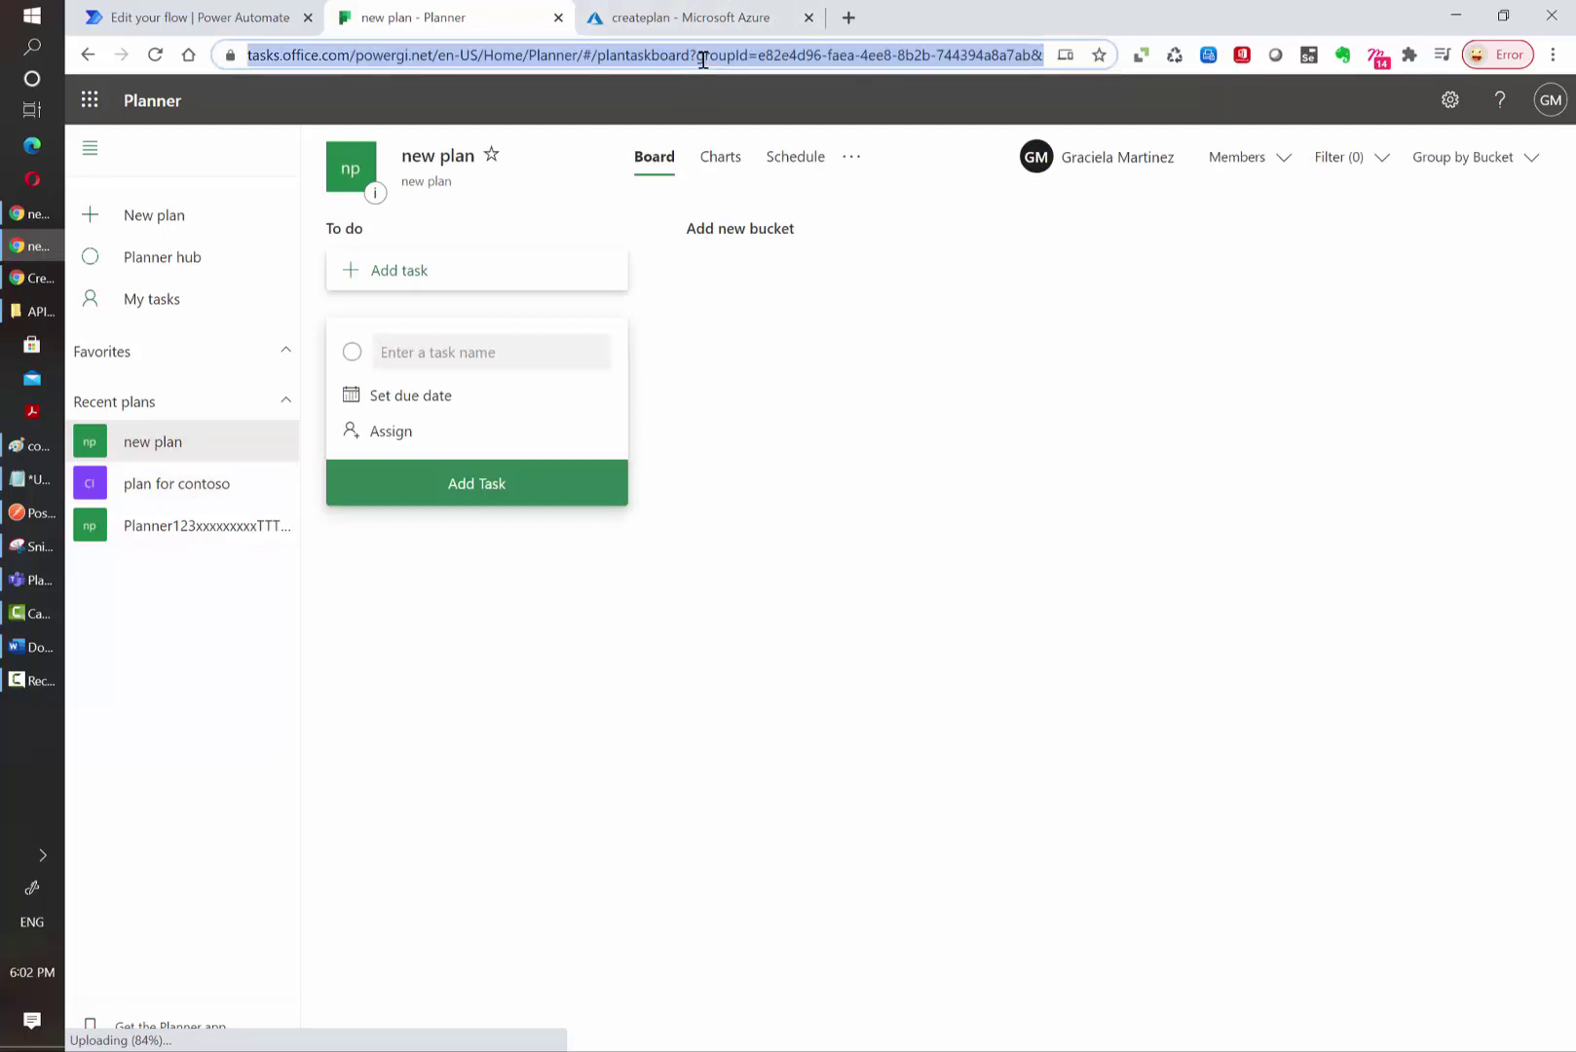
{"action": "left_click", "coordinate": [764, 56]}
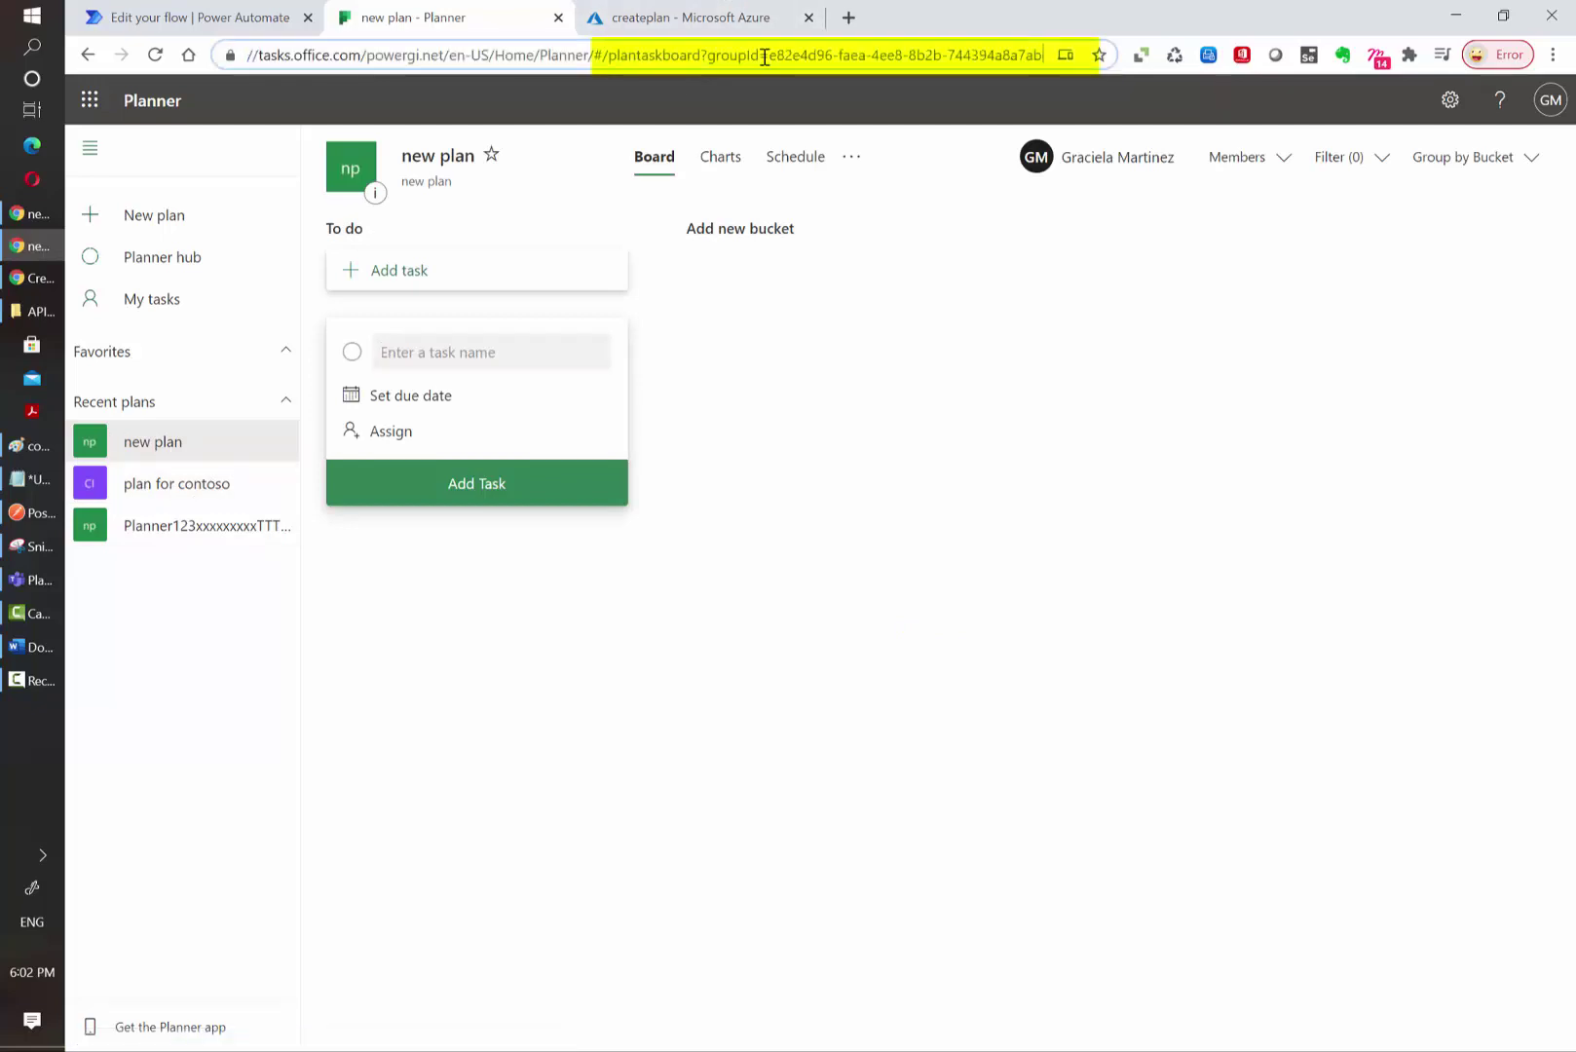
{"action": "left_click_drag", "start_coordinate": [803, 54], "coordinate": [1160, 65]}
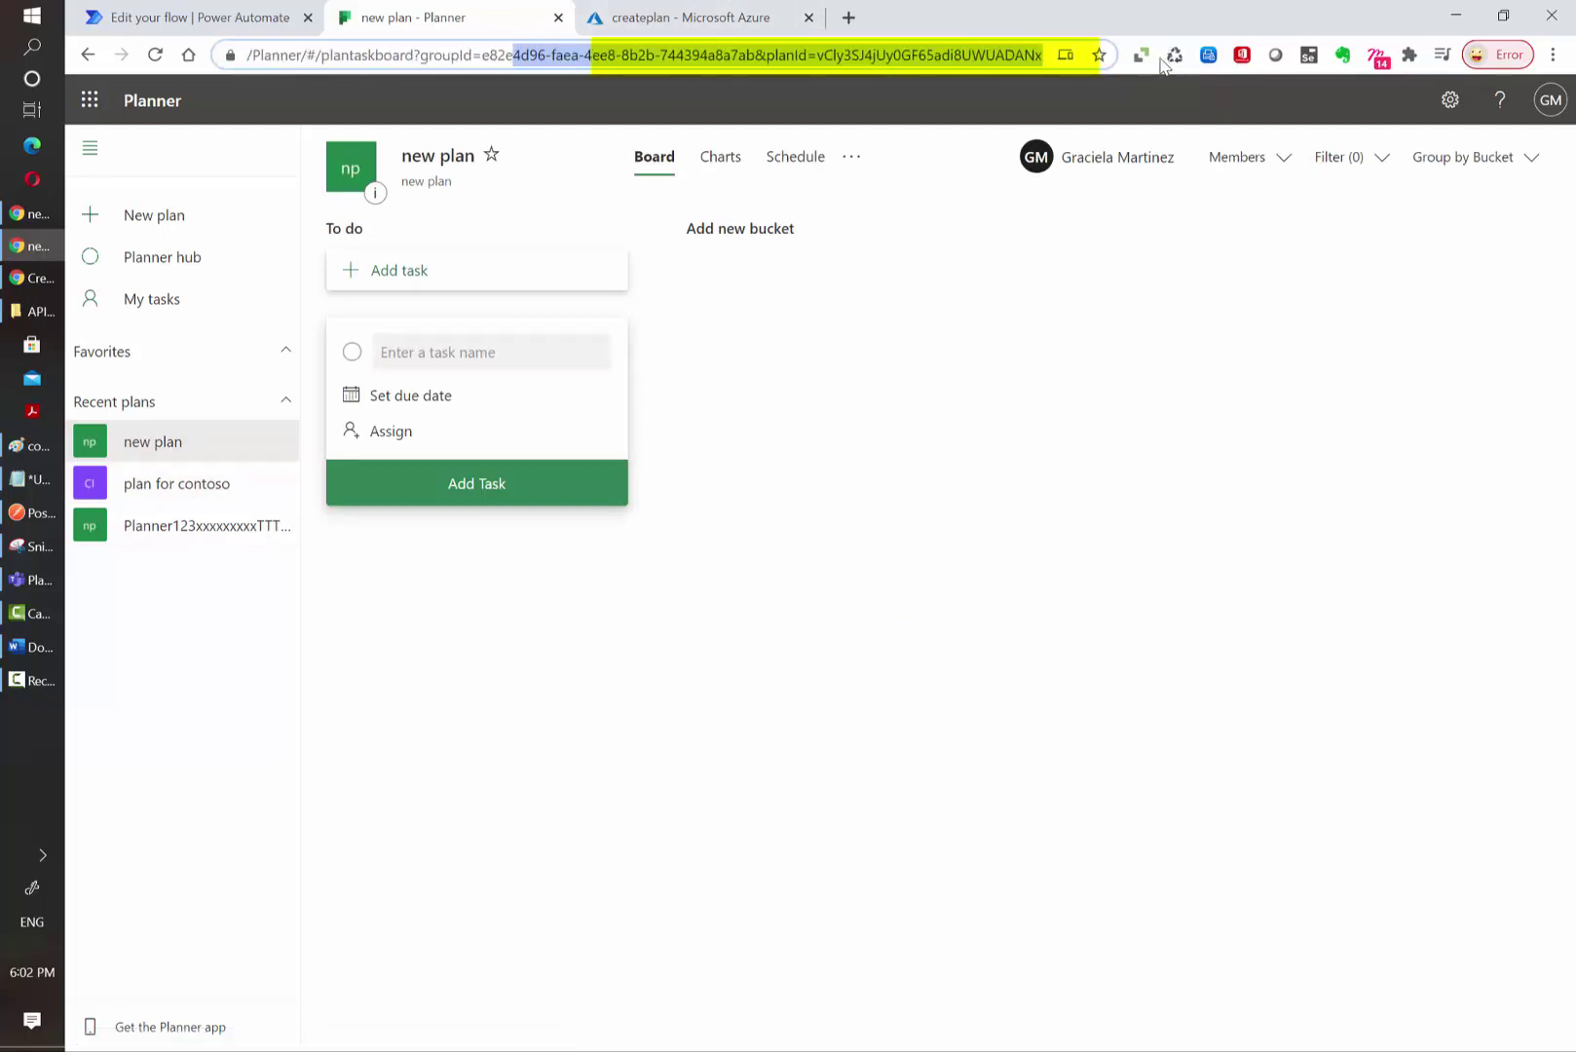
{"action": "left_click", "coordinate": [794, 56]}
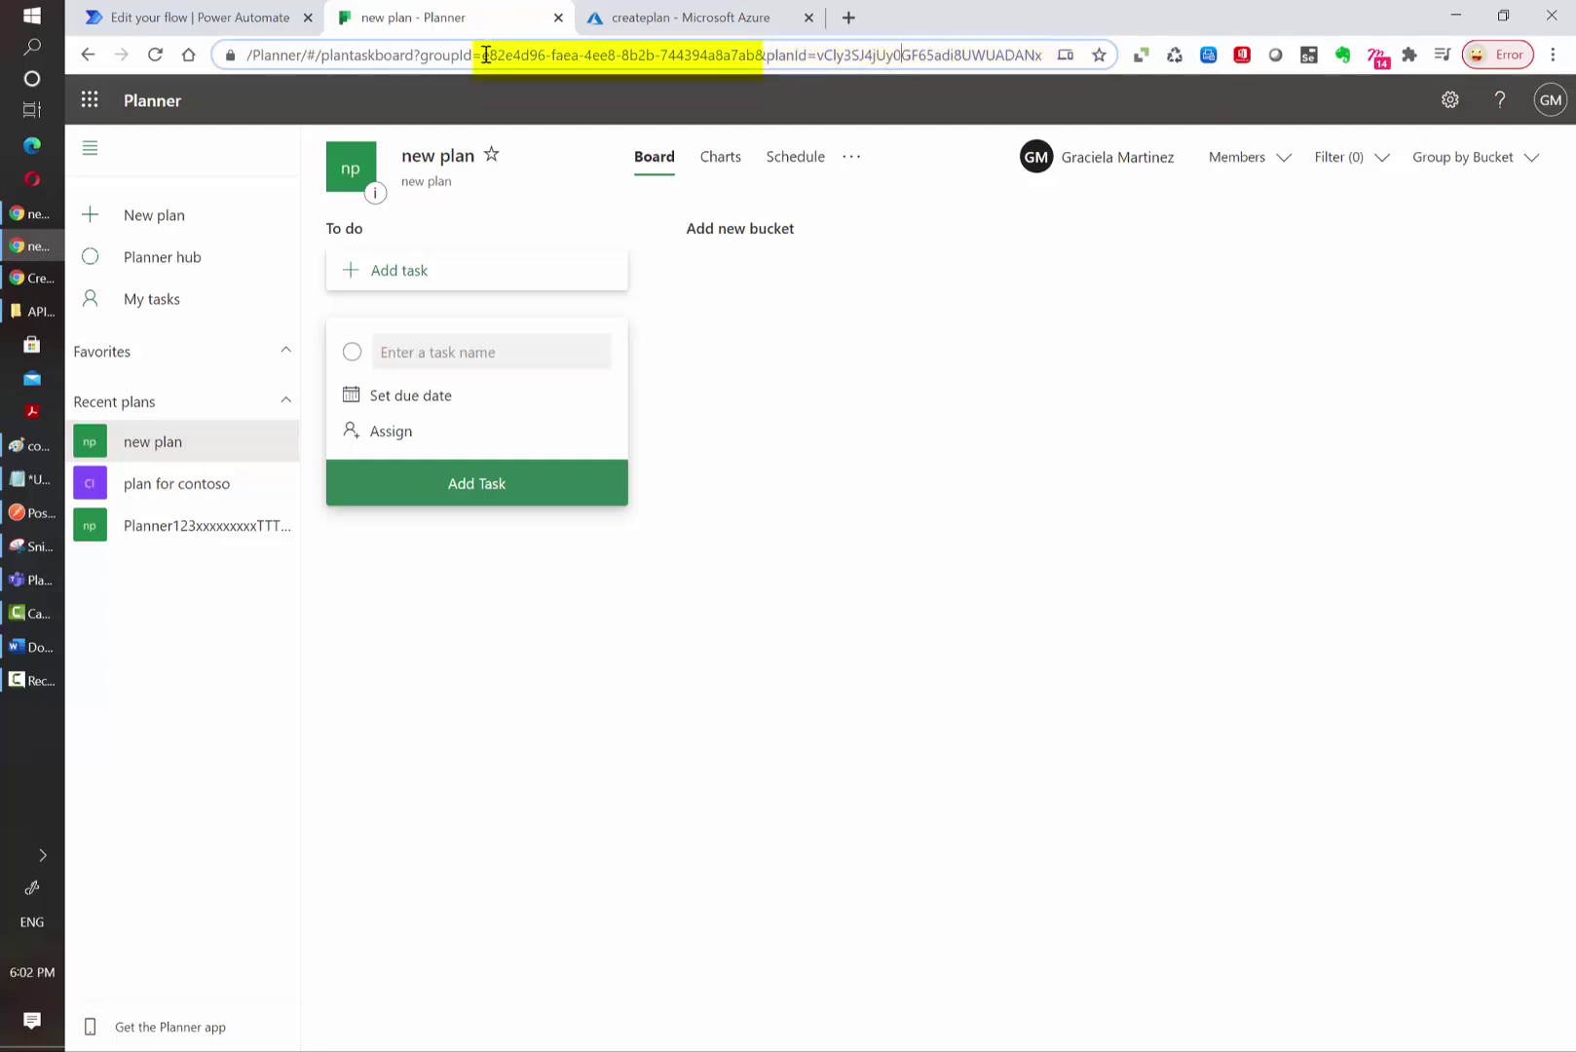
{"action": "left_click_drag", "start_coordinate": [486, 55], "coordinate": [759, 47]}
{"action": "key", "text": "ctrl+c"}
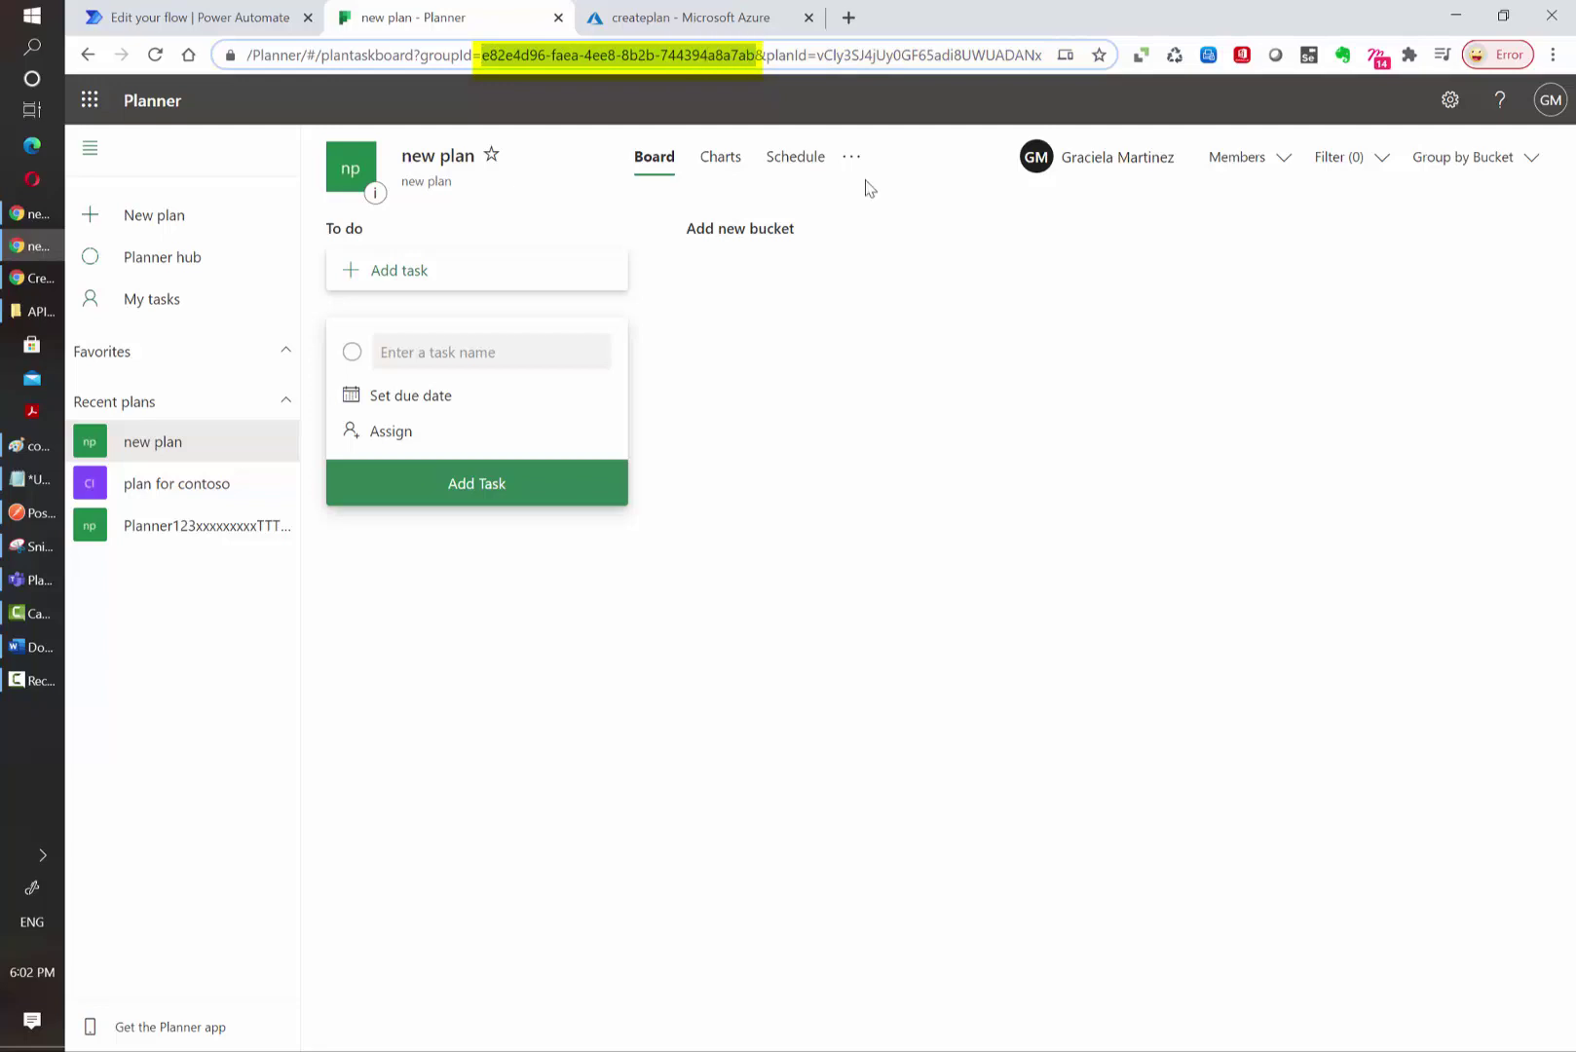
Replace the owner id in HTTP 2's Body with the Planner group id and save teams_planner
{"action": "left_click", "coordinate": [243, 17]}
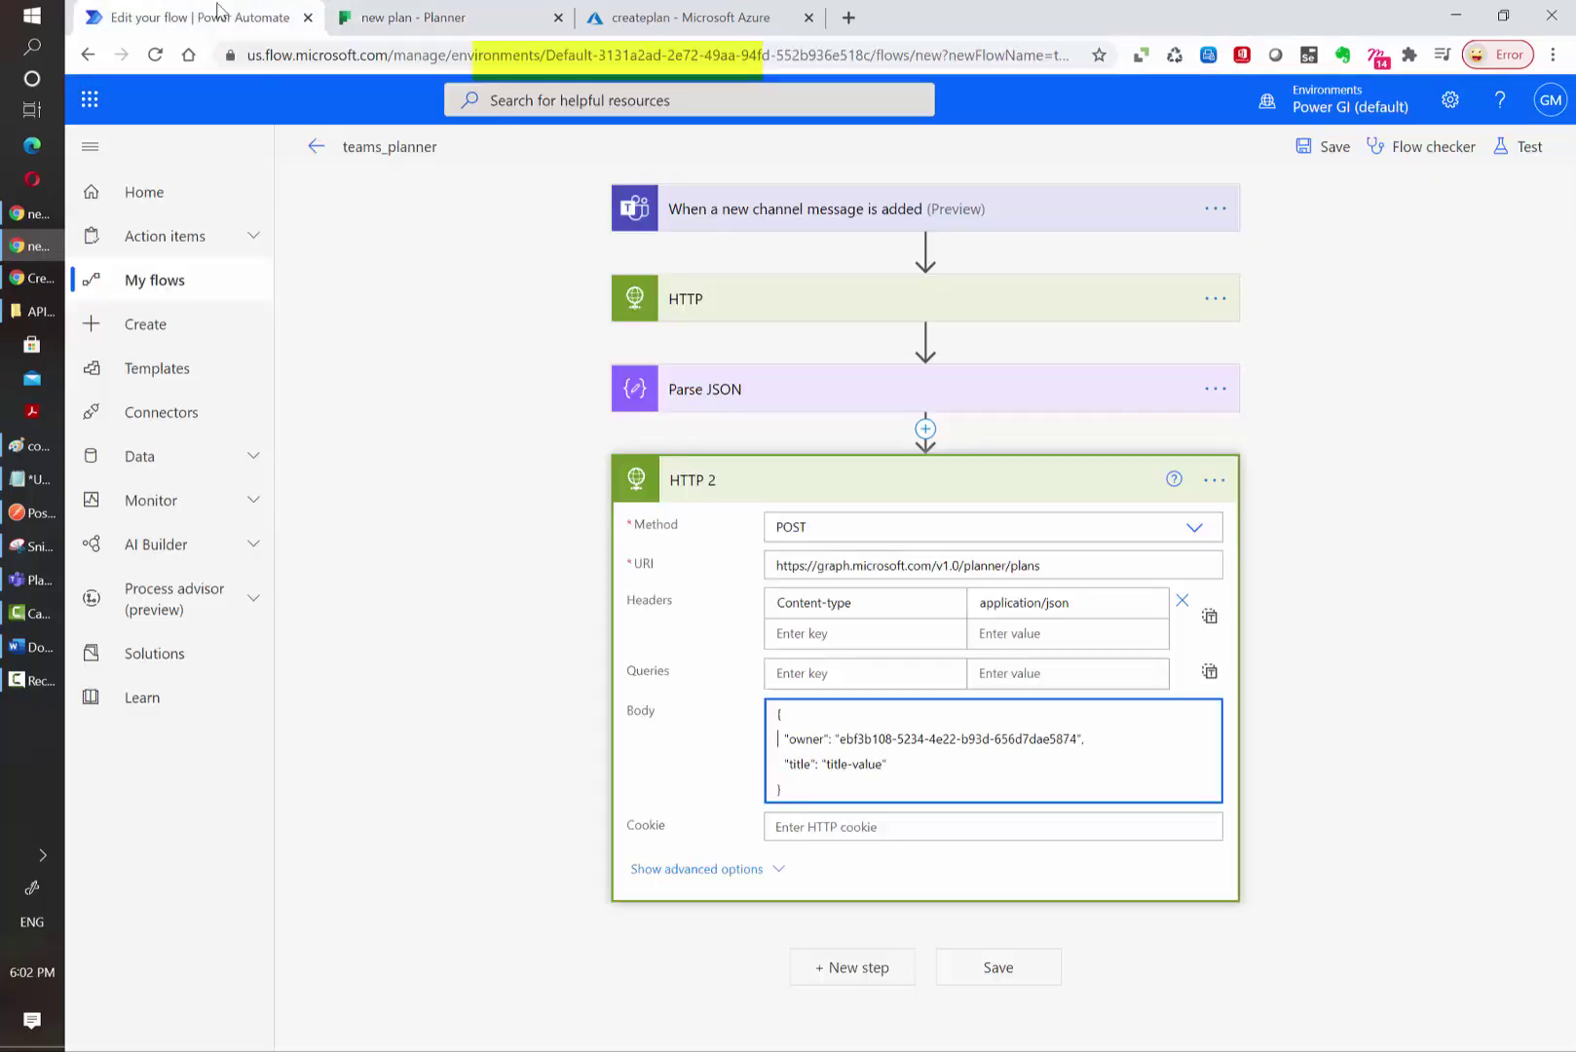
{"action": "left_click", "coordinate": [833, 736]}
{"action": "double_click", "coordinate": [834, 737]}
{"action": "key", "text": "ctrl+v"}
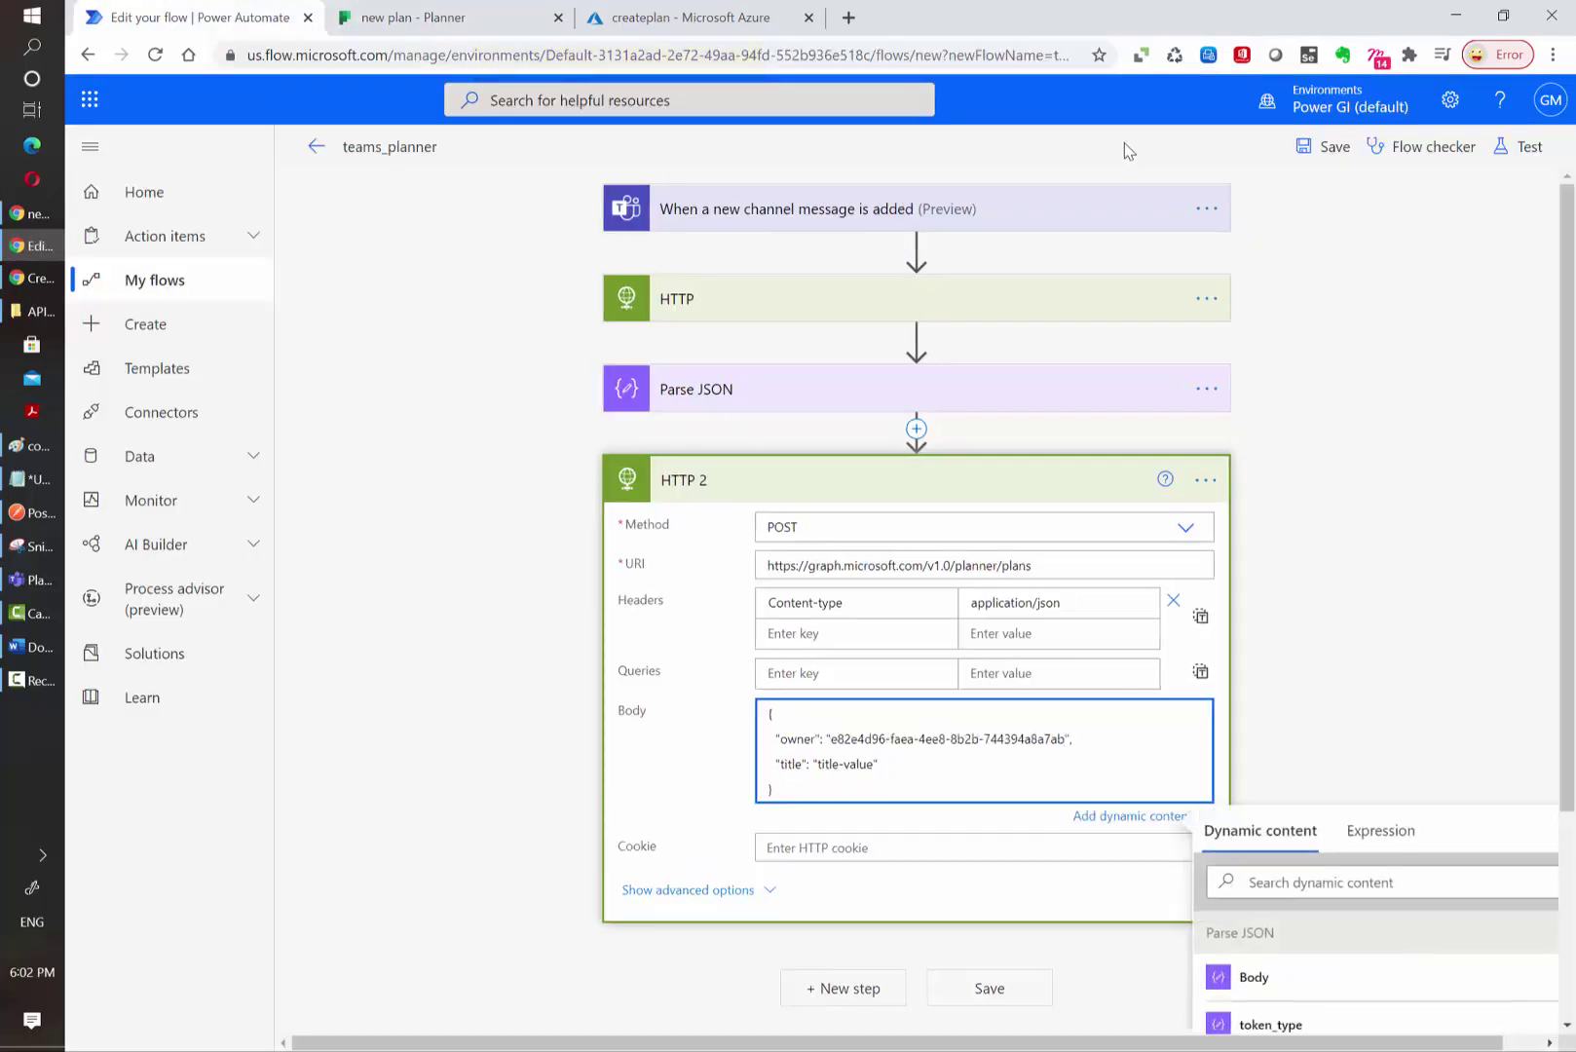
{"action": "left_click", "coordinate": [1335, 154]}
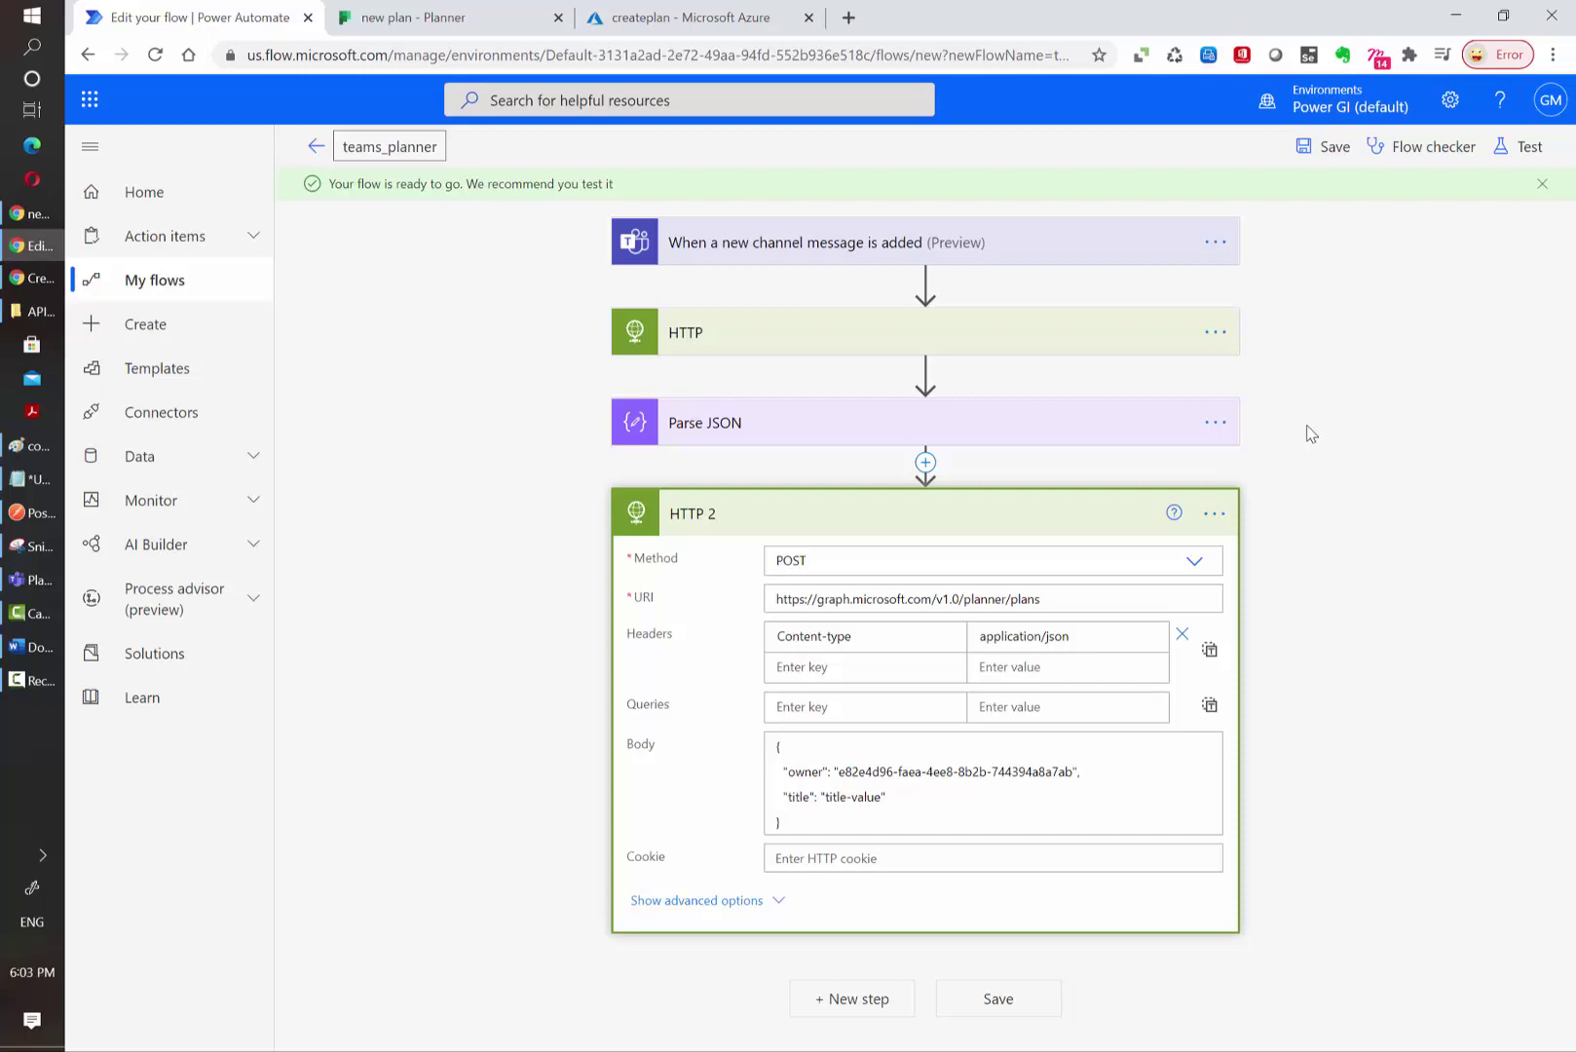
Swap the 'title-value' placeholder for the Teams 'Message body content' and save
{"action": "left_click_drag", "start_coordinate": [820, 800], "coordinate": [925, 800]}
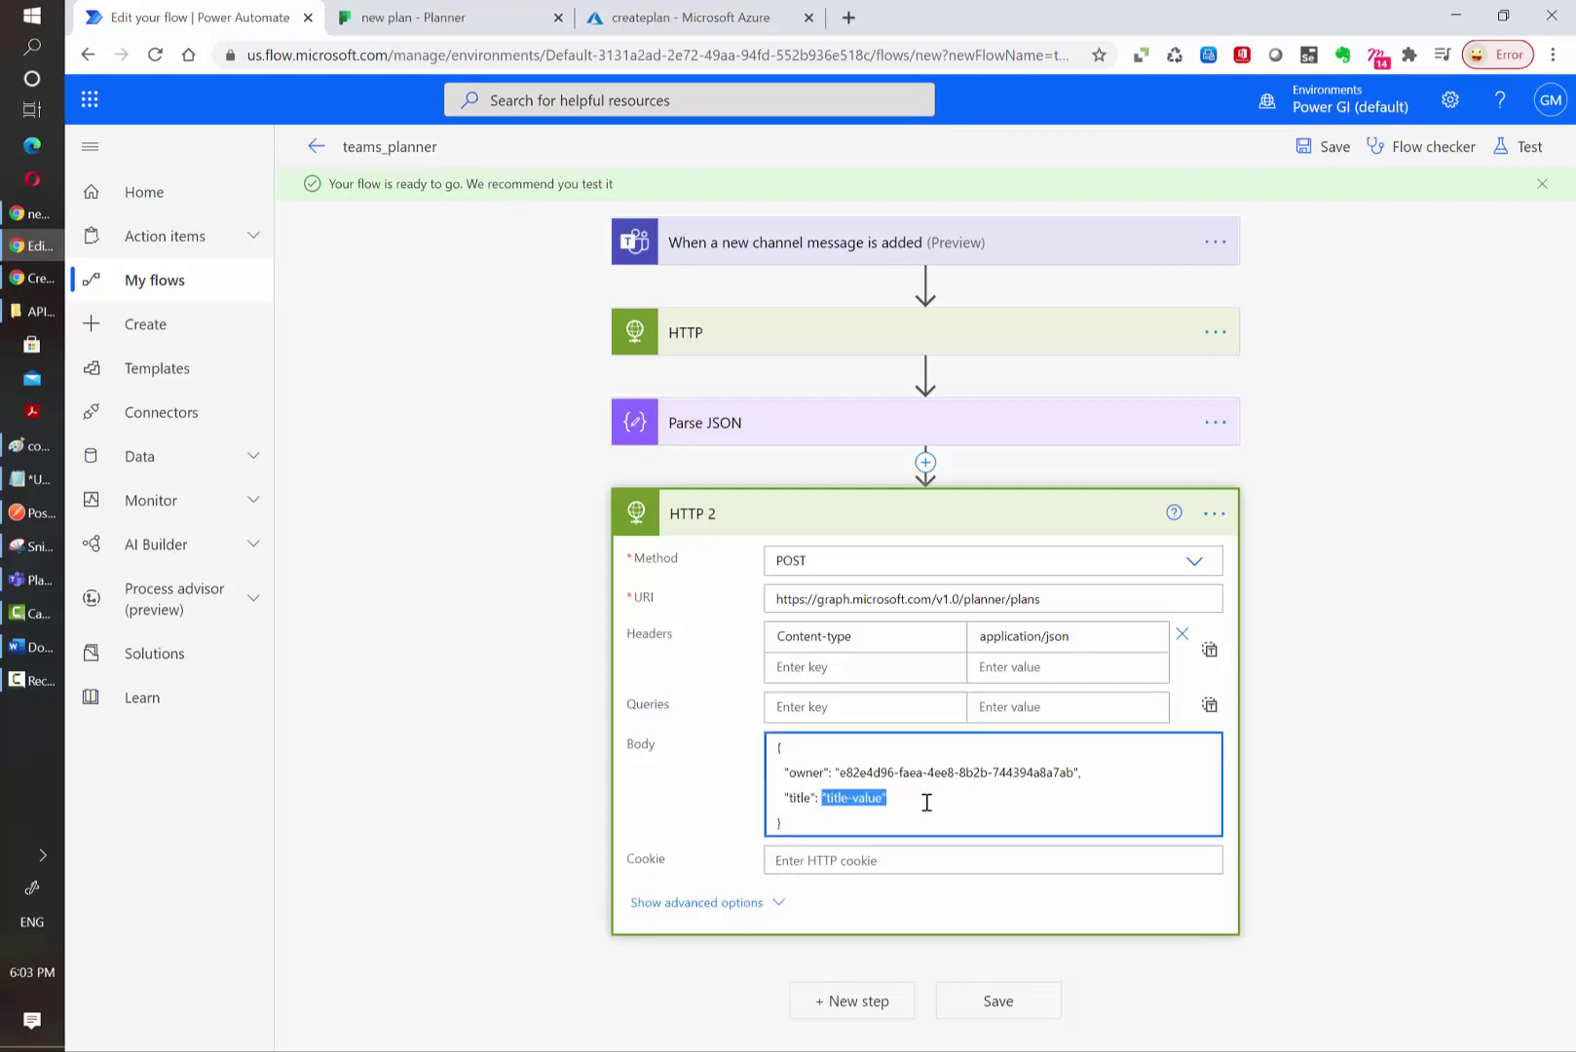
{"action": "key", "text": "BackSpace"}
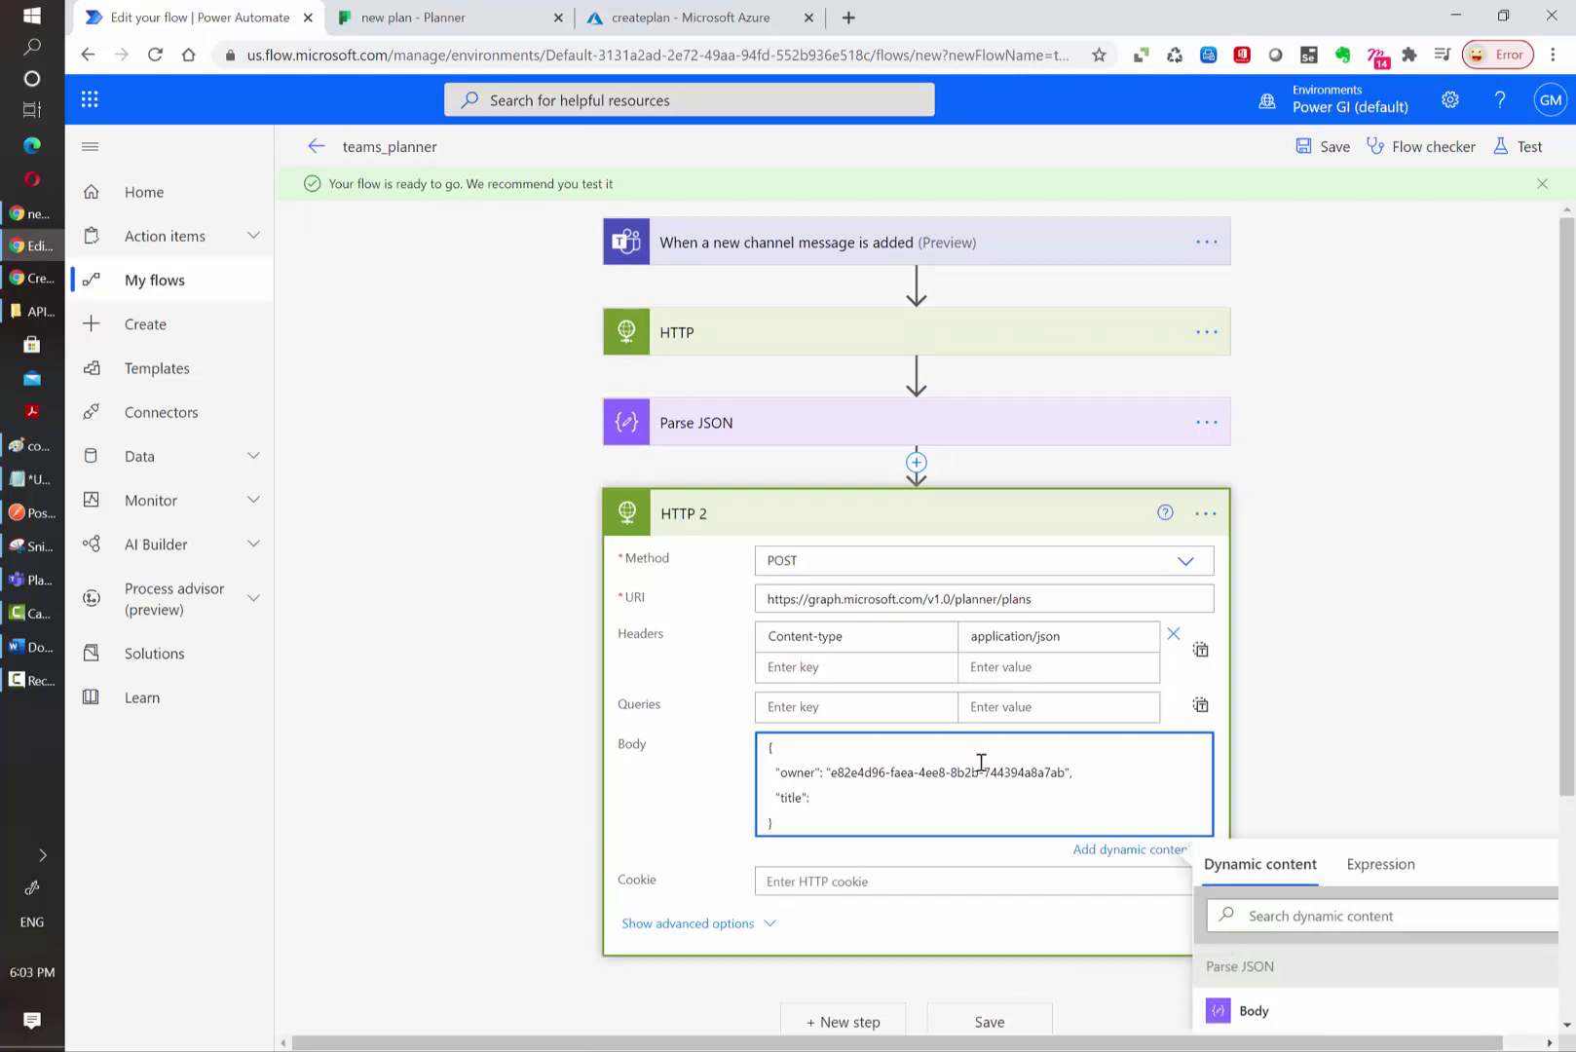
{"action": "left_click", "coordinate": [749, 241]}
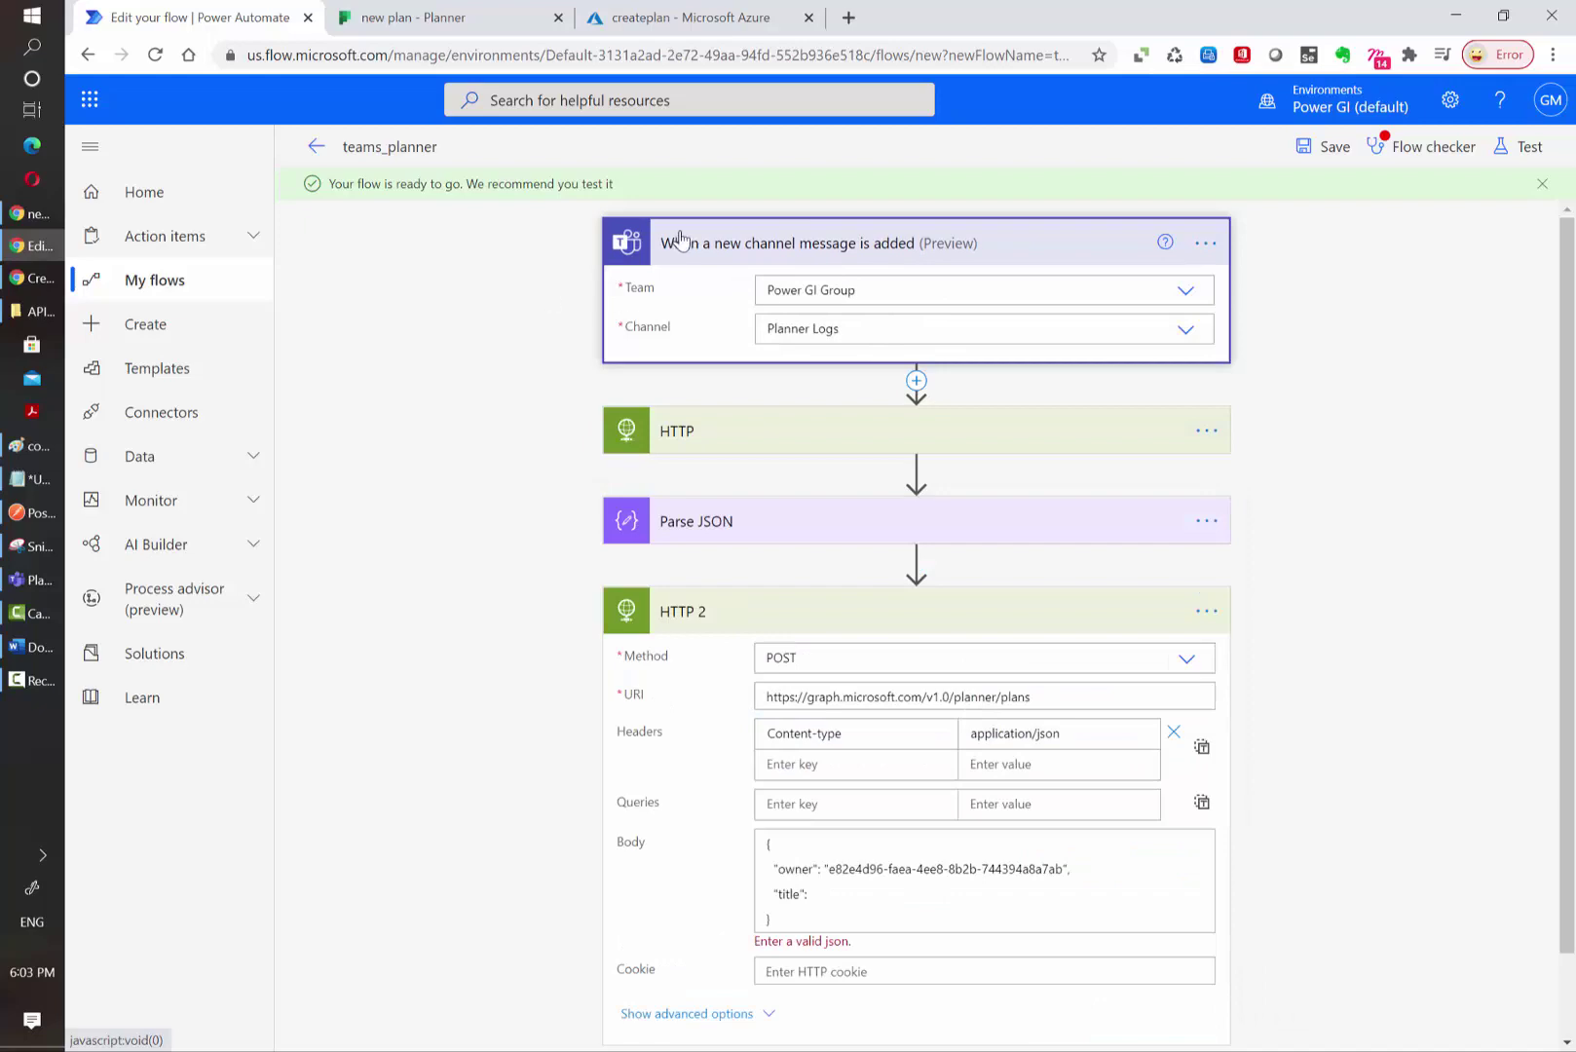
{"action": "scroll", "coordinate": [837, 450], "scroll_direction": "down", "scroll_amount": 1}
{"action": "scroll", "coordinate": [879, 490], "scroll_direction": "up", "scroll_amount": 1}
{"action": "scroll", "coordinate": [880, 489], "scroll_direction": "down", "scroll_amount": 1}
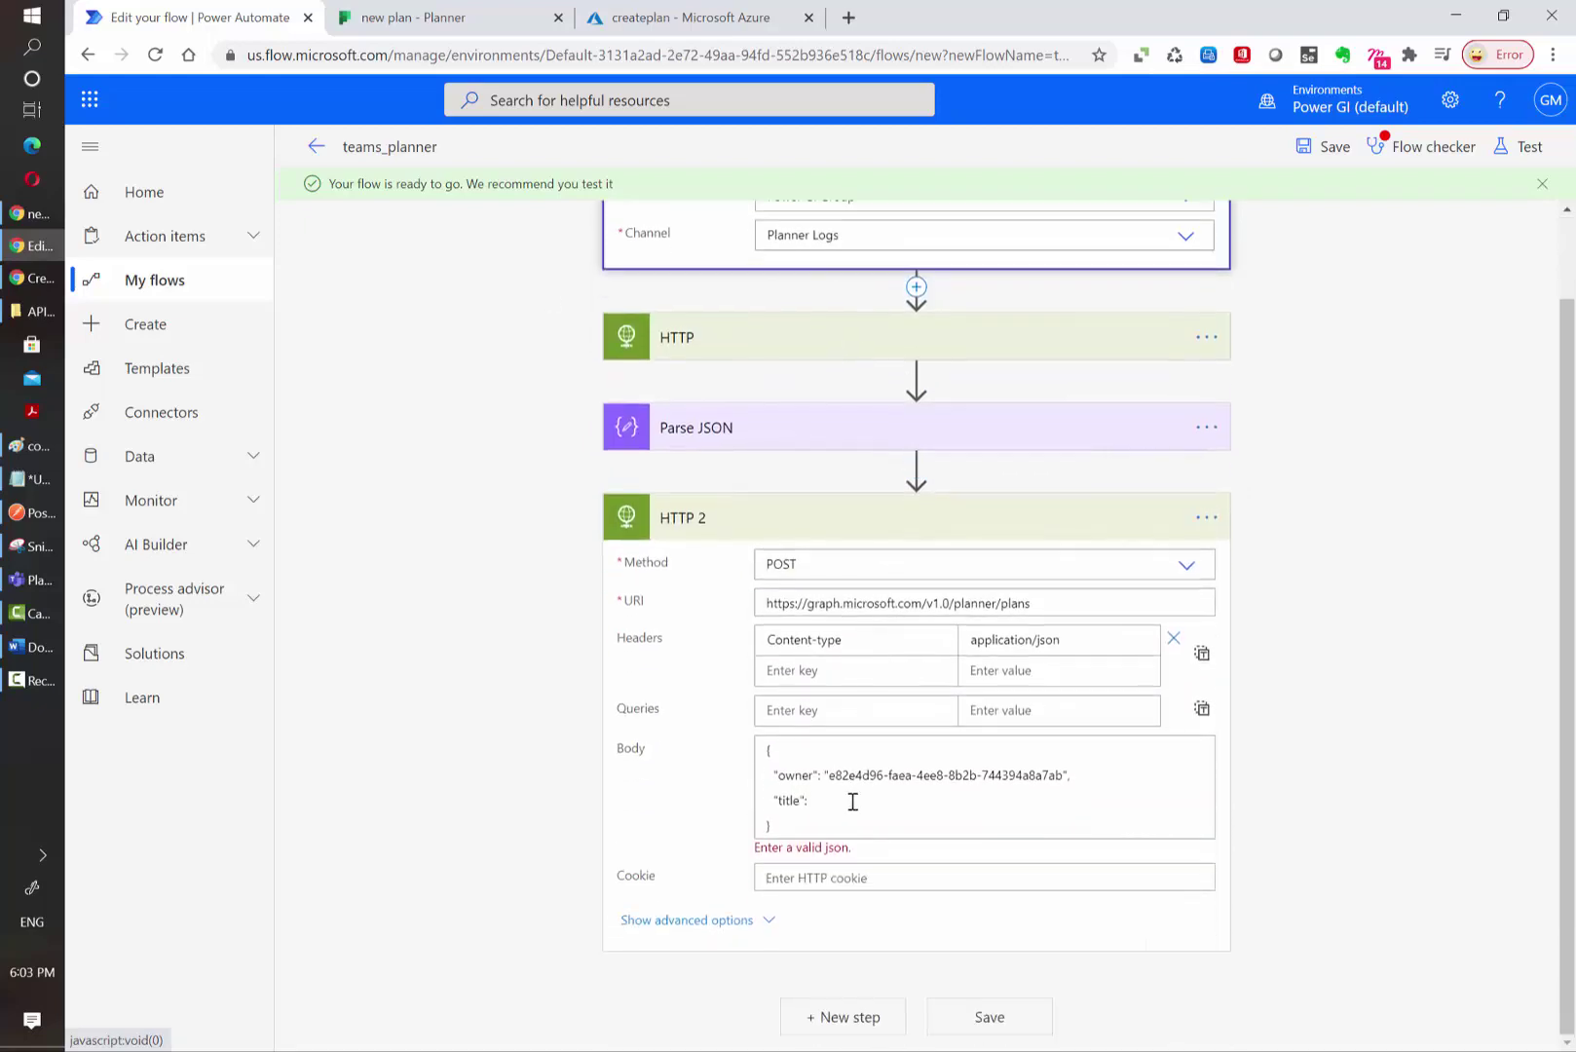
{"action": "left_click", "coordinate": [852, 800]}
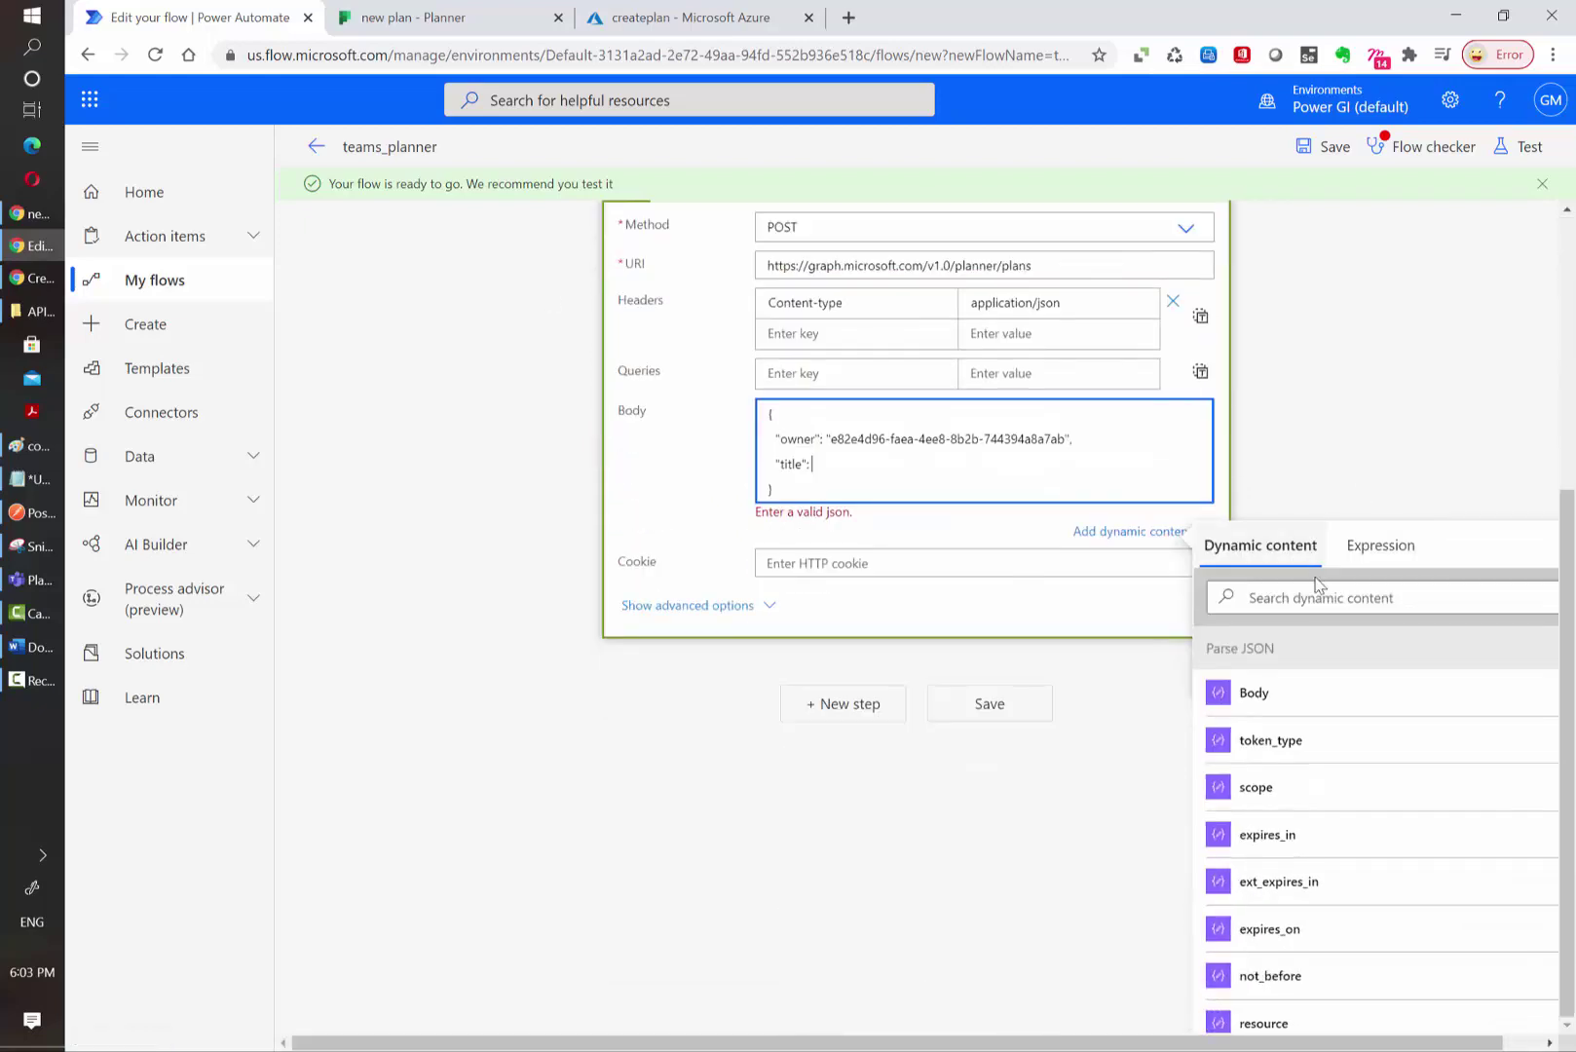
{"action": "scroll", "coordinate": [1286, 772], "scroll_direction": "down", "scroll_amount": 10}
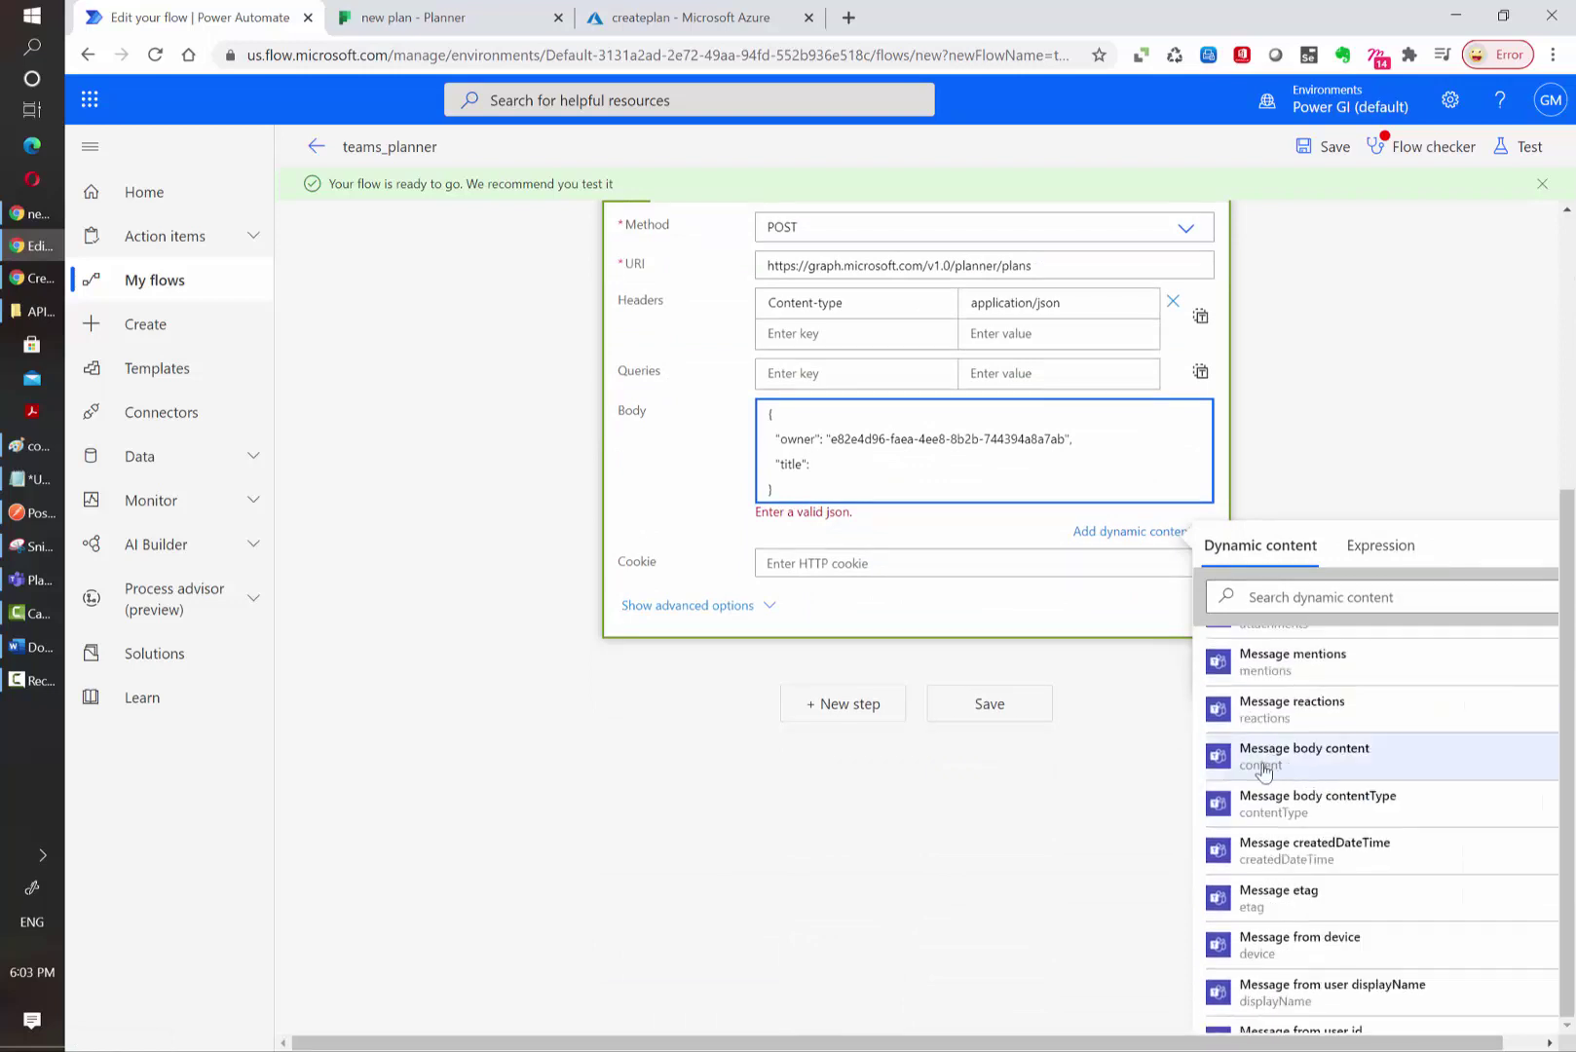
{"action": "left_click", "coordinate": [1263, 768]}
{"action": "left_click", "coordinate": [1343, 152]}
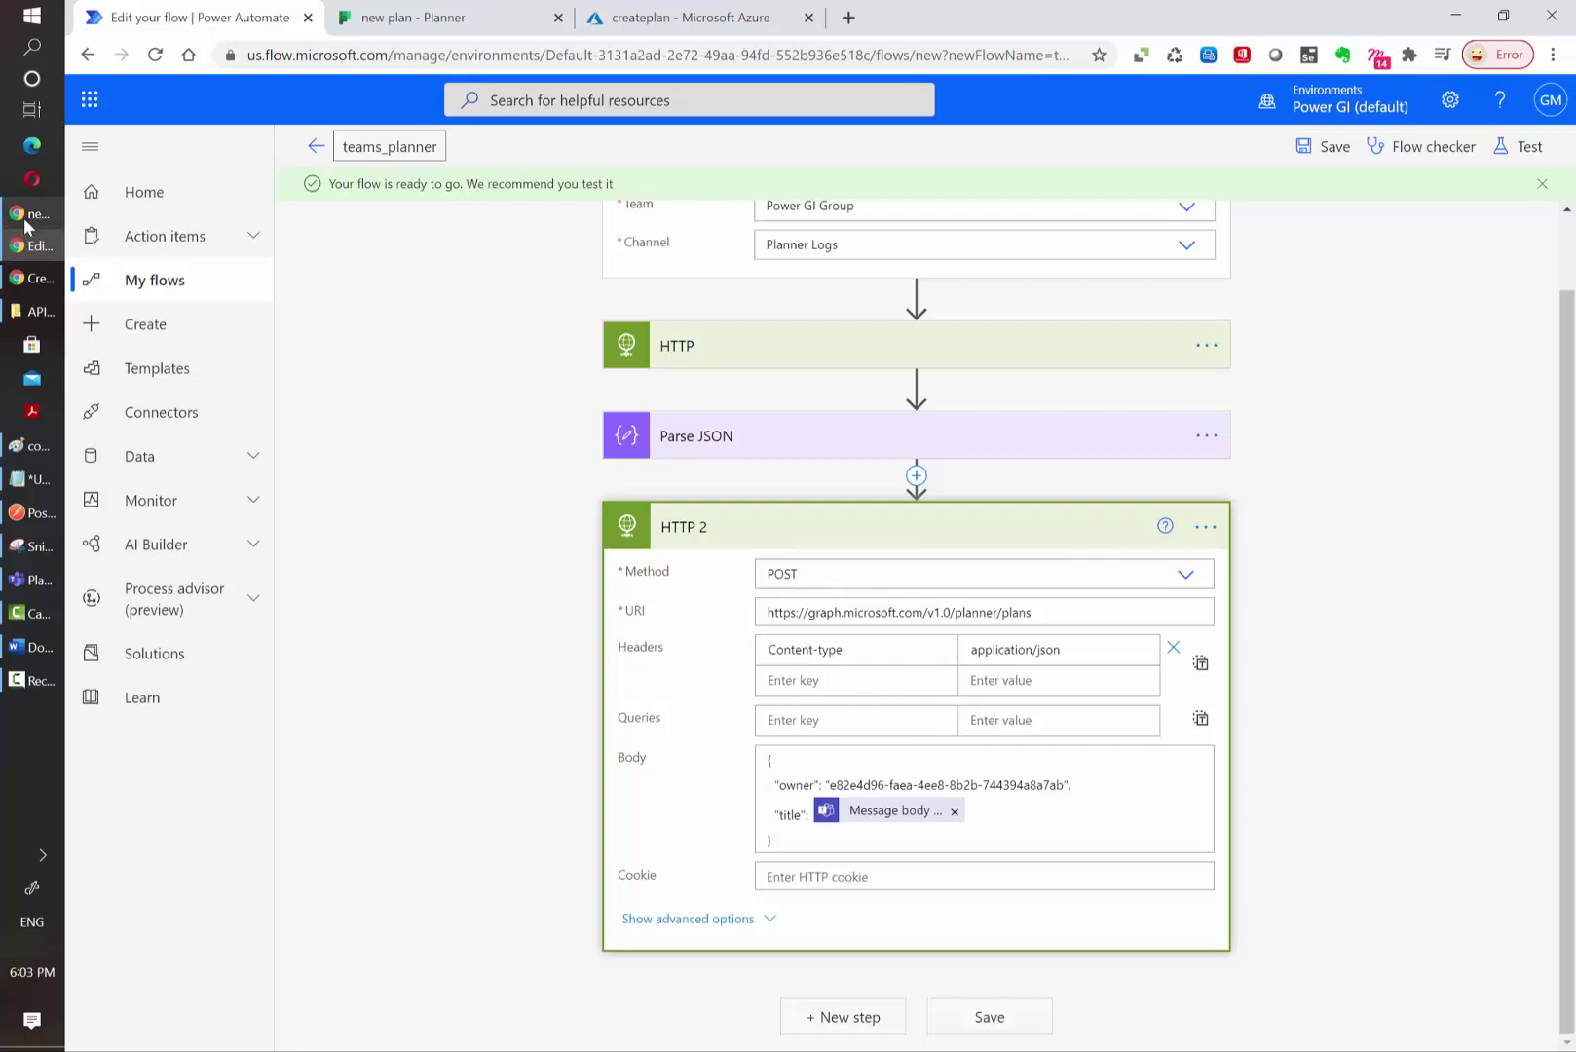
Add an Authorization header to HTTP 2 with value 'Bearer ' plus access_token
{"action": "left_click", "coordinate": [834, 685]}
{"action": "type", "text": "Authorization"}
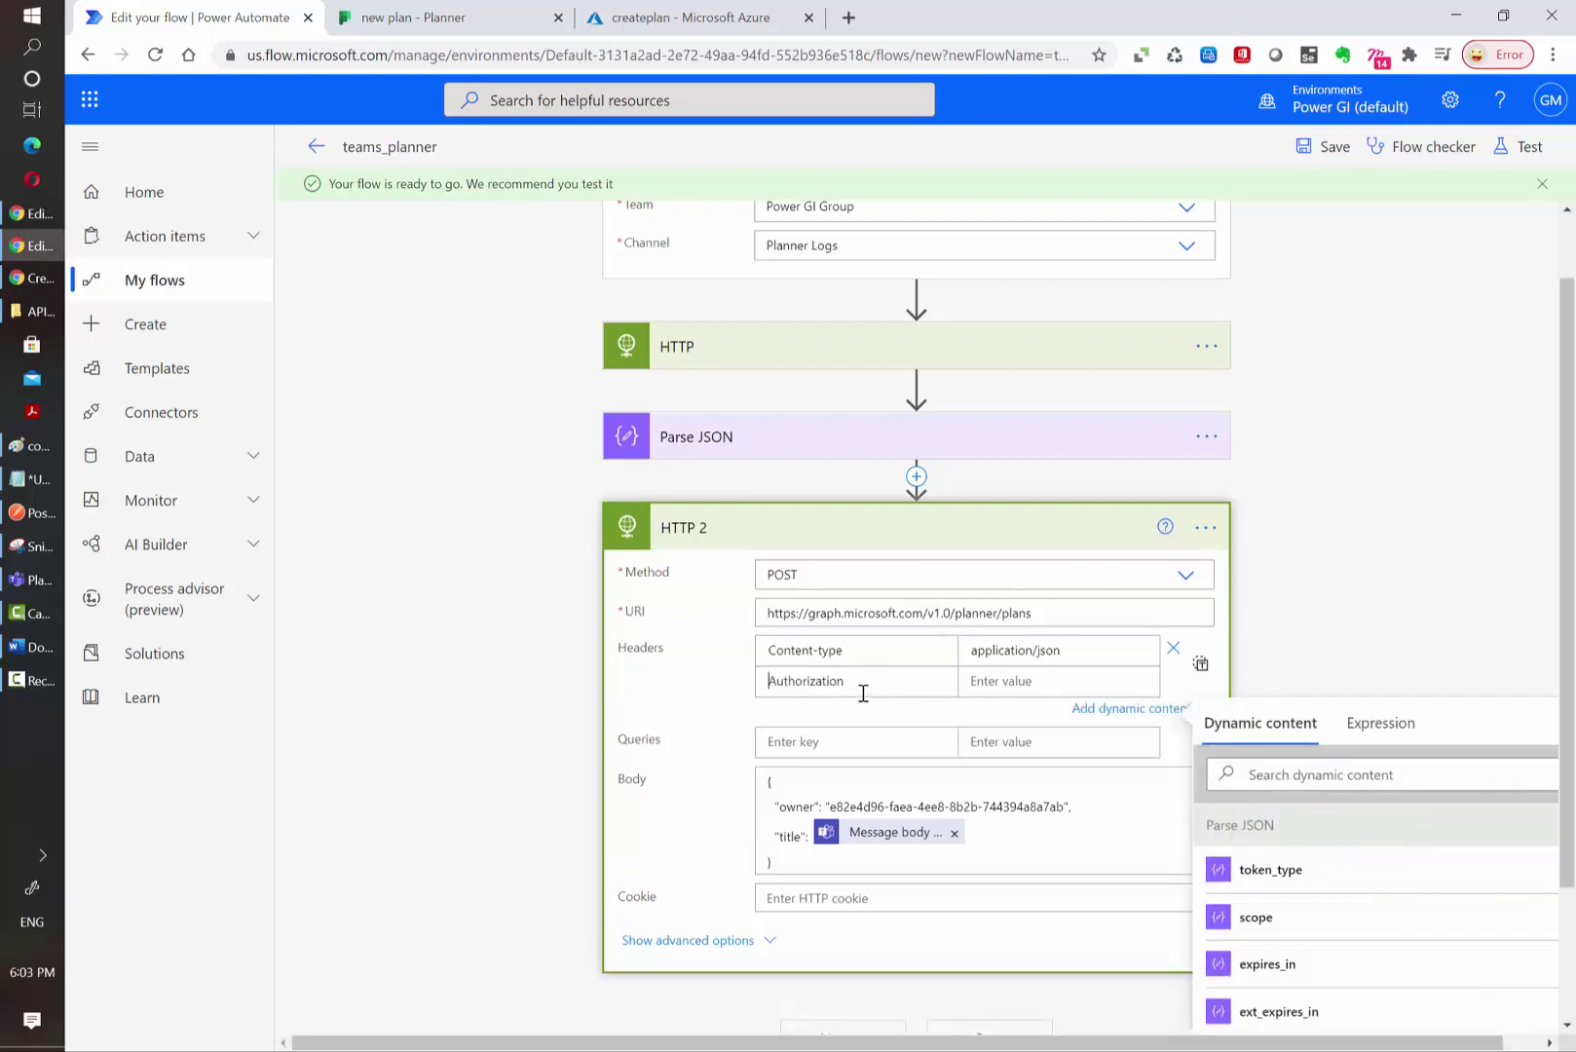
{"action": "left_click", "coordinate": [1030, 682]}
{"action": "type", "text": "Bearer"}
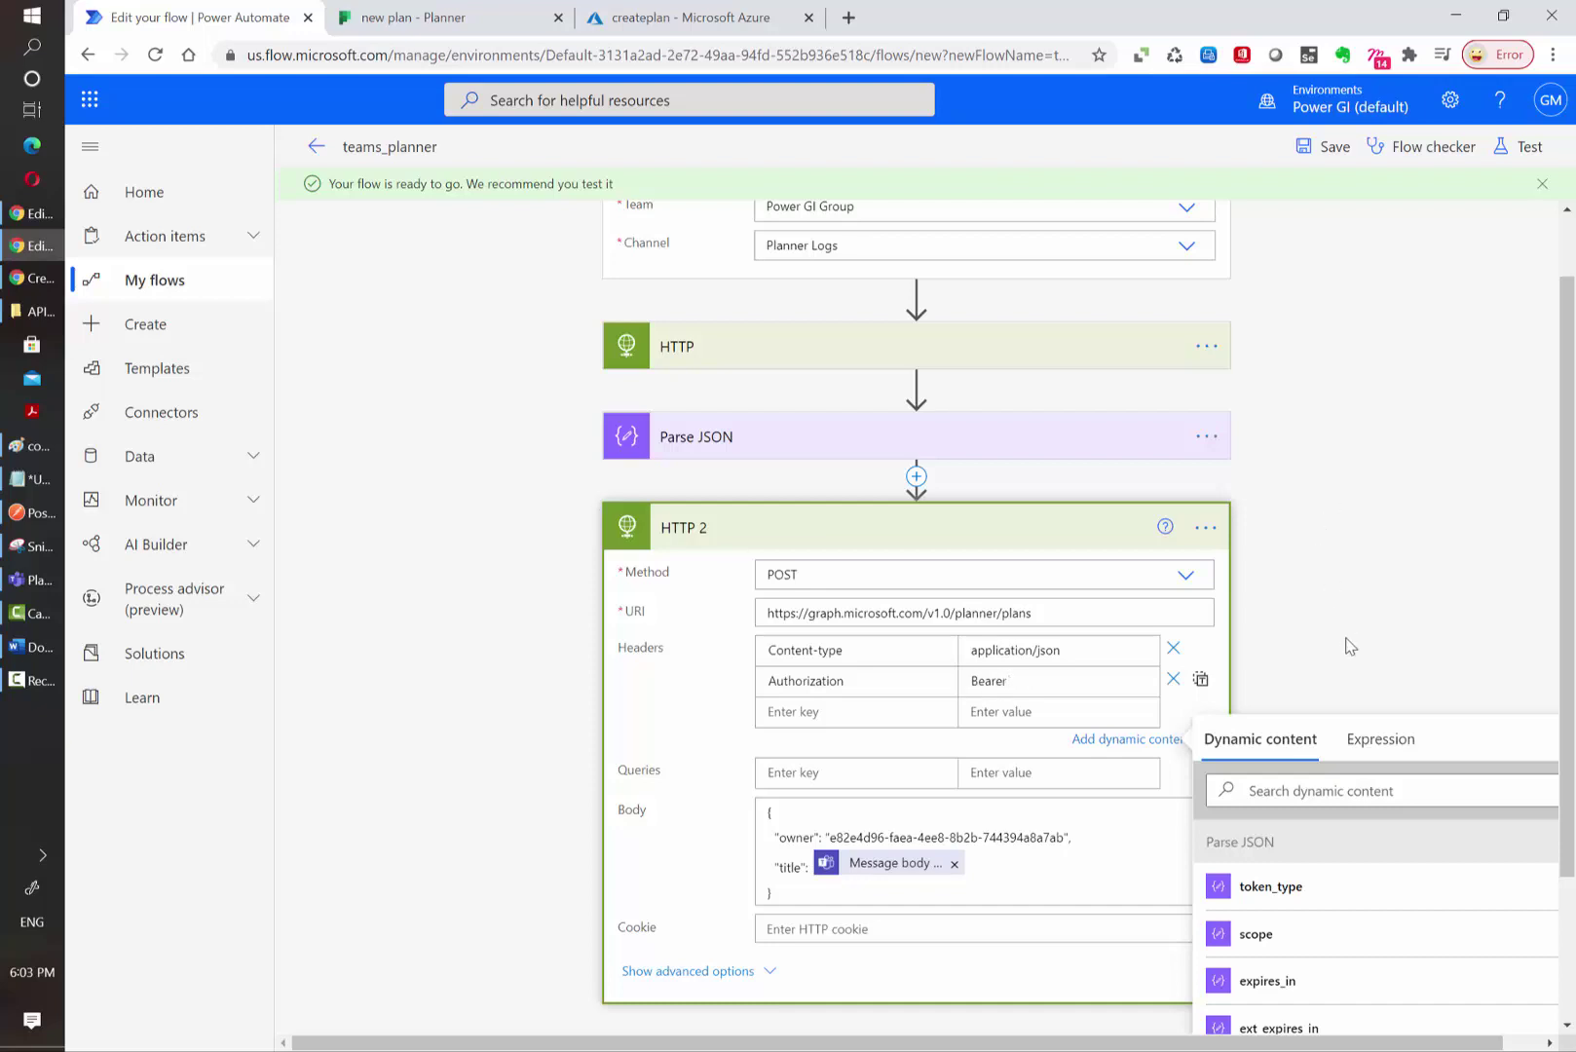
{"action": "scroll", "coordinate": [1344, 643], "scroll_direction": "down", "scroll_amount": 2}
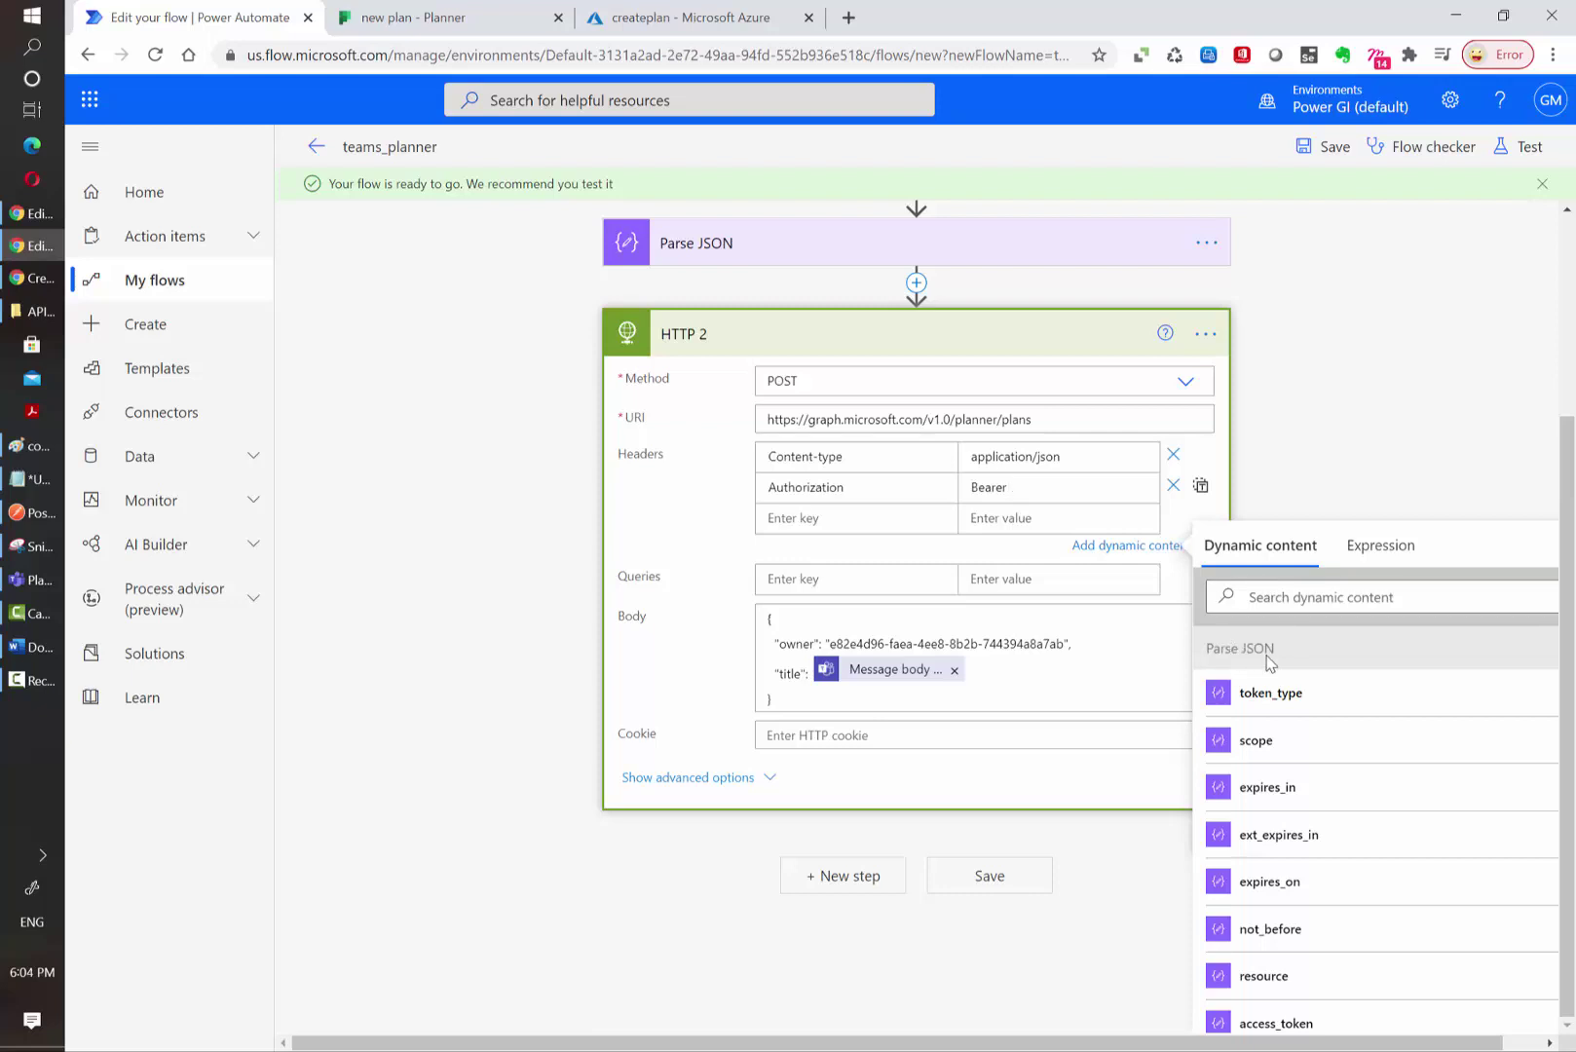
{"action": "scroll", "coordinate": [1286, 856], "scroll_direction": "down", "scroll_amount": 2}
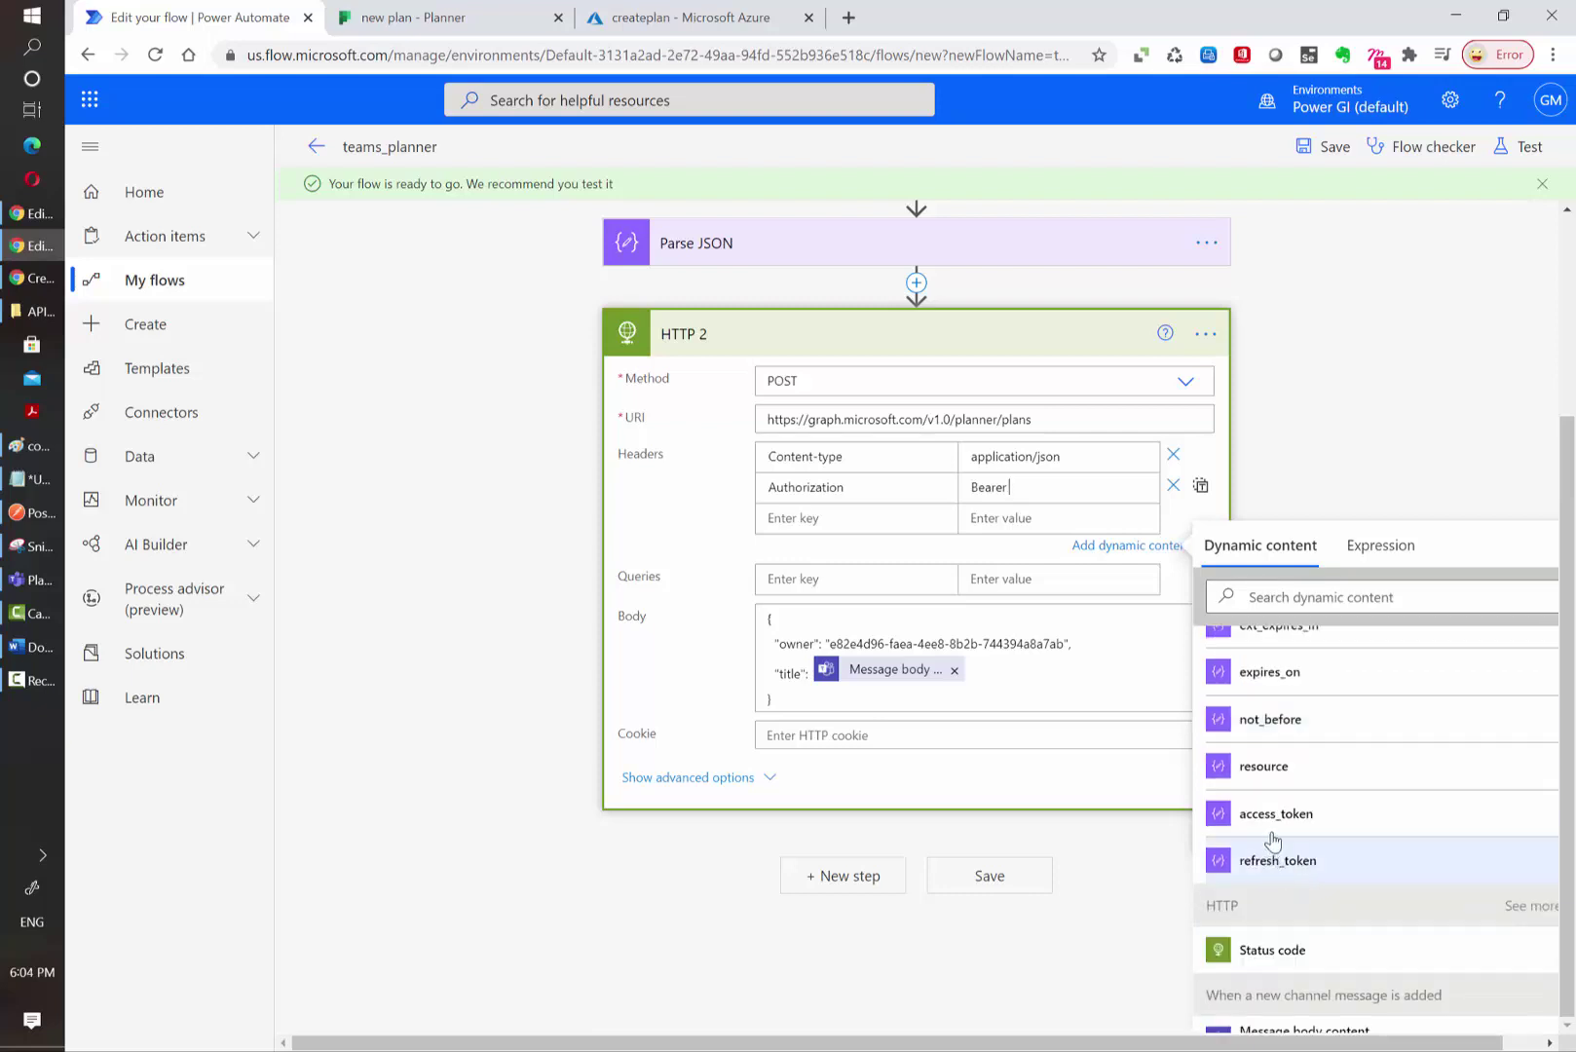
{"action": "left_click", "coordinate": [1270, 827]}
Test-run the flow with the recent trigger and inspect the first HTTP step's results
{"action": "left_click", "coordinate": [1519, 146]}
{"action": "left_click", "coordinate": [1305, 254]}
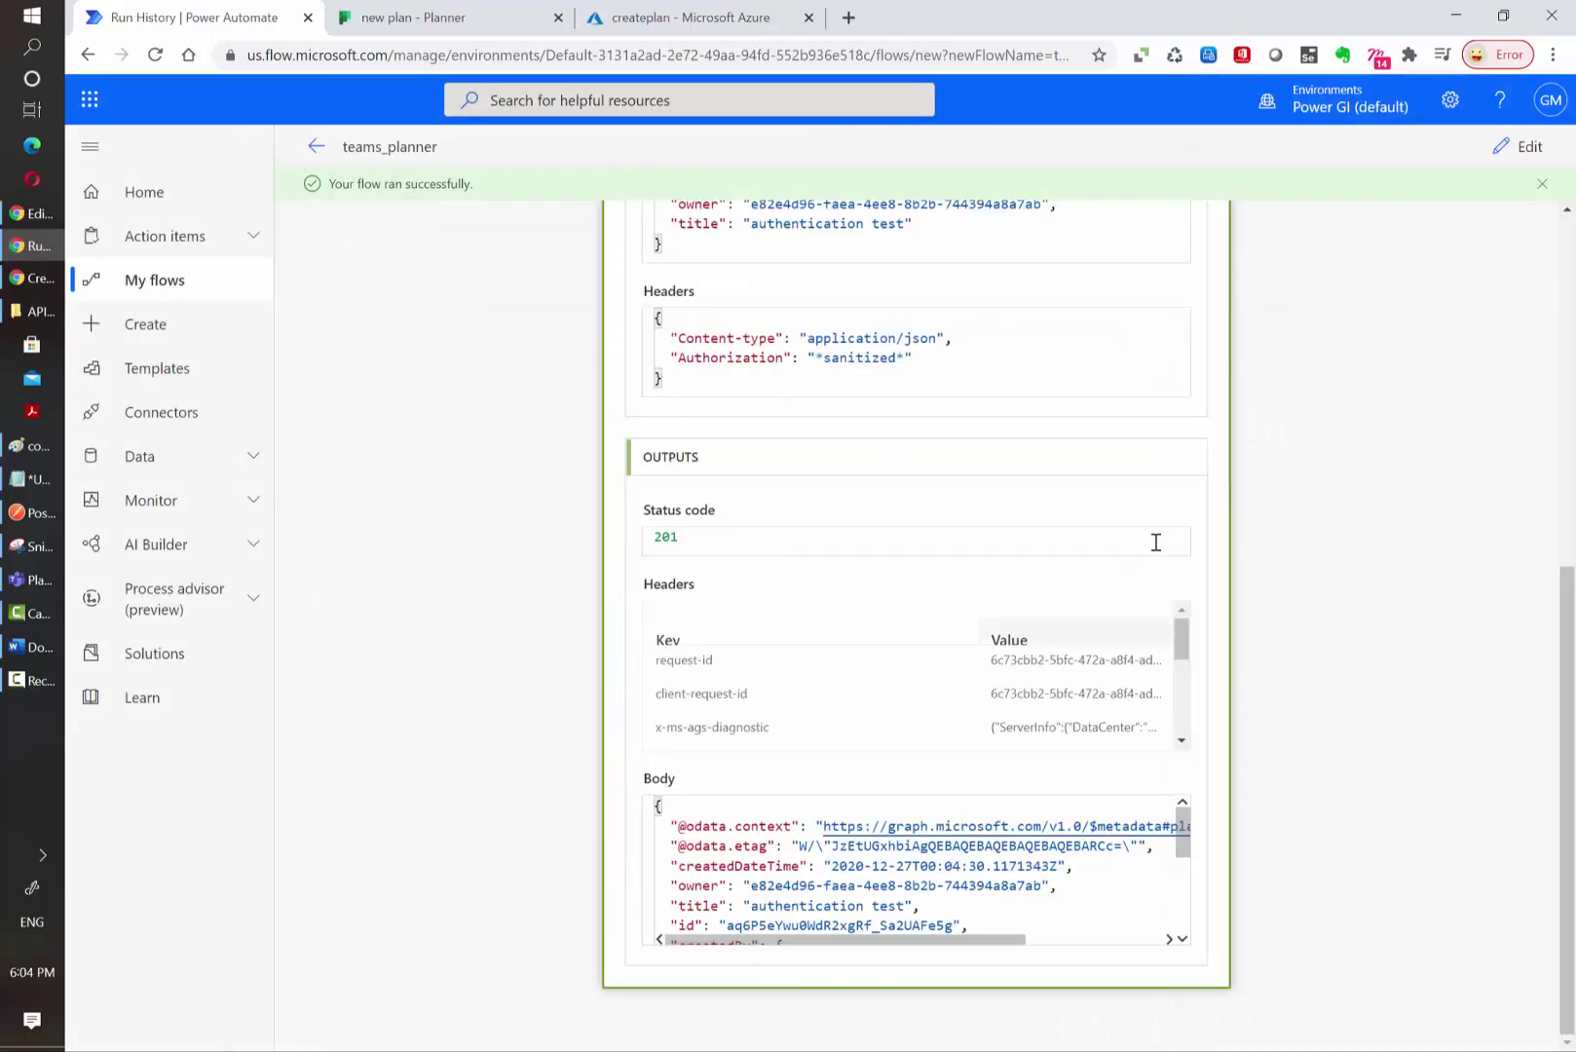
{"action": "scroll", "coordinate": [1152, 547], "scroll_direction": "up", "scroll_amount": 5}
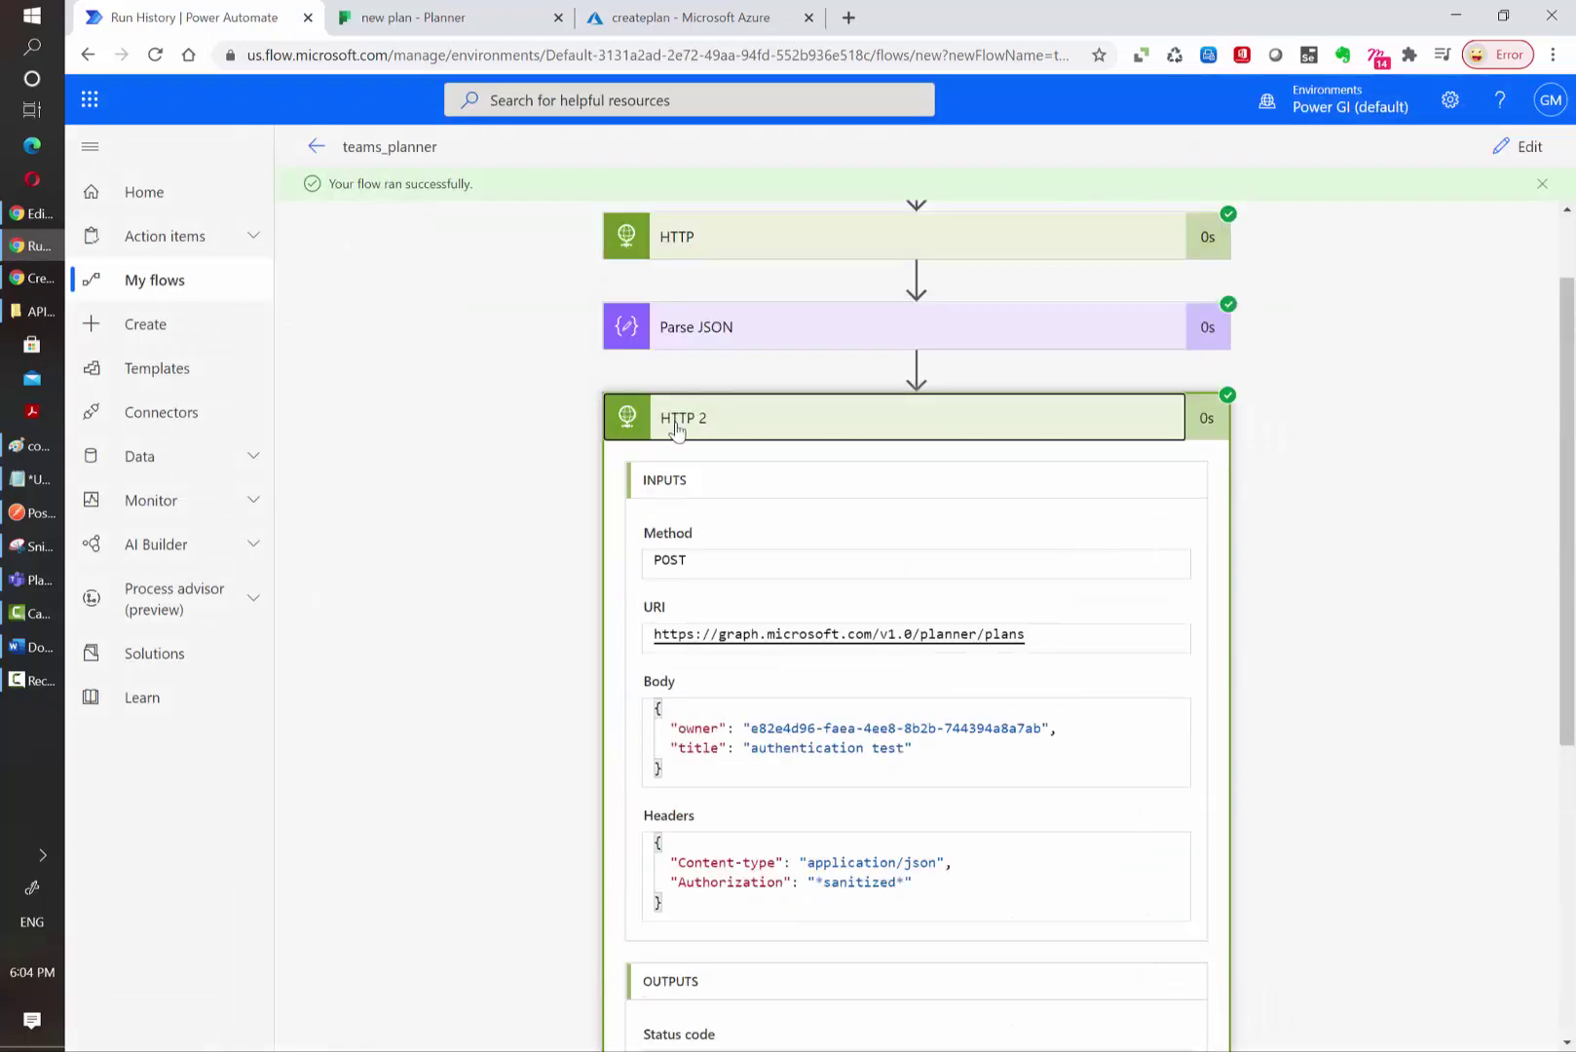
{"action": "scroll", "coordinate": [802, 380], "scroll_direction": "up", "scroll_amount": 2}
{"action": "left_click", "coordinate": [823, 355]}
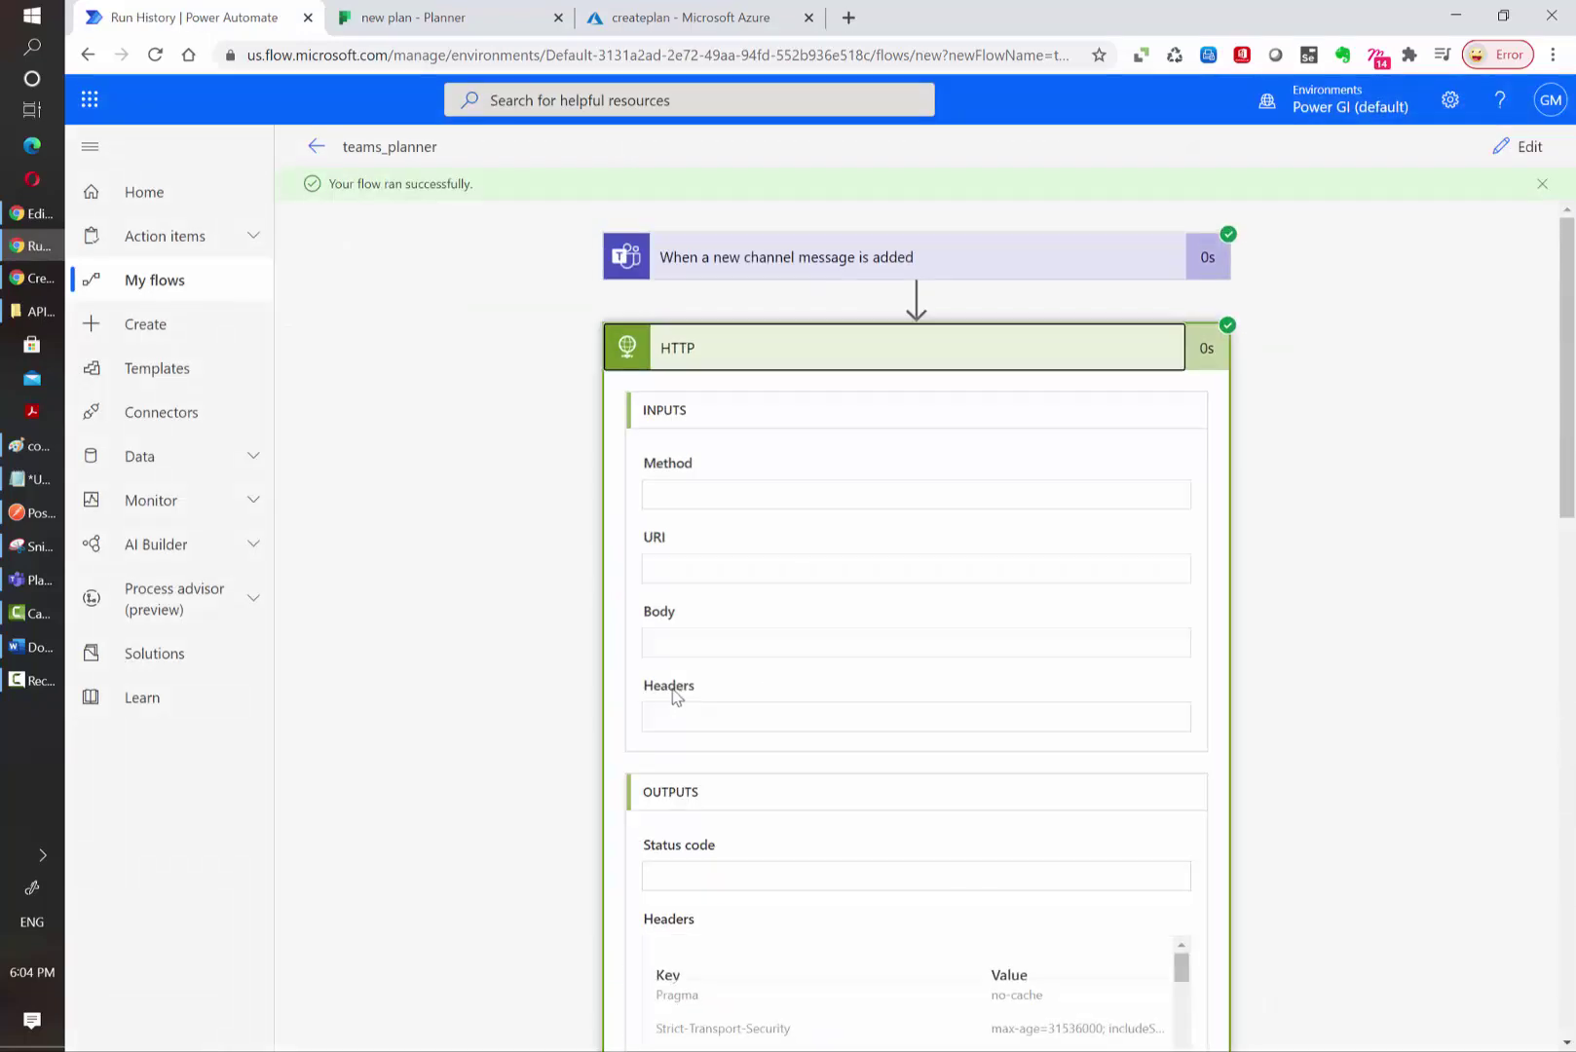
{"action": "scroll", "coordinate": [526, 672], "scroll_direction": "down", "scroll_amount": 15}
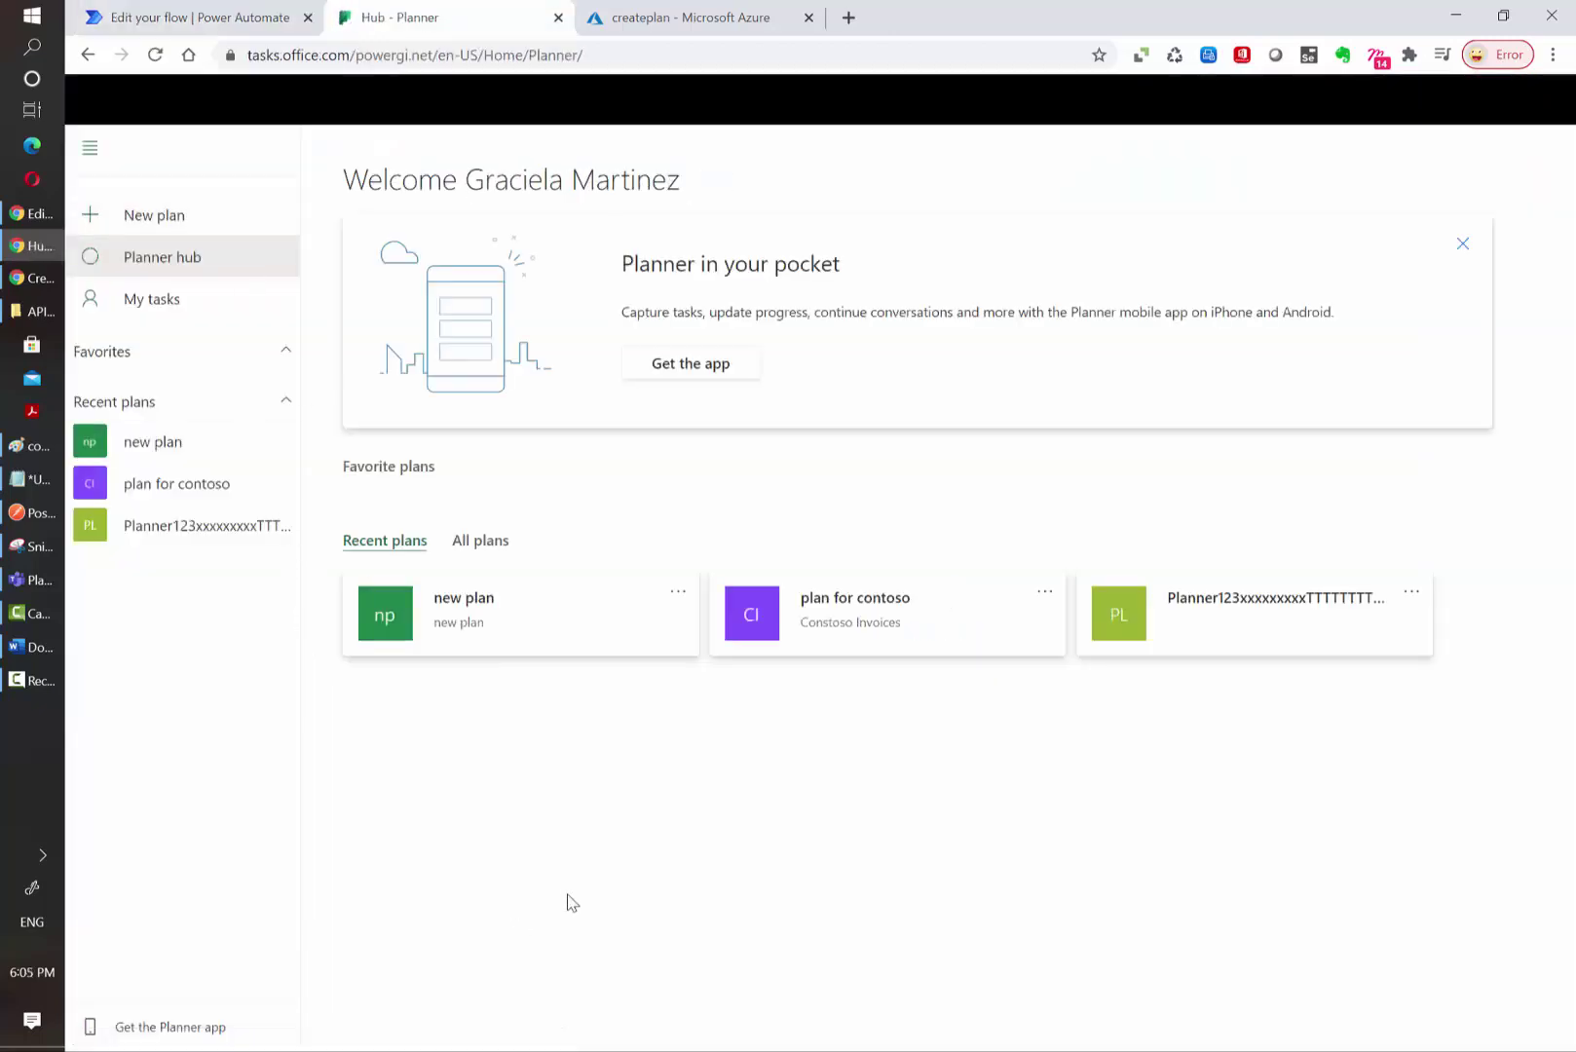
Show all plans in Planner and open the 'authentication test' plan card
{"action": "left_click", "coordinate": [487, 544]}
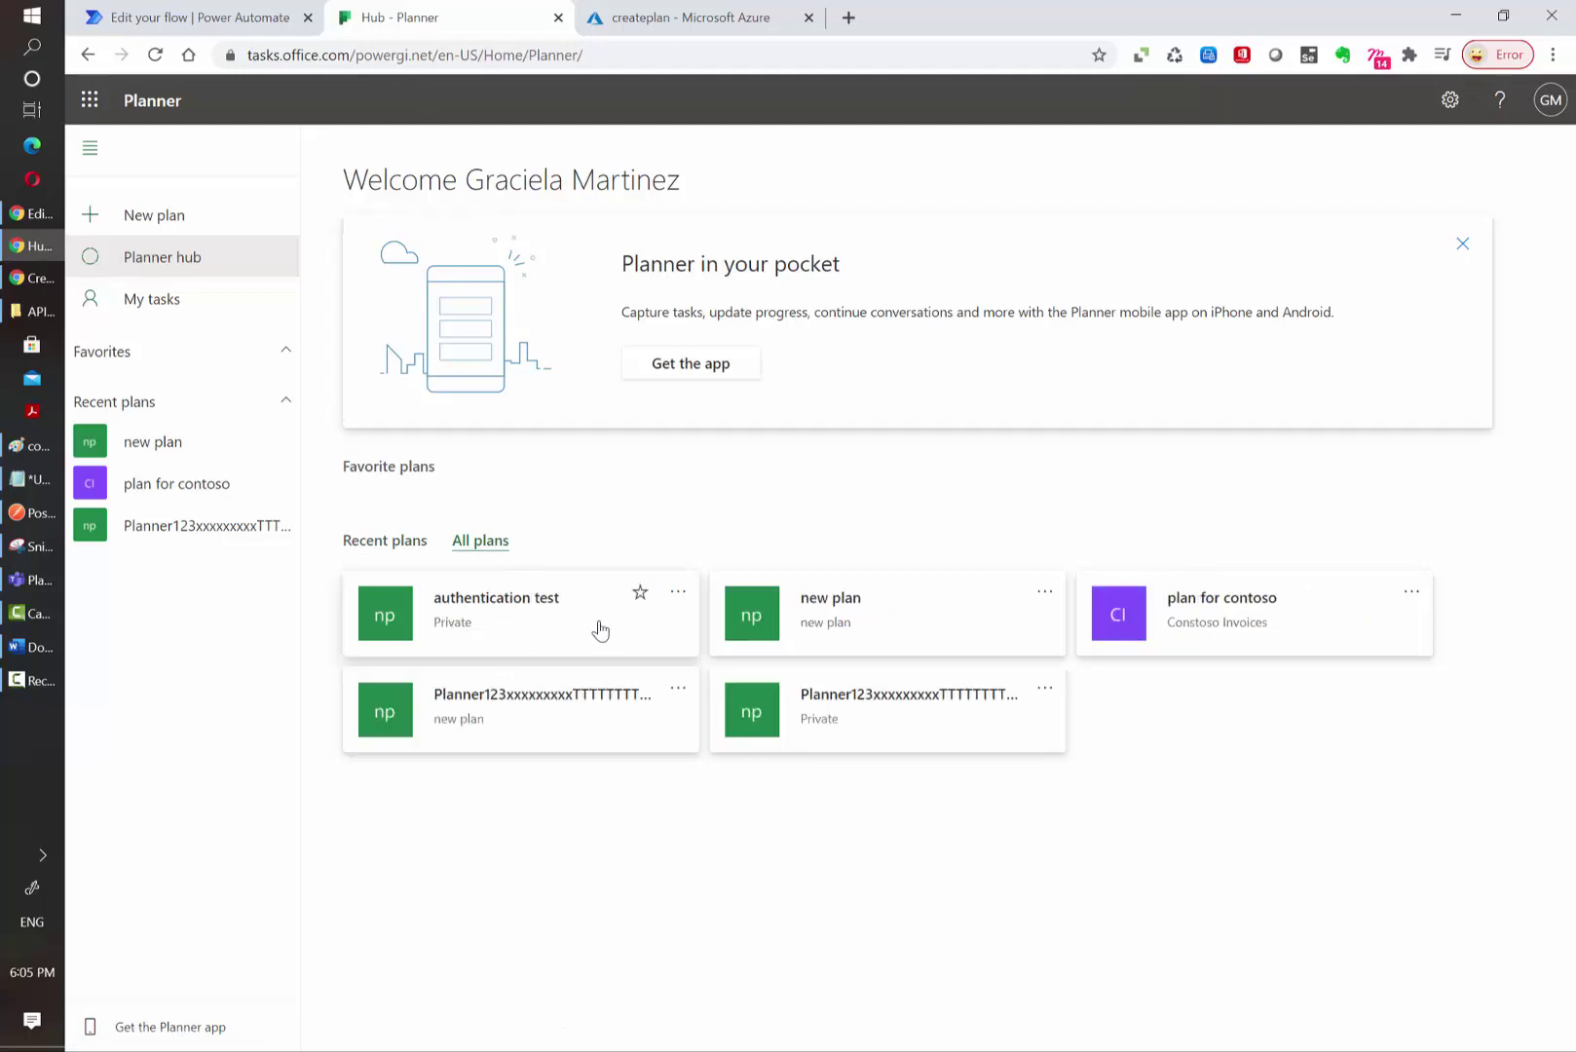
{"action": "left_click", "coordinate": [458, 631]}
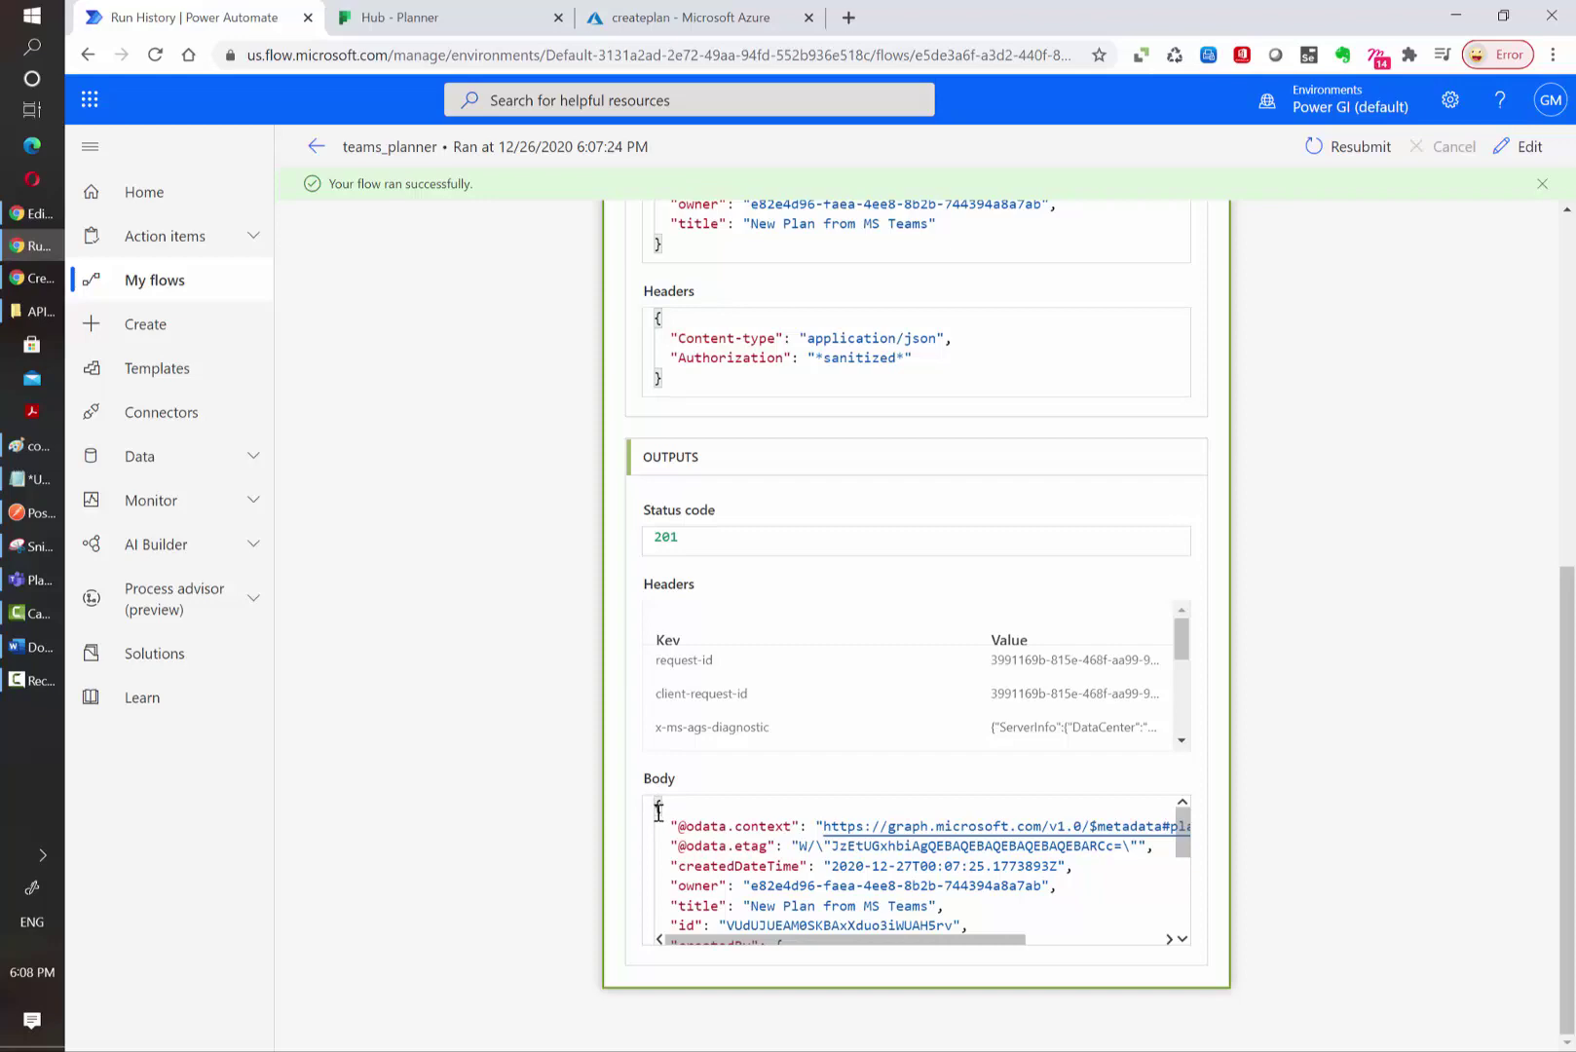
Insert a Parse JSON 2 step directly below HTTP 2 in the teams_planner flow
{"action": "left_click_drag", "start_coordinate": [670, 916], "coordinate": [1002, 911]}
{"action": "scroll", "coordinate": [877, 876], "scroll_direction": "up", "scroll_amount": 3}
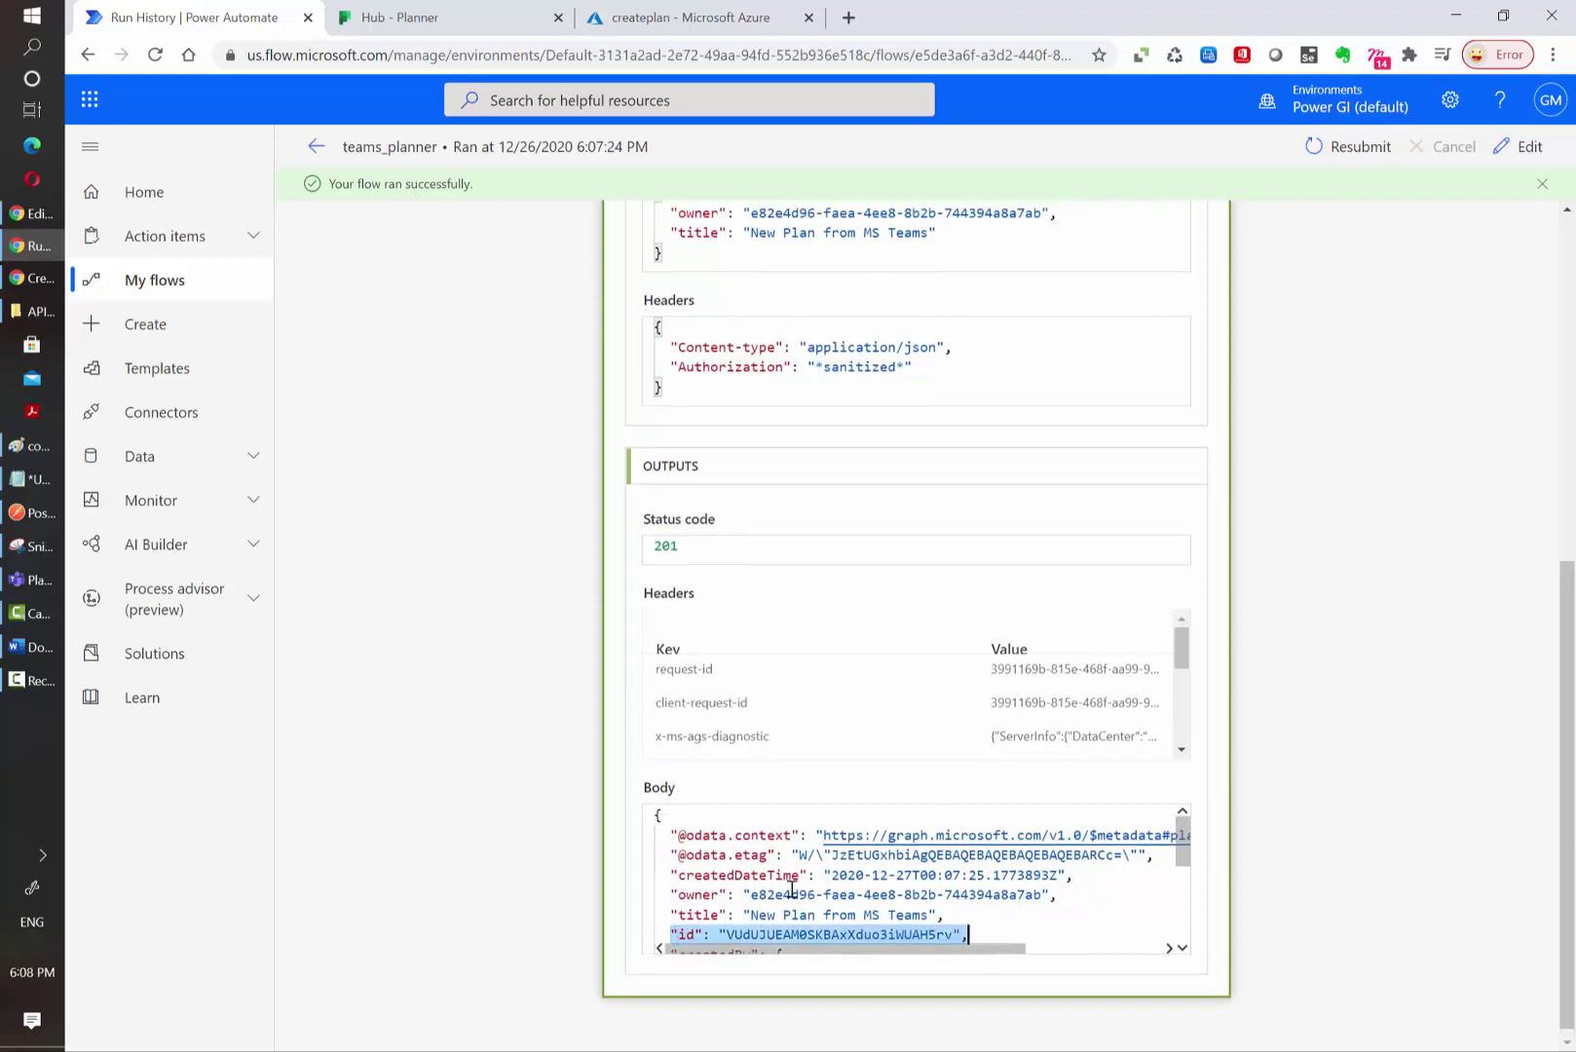
{"action": "scroll", "coordinate": [708, 894], "scroll_direction": "down", "scroll_amount": 5}
{"action": "scroll", "coordinate": [638, 793], "scroll_direction": "down", "scroll_amount": 2}
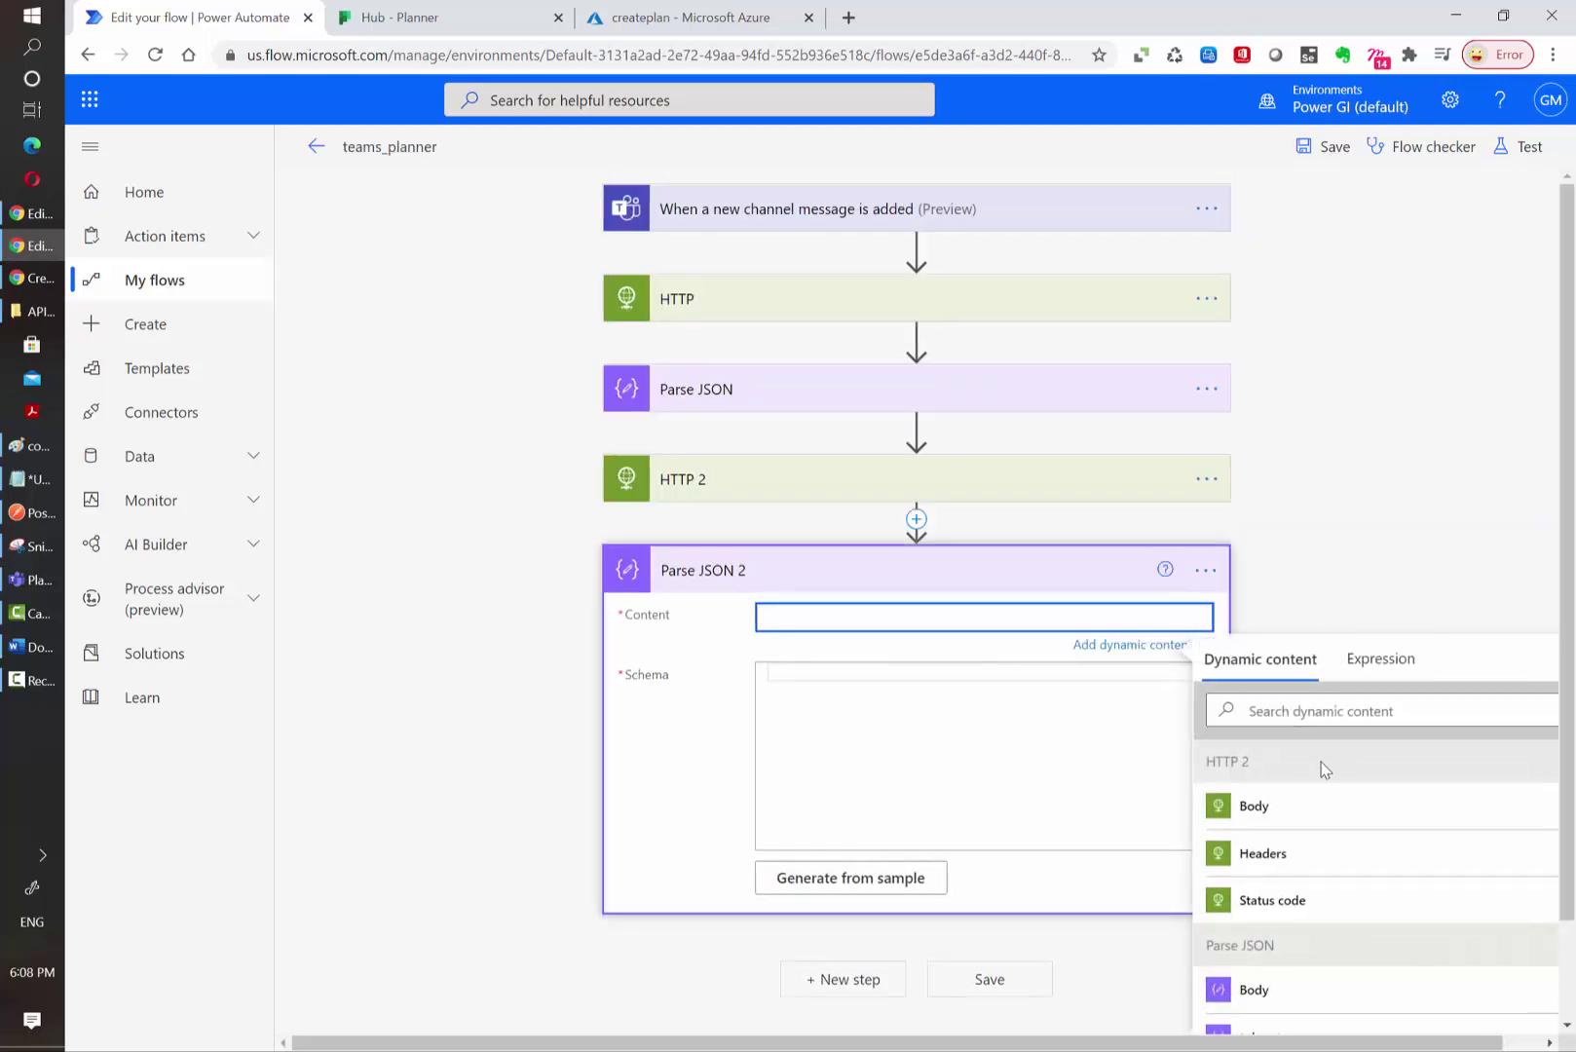
Feed HTTP 2's Body into Parse JSON 2 with a sample-generated schema, then add Planner's Create a bucket
{"action": "left_click", "coordinate": [1291, 798]}
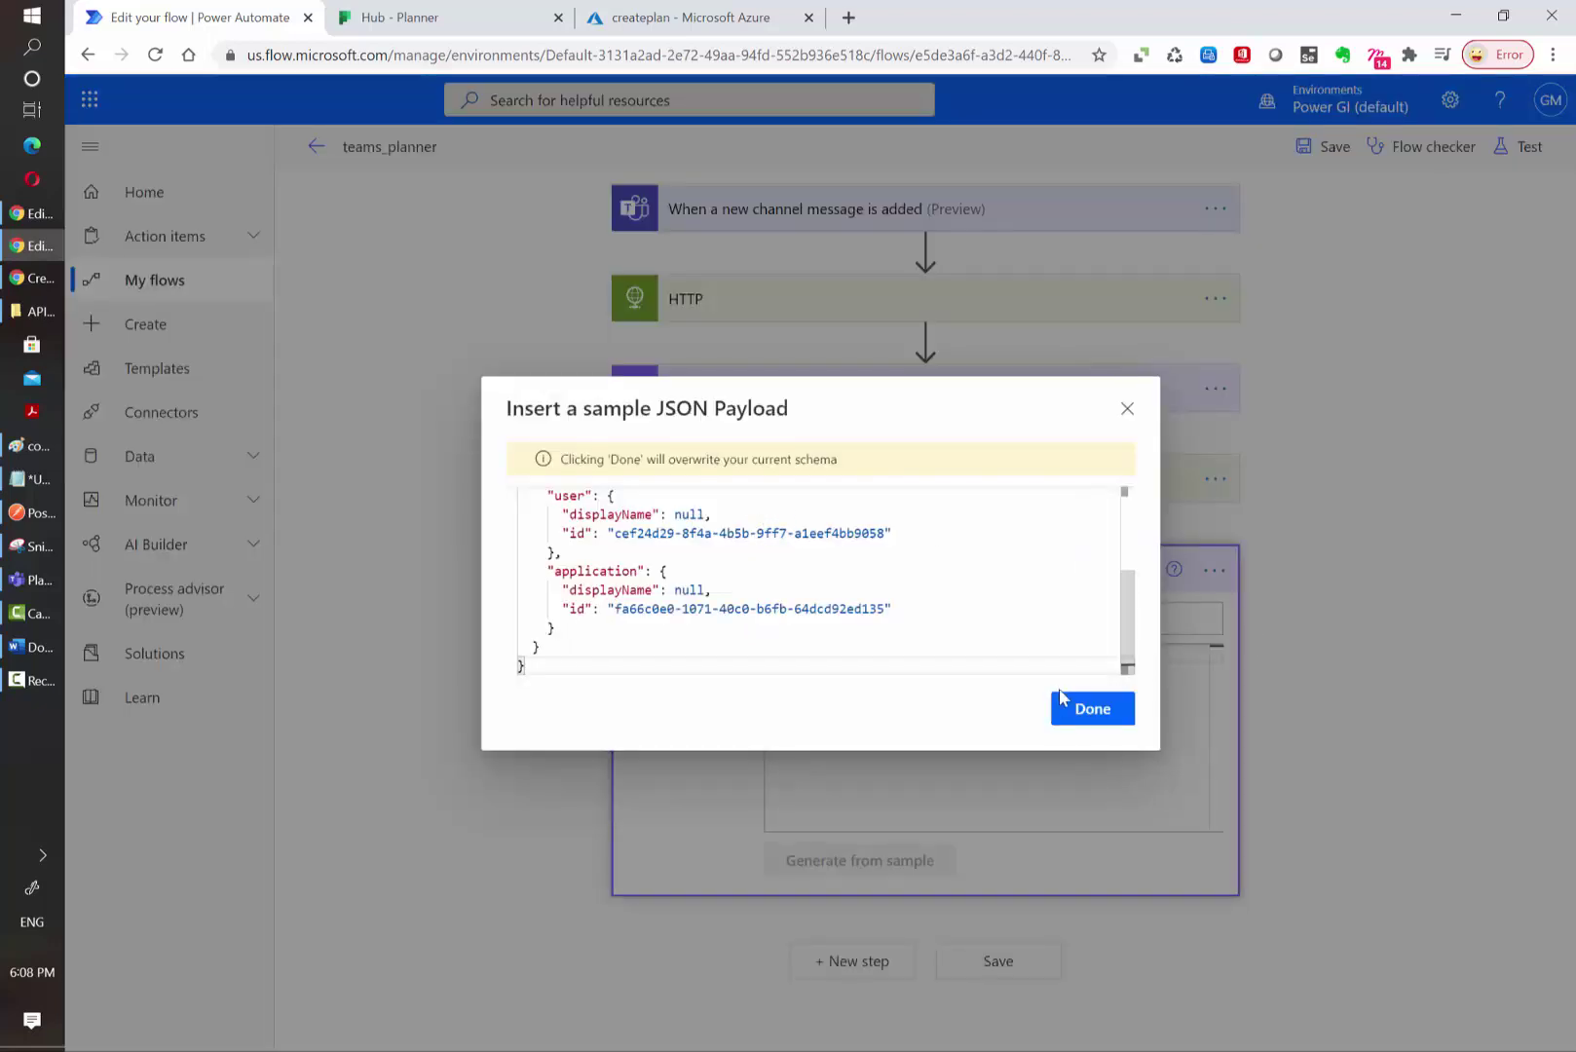
{"action": "left_click", "coordinate": [1081, 713]}
{"action": "left_click", "coordinate": [851, 960]}
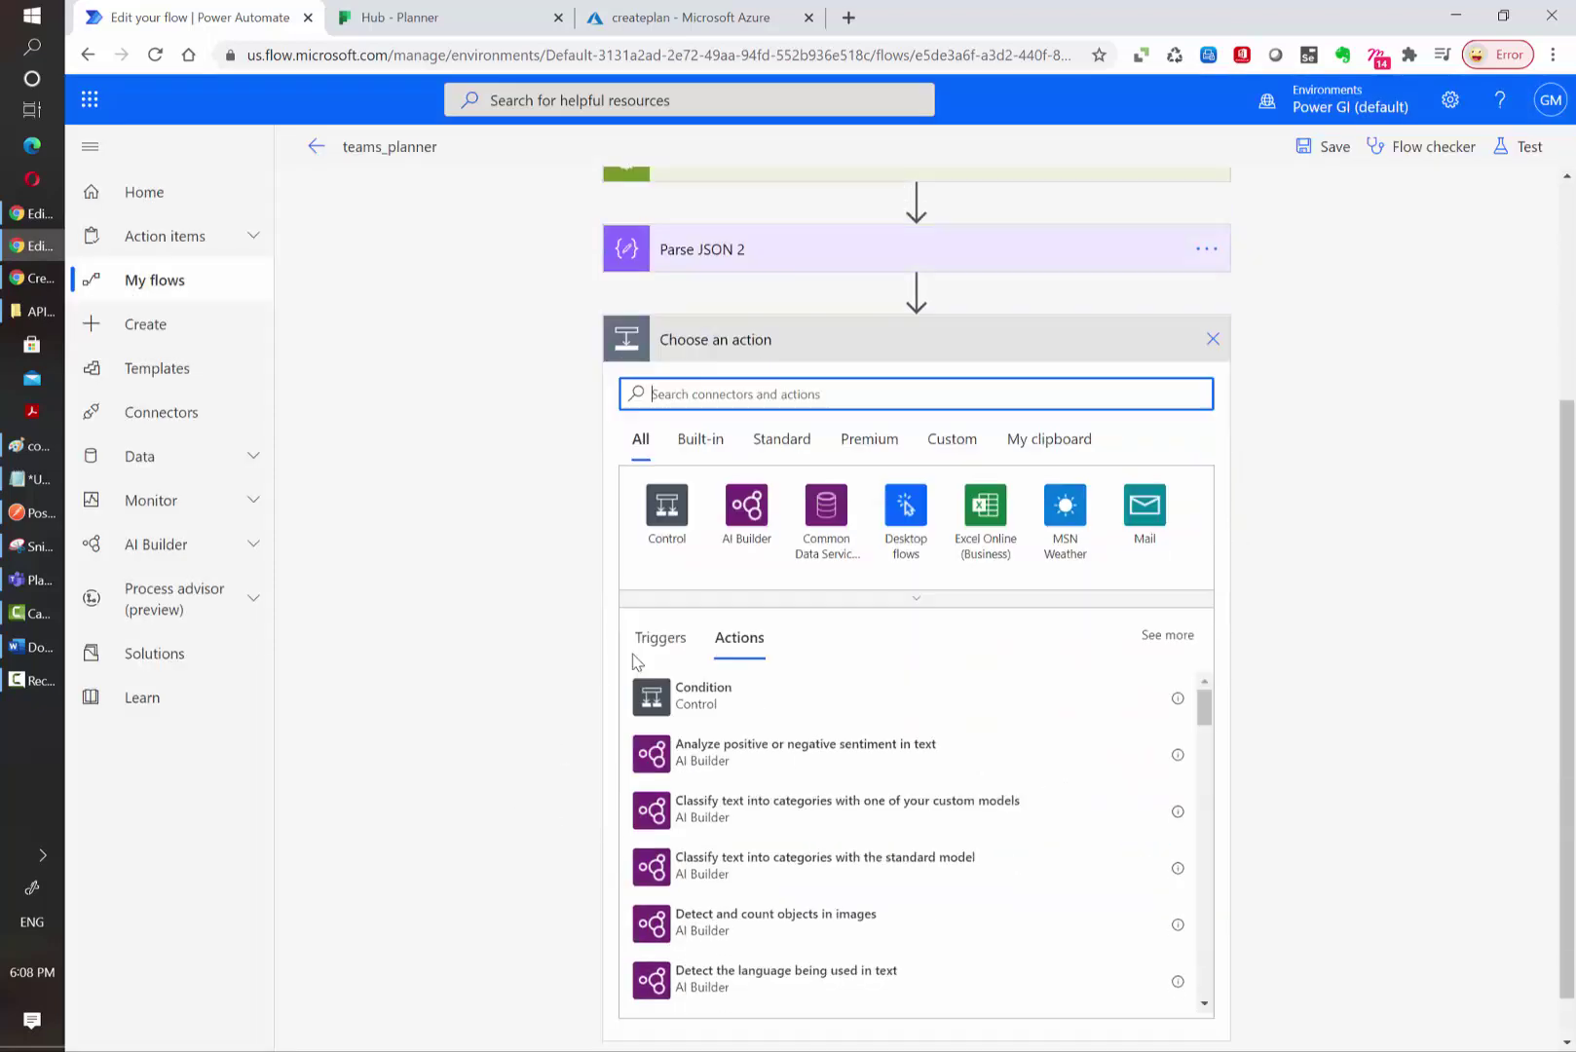
{"action": "type", "text": "planner"}
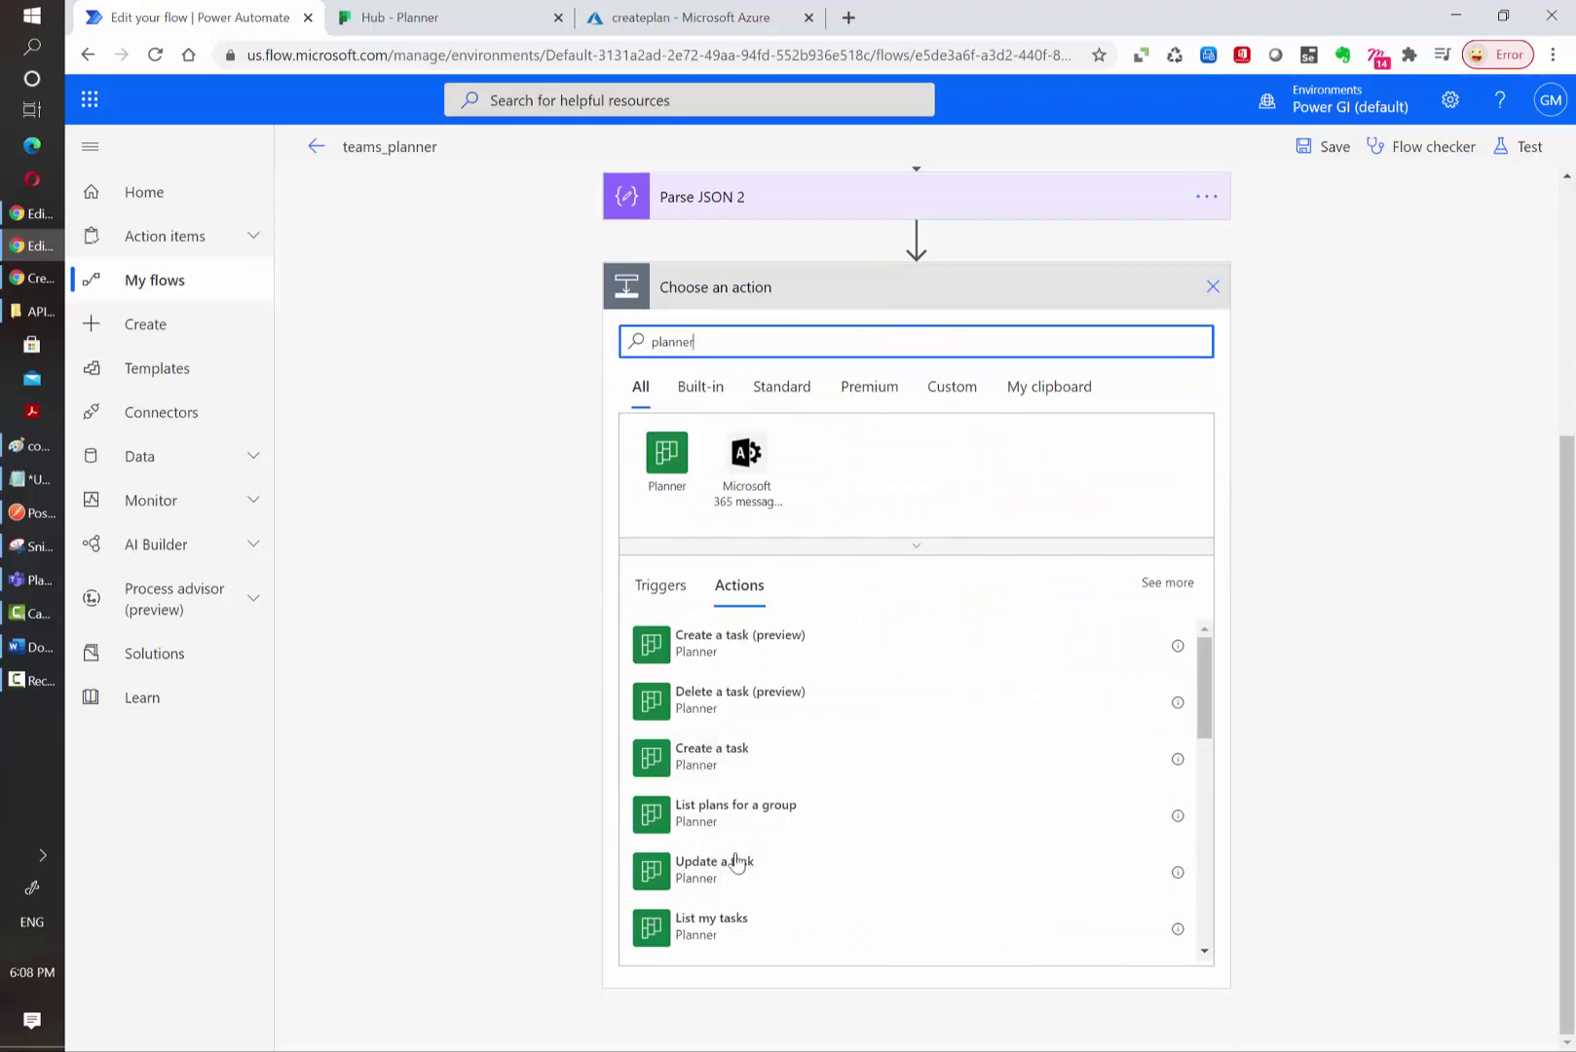
{"action": "scroll", "coordinate": [737, 863], "scroll_direction": "down", "scroll_amount": 3}
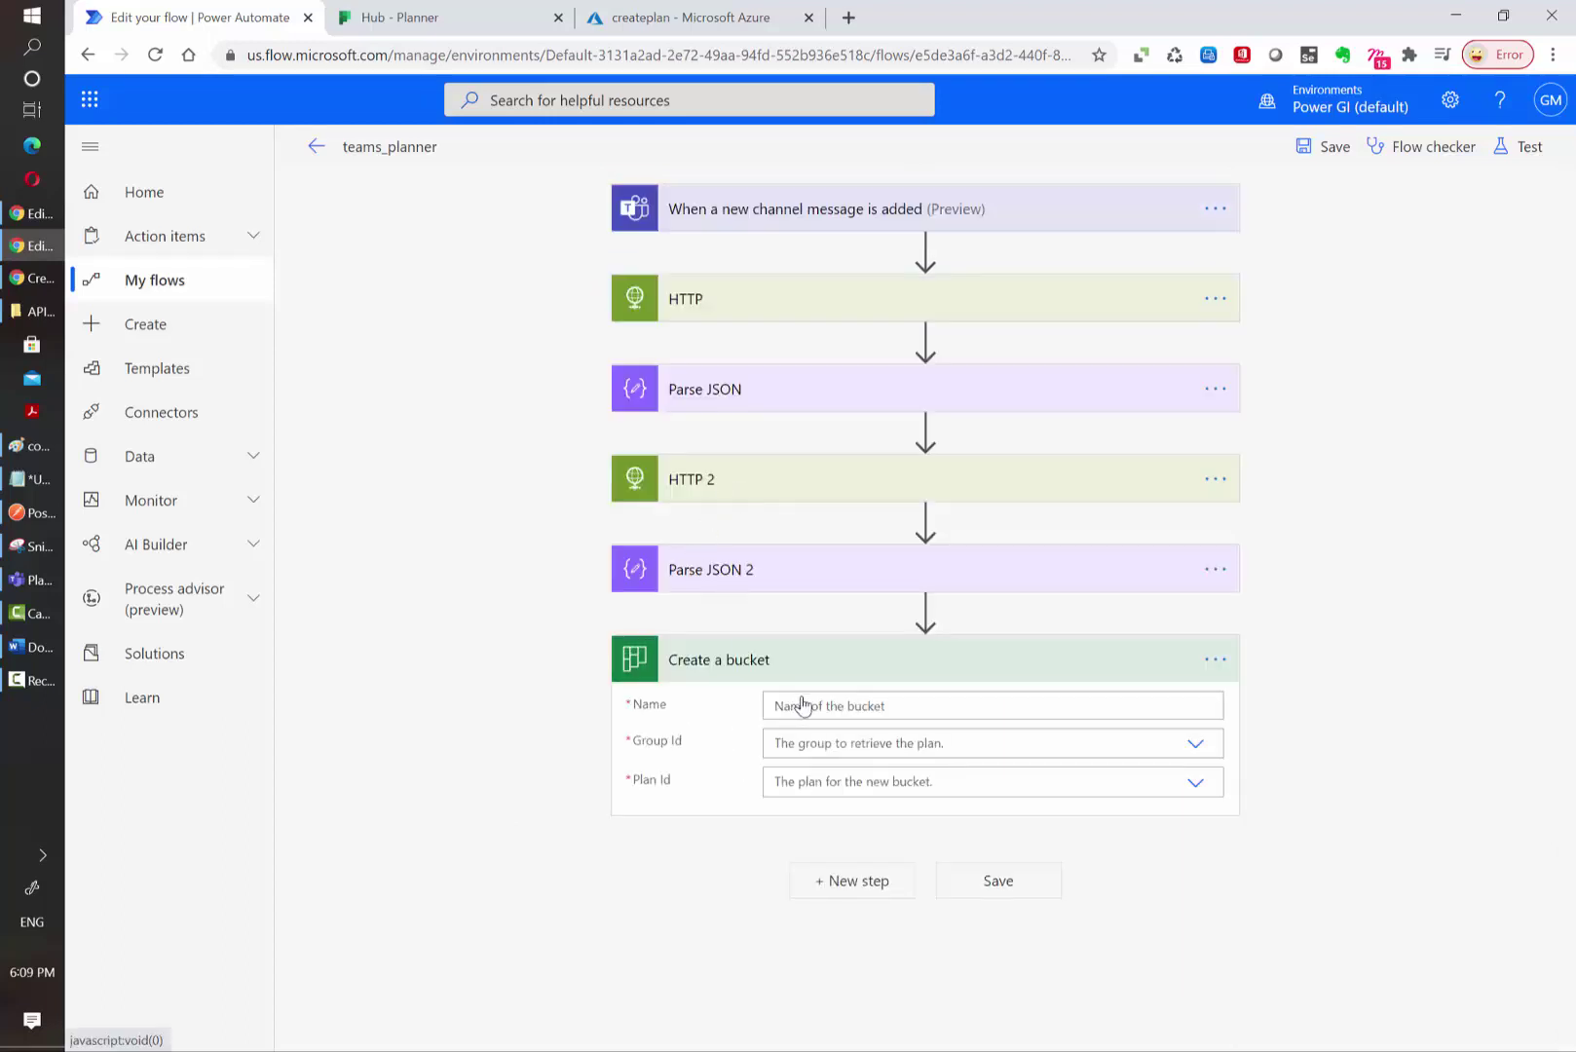
Enter 'Bucket Test' as the bucket name in Create a bucket
{"action": "left_click", "coordinate": [809, 743]}
{"action": "left_click", "coordinate": [810, 748]}
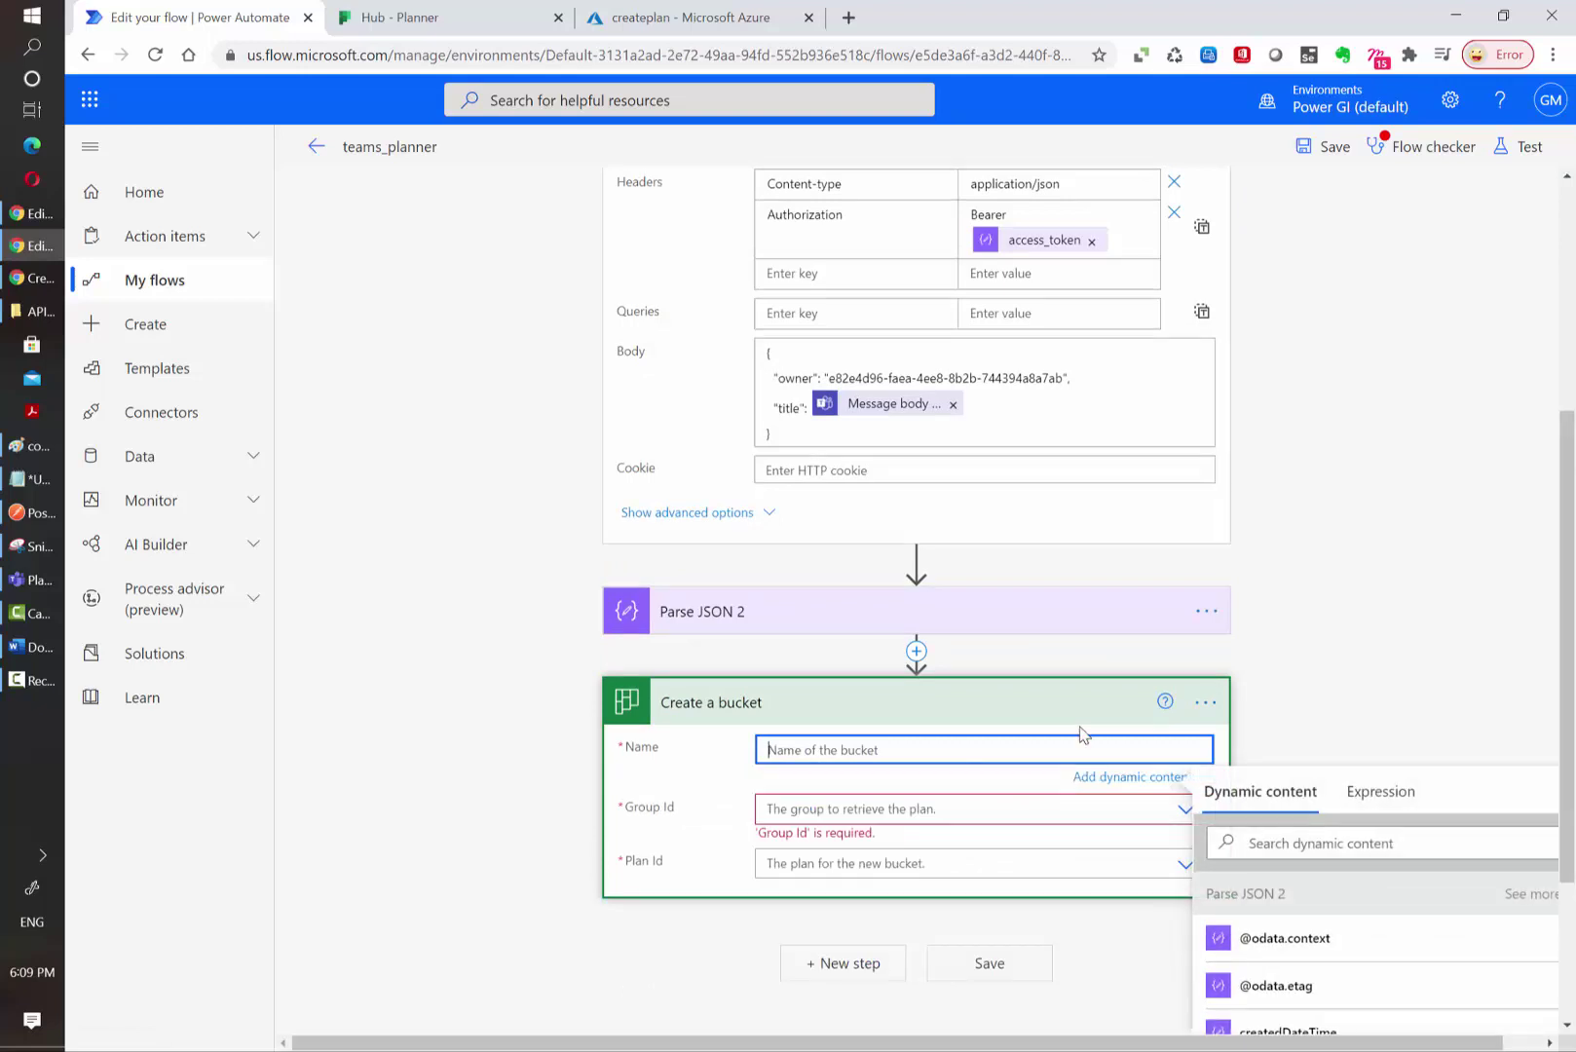
{"action": "type", "text": "Bucket Test"}
{"action": "key", "text": "Tab"}
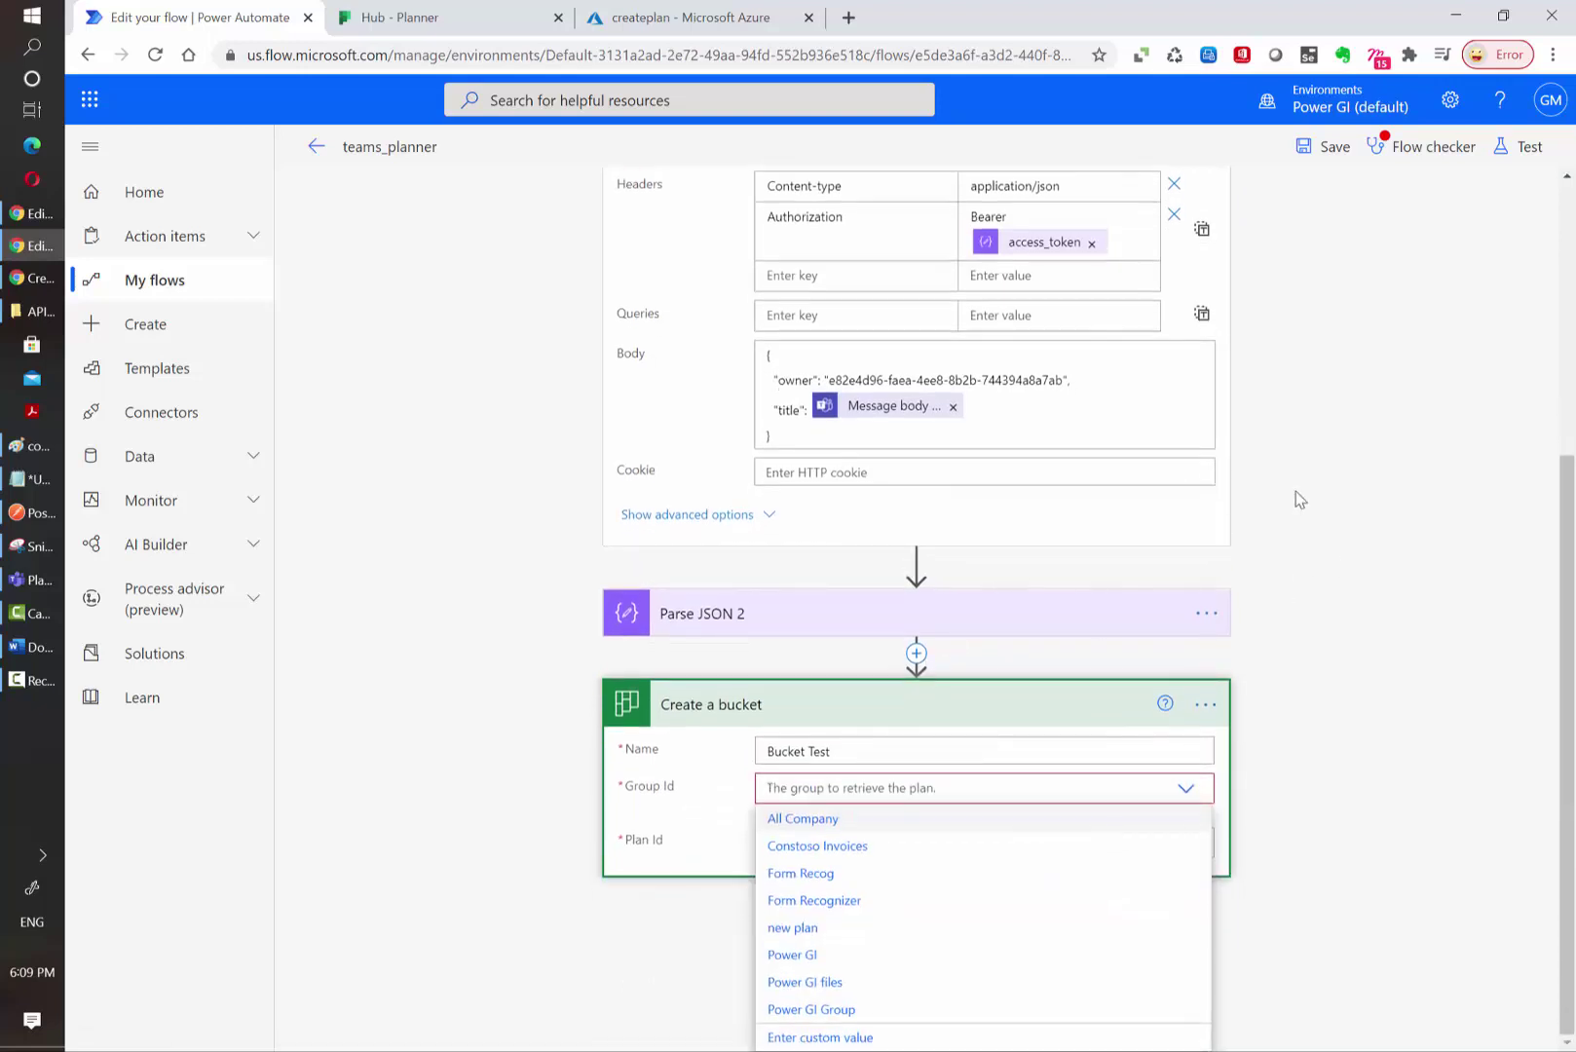
{"action": "left_click", "coordinate": [1207, 1047]}
Set Group Id to the owner value and Plan Id to the id value as custom values, then save
{"action": "left_click", "coordinate": [830, 870]}
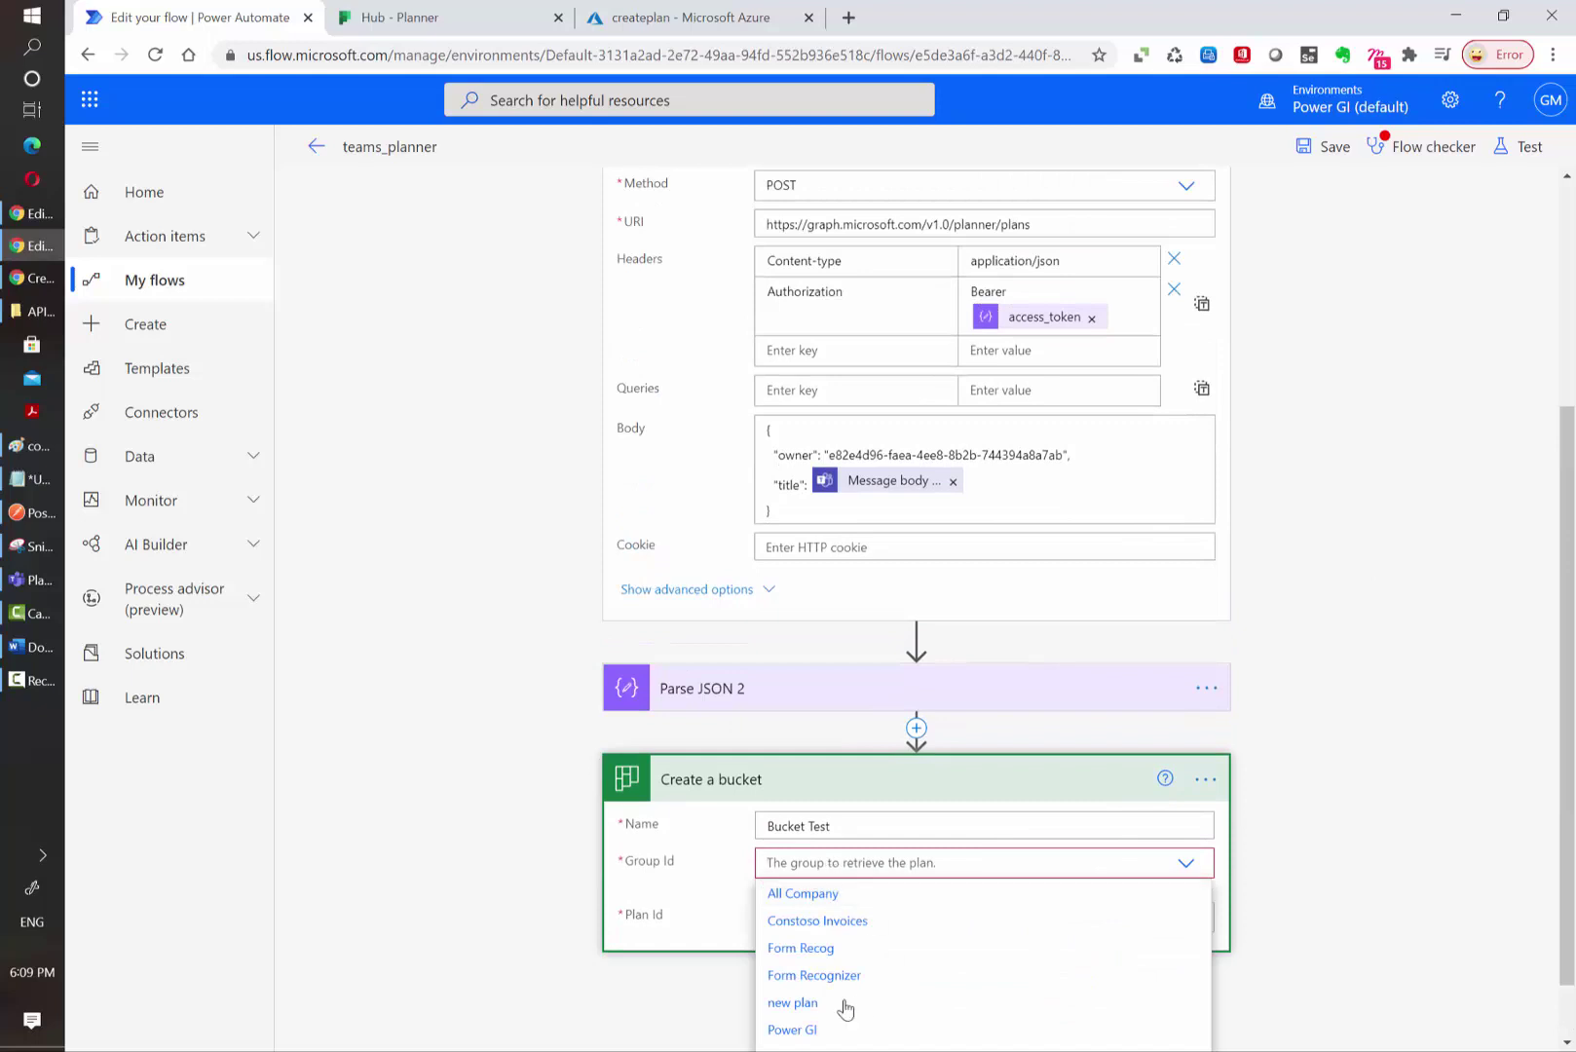
{"action": "left_click", "coordinate": [818, 1037]}
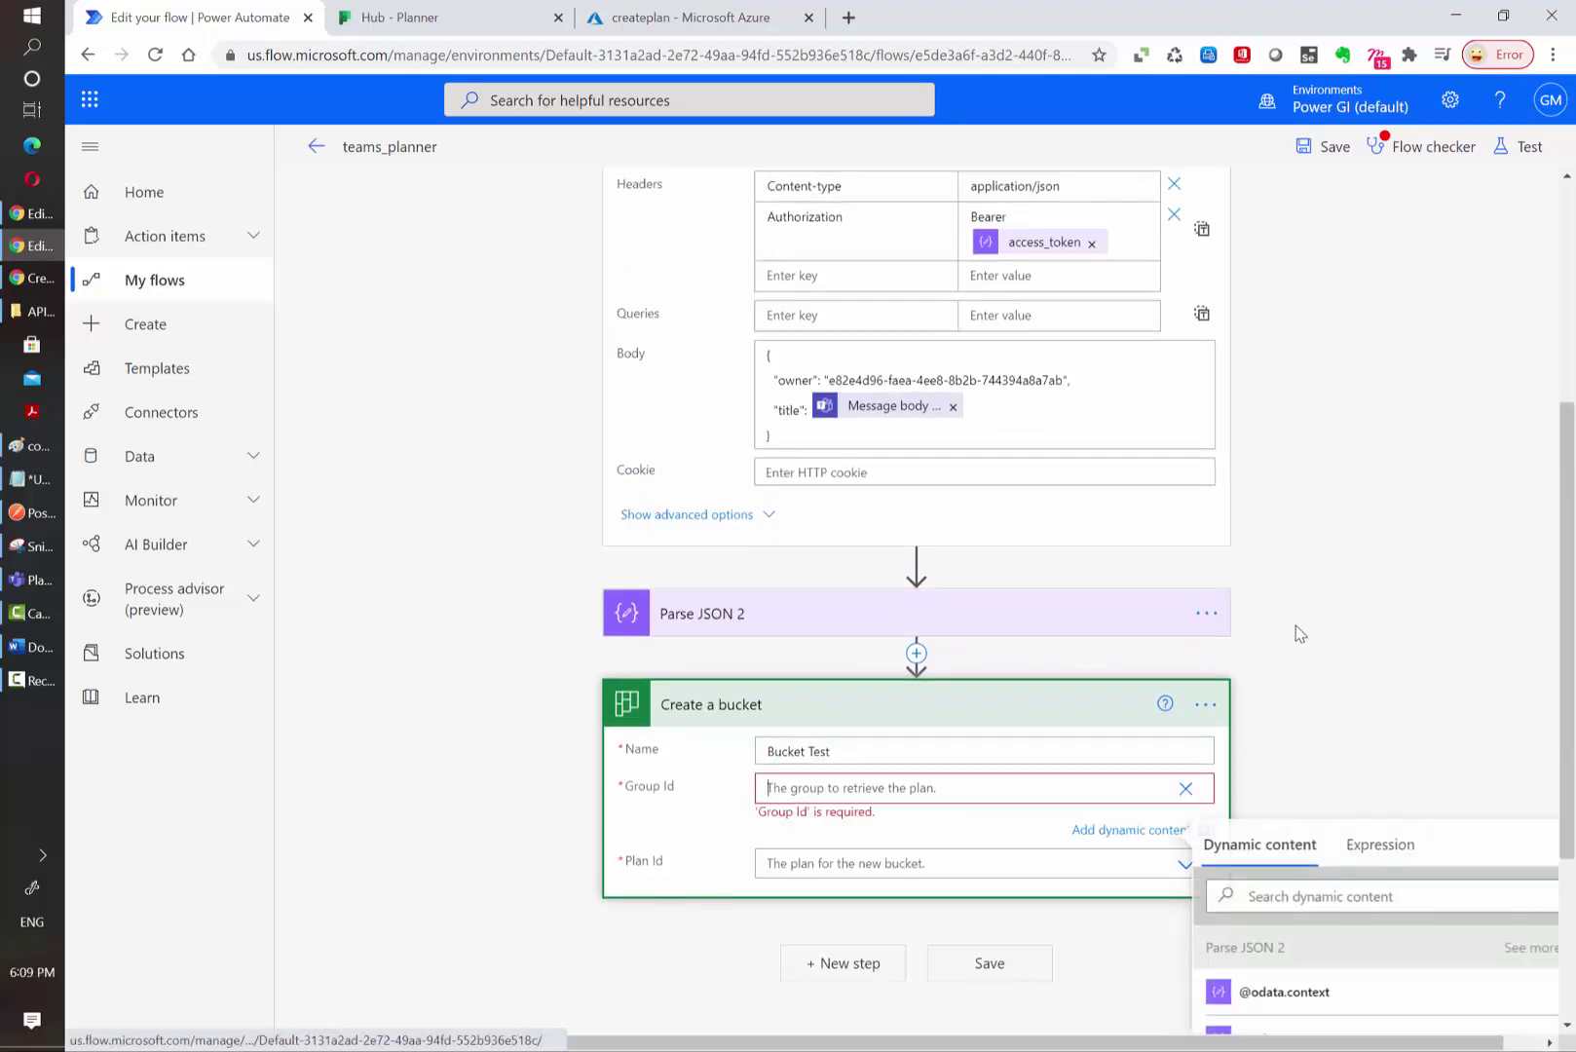
{"action": "scroll", "coordinate": [1294, 633], "scroll_direction": "down", "scroll_amount": 3}
{"action": "scroll", "coordinate": [1315, 835], "scroll_direction": "down", "scroll_amount": 3}
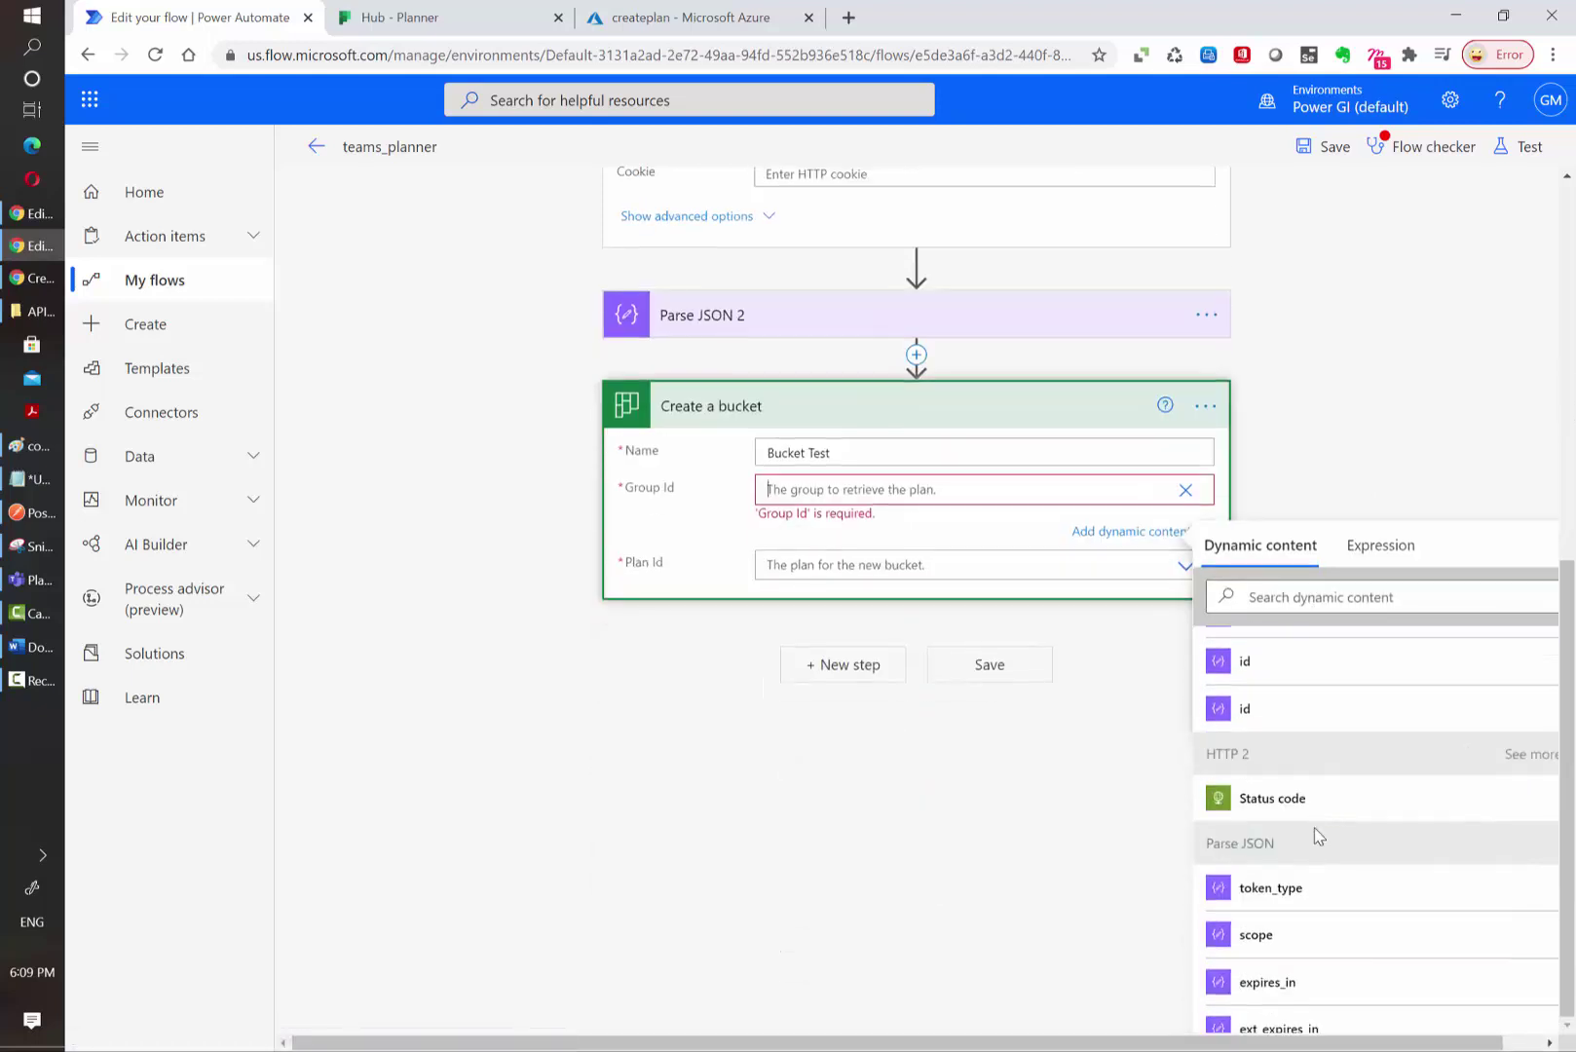
{"action": "scroll", "coordinate": [1314, 835], "scroll_direction": "up", "scroll_amount": 3}
{"action": "scroll", "coordinate": [1324, 795], "scroll_direction": "down", "scroll_amount": 1}
{"action": "left_click", "coordinate": [1308, 733]}
{"action": "left_click", "coordinate": [806, 563]}
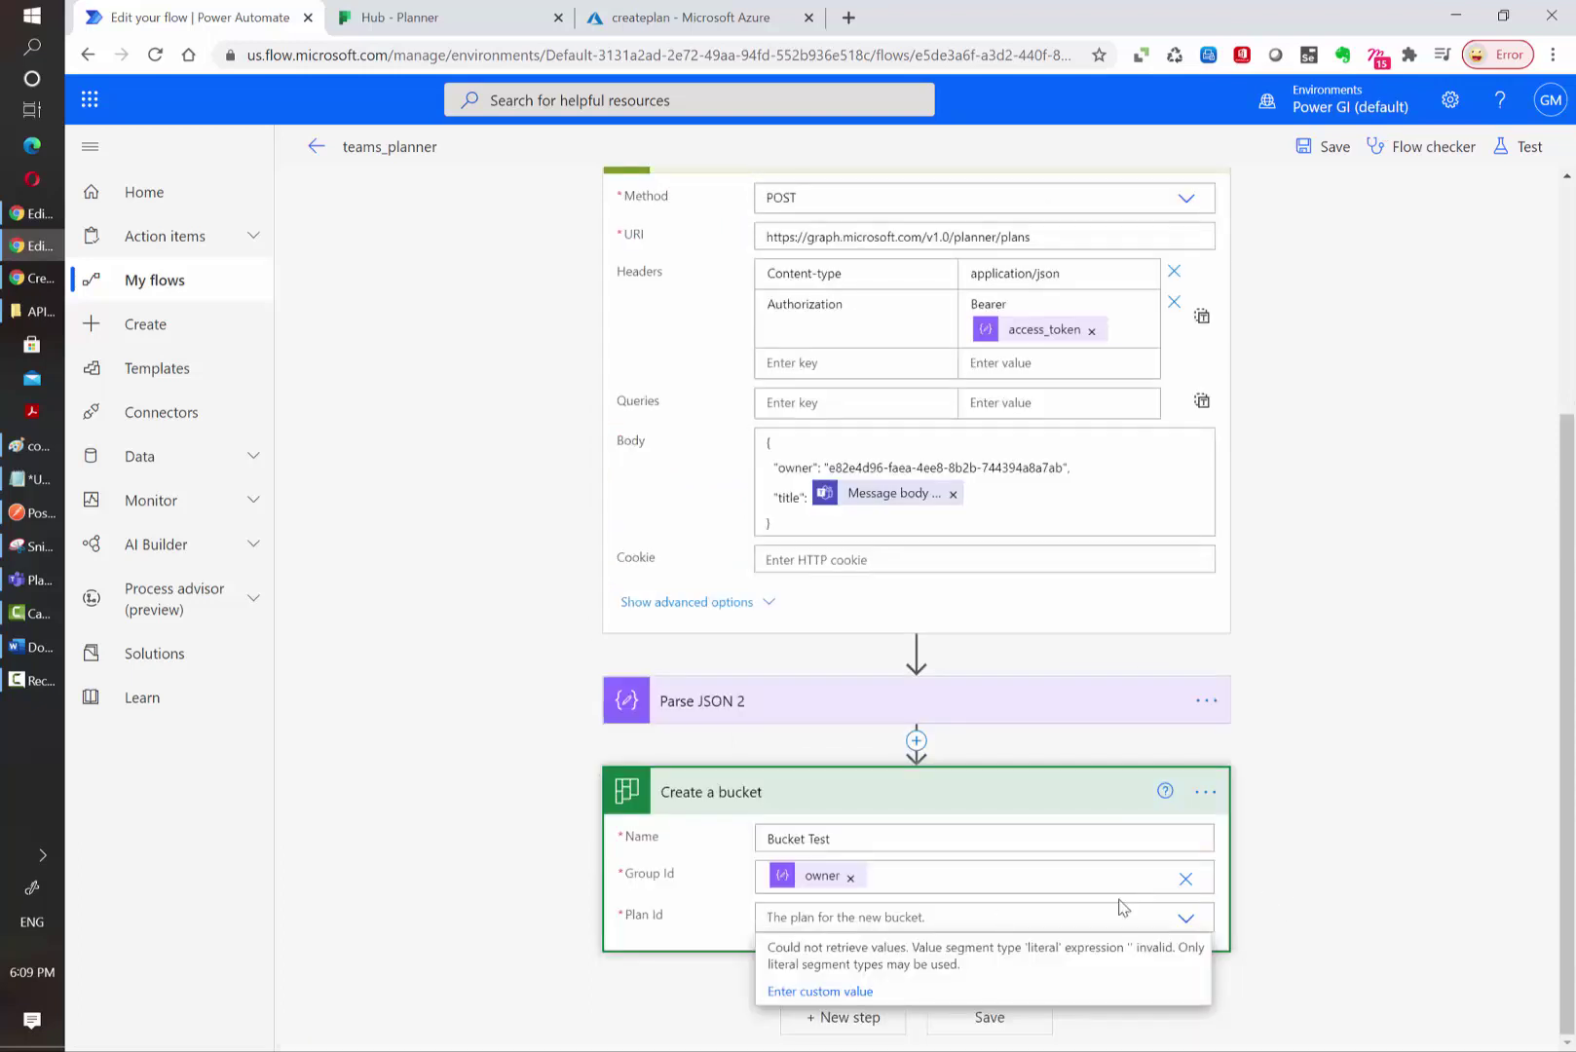
{"action": "left_click", "coordinate": [820, 990]}
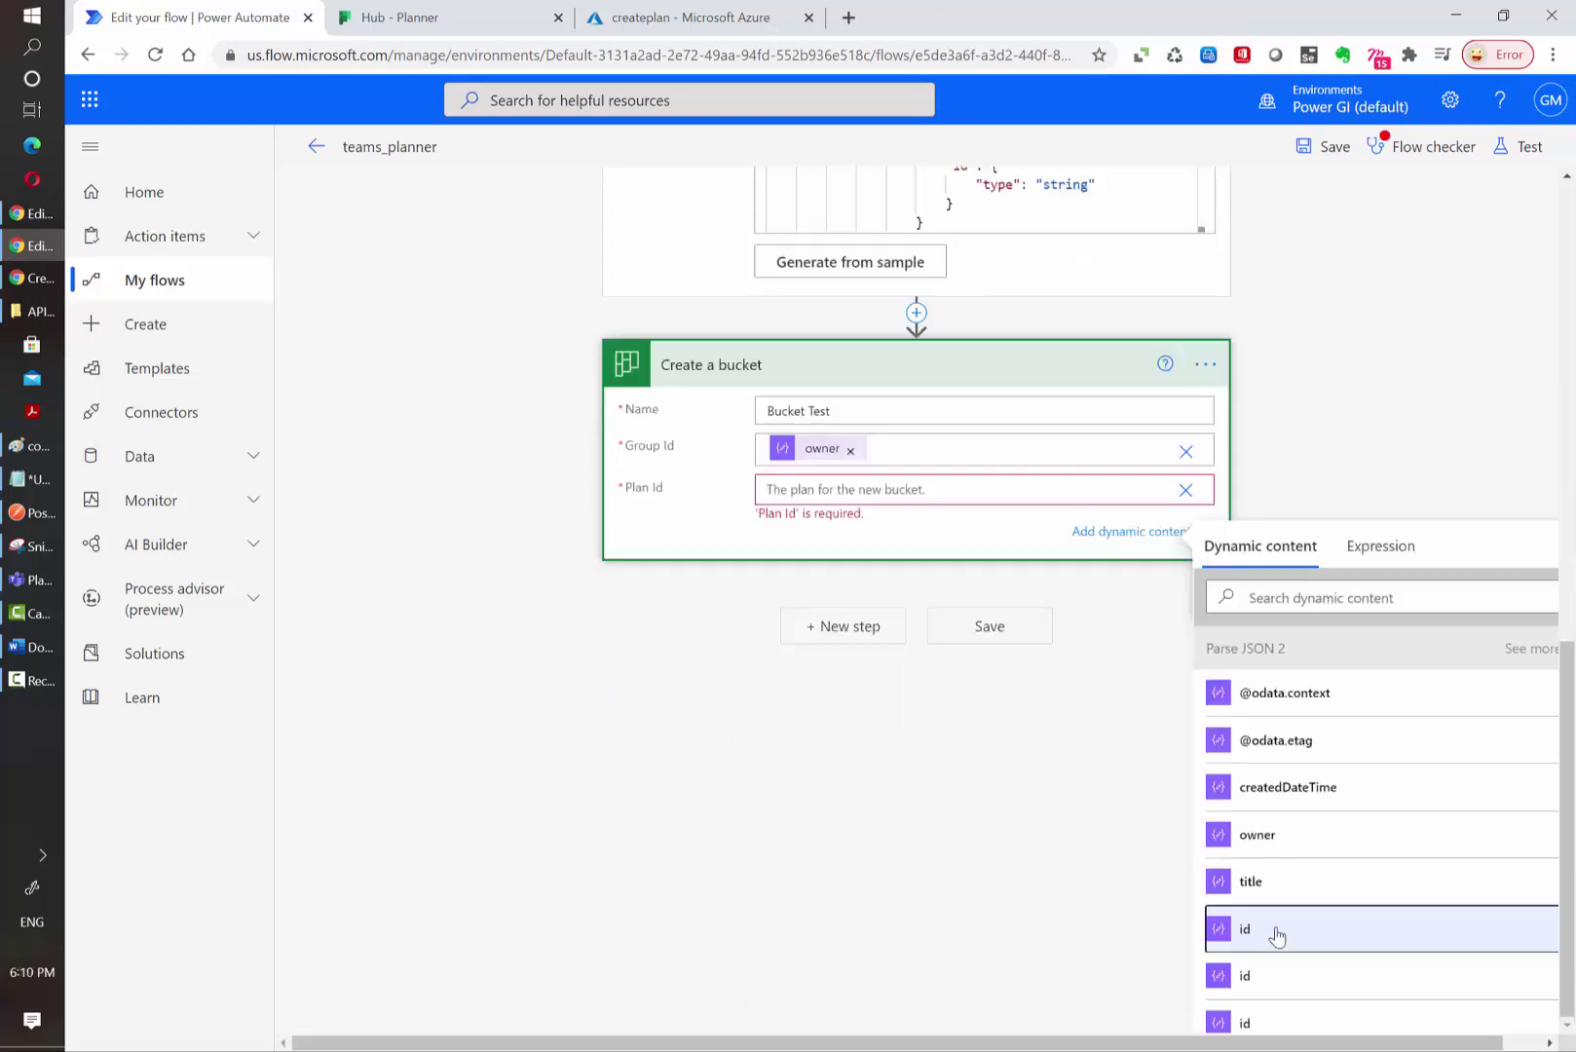
{"action": "left_click", "coordinate": [1273, 932]}
{"action": "key", "text": "ctrl+s"}
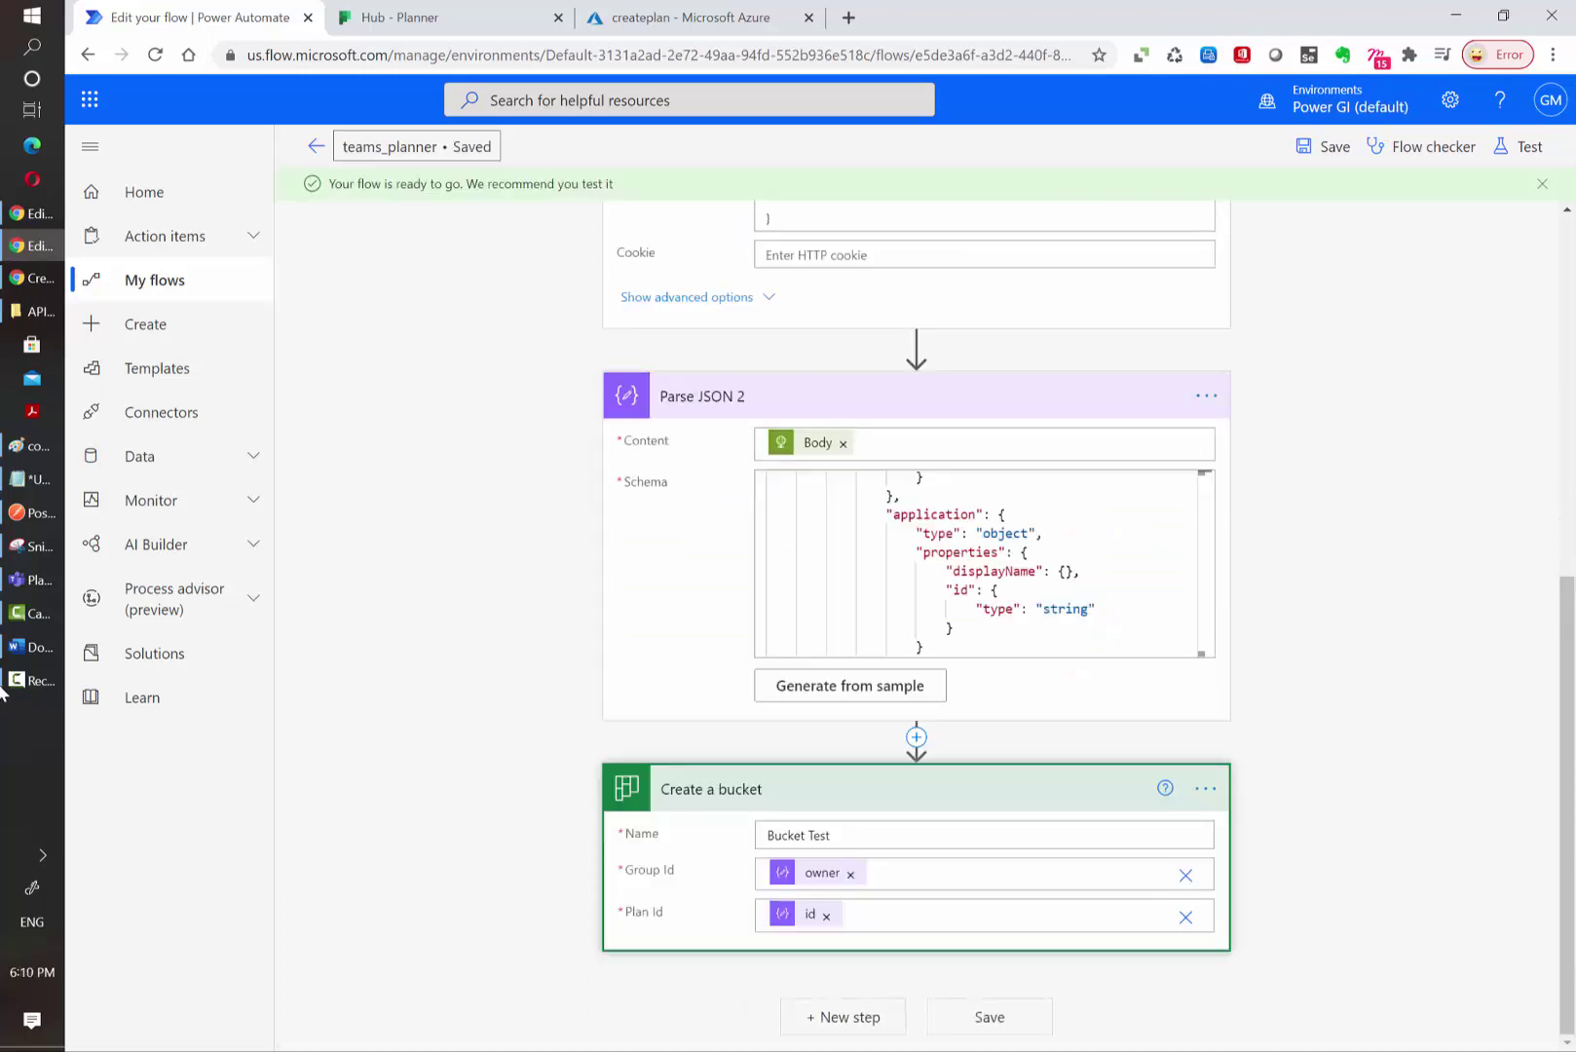
Write a 'New Plan from Teams' message in the Teams Planner Logs channel, reworded to include 'in Bucket'
{"action": "left_click", "coordinate": [34, 579]}
{"action": "left_click", "coordinate": [668, 856]}
{"action": "type", "text": "New Plan from Teams!!!!!!!!!!!!"}
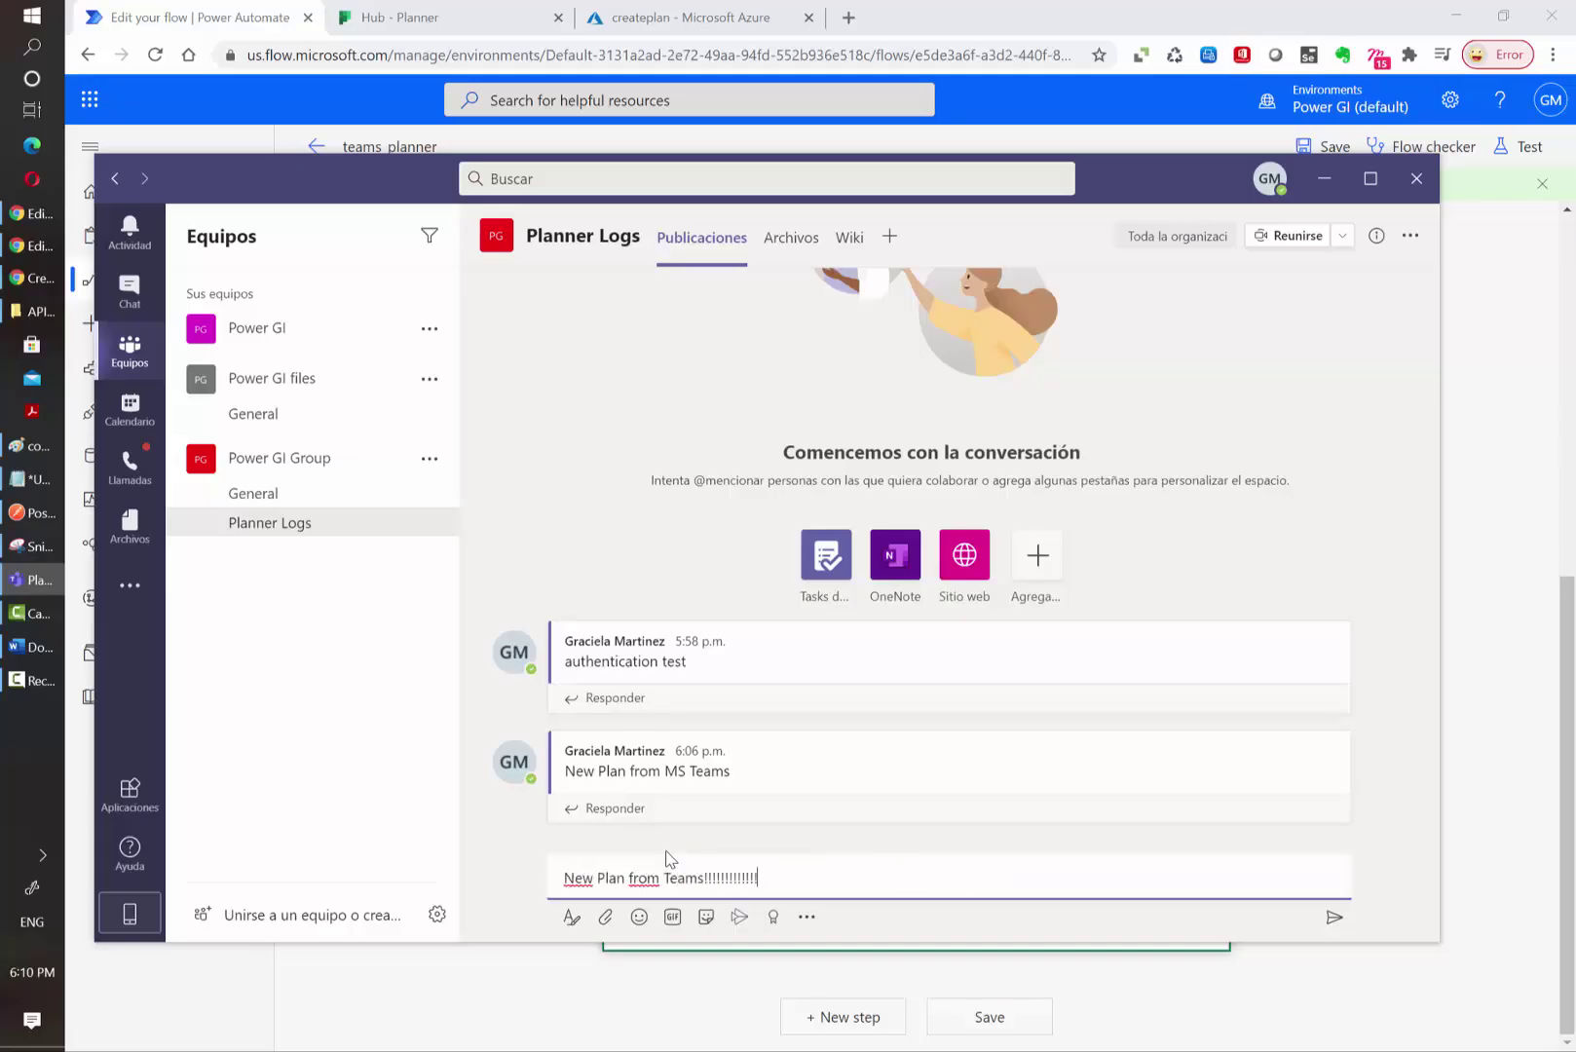
{"action": "double_click", "coordinate": [643, 877]}
{"action": "type", "text": "in Bucket"}
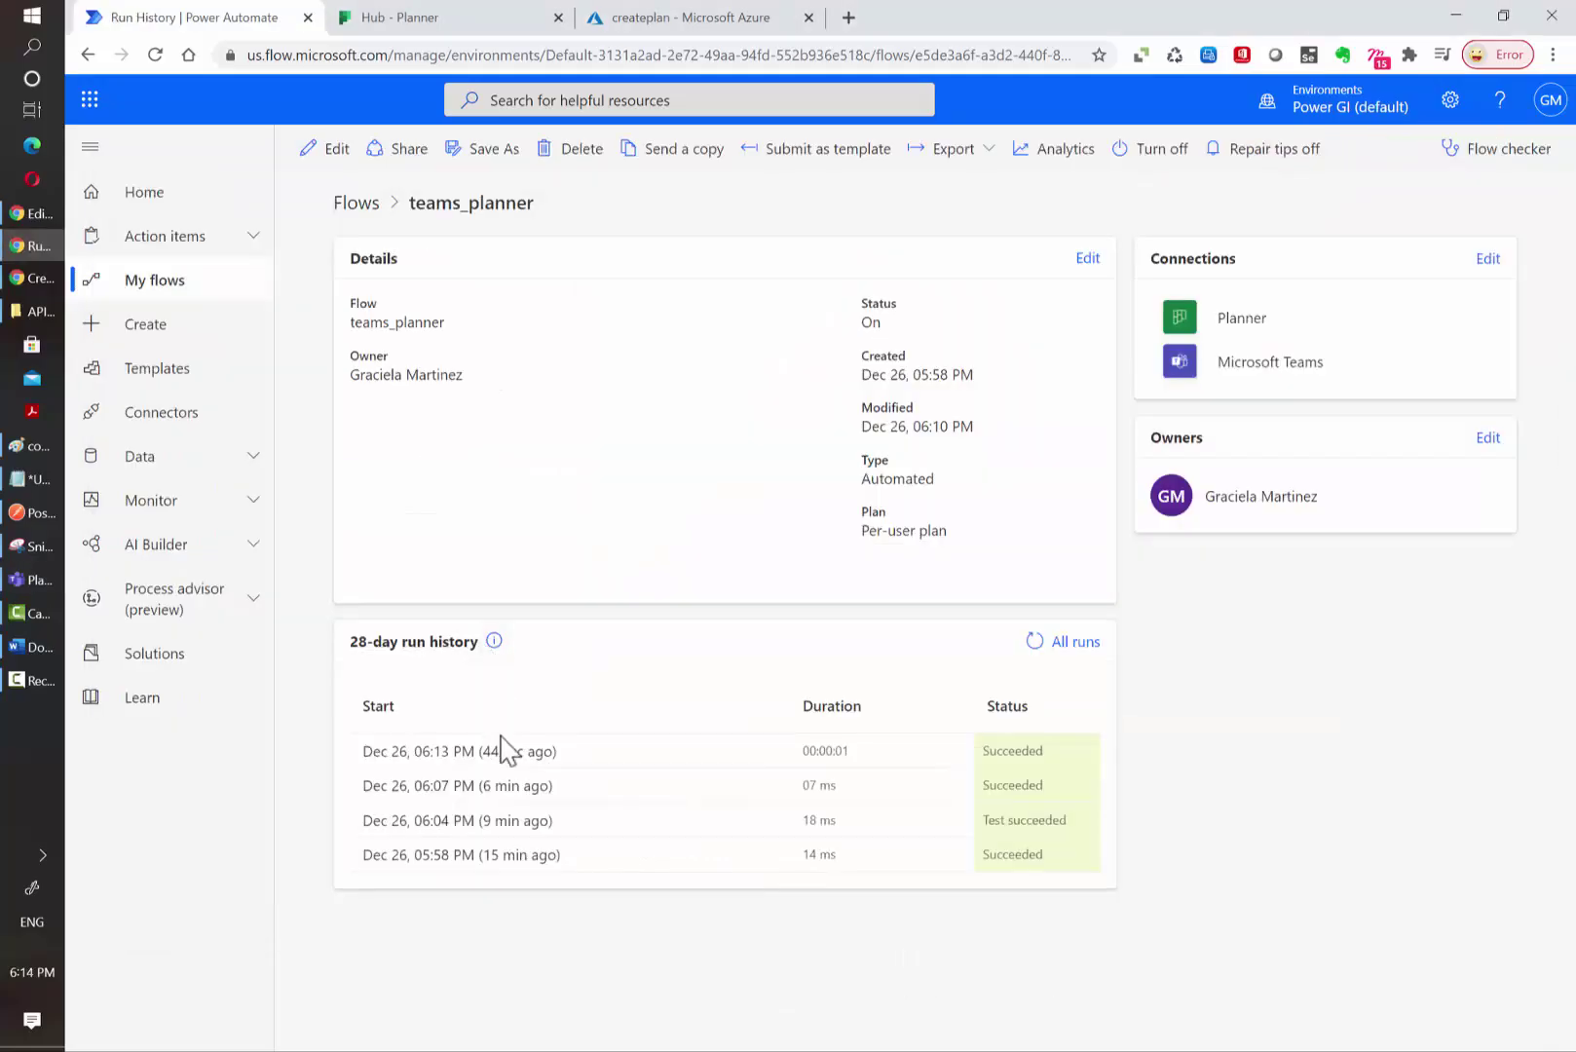
Open the newest run and review the HTTP and HTTP 2 results, including the plan title and returned body
{"action": "left_click", "coordinate": [516, 752]}
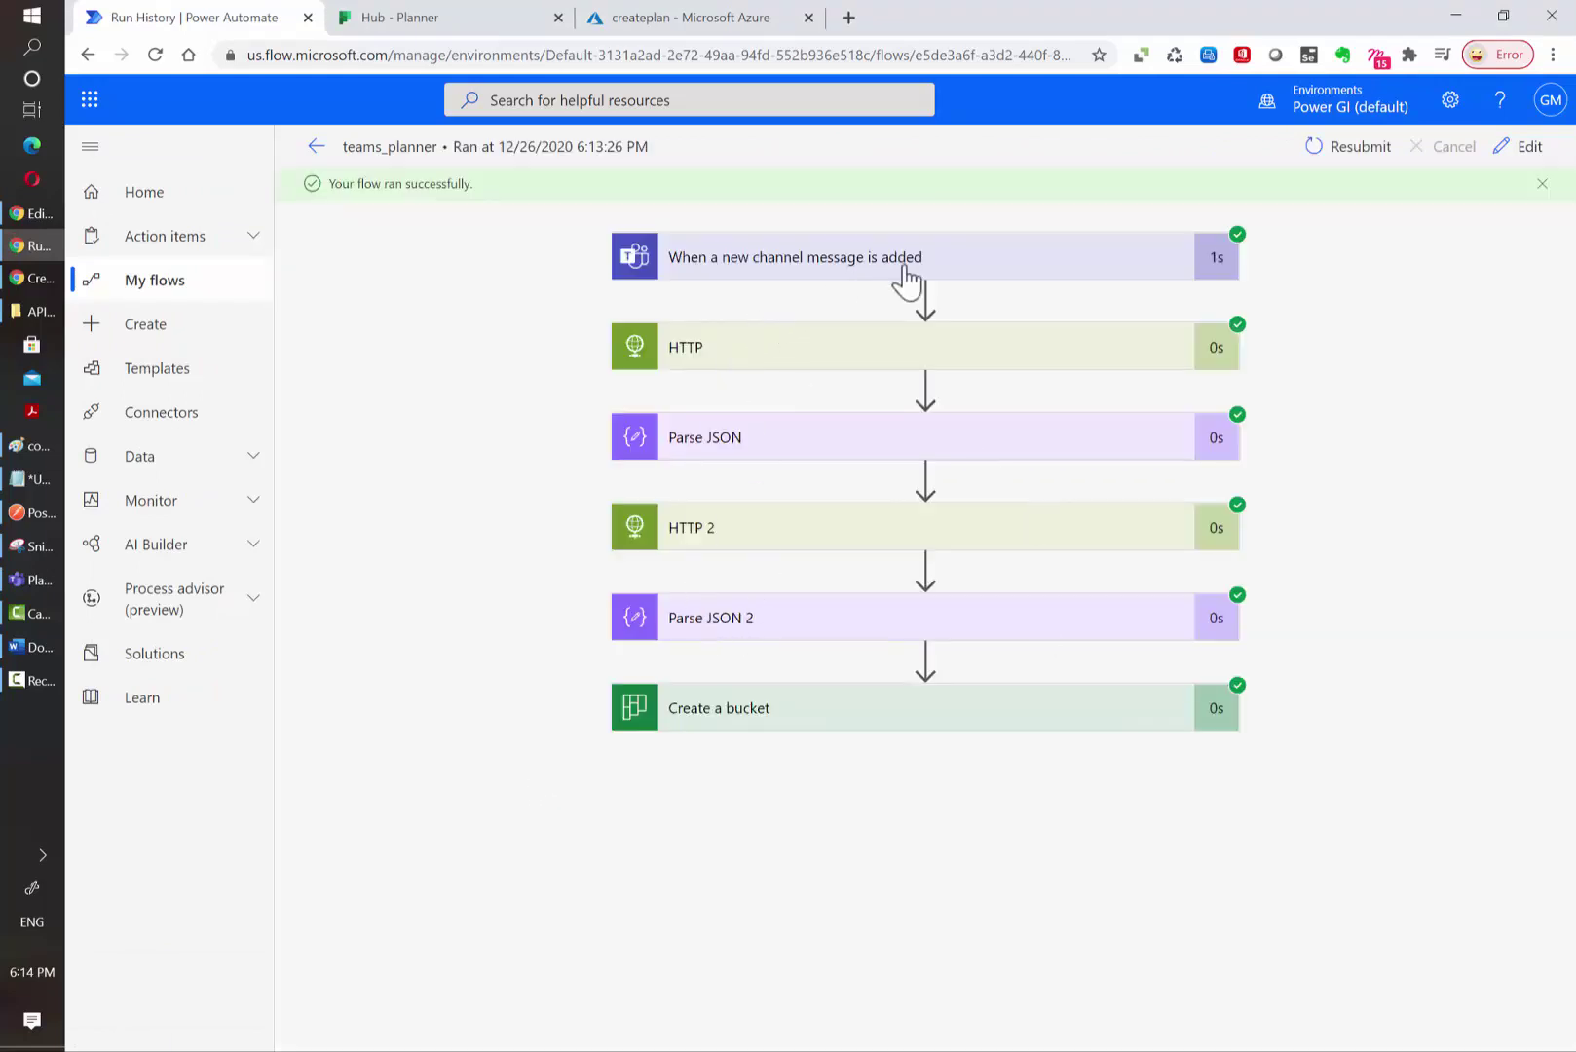
{"action": "left_click", "coordinate": [780, 360]}
{"action": "left_click", "coordinate": [862, 910]}
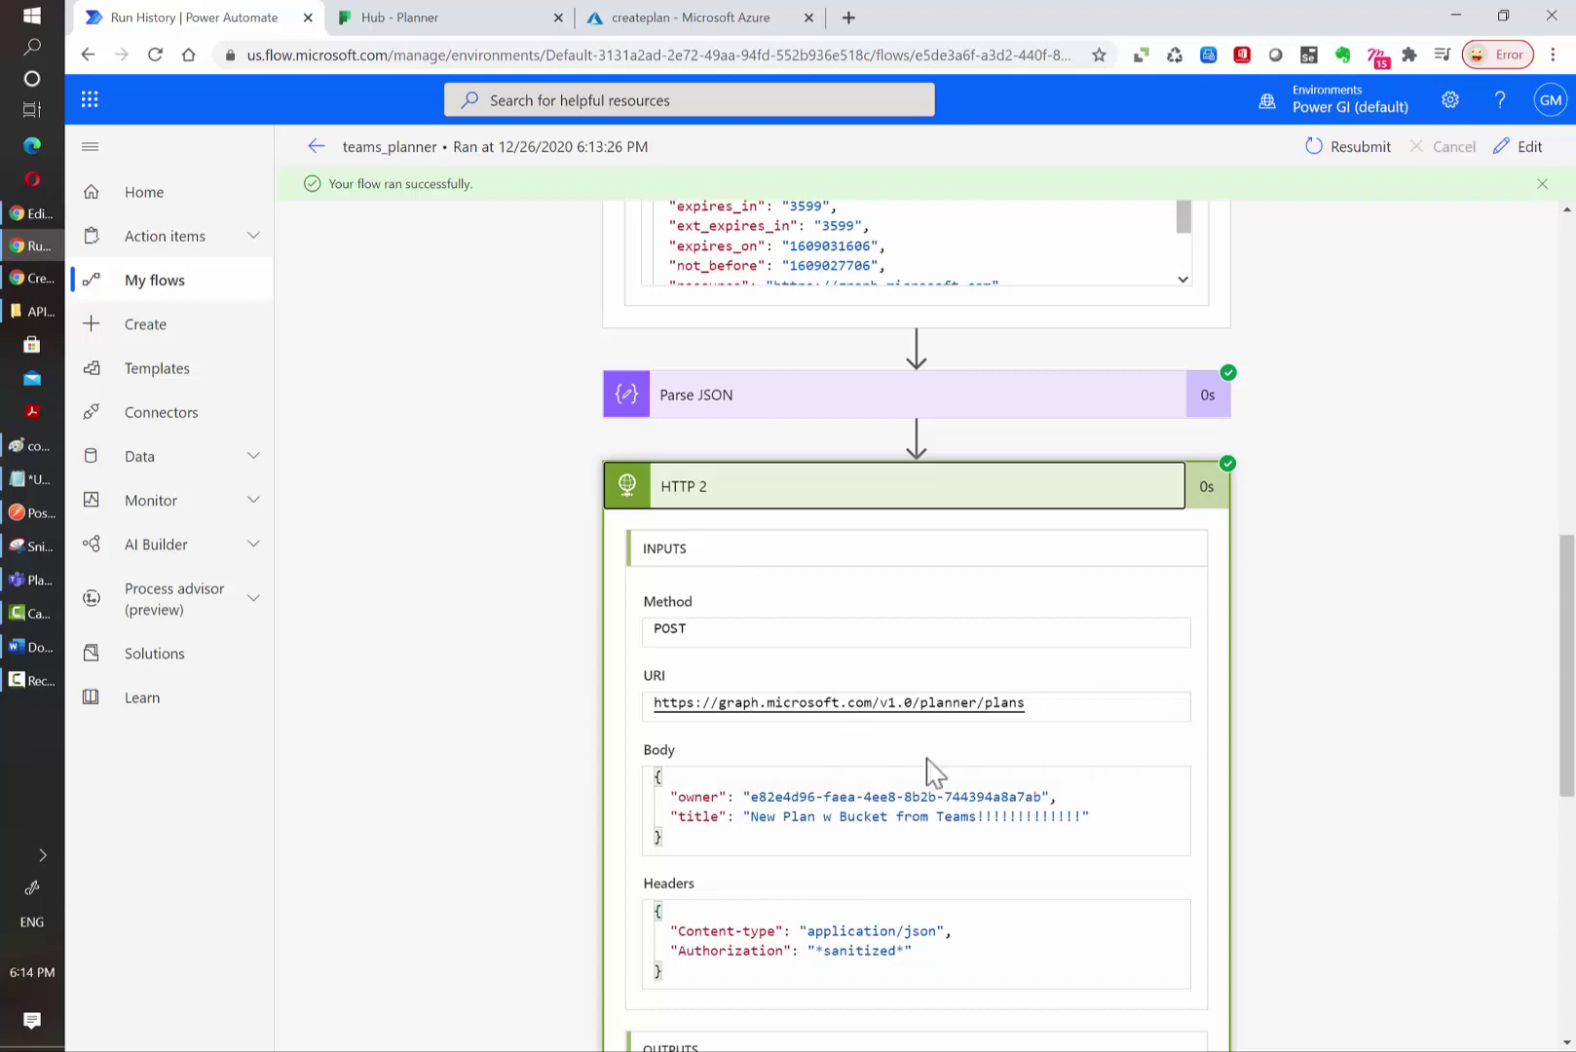
{"action": "left_click_drag", "start_coordinate": [672, 799], "coordinate": [1104, 814]}
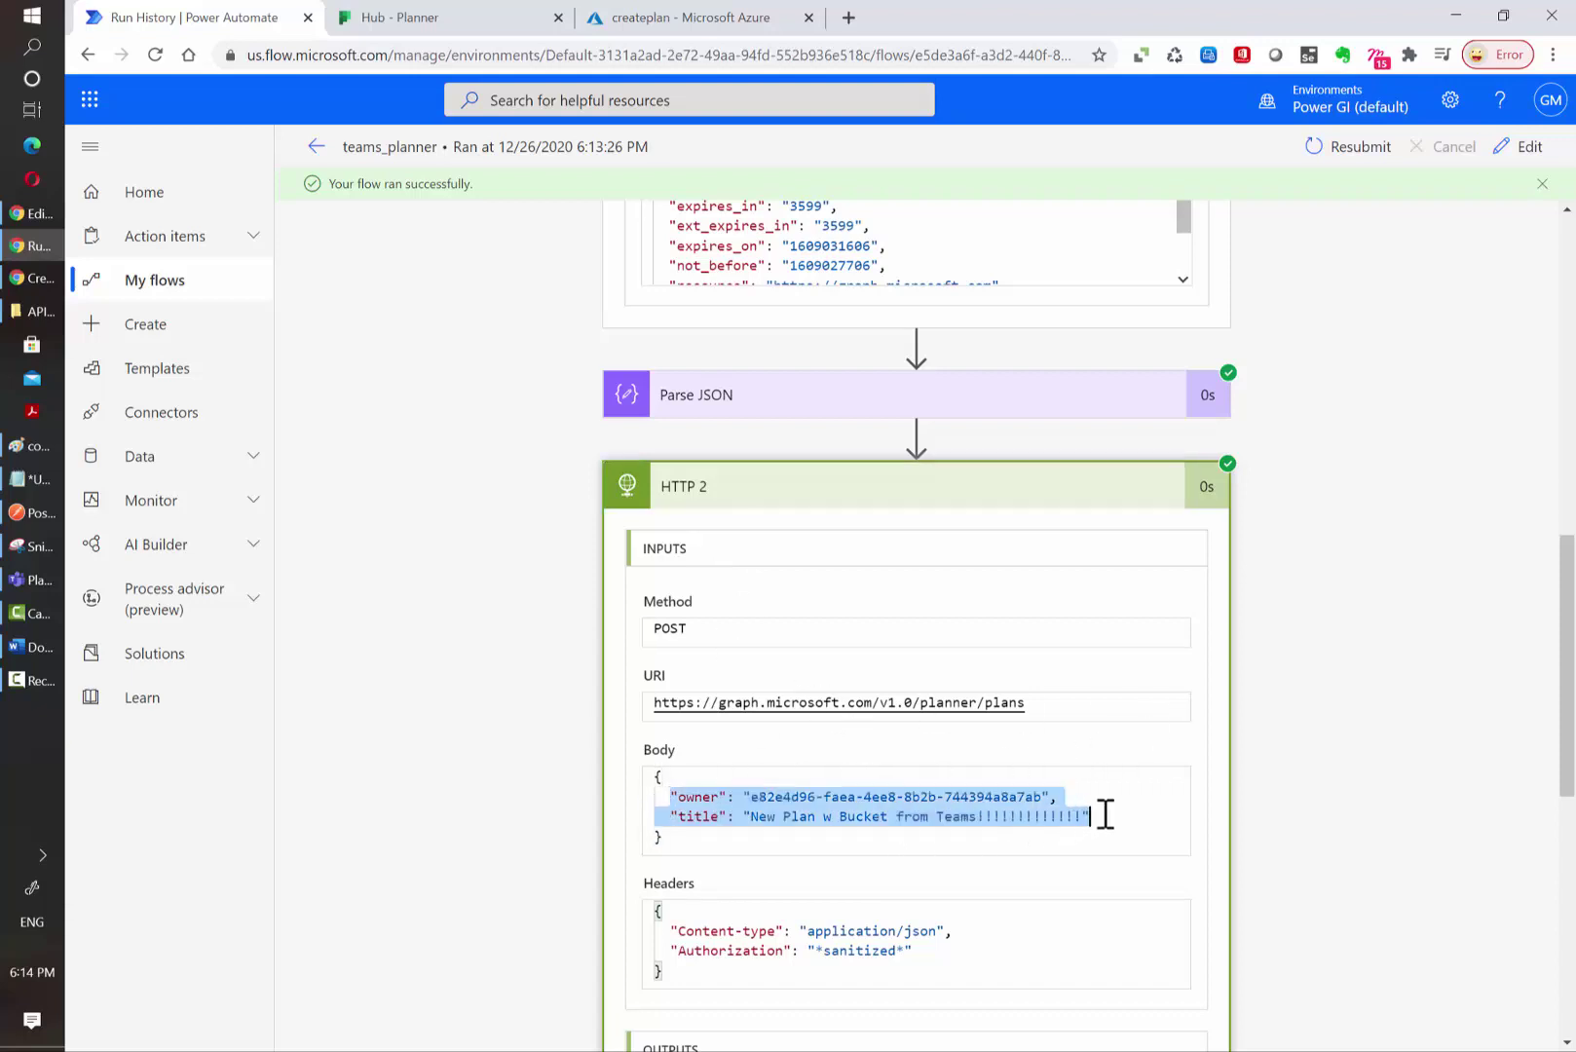
{"action": "left_click", "coordinate": [912, 822]}
{"action": "left_click_drag", "start_coordinate": [752, 819], "coordinate": [1083, 819]}
{"action": "scroll", "coordinate": [1073, 818], "scroll_direction": "down", "scroll_amount": 8}
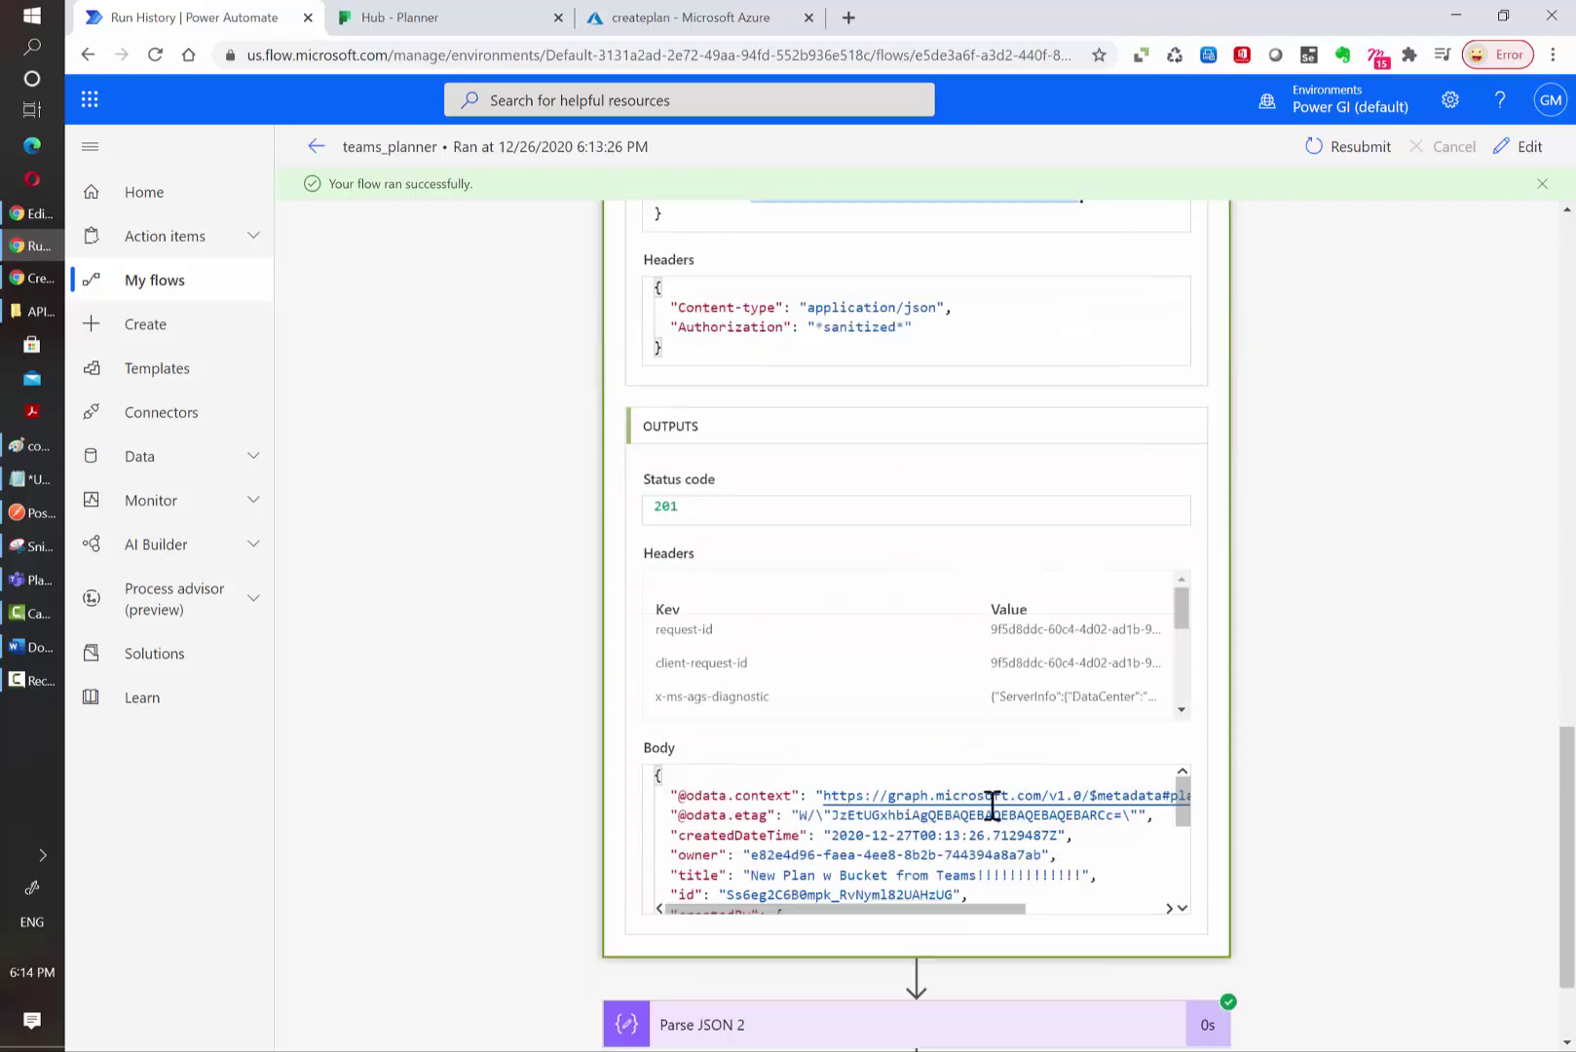
{"action": "left_click_drag", "start_coordinate": [657, 625], "coordinate": [647, 830]}
Expand the Parse JSON 2 and Create a bucket results confirming Bucket Test was created
{"action": "left_click", "coordinate": [646, 867]}
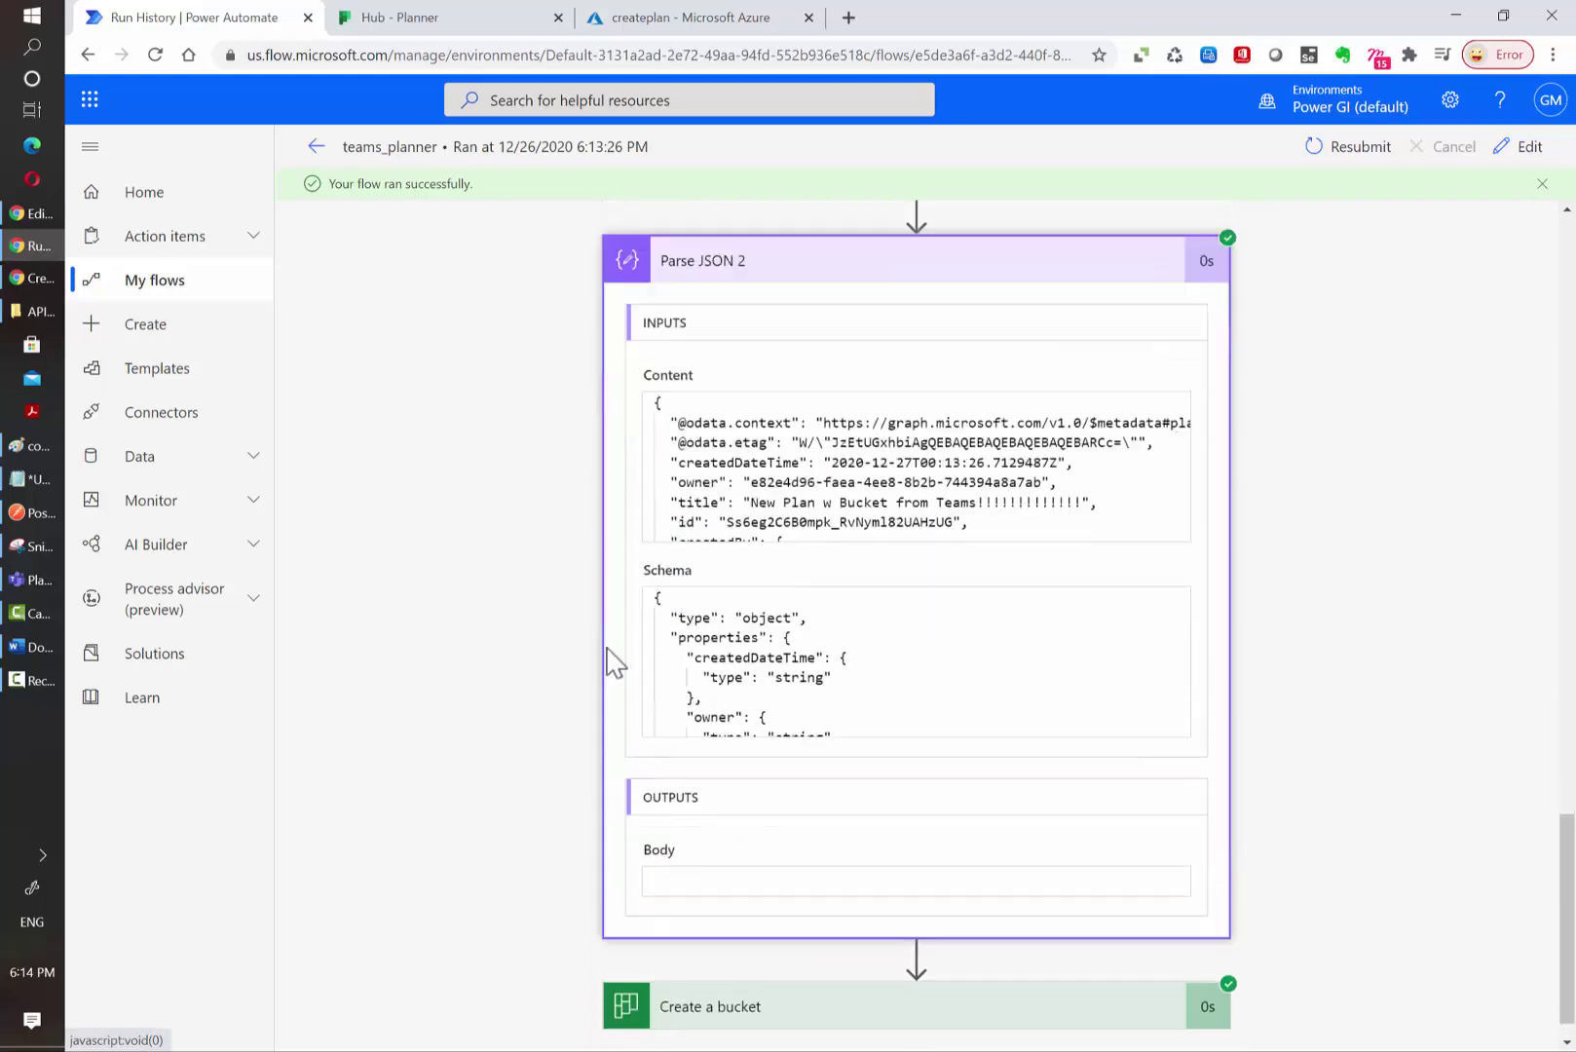
{"action": "scroll", "coordinate": [861, 784], "scroll_direction": "down", "scroll_amount": 5}
{"action": "left_click", "coordinate": [747, 950]}
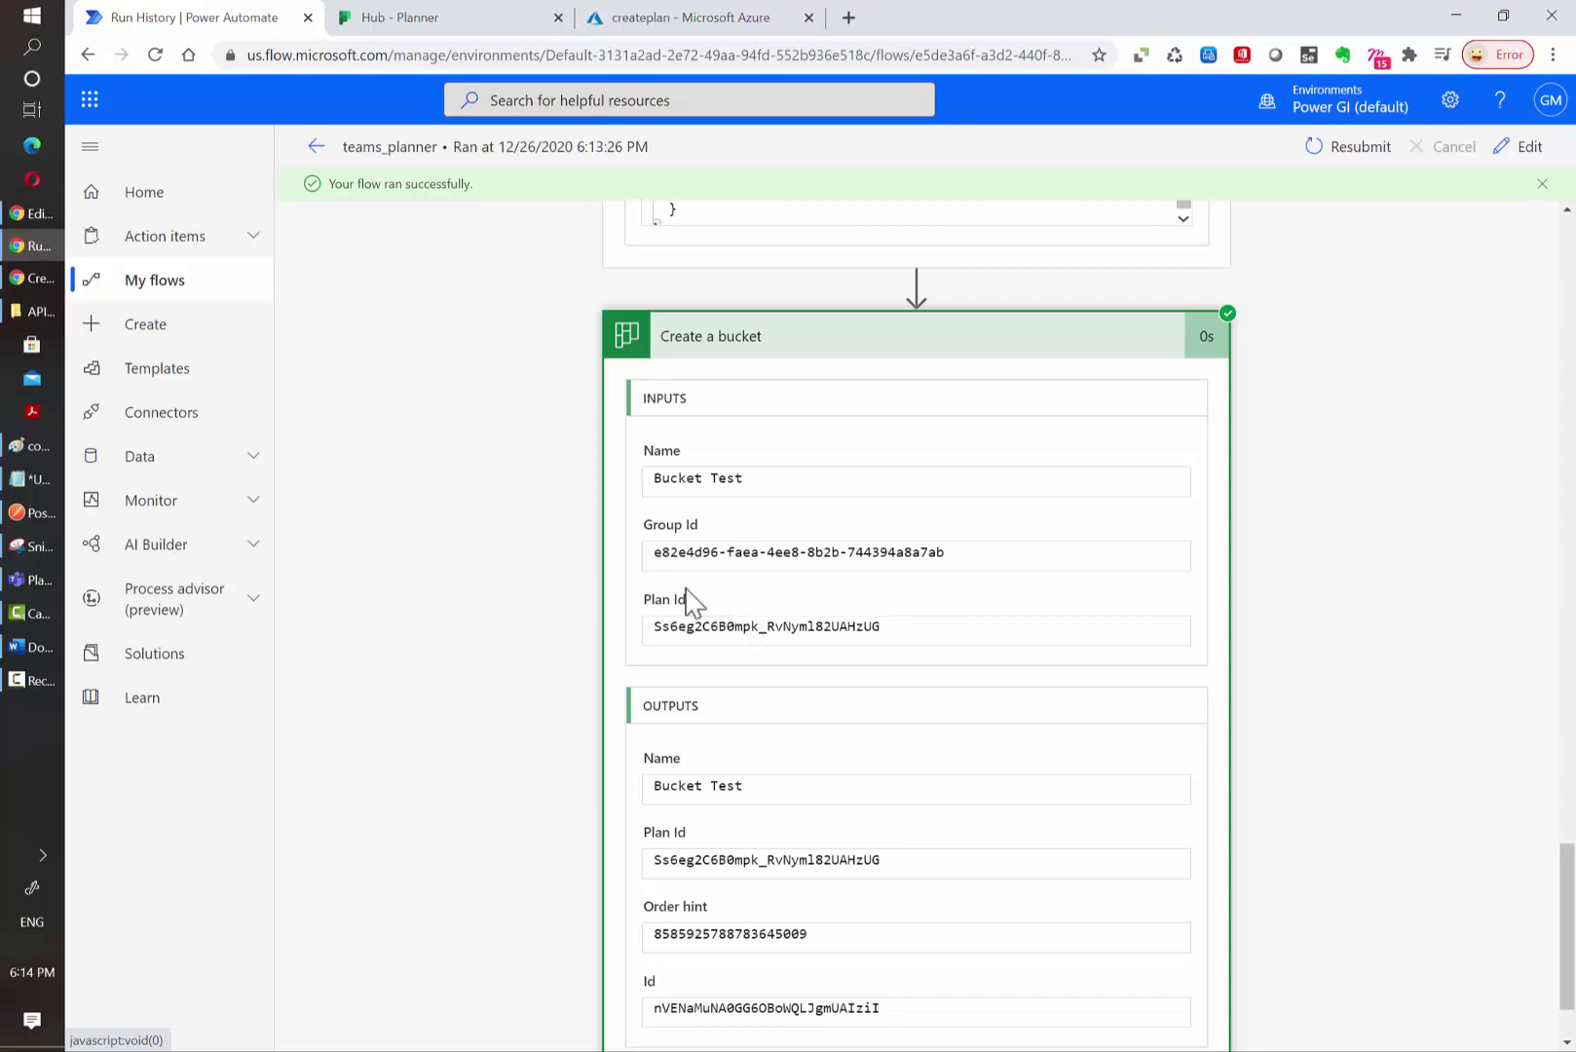
{"action": "scroll", "coordinate": [628, 767], "scroll_direction": "down", "scroll_amount": 2}
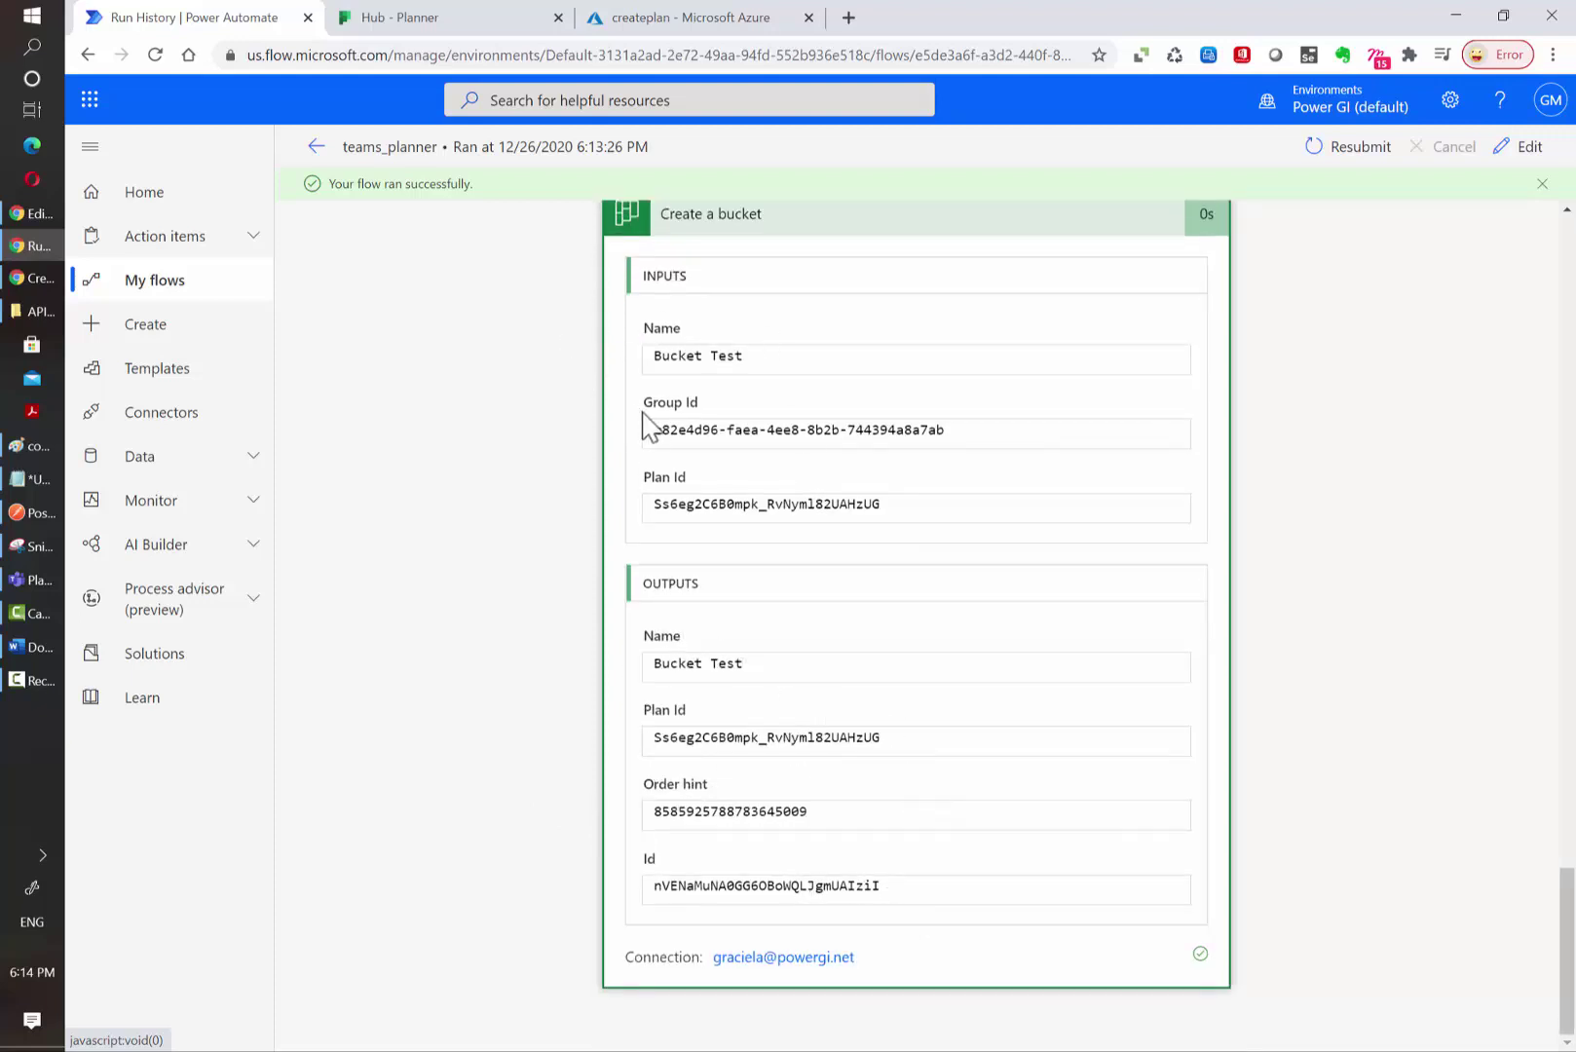
{"action": "left_click", "coordinate": [504, 13]}
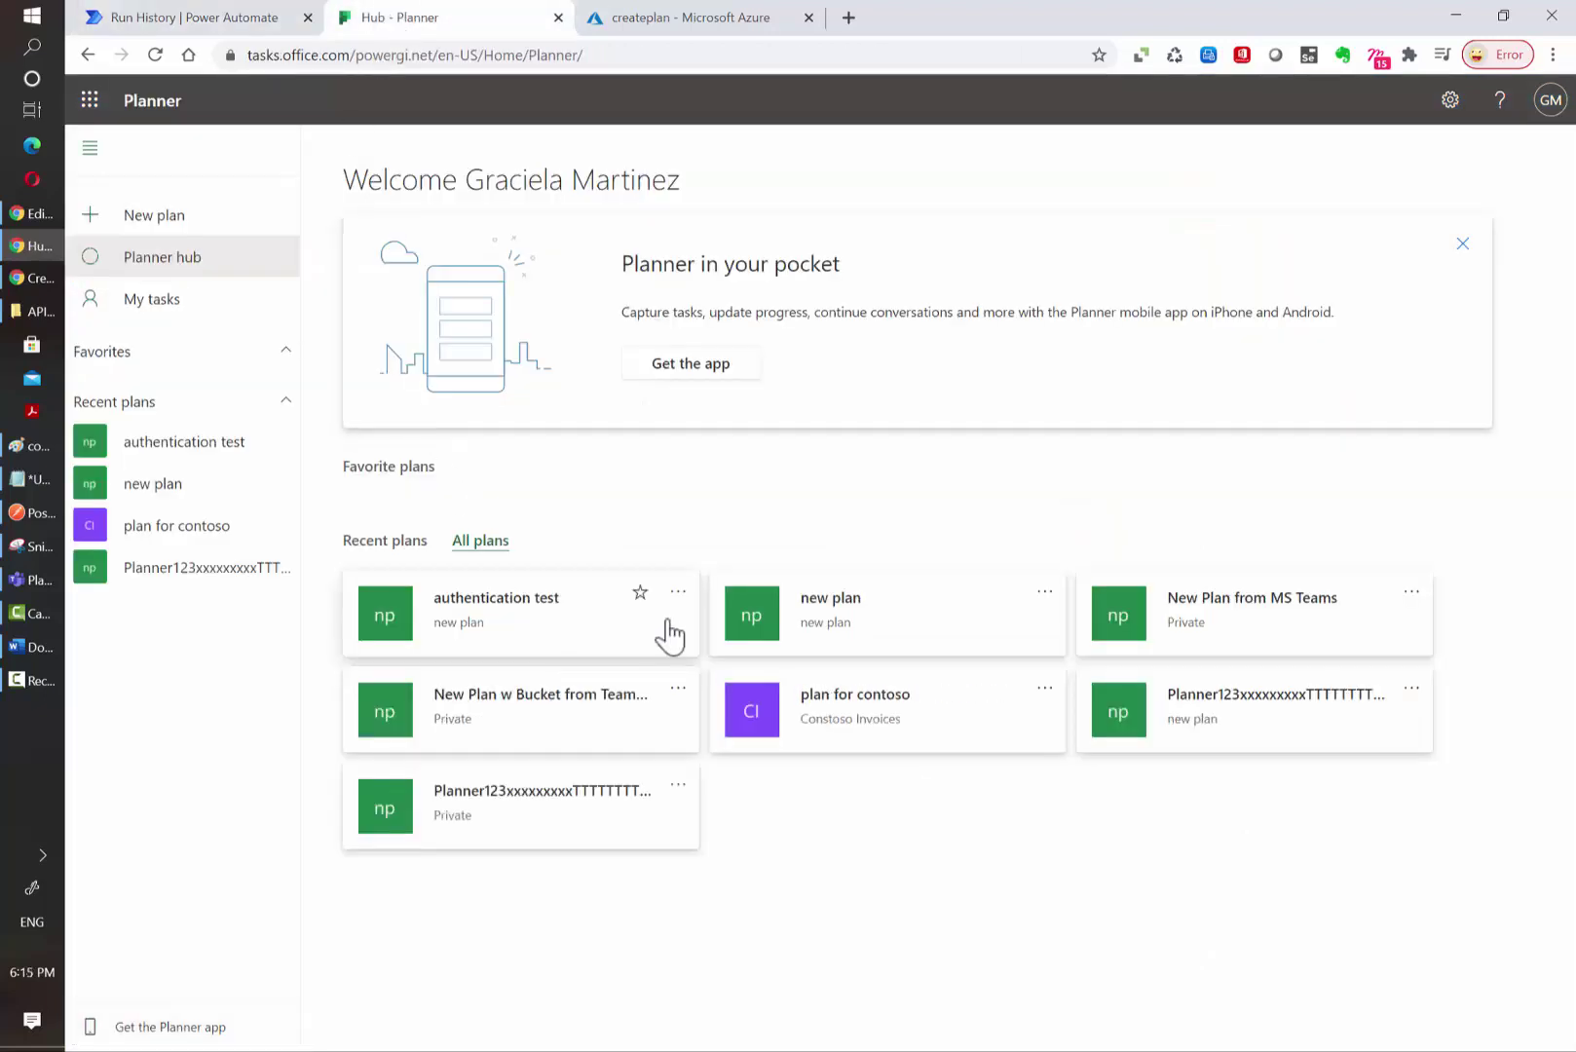
Open 'New Plan w Bucket from Teams' and select the Bucket Test bucket name, leaving it unchanged
{"action": "left_click", "coordinate": [470, 728]}
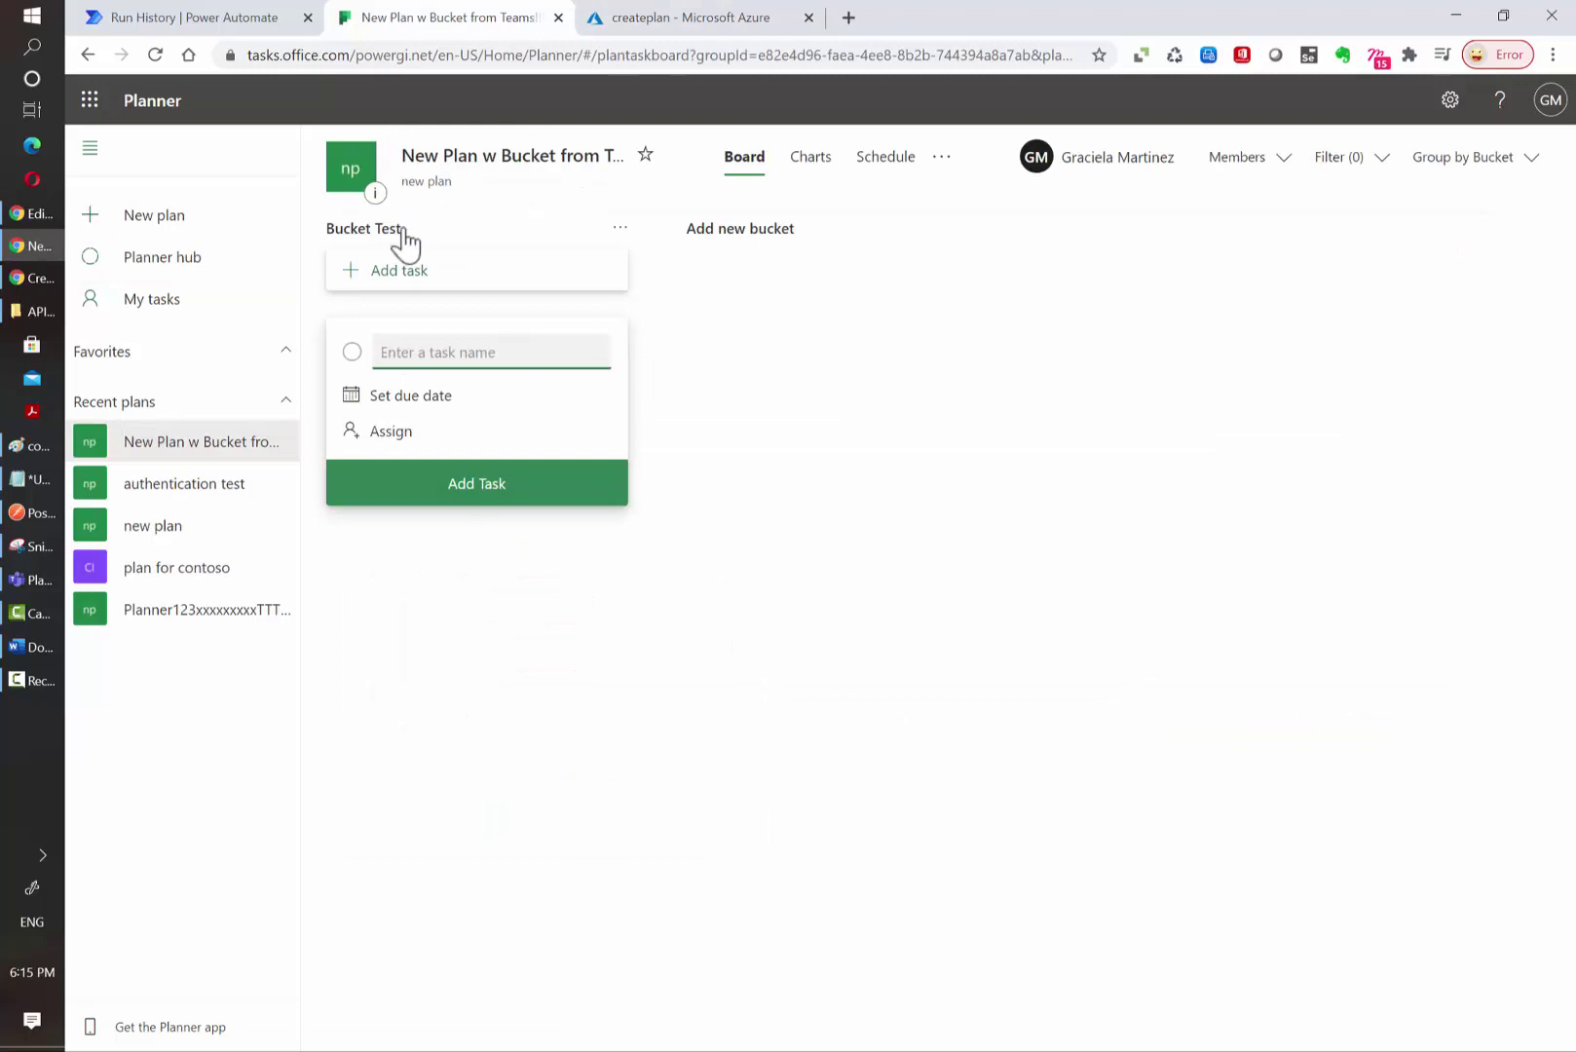
{"action": "left_click", "coordinate": [332, 230]}
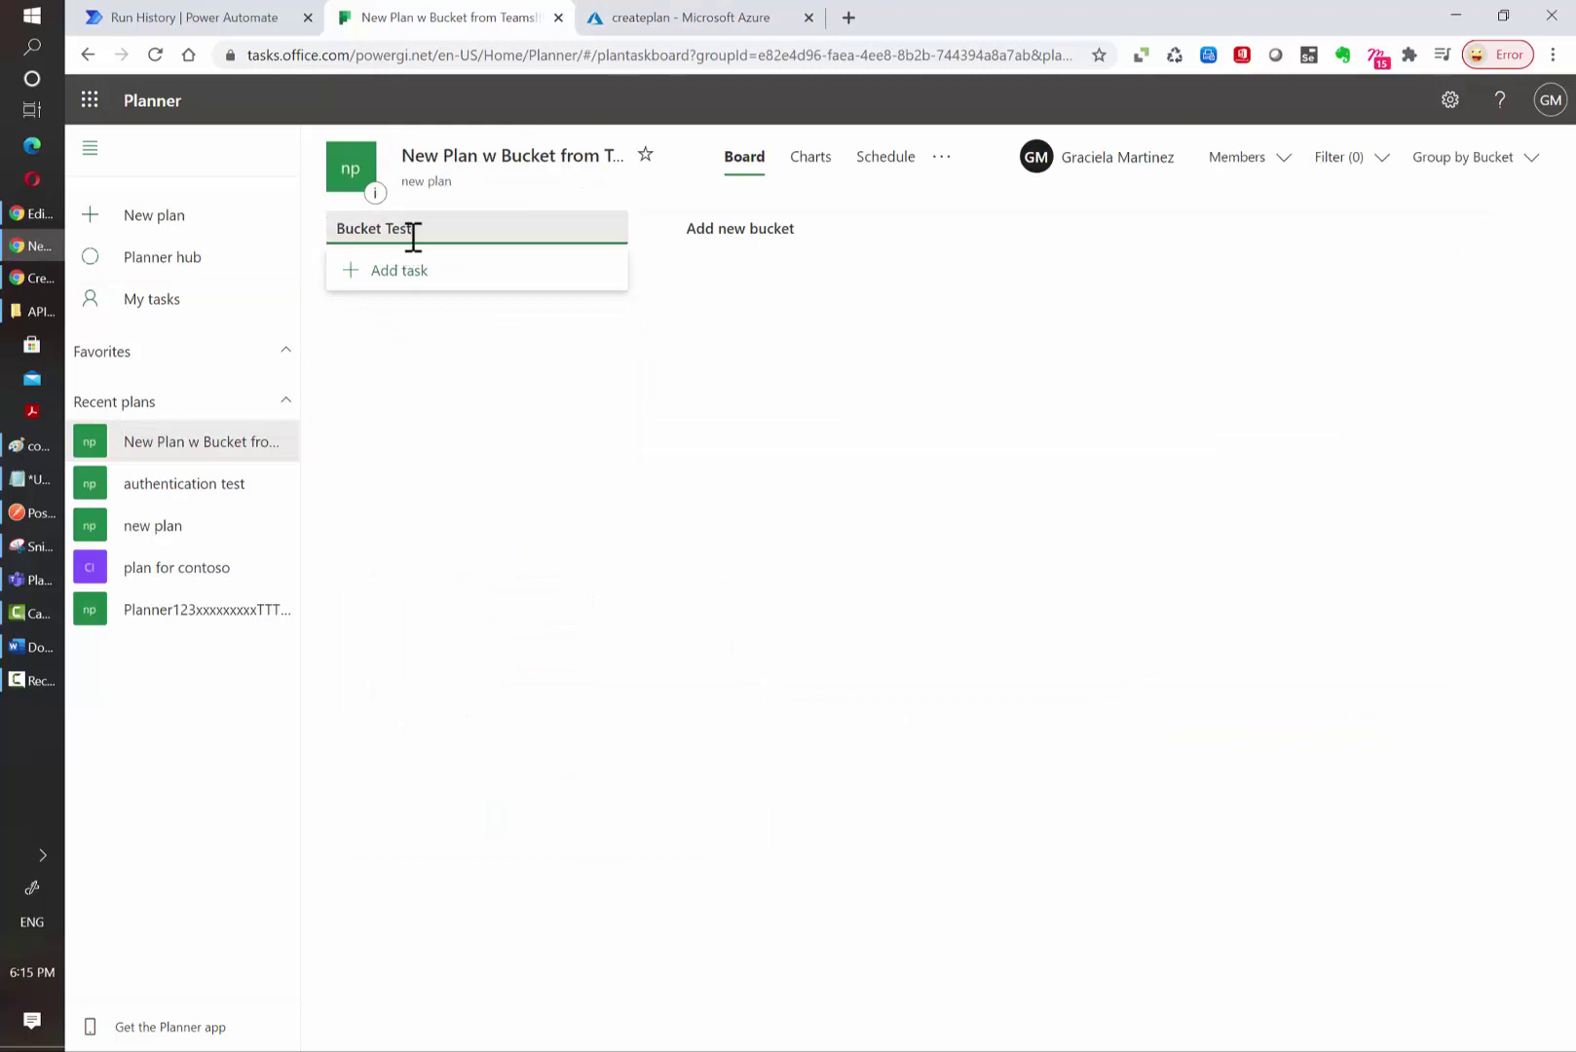
{"action": "key", "text": "ctrl+a"}
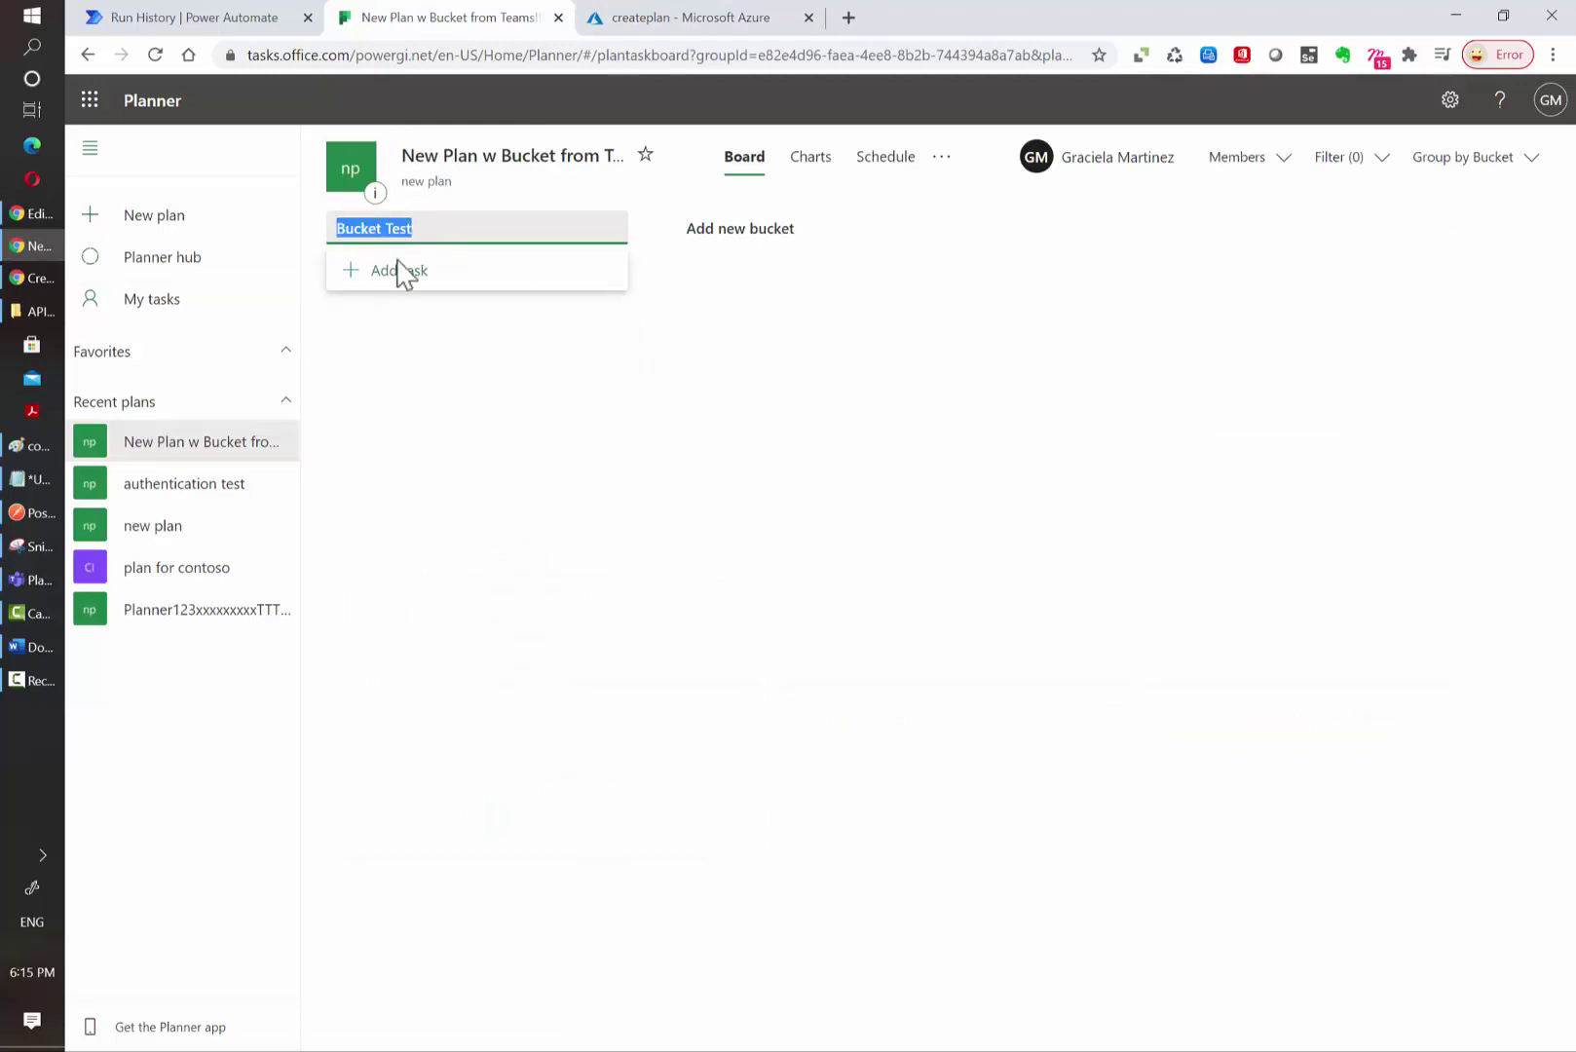
{"action": "left_click", "coordinate": [921, 355]}
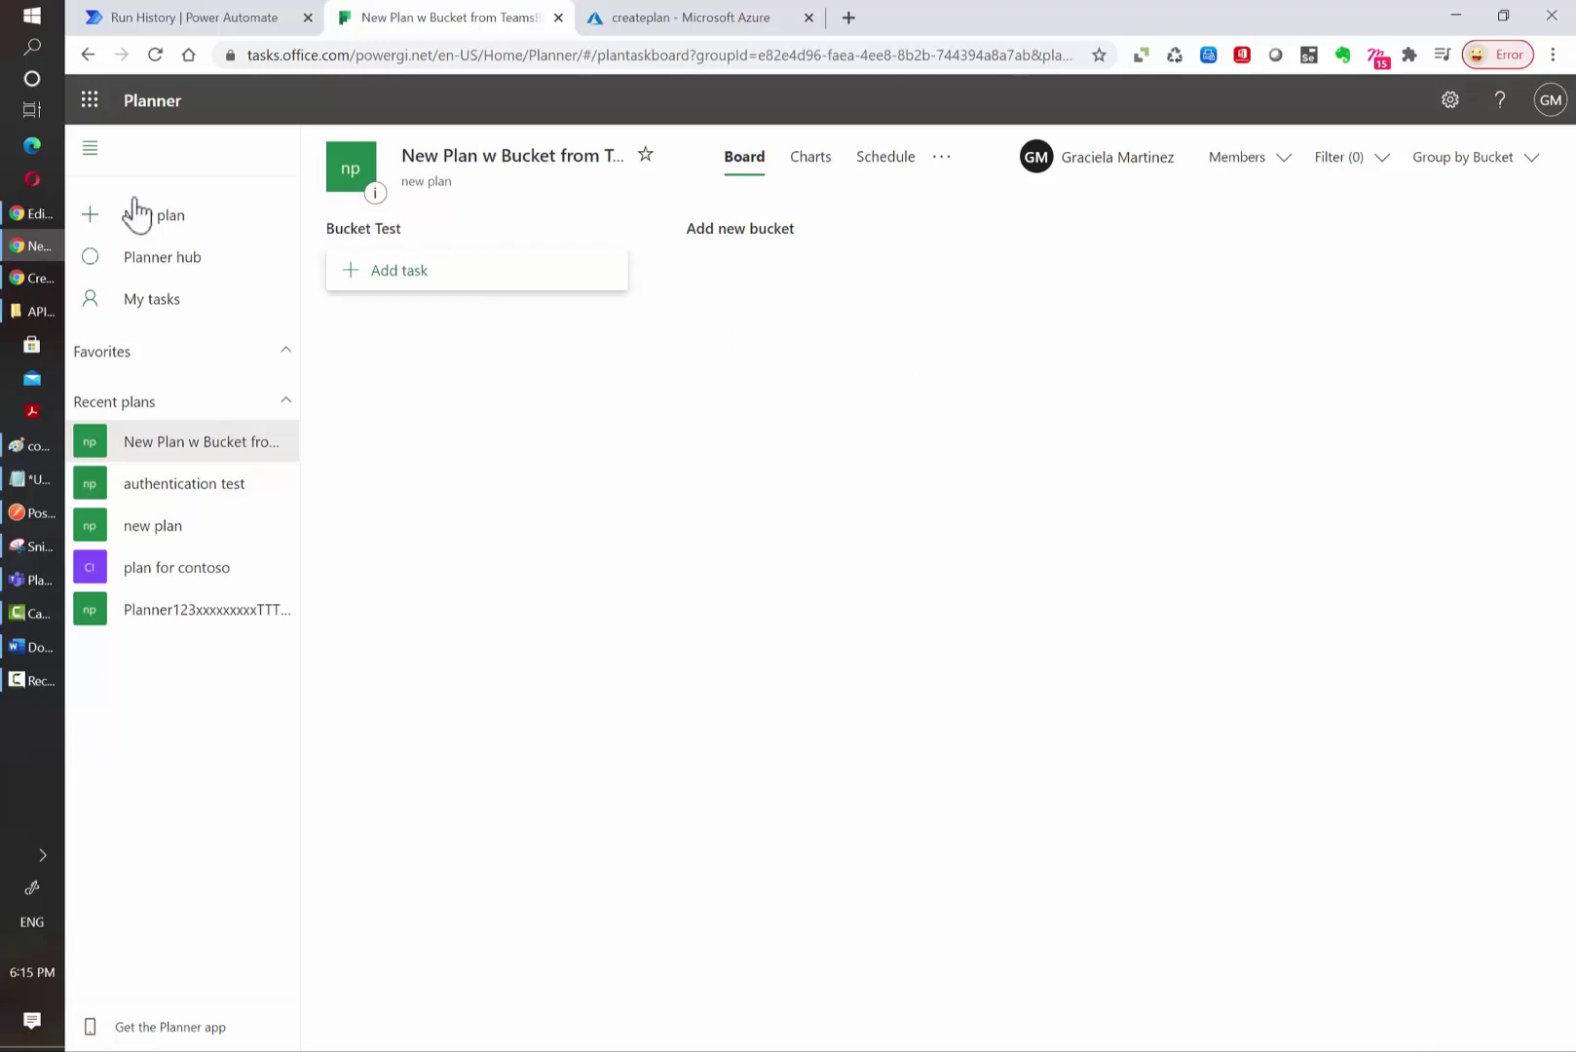